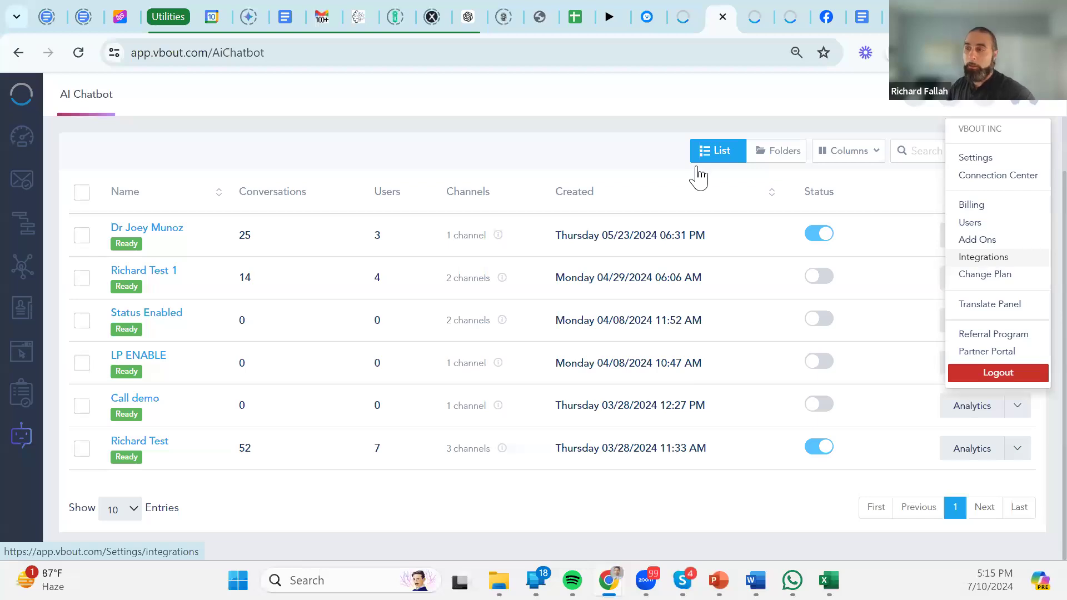
# Open the Connection Center from the account menu to view the integrations by category.
pyautogui.click(527, 155)
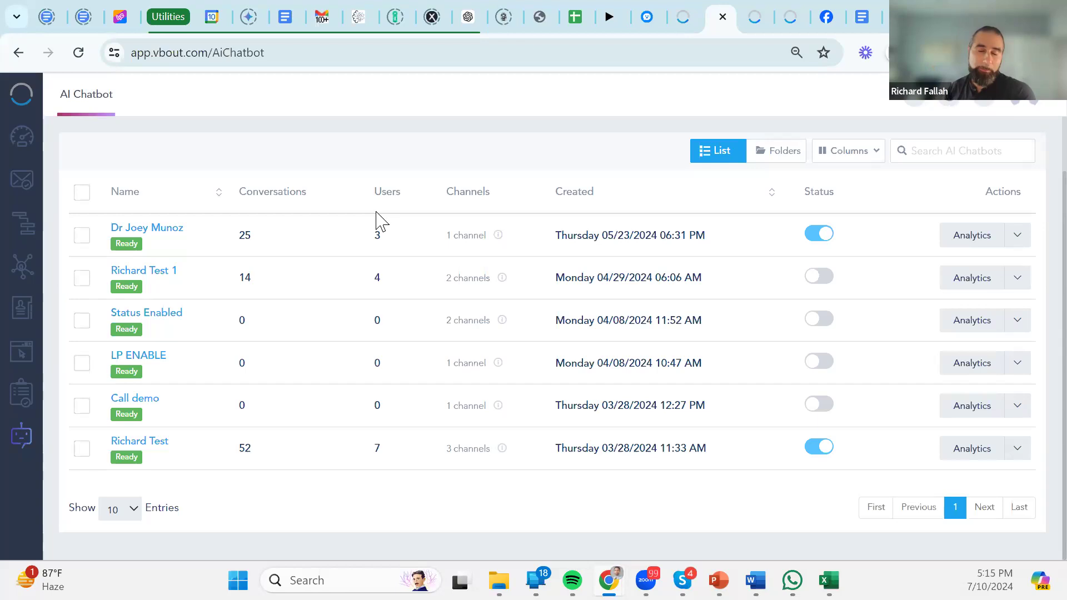
pyautogui.click(1026, 90)
pyautogui.click(998, 179)
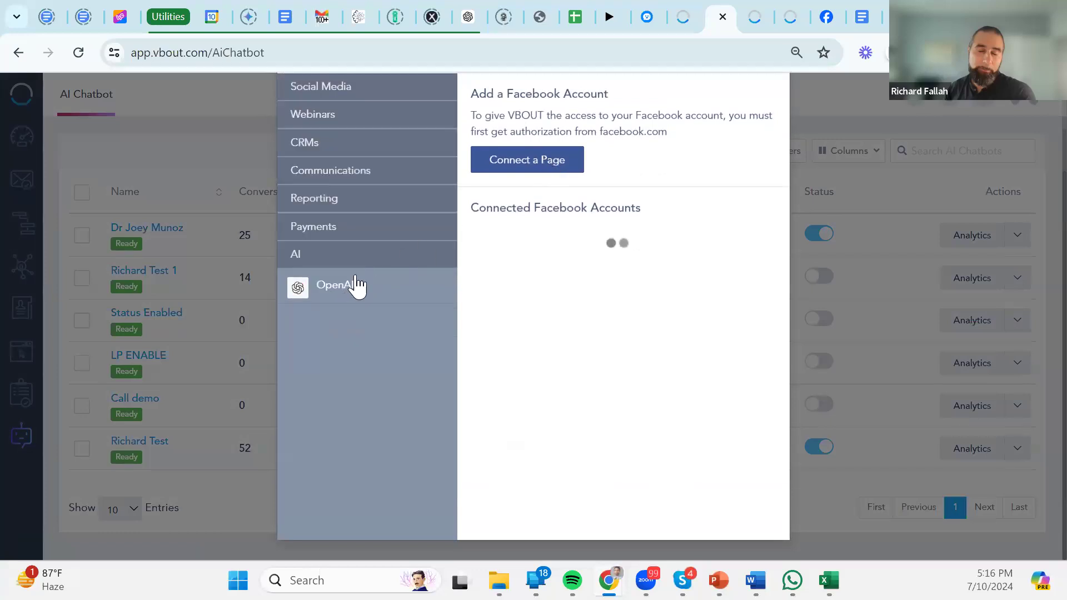
# Review the OpenAI connection and its Model list, then cancel without adding a new account.
pyautogui.click(355, 286)
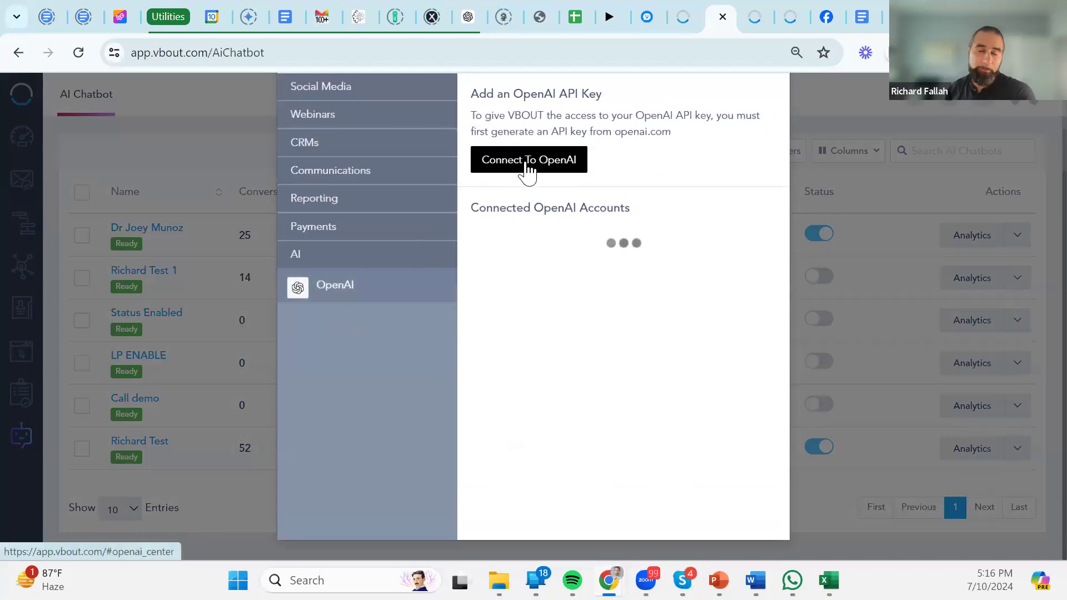
pyautogui.click(553, 167)
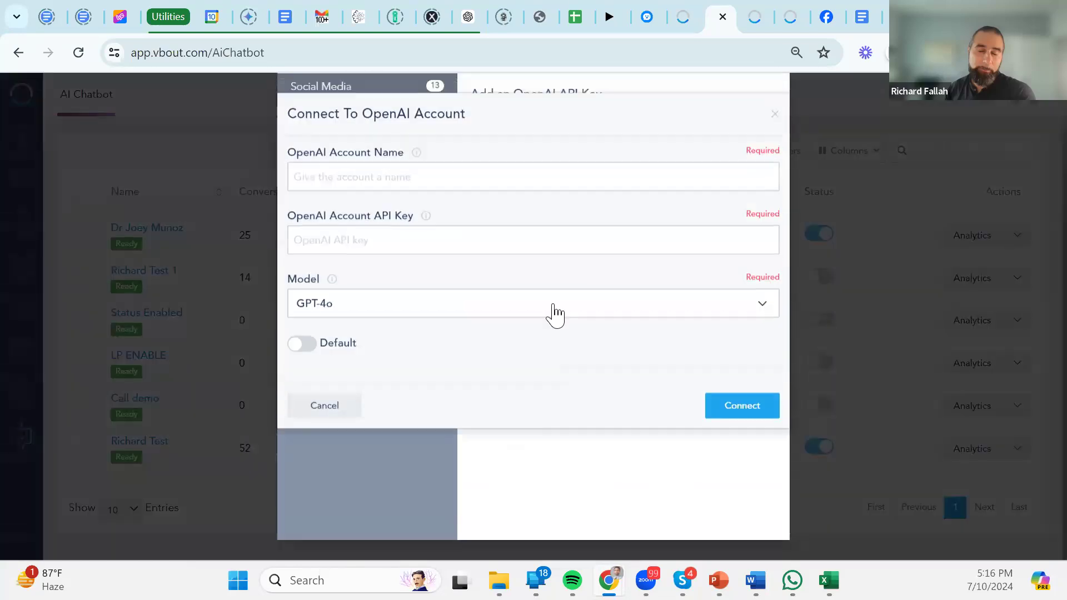
pyautogui.click(339, 314)
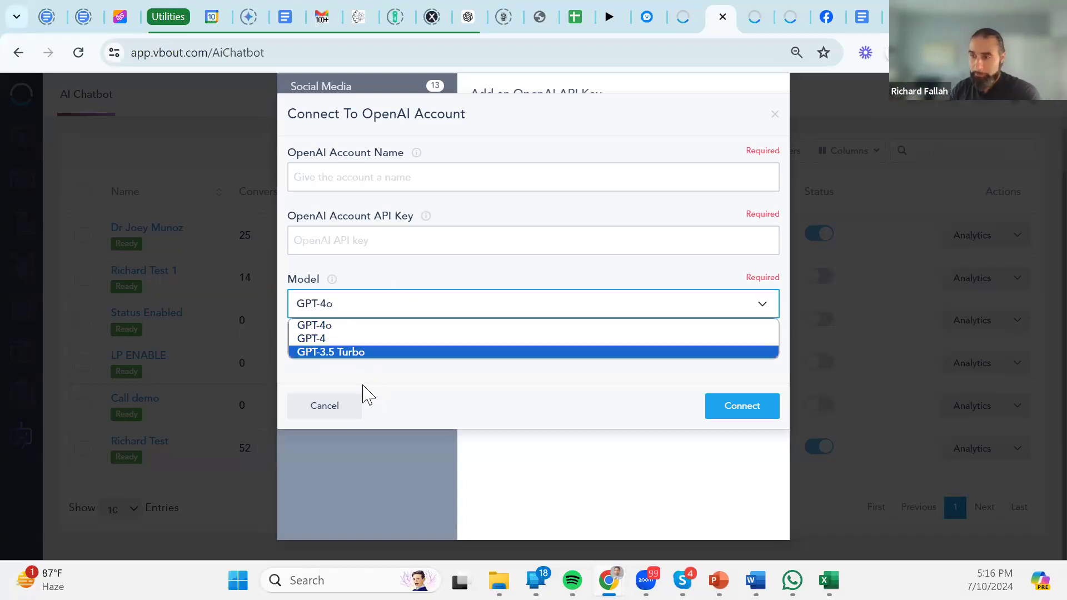
pyautogui.click(347, 407)
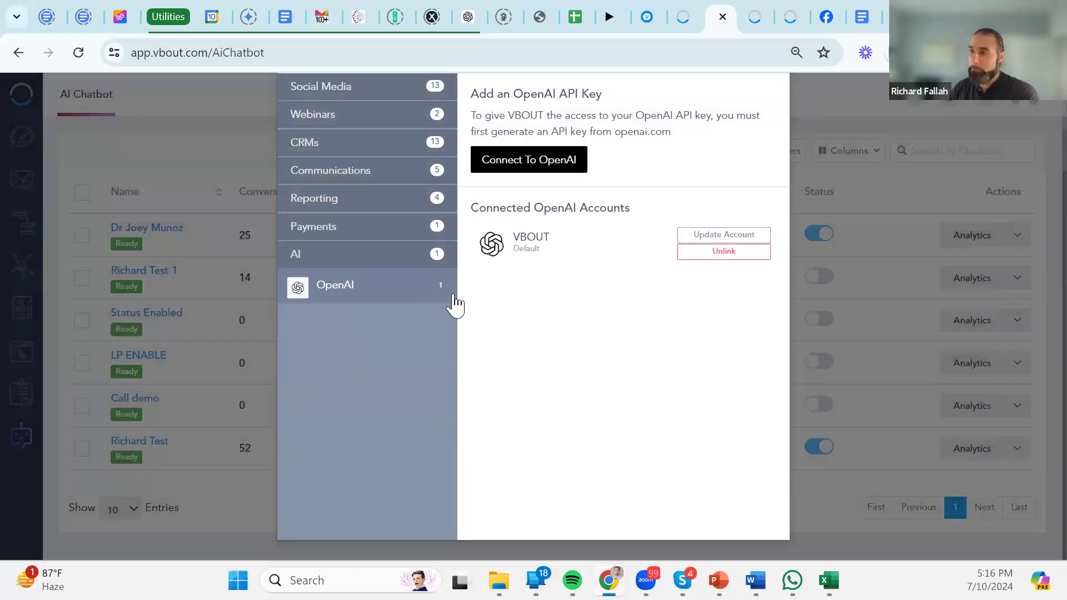
pyautogui.scroll(2, 667, 143)
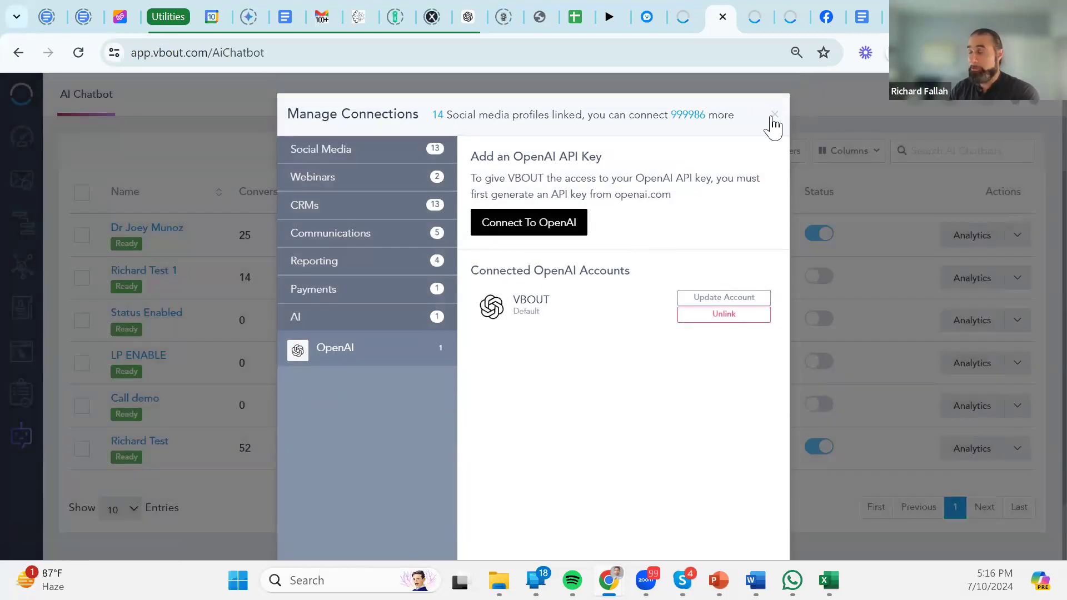
# Close Manage Connections and create a new AI chatbot flow, '[DRAFT] AI Chatbot #1'.
pyautogui.click(773, 116)
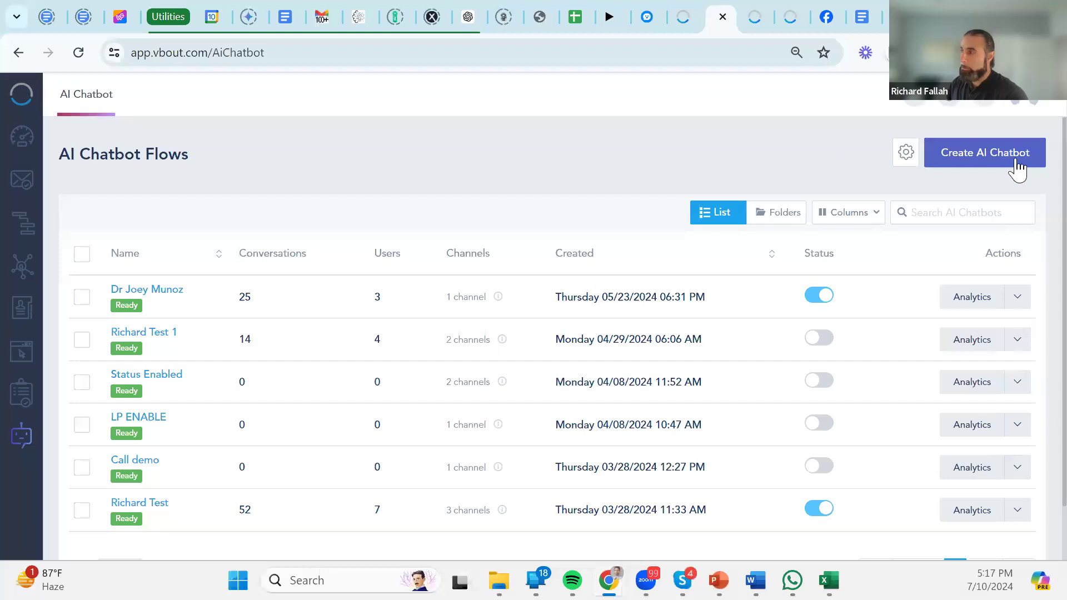
pyautogui.click(985, 162)
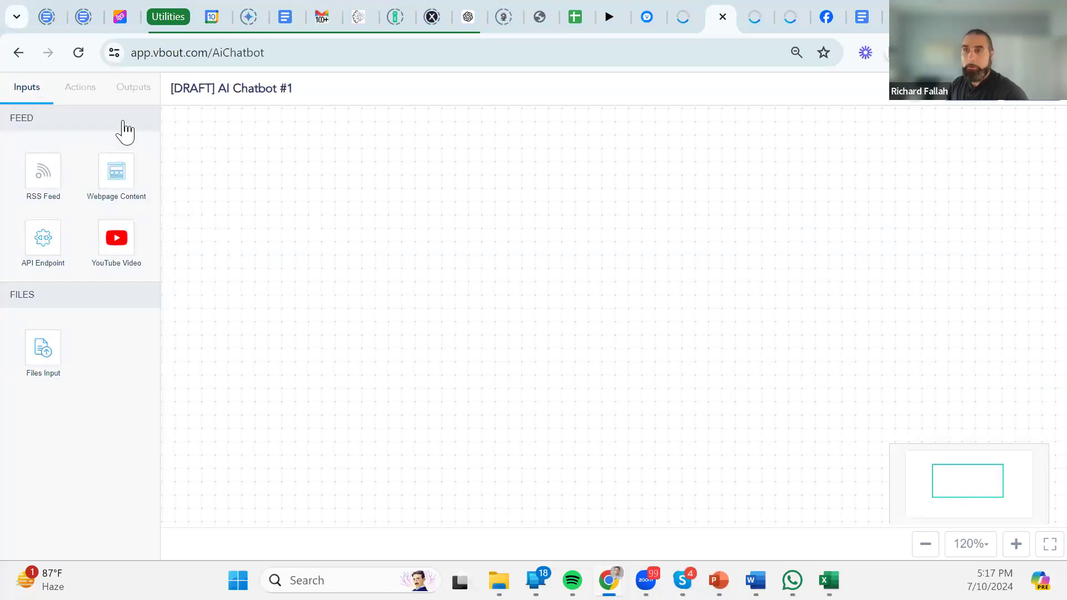
pyautogui.click(85, 95)
pyautogui.click(133, 89)
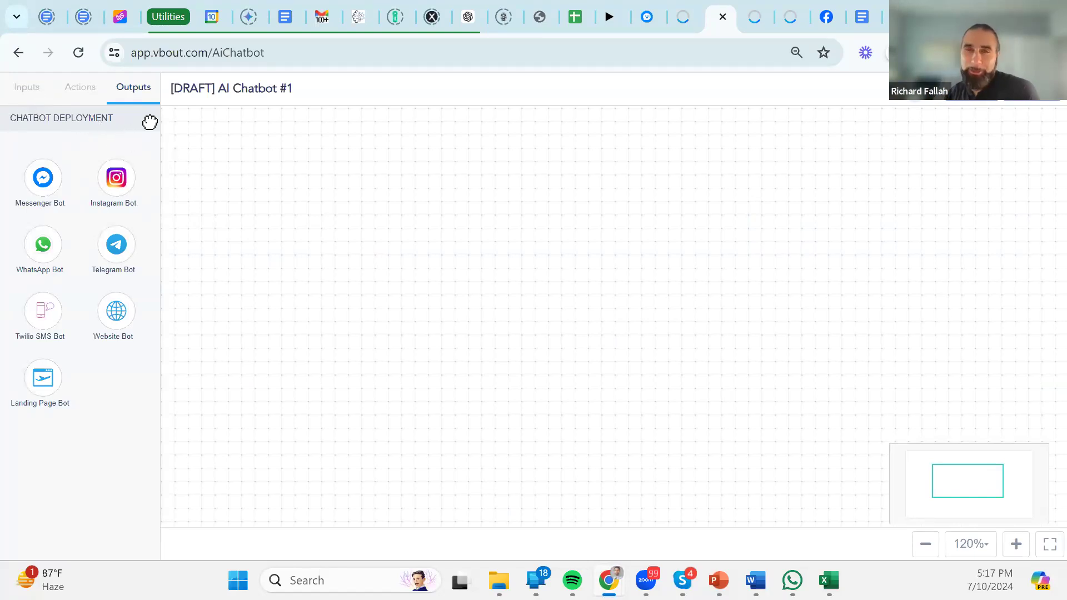
pyautogui.click(25, 94)
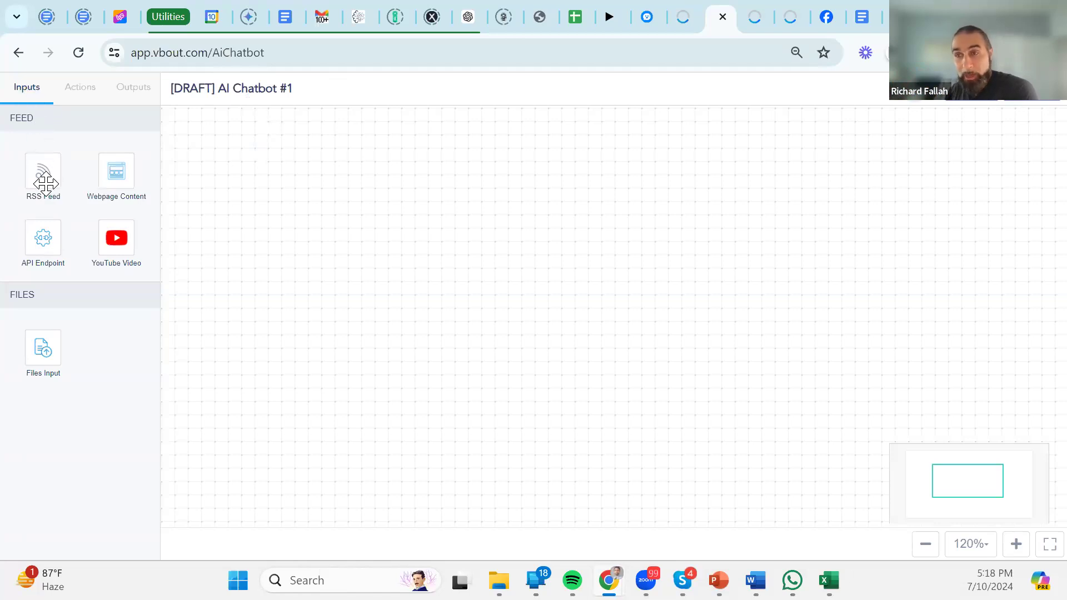
pyautogui.moveTo(43, 183); pyautogui.dragTo(261, 189)
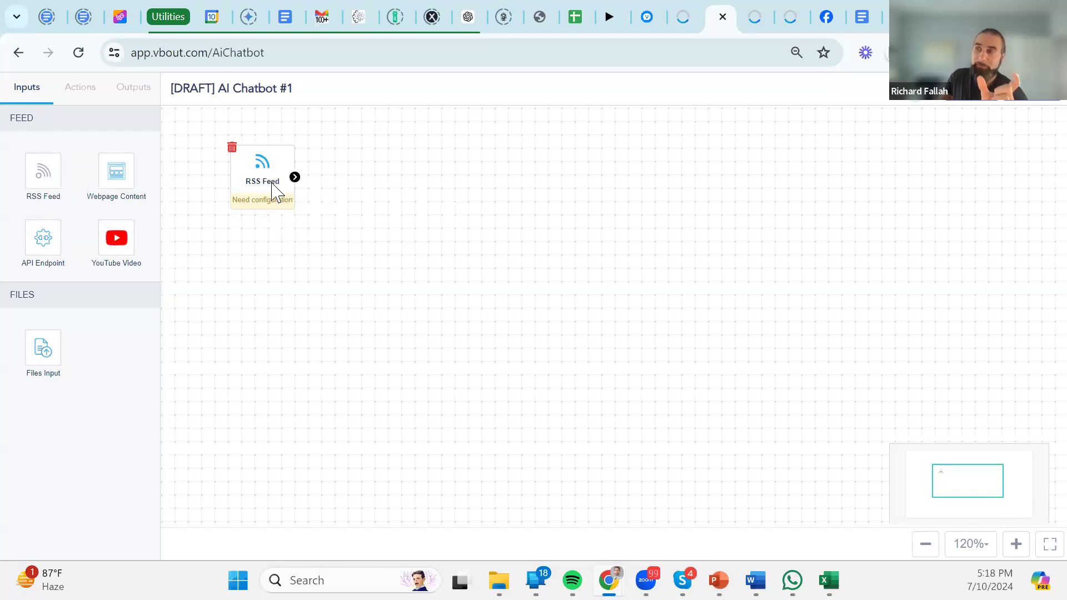
pyautogui.click(276, 193)
pyautogui.click(351, 299)
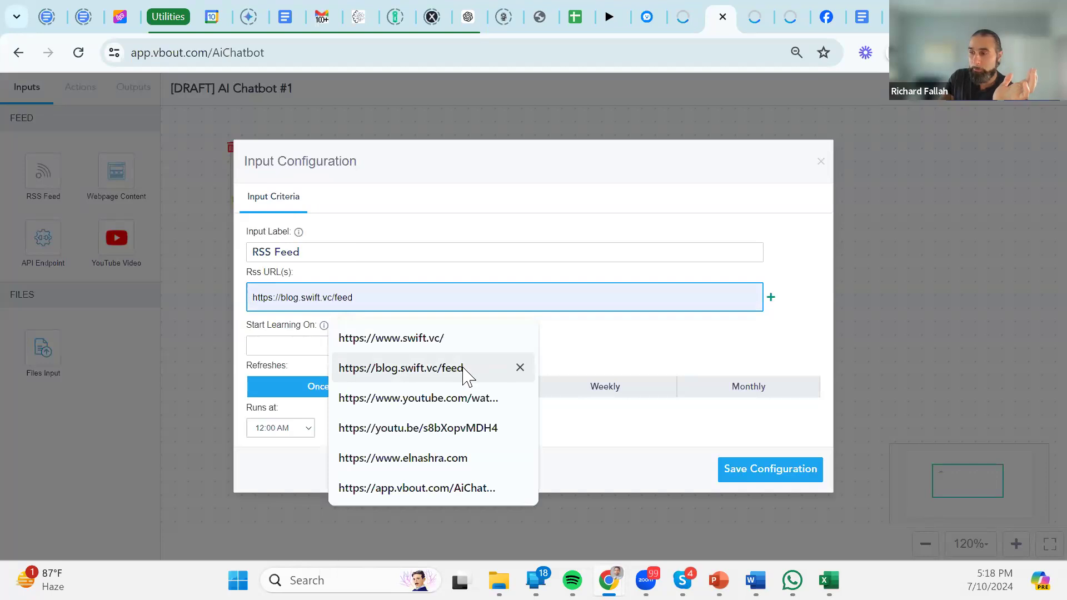
pyautogui.click(464, 372)
pyautogui.moveTo(401, 305); pyautogui.dragTo(212, 302)
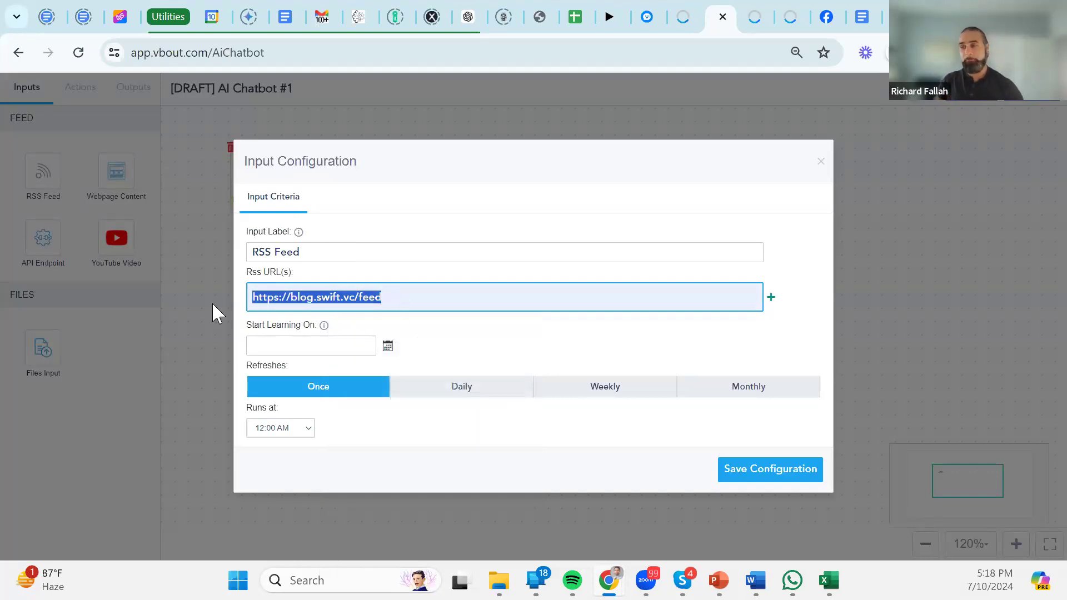
# Set the RSS feed's Start Learning On date to 07/10/2024.
pyautogui.click(269, 350)
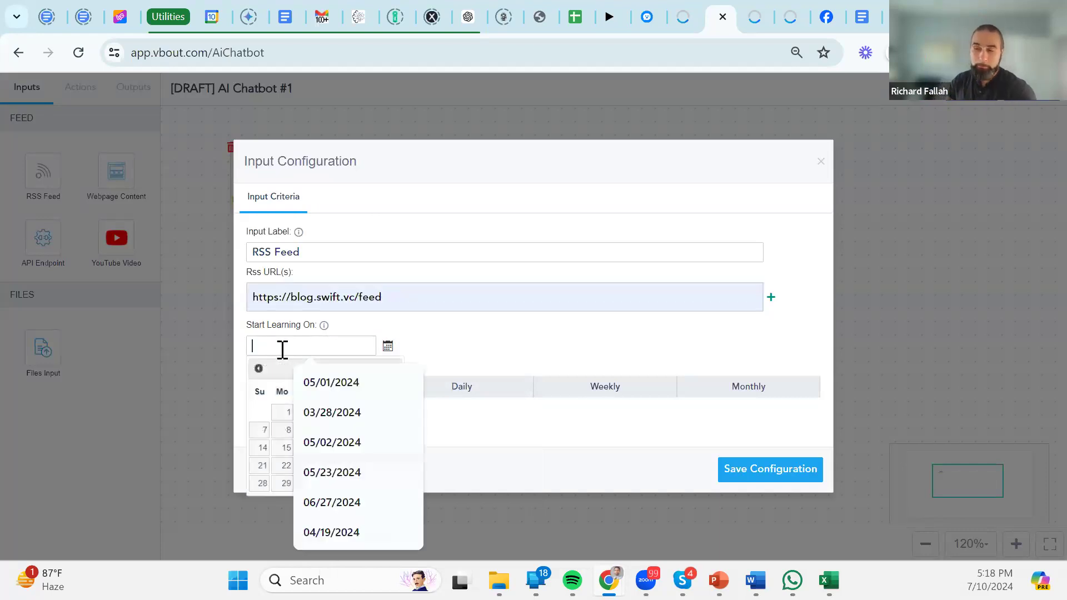
pyautogui.click(434, 342)
pyautogui.click(328, 354)
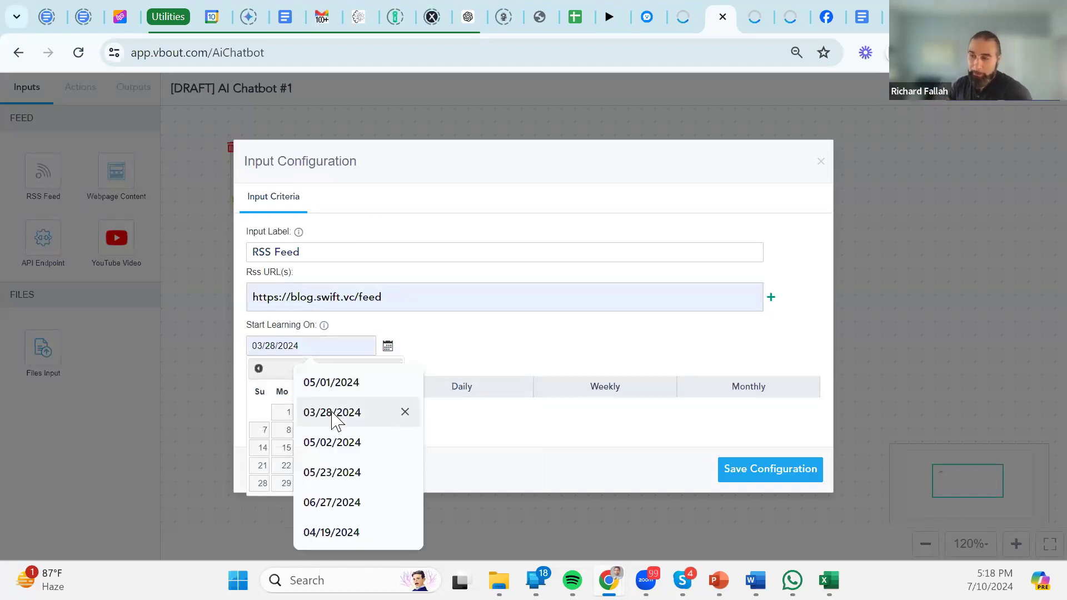
pyautogui.click(268, 416)
pyautogui.click(328, 431)
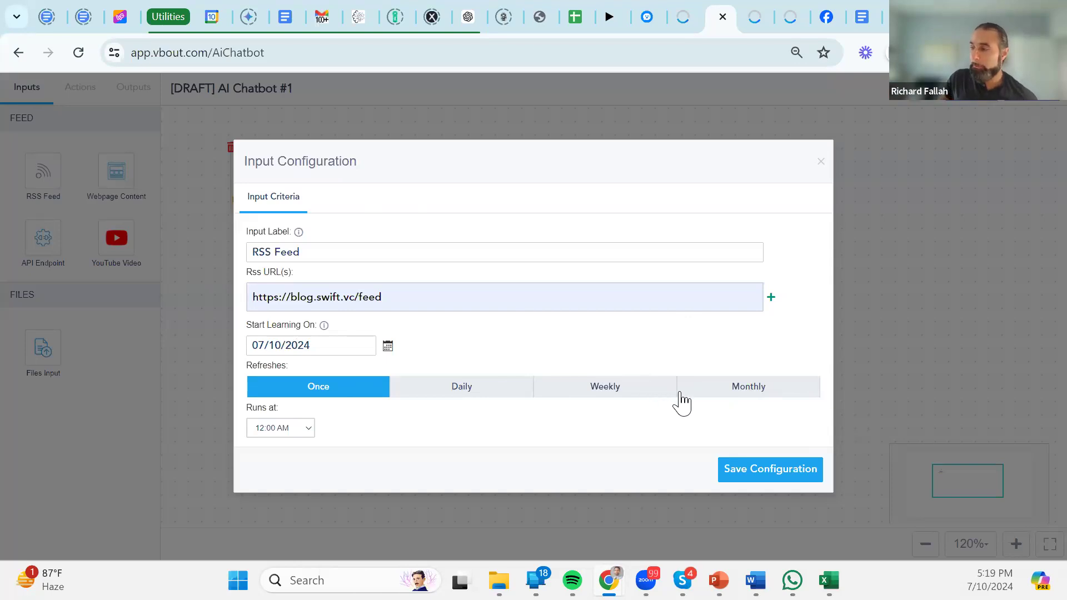
# Set the RSS feed to refresh Monthly and save its configuration.
pyautogui.click(720, 392)
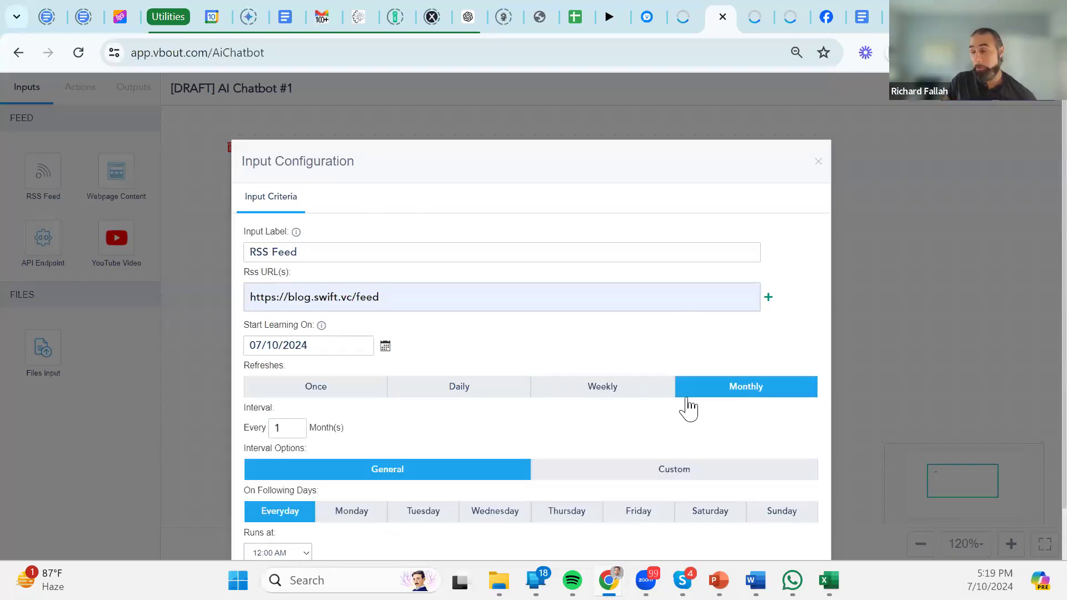
pyautogui.scroll(-1, 634, 450)
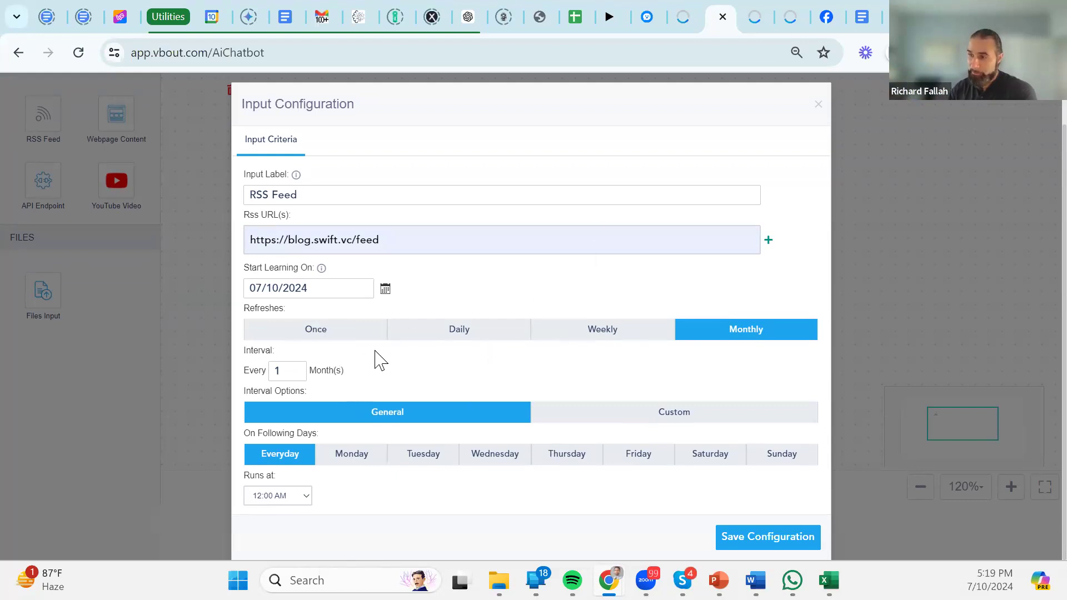
pyautogui.click(803, 538)
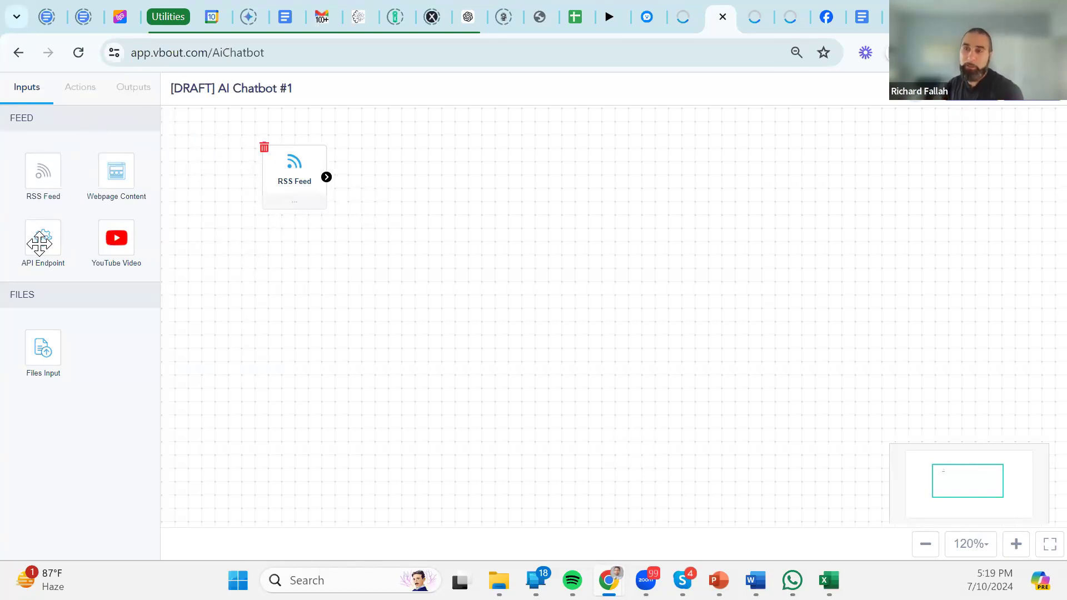
pyautogui.moveTo(114, 238); pyautogui.dragTo(294, 314)
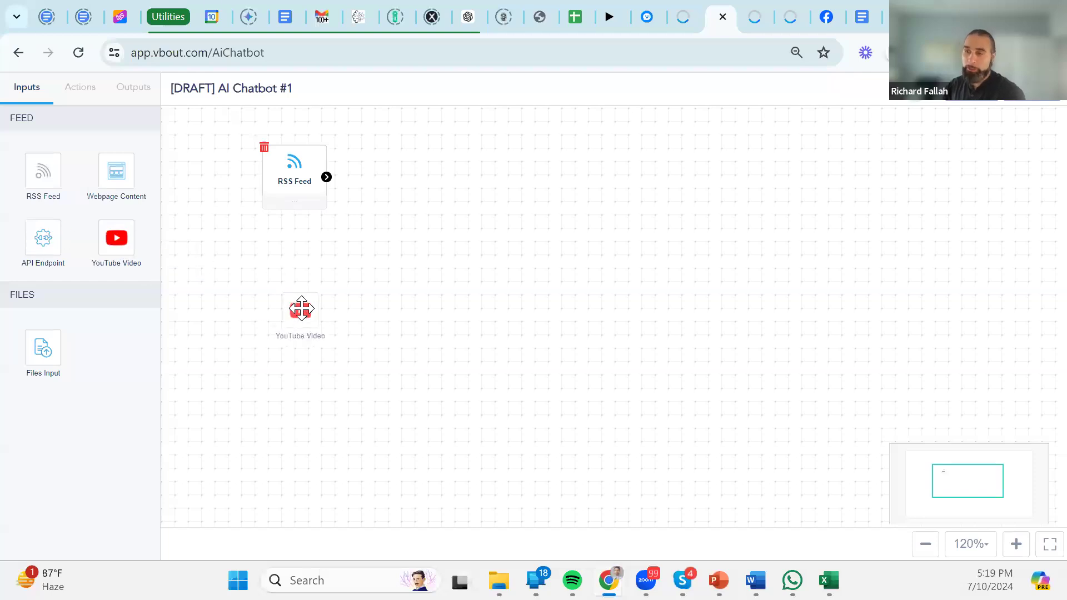
pyautogui.click(312, 289)
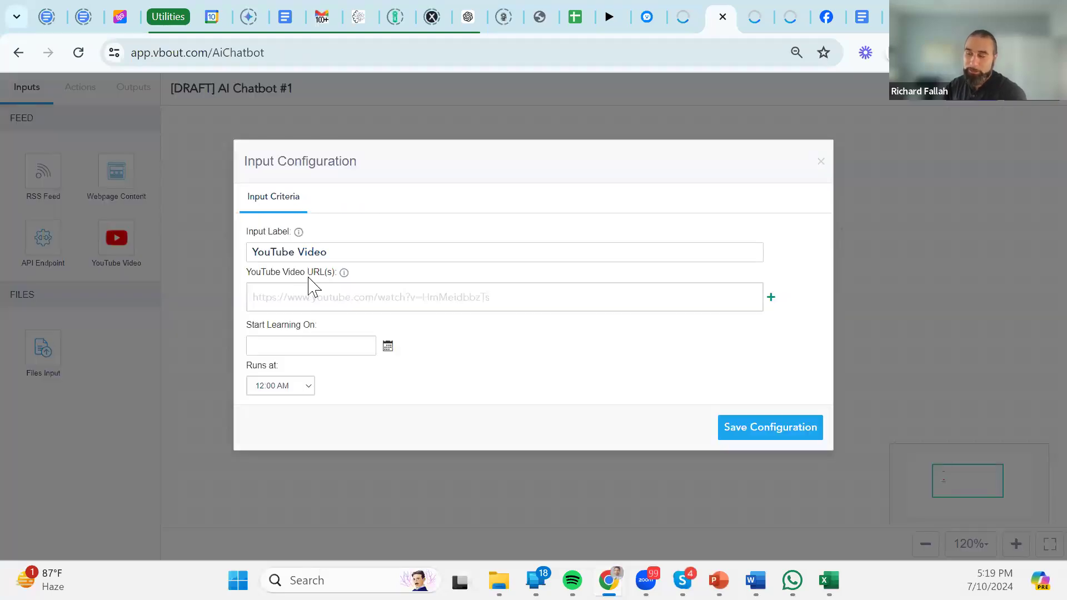
pyautogui.click(399, 295)
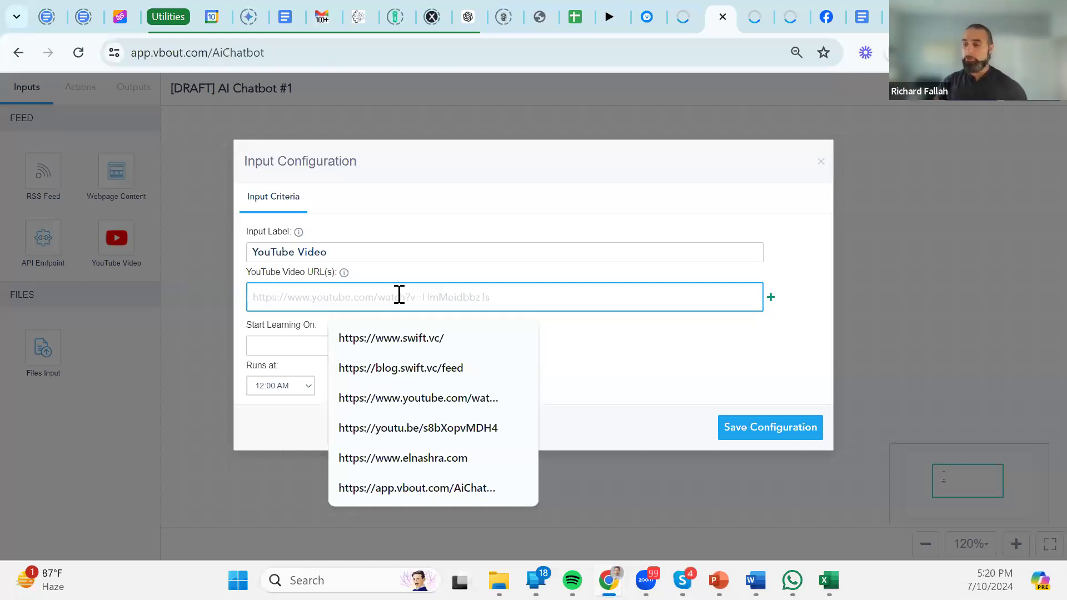
pyautogui.click(405, 428)
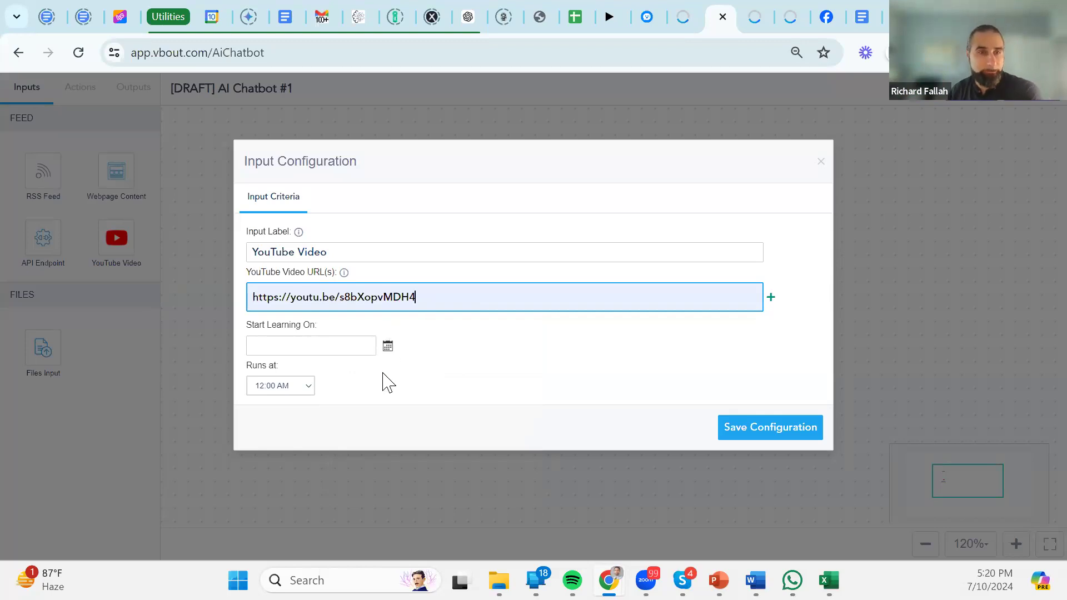
# Schedule the video input to start learning 07/10/2024 at 09:00 AM and save it.
pyautogui.click(297, 343)
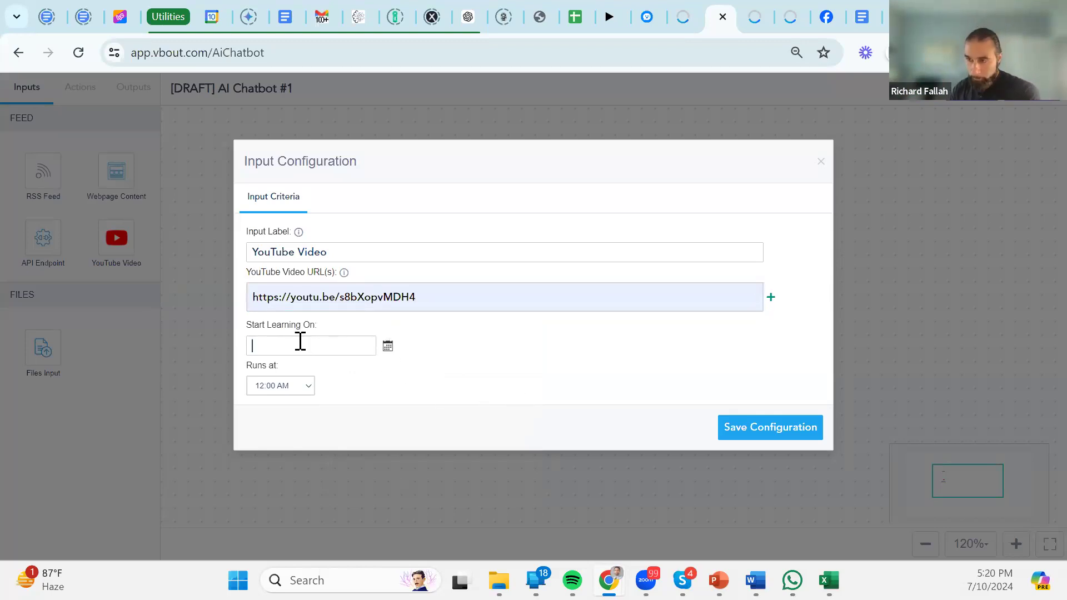
pyautogui.click(328, 345)
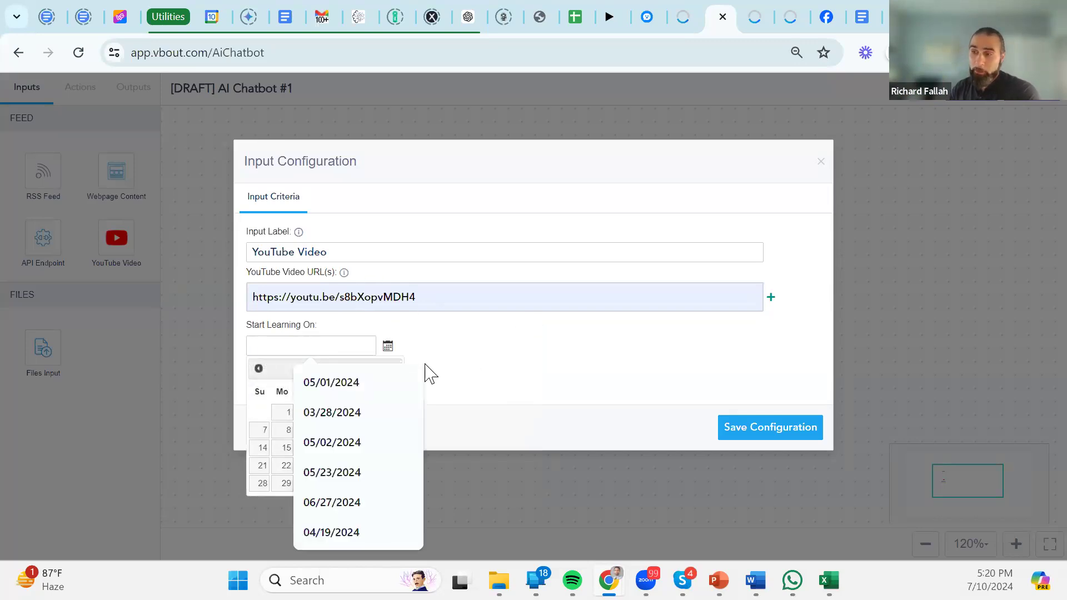
pyautogui.click(263, 398)
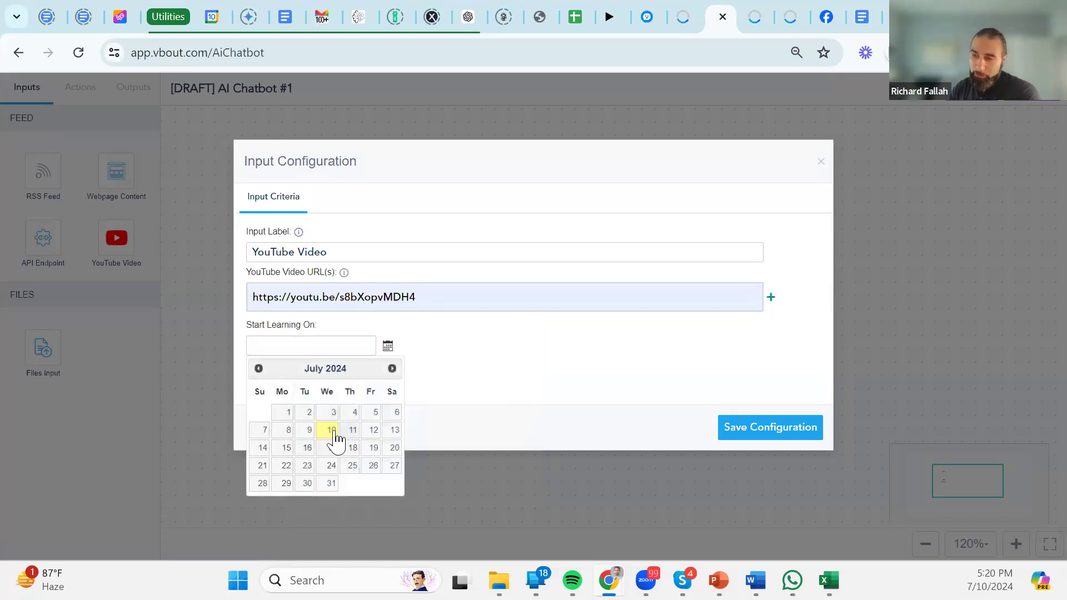
pyautogui.click(332, 431)
pyautogui.click(292, 388)
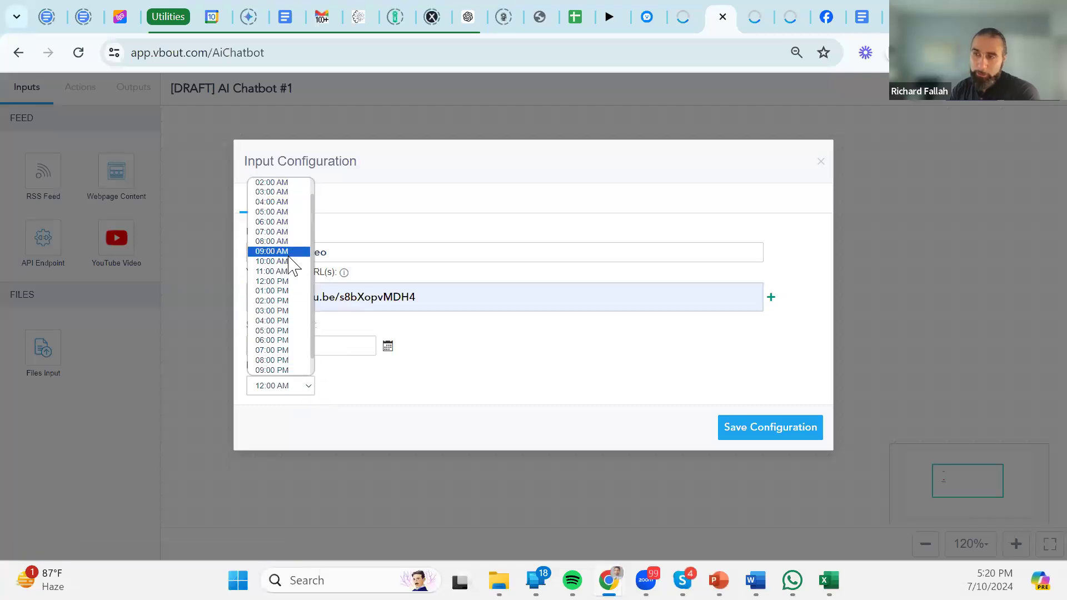
pyautogui.click(289, 271)
pyautogui.click(794, 435)
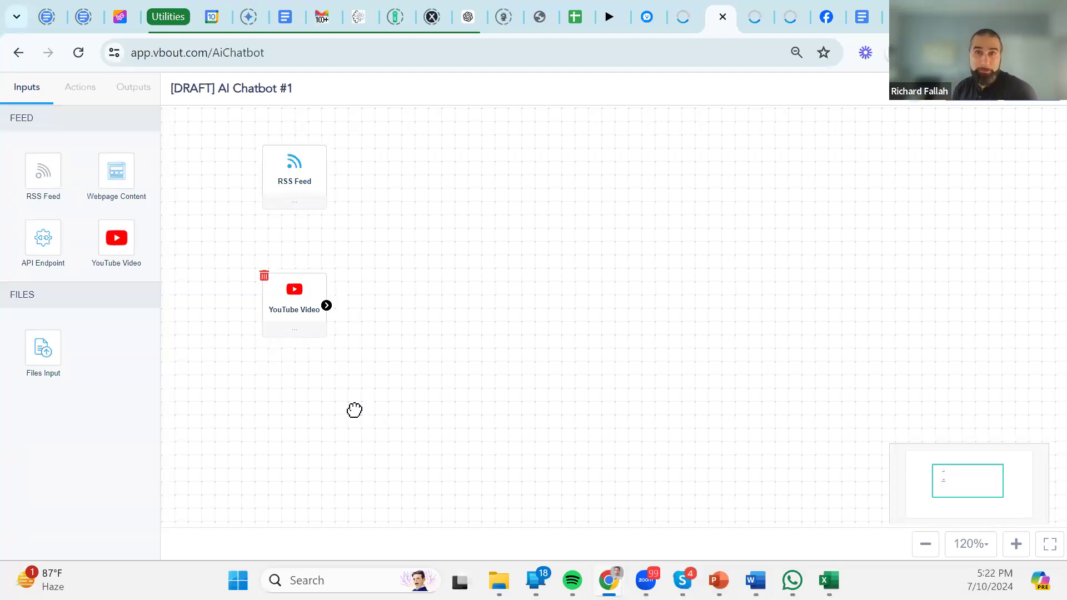
# Reopen the YouTube Video input and add four more empty video URL slots.
pyautogui.moveTo(288, 316); pyautogui.dragTo(288, 299)
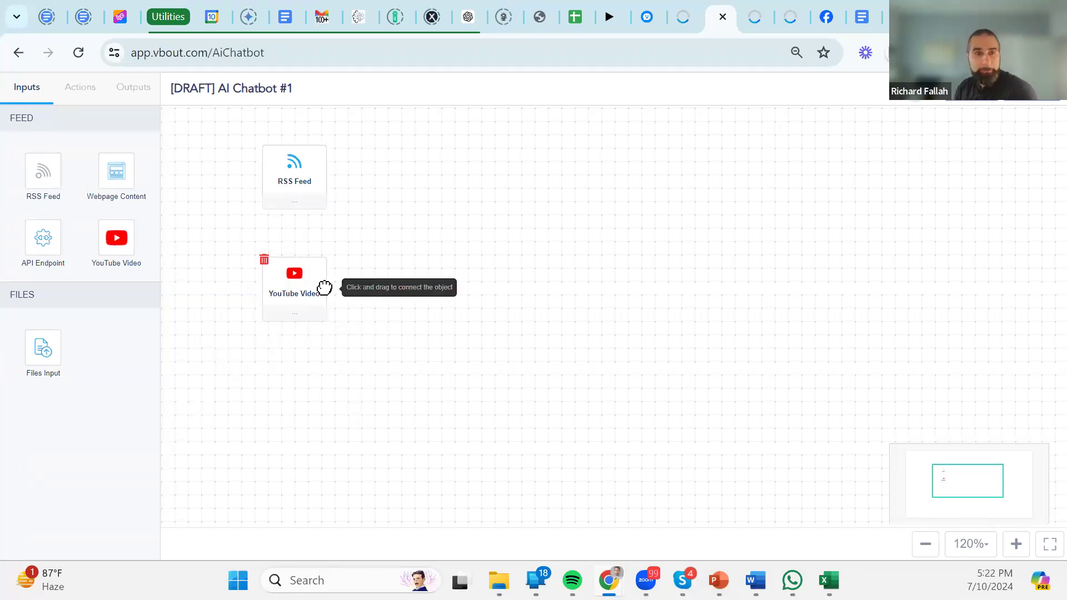
pyautogui.doubleClick(307, 288)
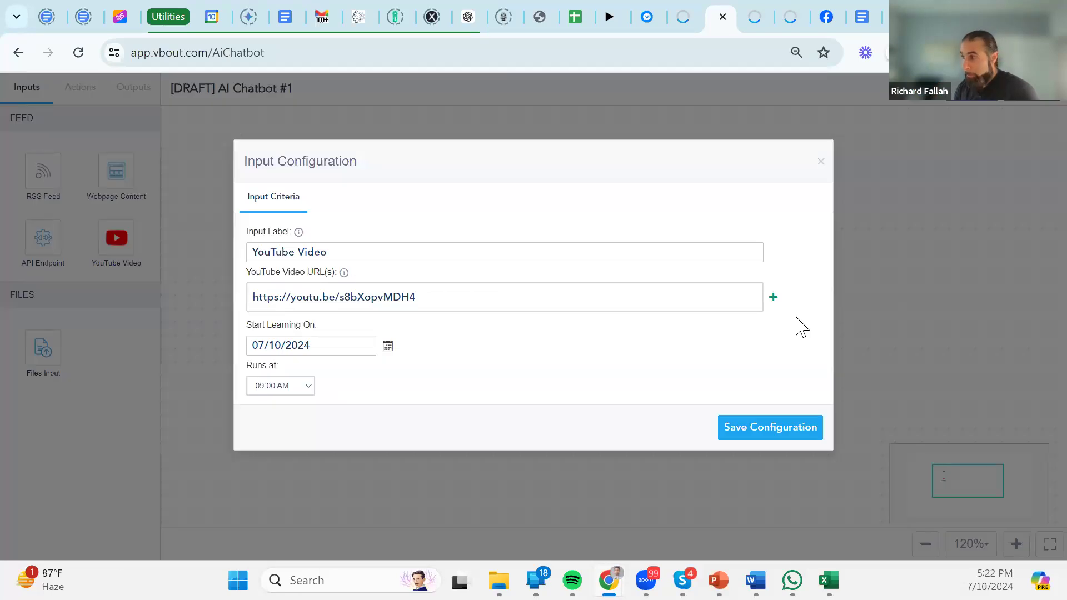
pyautogui.click(773, 298)
pyautogui.click(786, 331)
pyautogui.click(786, 364)
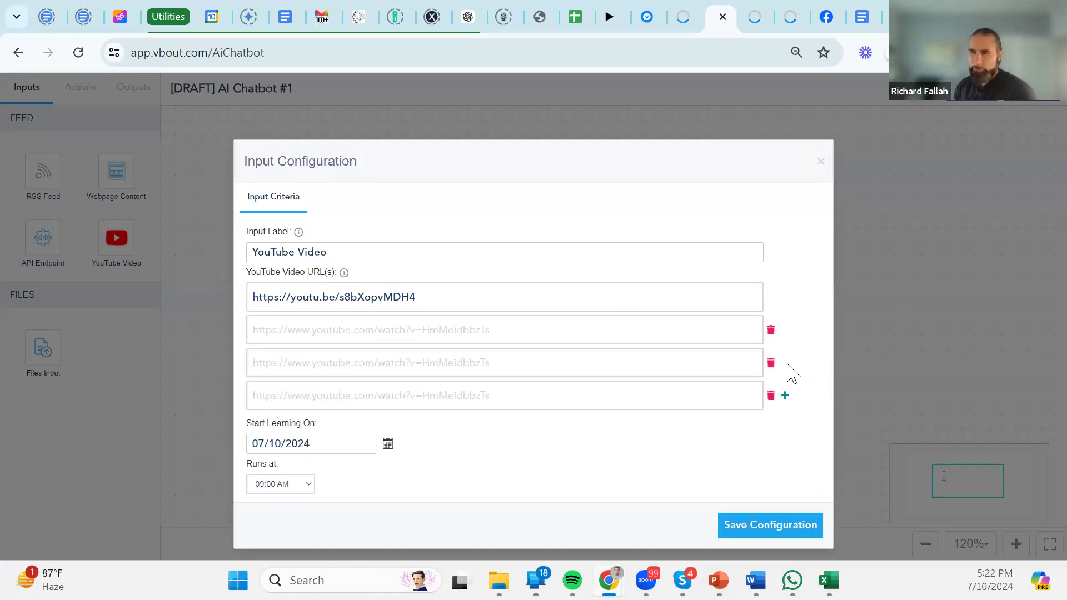
pyautogui.click(784, 395)
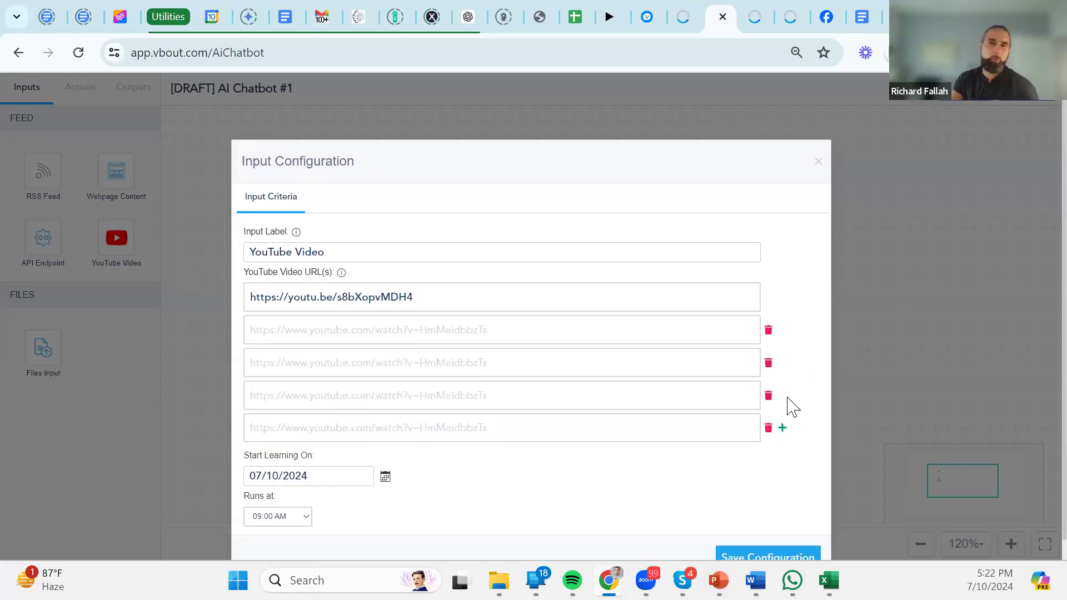
pyautogui.click(417, 325)
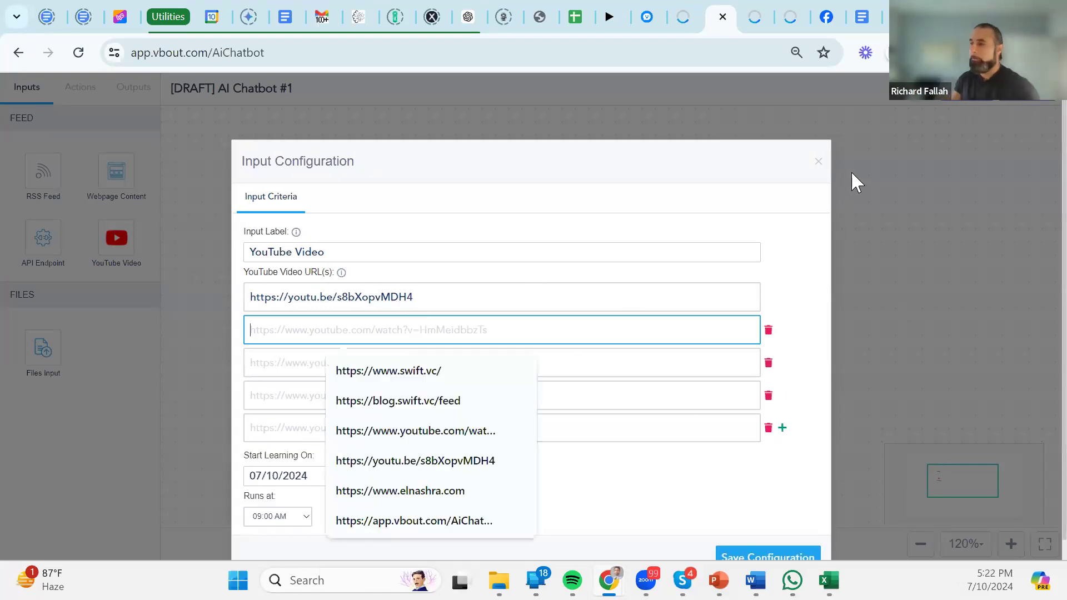
pyautogui.click(787, 189)
pyautogui.click(819, 162)
# Place a second YouTube Video input below the first and pan the canvas into view.
pyautogui.moveTo(117, 239); pyautogui.dragTo(293, 403)
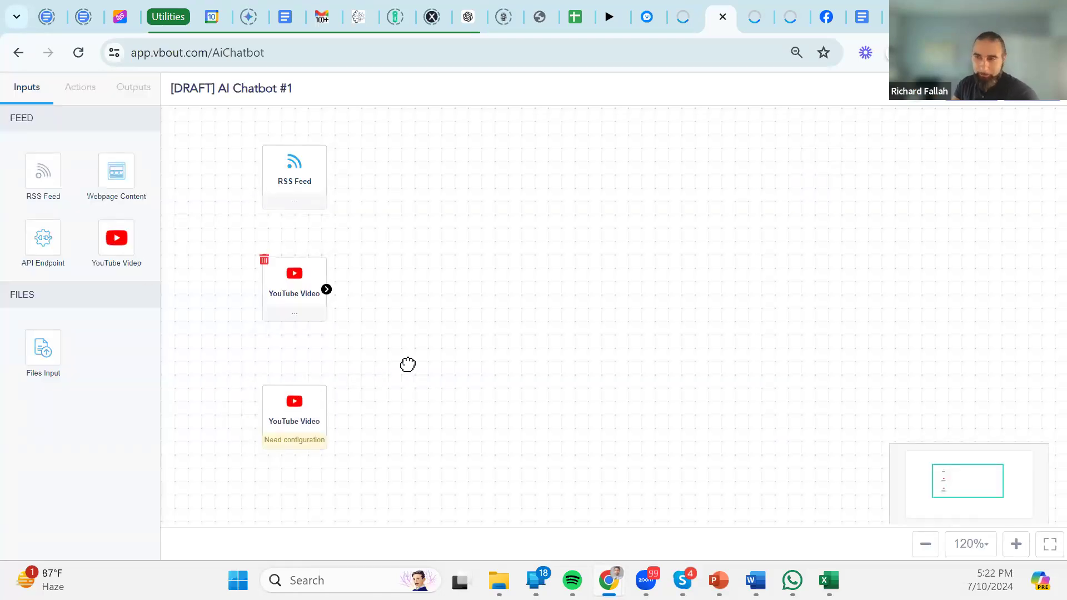
pyautogui.moveTo(407, 365); pyautogui.dragTo(411, 276)
pyautogui.moveTo(298, 420); pyautogui.dragTo(350, 398)
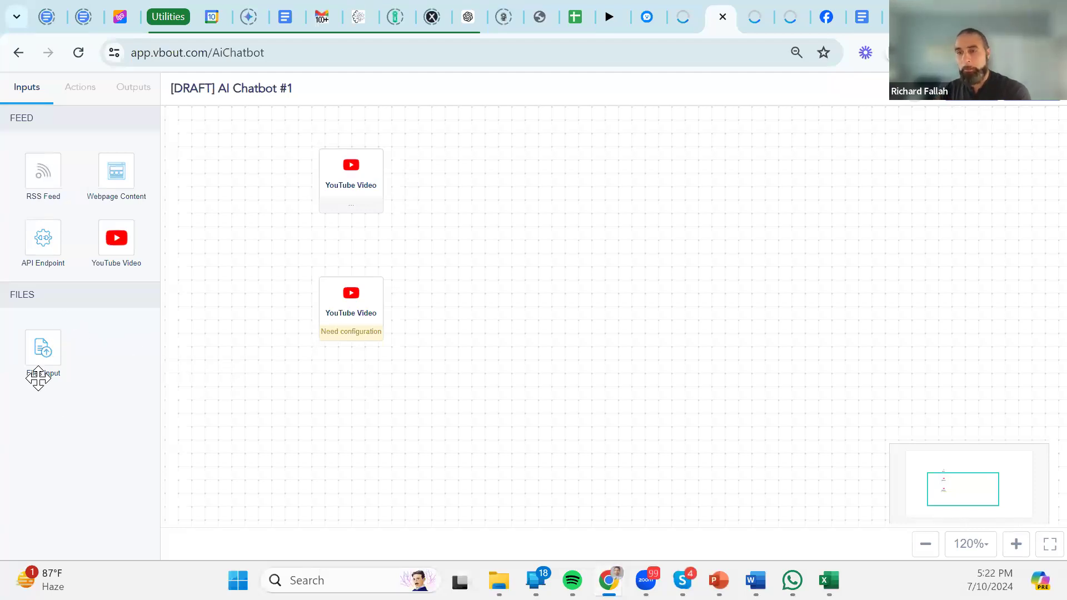
# Add a Webpage Content input with two URL slots, then open a new browser tab.
pyautogui.moveTo(113, 173); pyautogui.dragTo(357, 424)
pyautogui.click(357, 428)
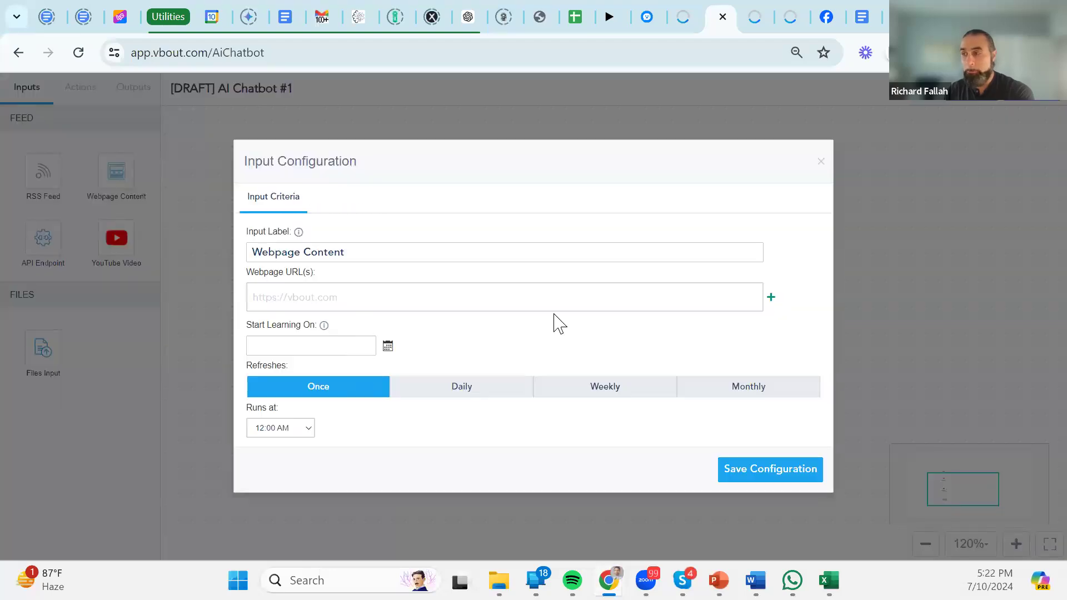
pyautogui.click(772, 300)
pyautogui.click(568, 293)
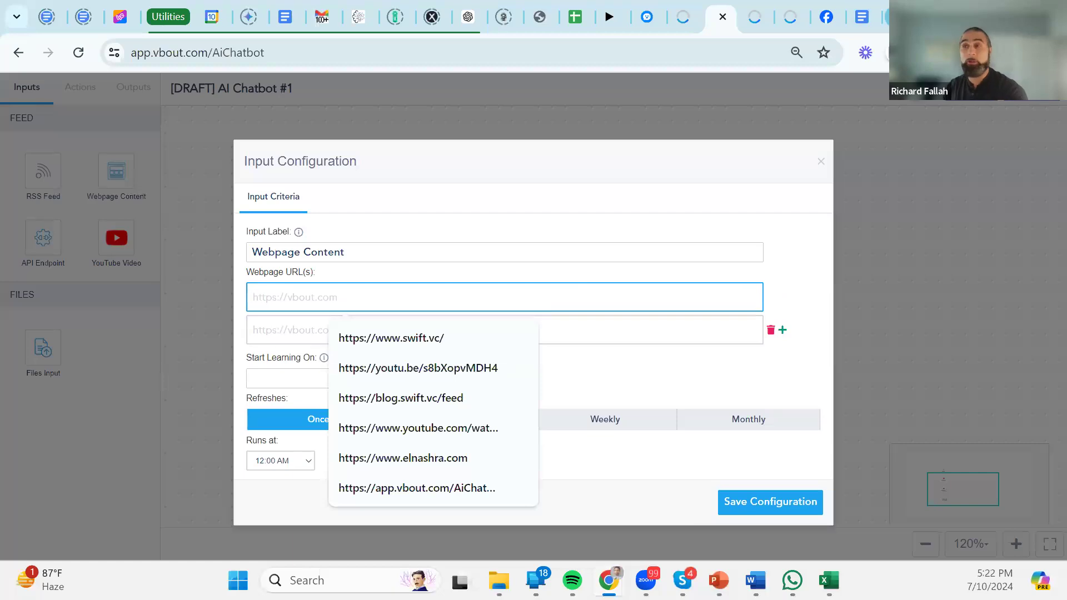
pyautogui.hotkey('ctrl', 't')
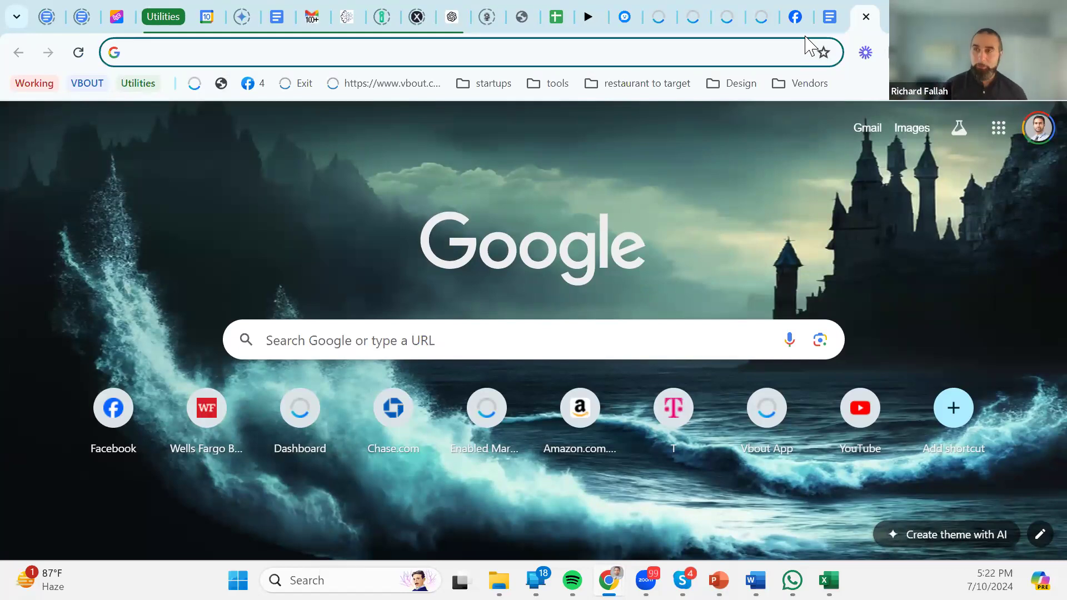
# Load the vbout.com pricing page, copy its address, and return to the chatbot builder tab.
pyautogui.write('vbo')
pyautogui.press('Return')
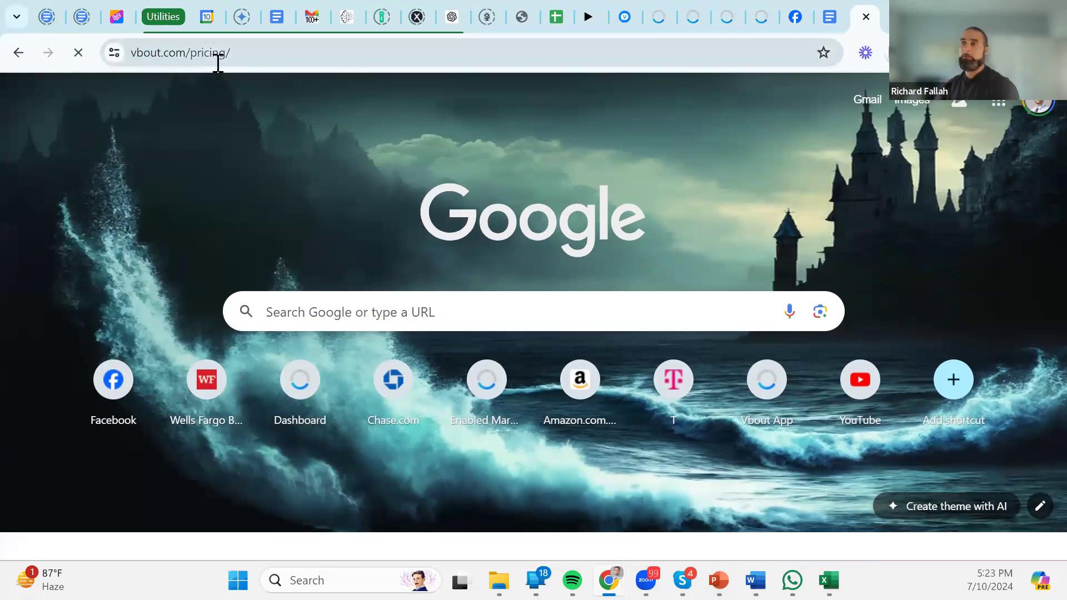
pyautogui.click(214, 58)
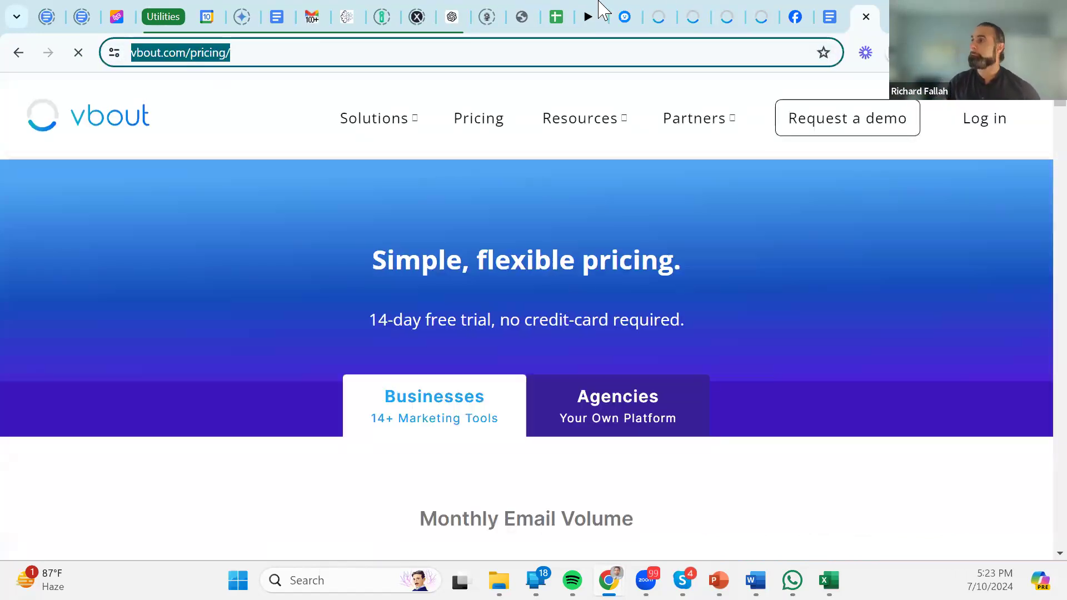
pyautogui.click(662, 17)
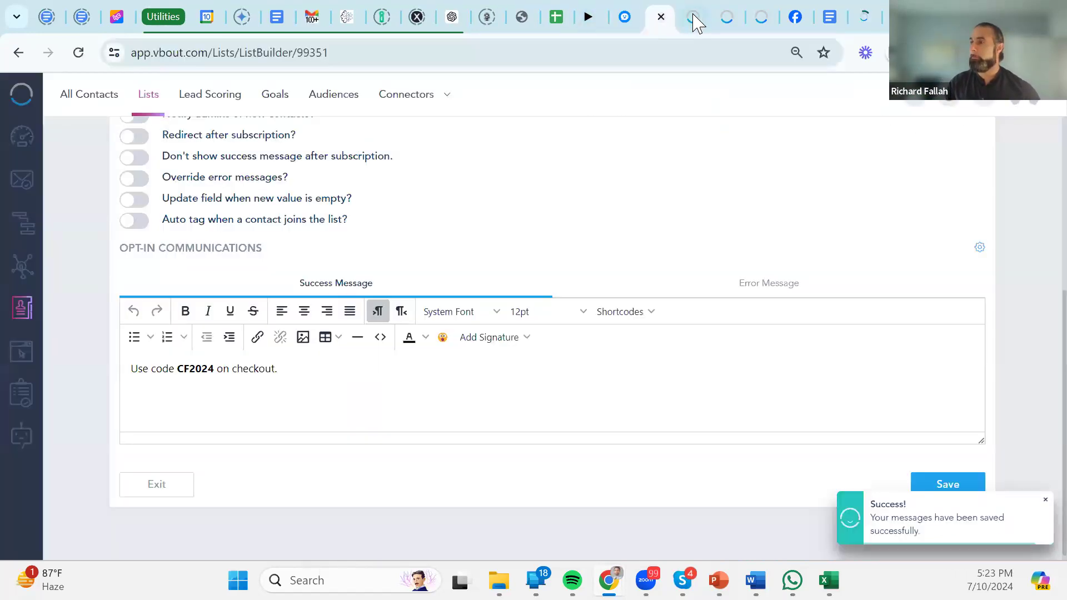
pyautogui.click(694, 19)
pyautogui.write('https://www.vbout.com/pricing/')
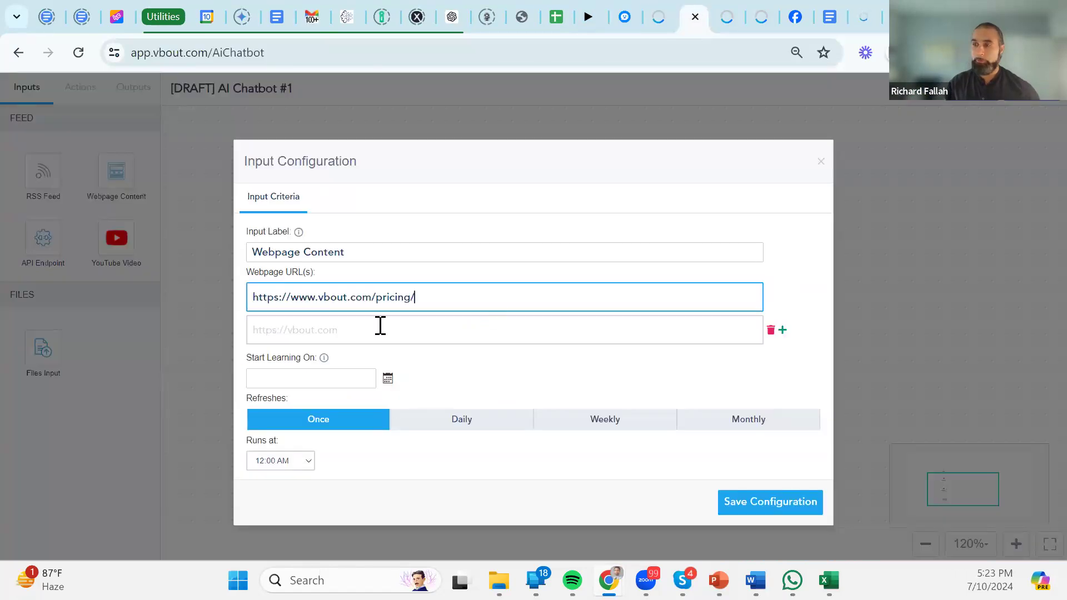
pyautogui.click(380, 328)
pyautogui.click(790, 340)
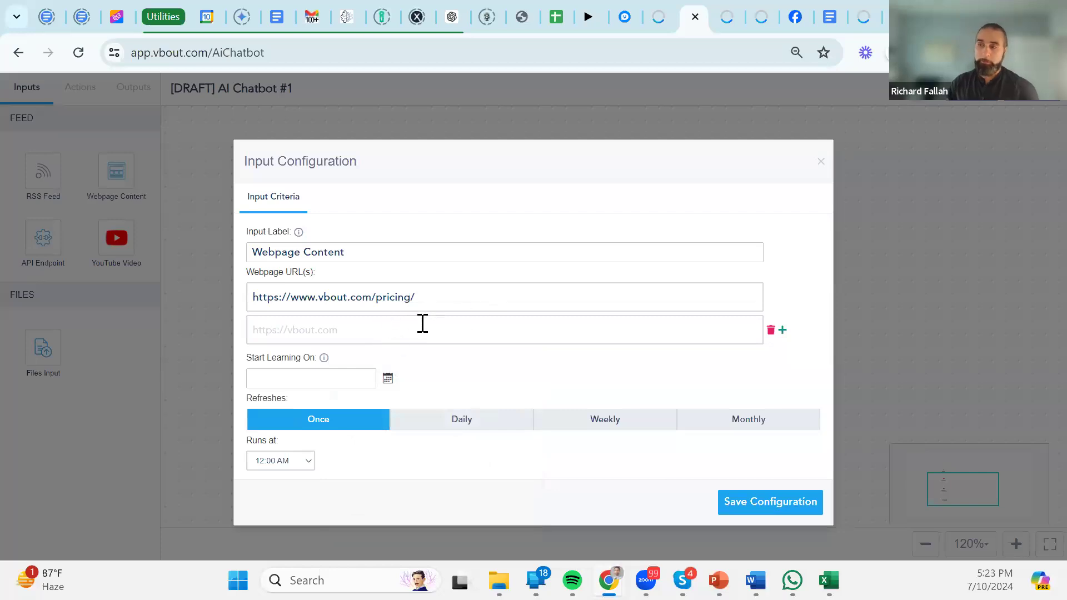
pyautogui.click(783, 332)
pyautogui.moveTo(304, 160); pyautogui.dragTo(557, 126)
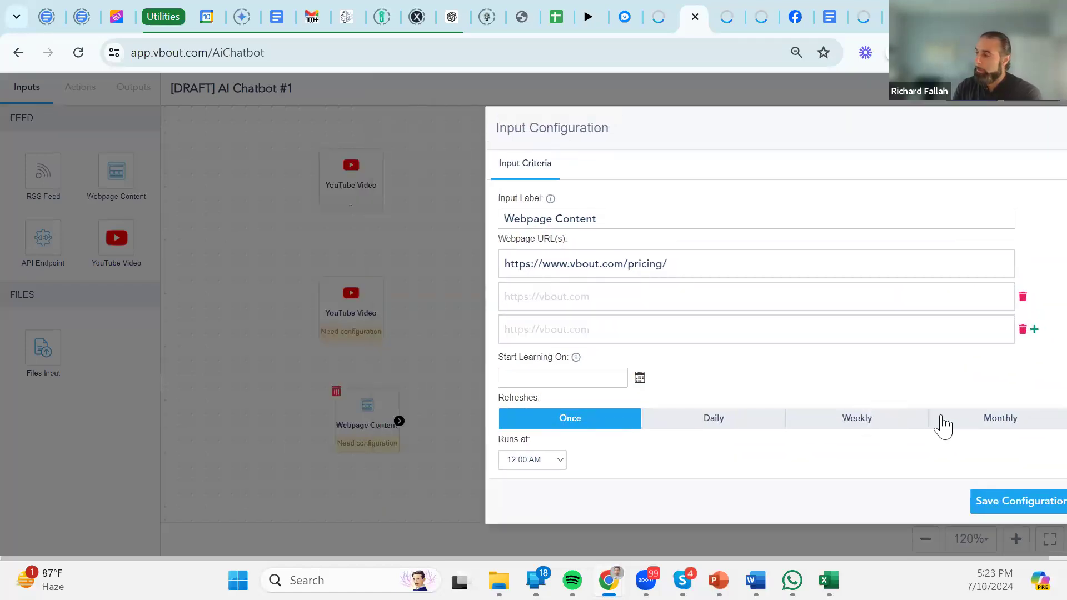
# Set the webpage refresh to Monthly with Custom interval options.
pyautogui.click(947, 426)
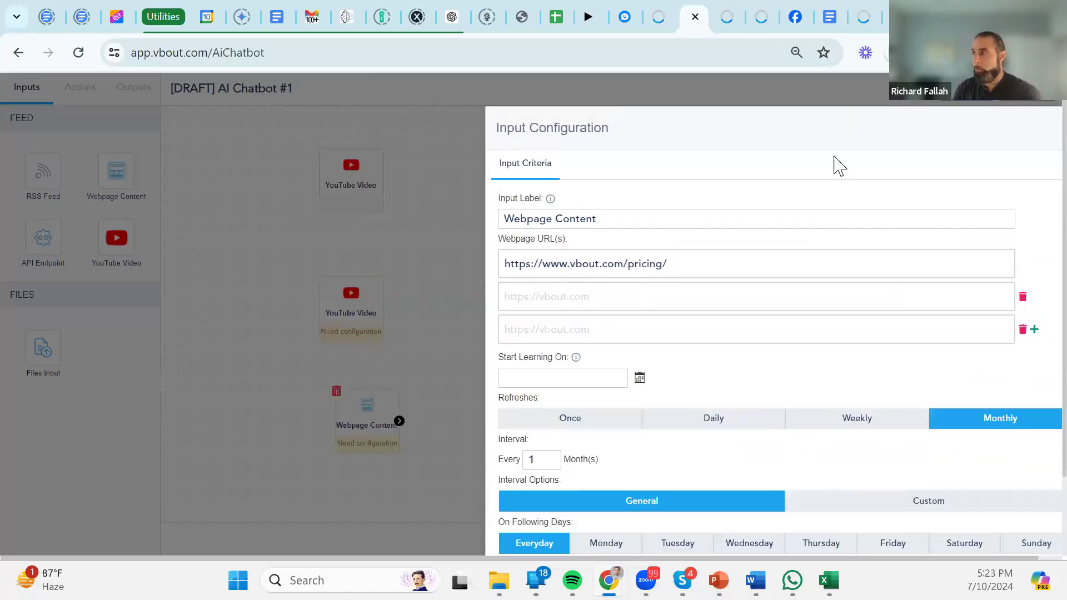
pyautogui.moveTo(815, 138); pyautogui.dragTo(456, 164)
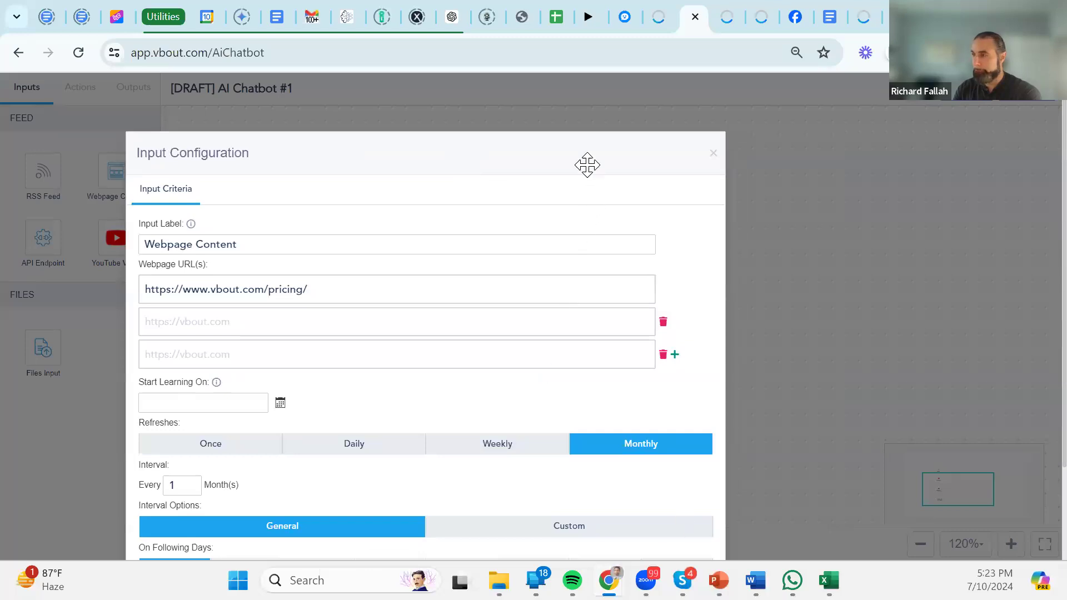
pyautogui.moveTo(587, 165); pyautogui.dragTo(572, 94)
pyautogui.click(562, 471)
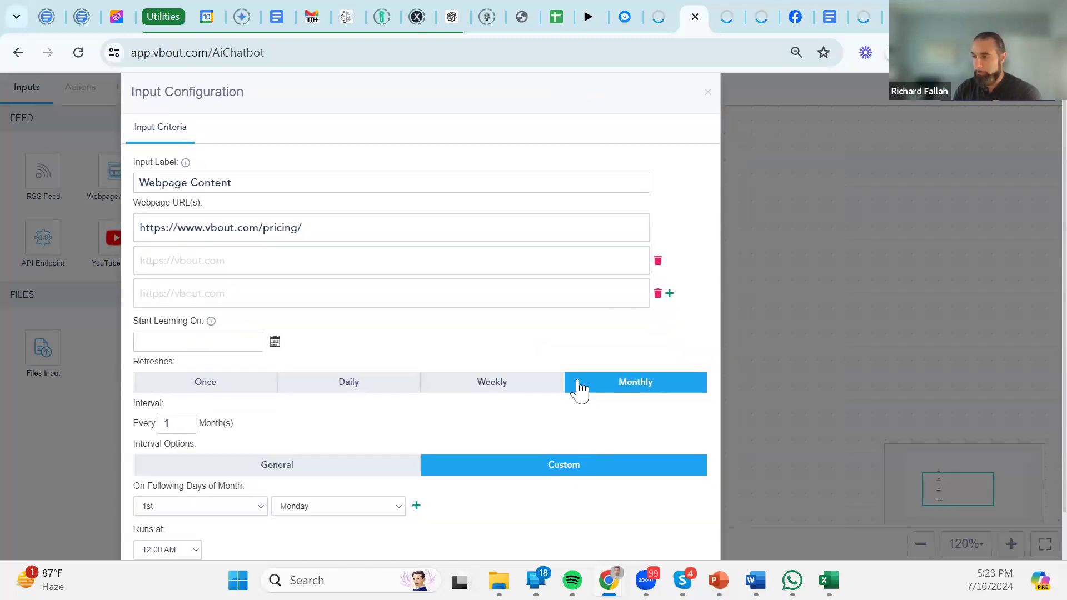
pyautogui.scroll(-2, 579, 444)
# Remove the two empty URL slots after the invalid-URL error and save the configuration.
pyautogui.click(660, 540)
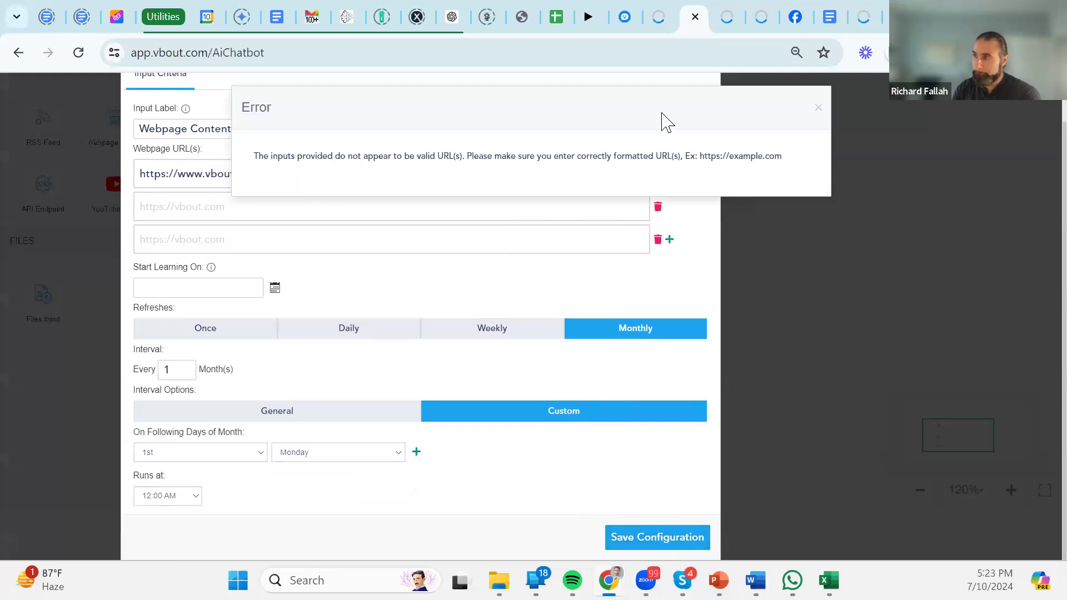
pyautogui.click(819, 107)
pyautogui.click(318, 183)
pyautogui.click(658, 206)
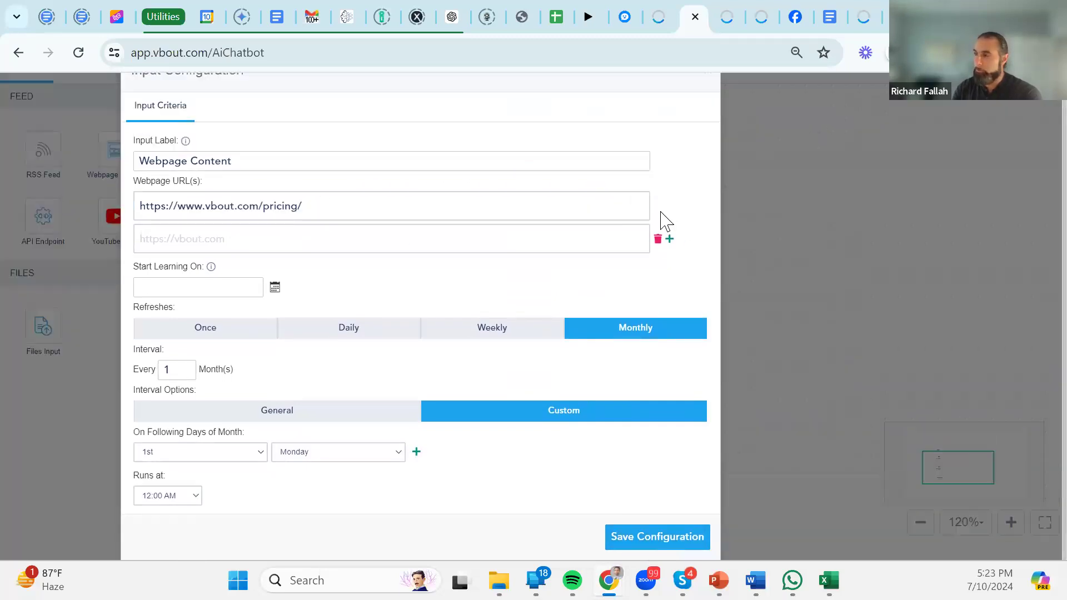
pyautogui.click(658, 239)
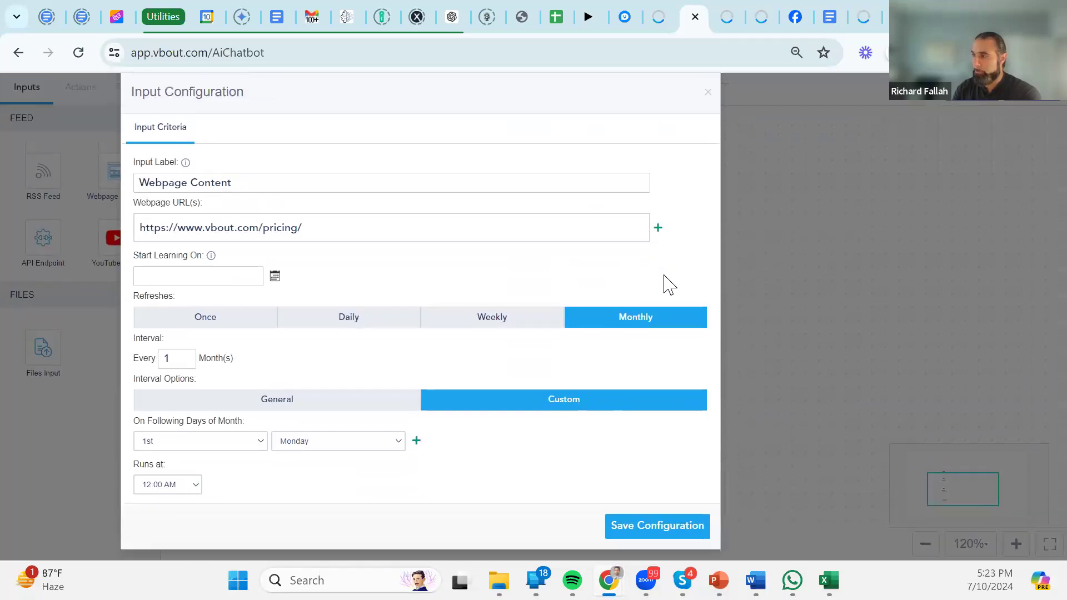
pyautogui.click(662, 527)
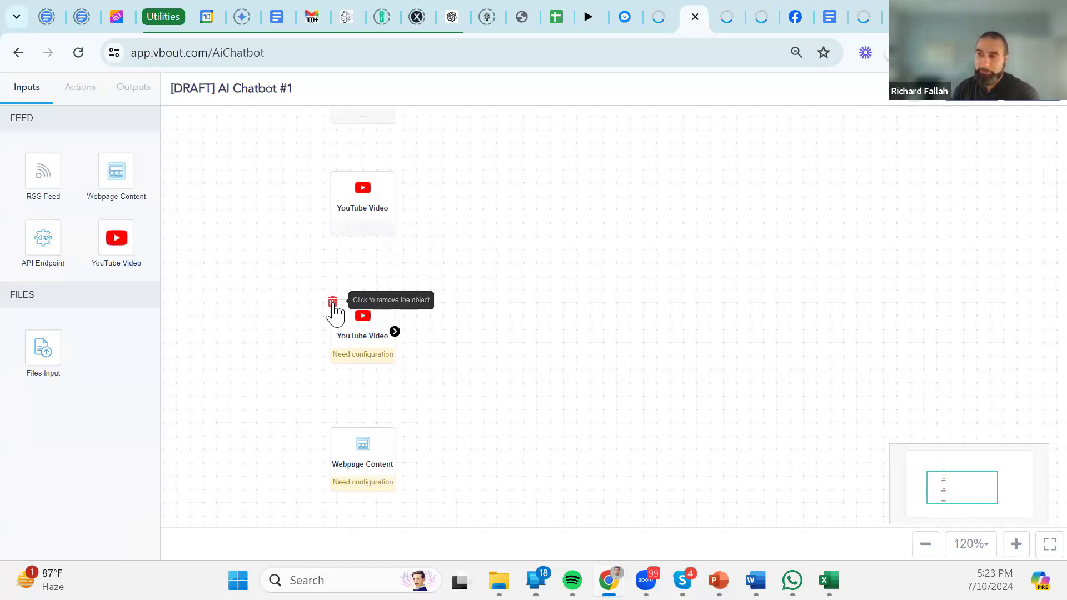
# Tidy the input nodes into one column and drop an API Endpoint input below Webpage Content.
pyautogui.click(333, 305)
pyautogui.moveTo(364, 476); pyautogui.dragTo(355, 313)
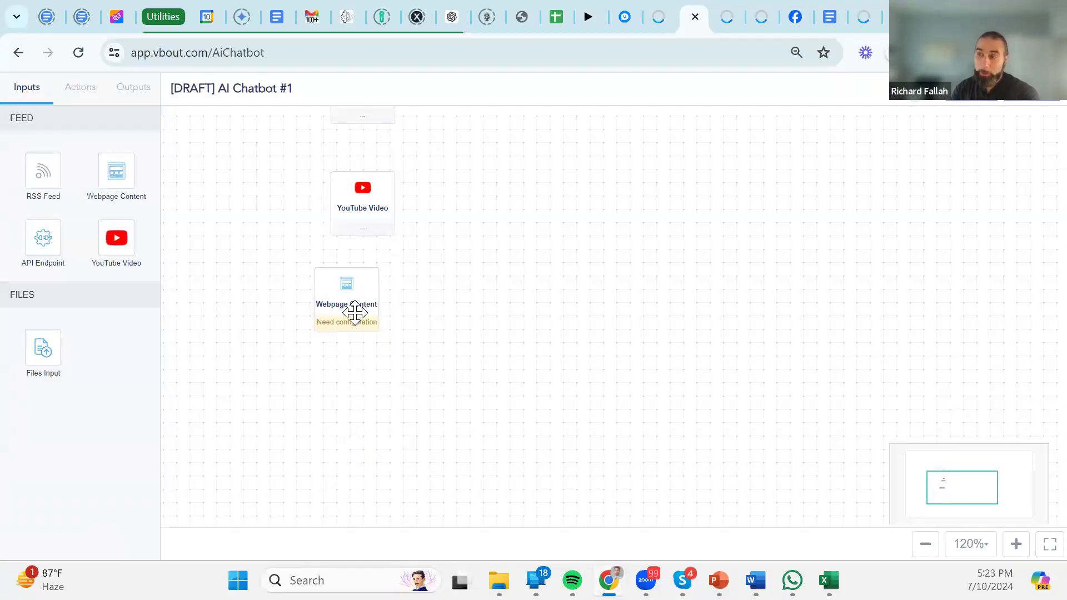
pyautogui.moveTo(369, 236); pyautogui.dragTo(352, 198)
pyautogui.moveTo(412, 151); pyautogui.dragTo(424, 287)
pyautogui.moveTo(391, 243); pyautogui.dragTo(373, 241)
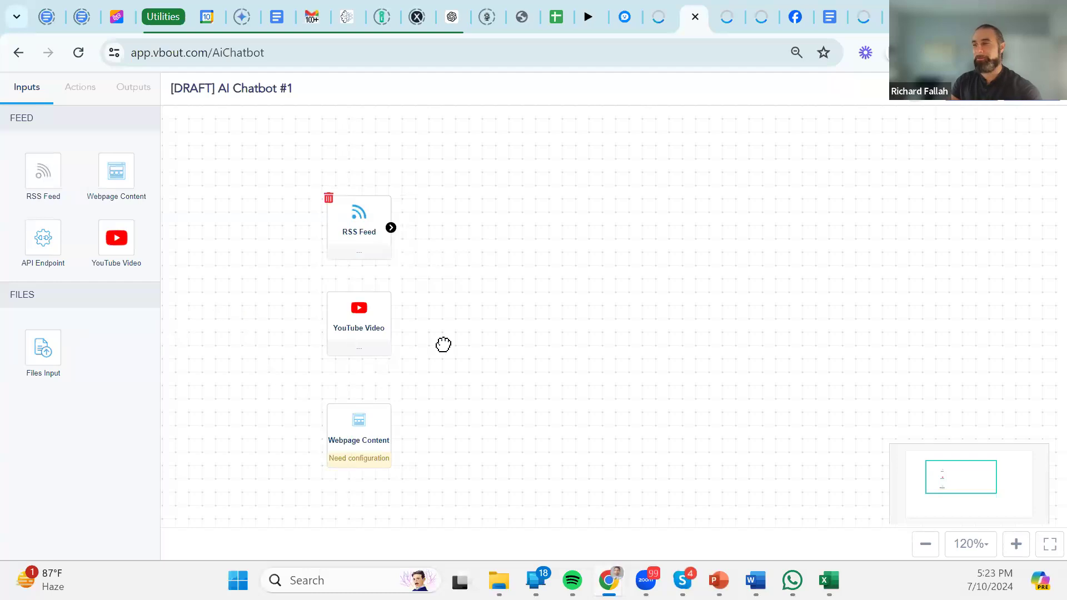
pyautogui.moveTo(477, 305); pyautogui.dragTo(465, 295)
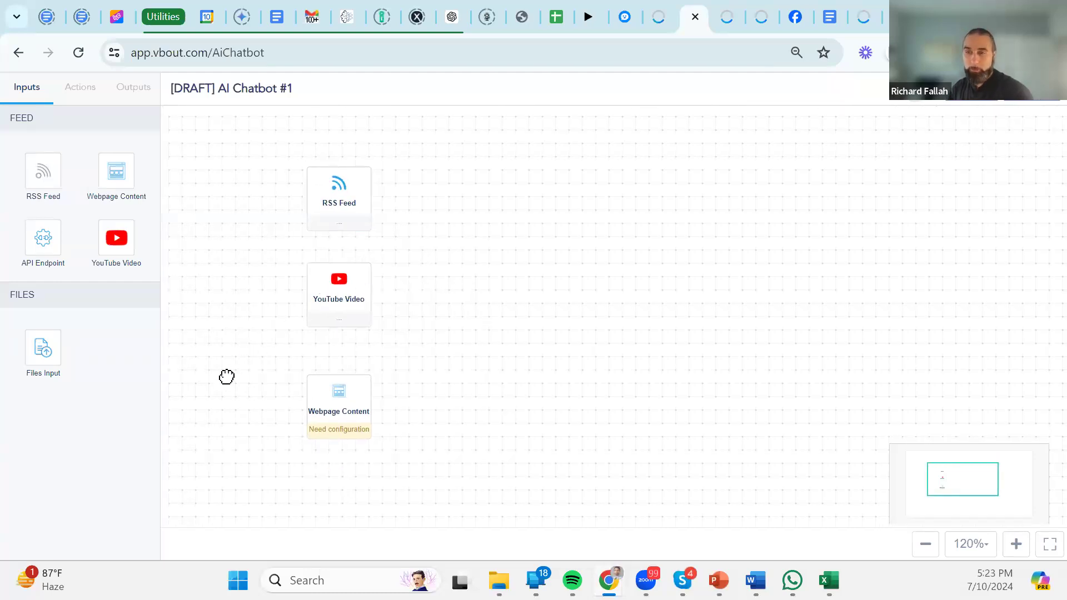
pyautogui.moveTo(44, 239); pyautogui.dragTo(340, 488)
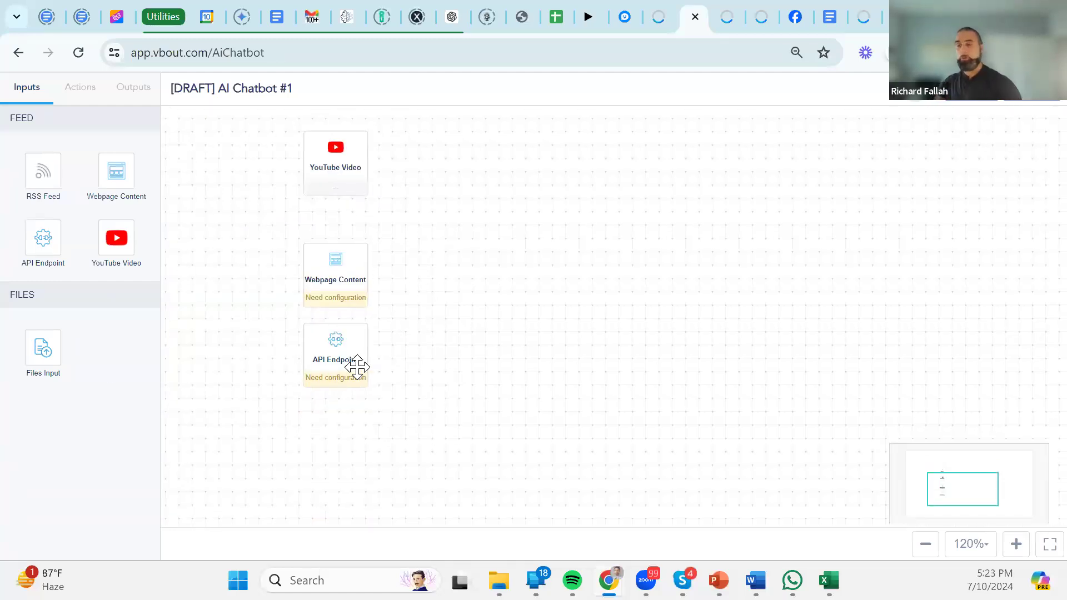
pyautogui.doubleClick(351, 366)
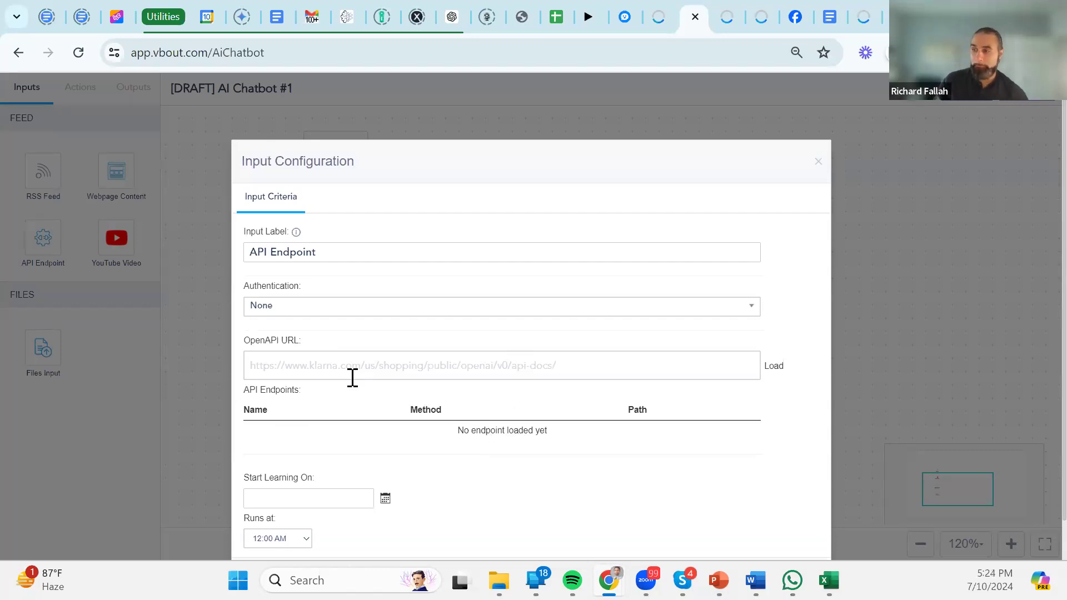
pyautogui.scroll(-1, 367, 369)
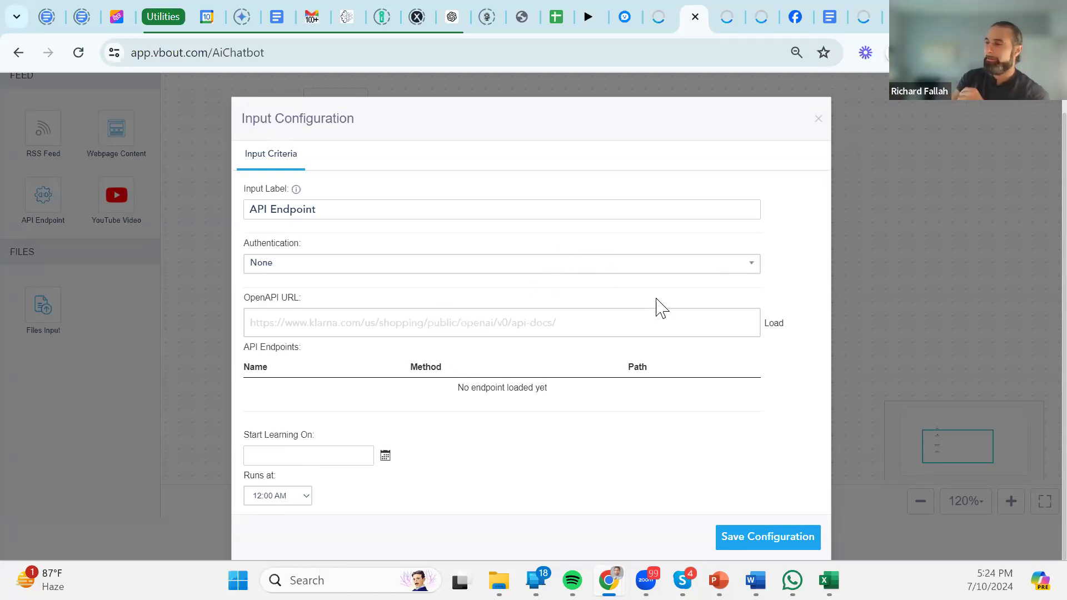
pyautogui.click(640, 268)
pyautogui.click(350, 332)
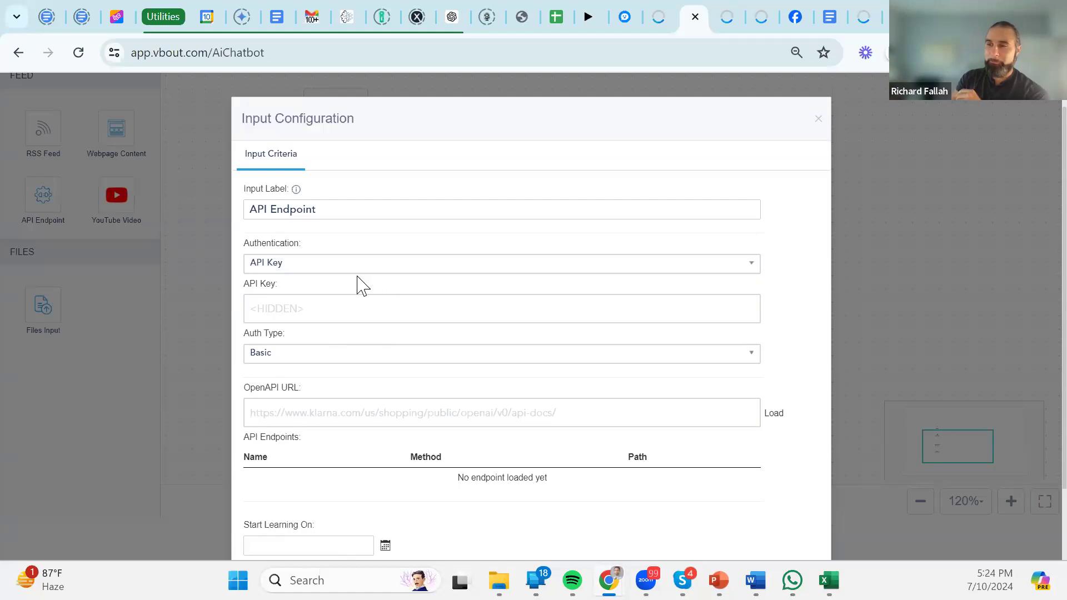
pyautogui.click(352, 310)
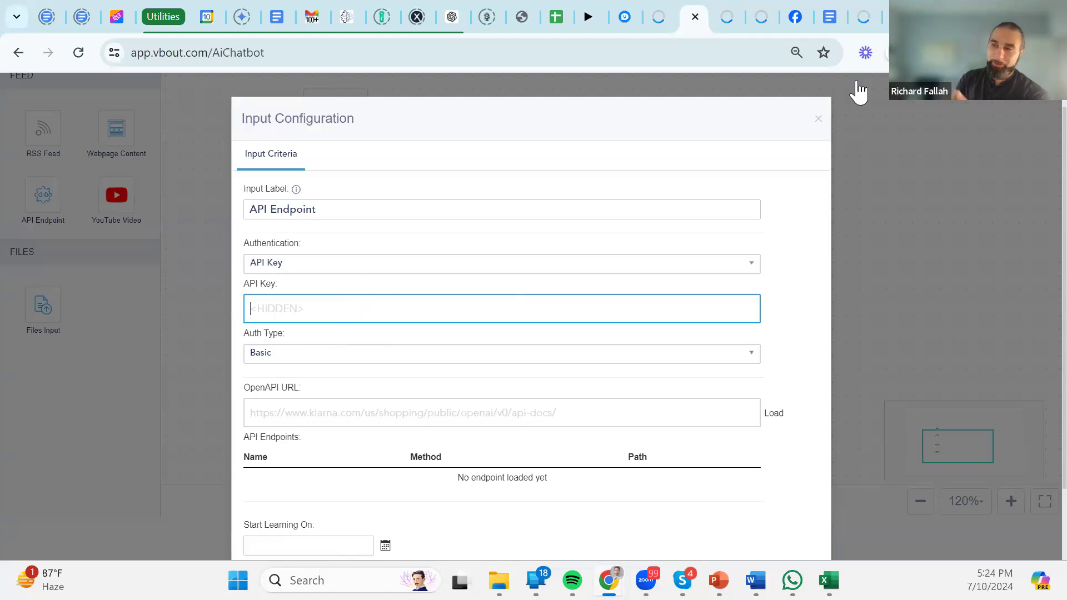
pyautogui.click(818, 120)
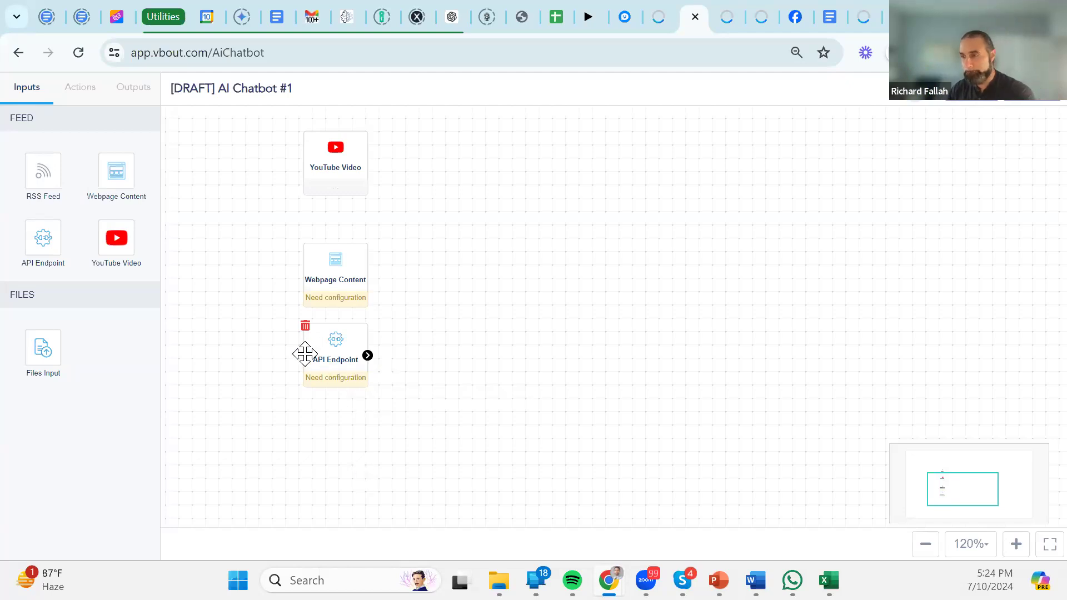
# Replace the API Endpoint input with a Files Input placed below Webpage Content.
pyautogui.click(305, 326)
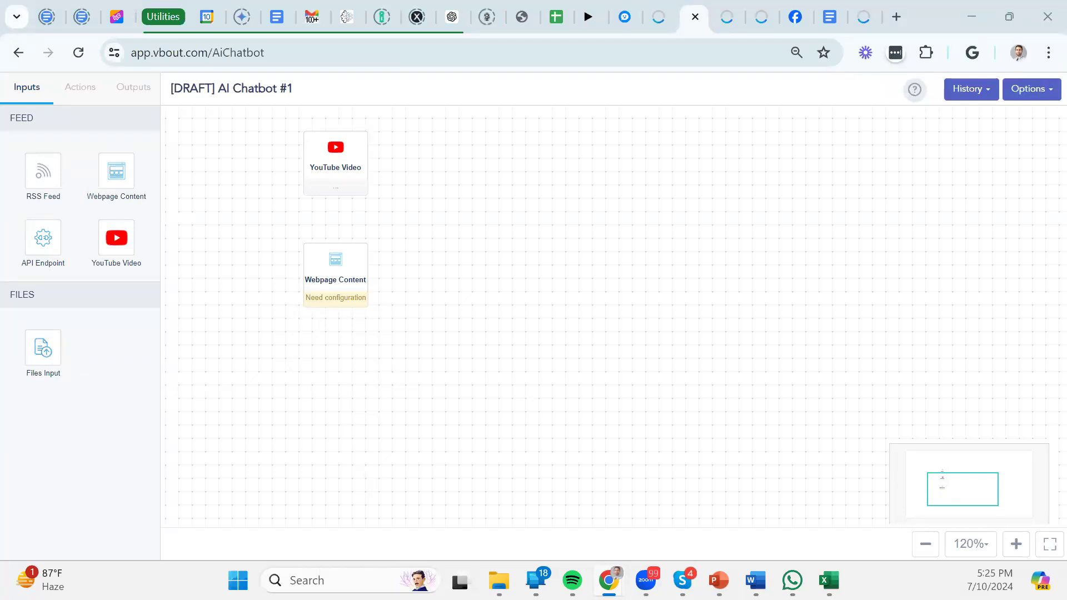
pyautogui.moveTo(42, 348); pyautogui.dragTo(340, 395)
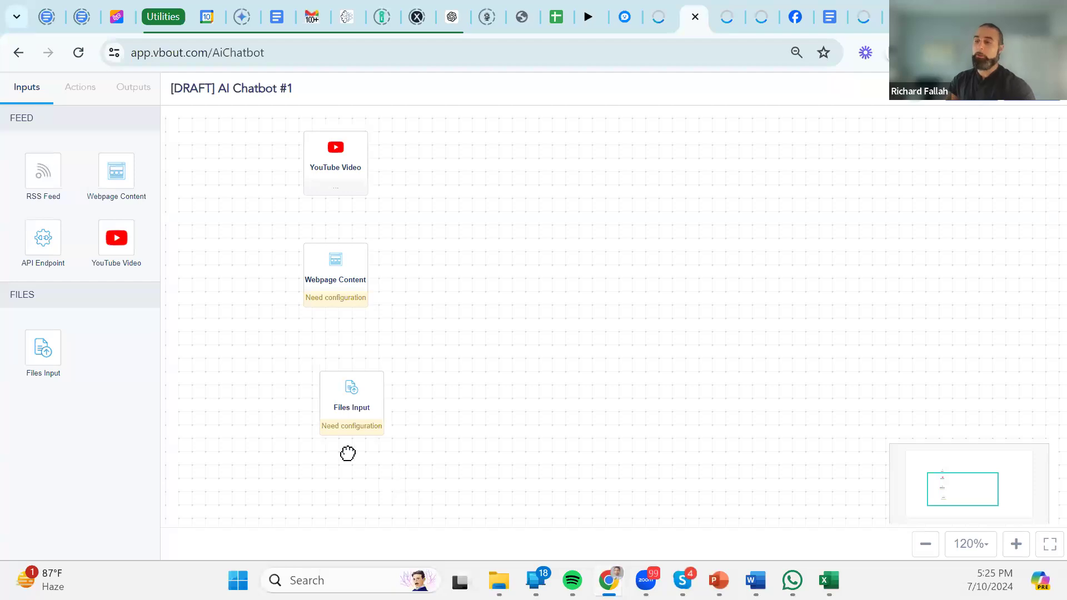
# Open the Files Input node's configuration and browse the File Manager, closing it without choosing a file.
pyautogui.click(346, 414)
pyautogui.click(349, 424)
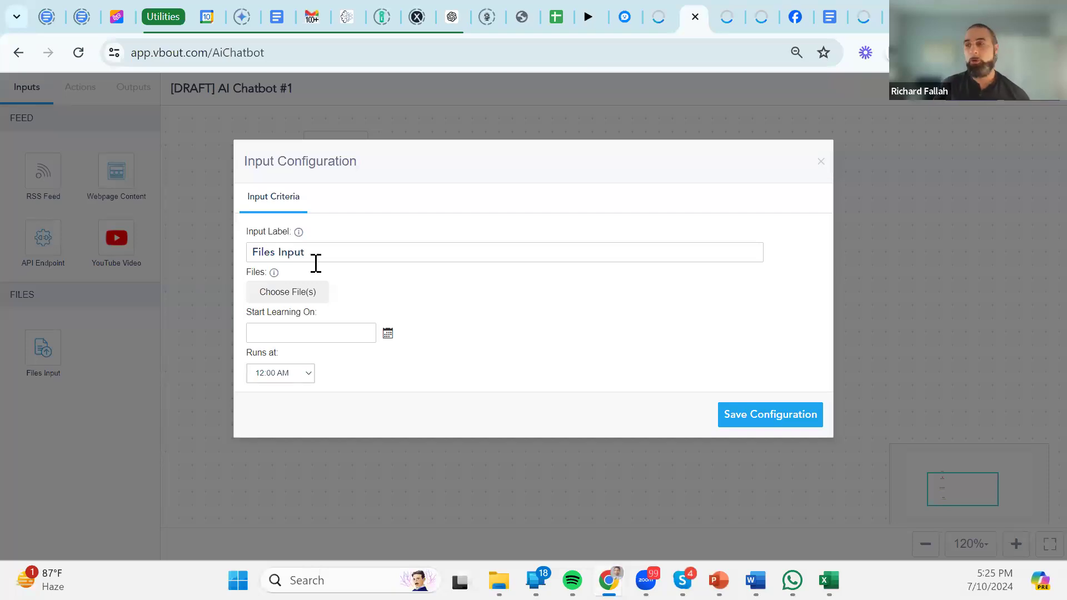
pyautogui.moveTo(273, 275)
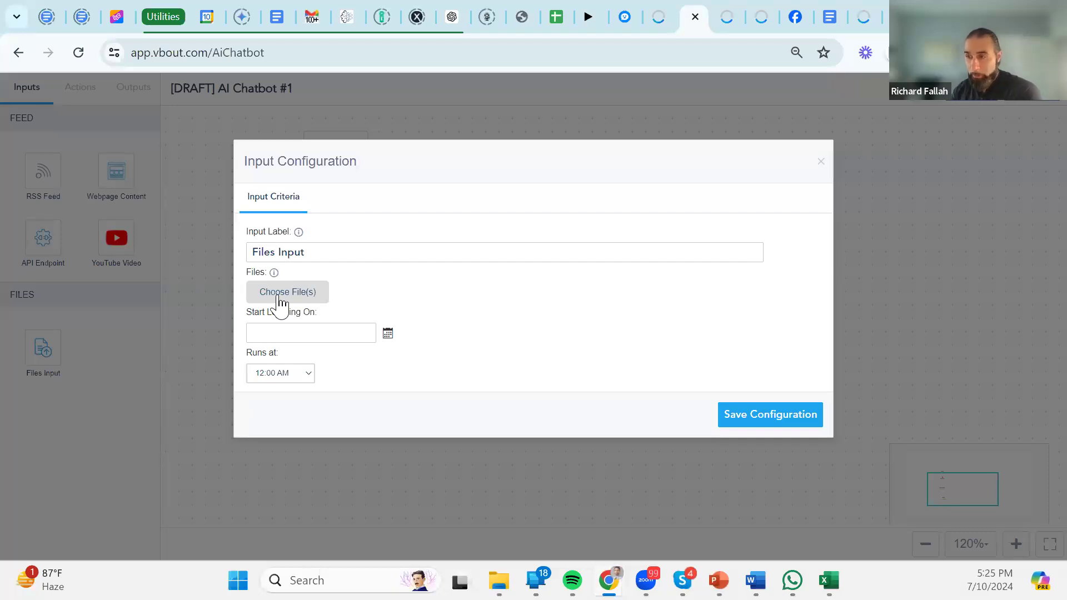
pyautogui.click(281, 302)
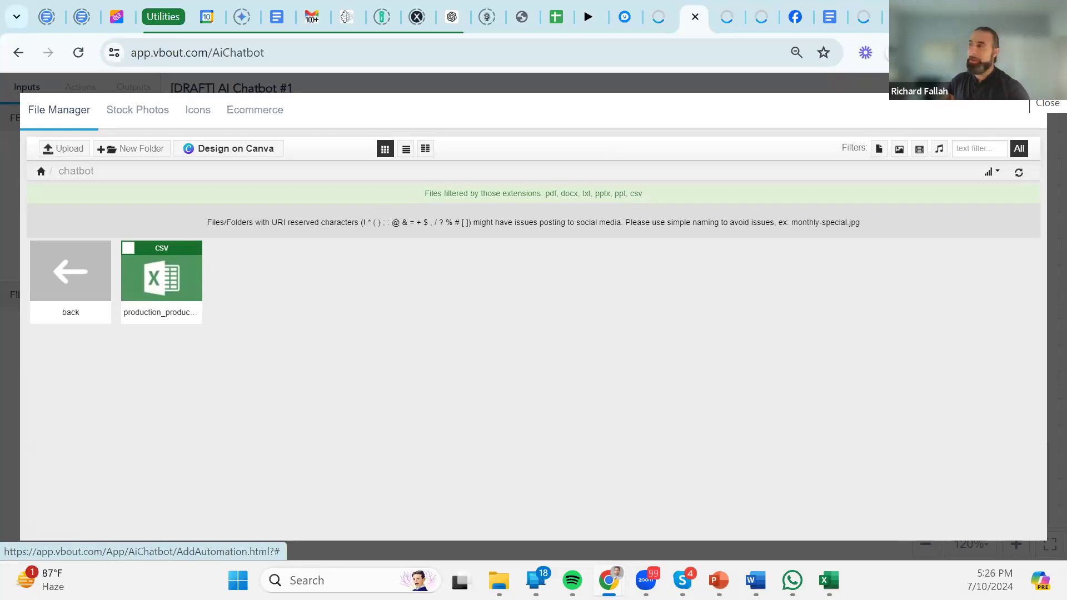
pyautogui.click(1047, 103)
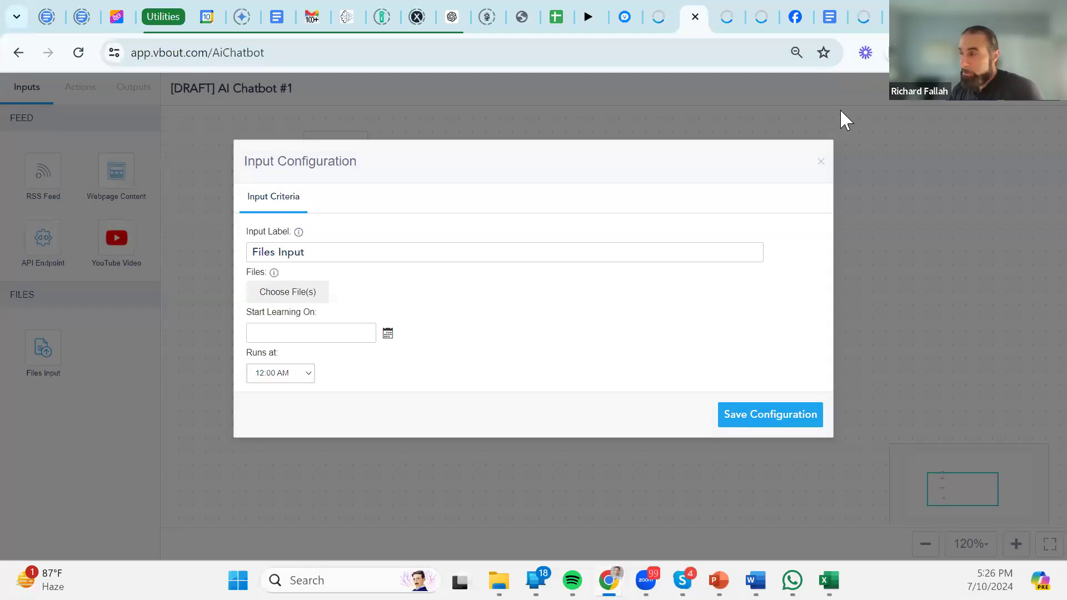
# Close the Files Input settings and align that node under Webpage Content in the column.
pyautogui.click(821, 162)
pyautogui.moveTo(435, 404); pyautogui.dragTo(474, 387)
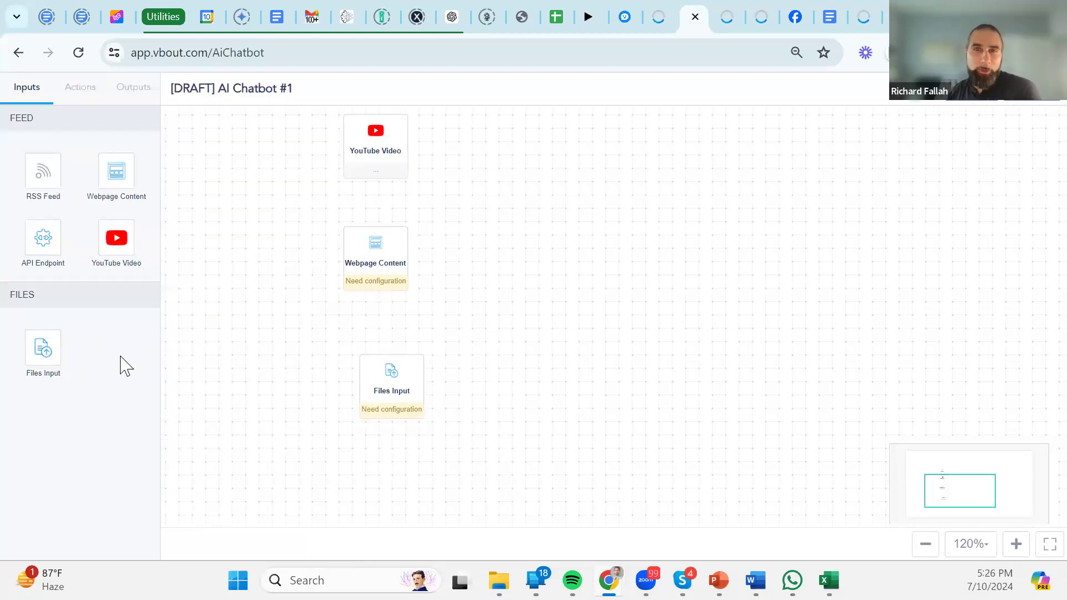
pyautogui.moveTo(404, 378); pyautogui.dragTo(389, 379)
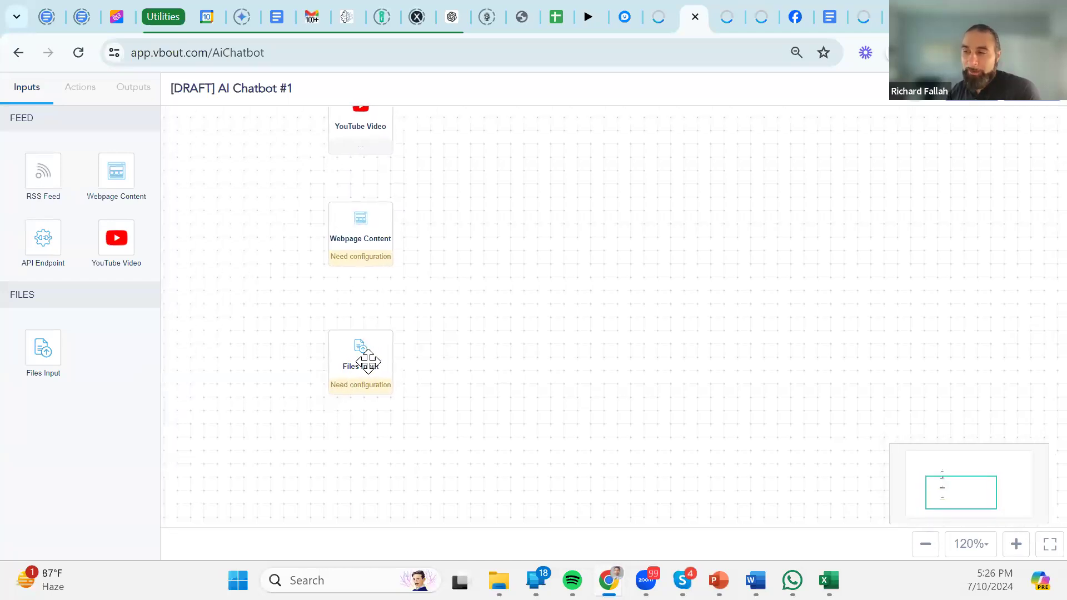
pyautogui.moveTo(410, 384); pyautogui.dragTo(403, 372)
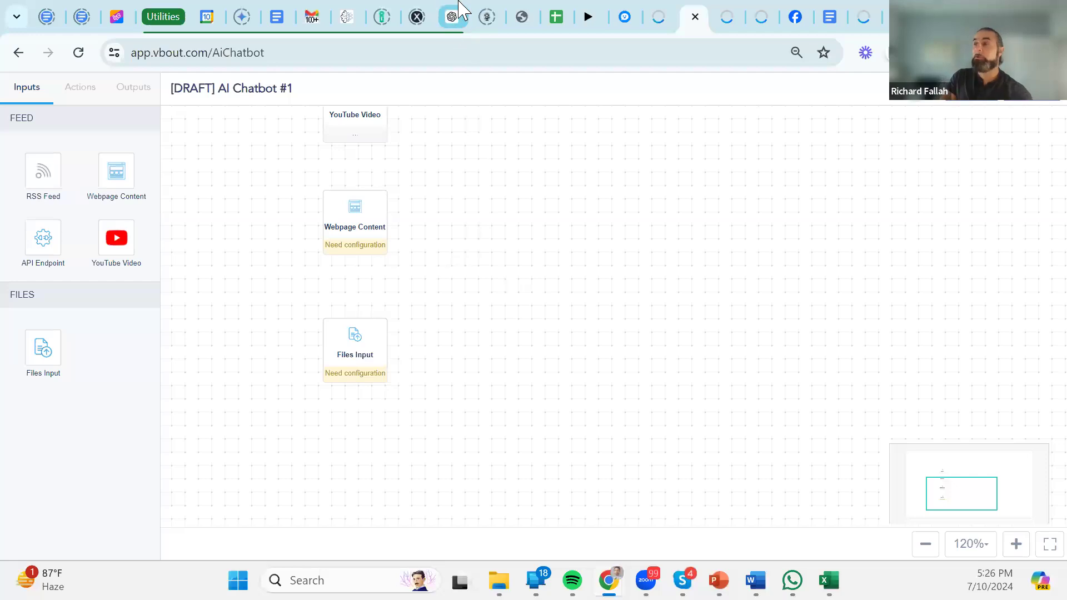
pyautogui.moveTo(460, 15)
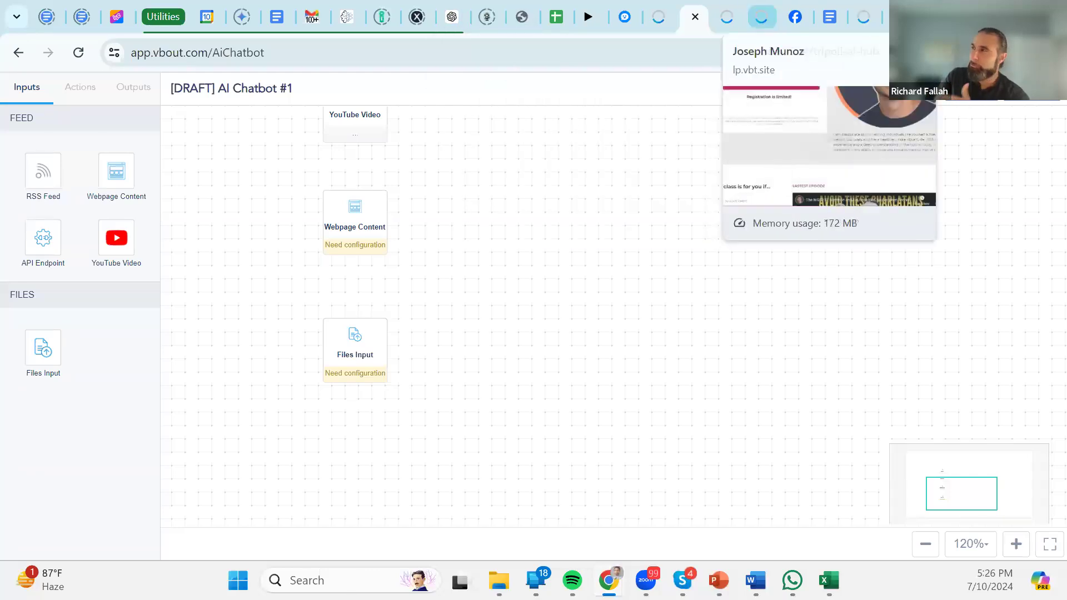
pyautogui.moveTo(864, 12)
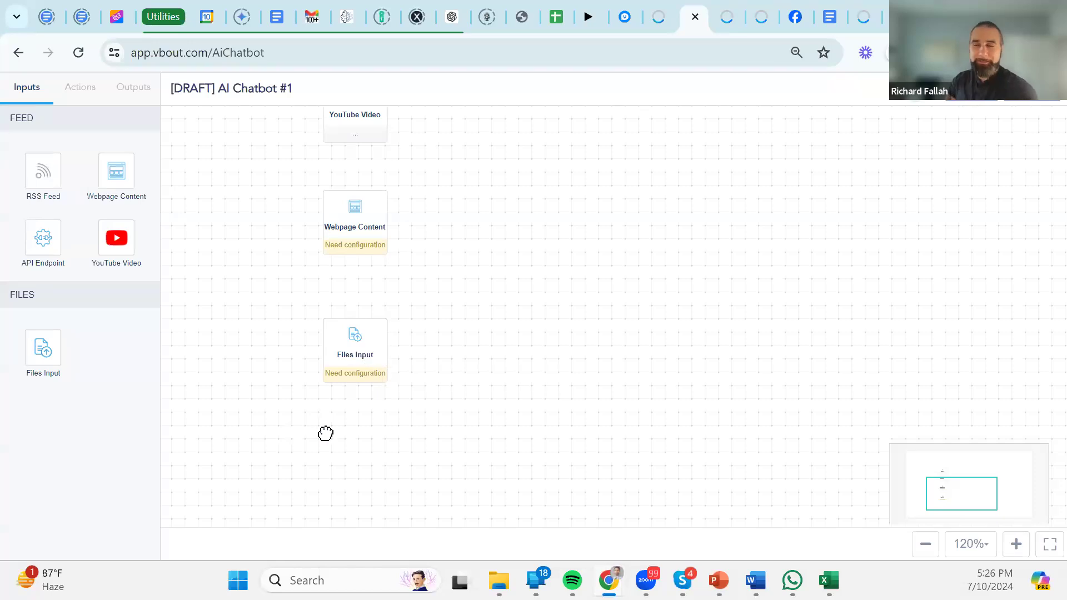
pyautogui.doubleClick(349, 359)
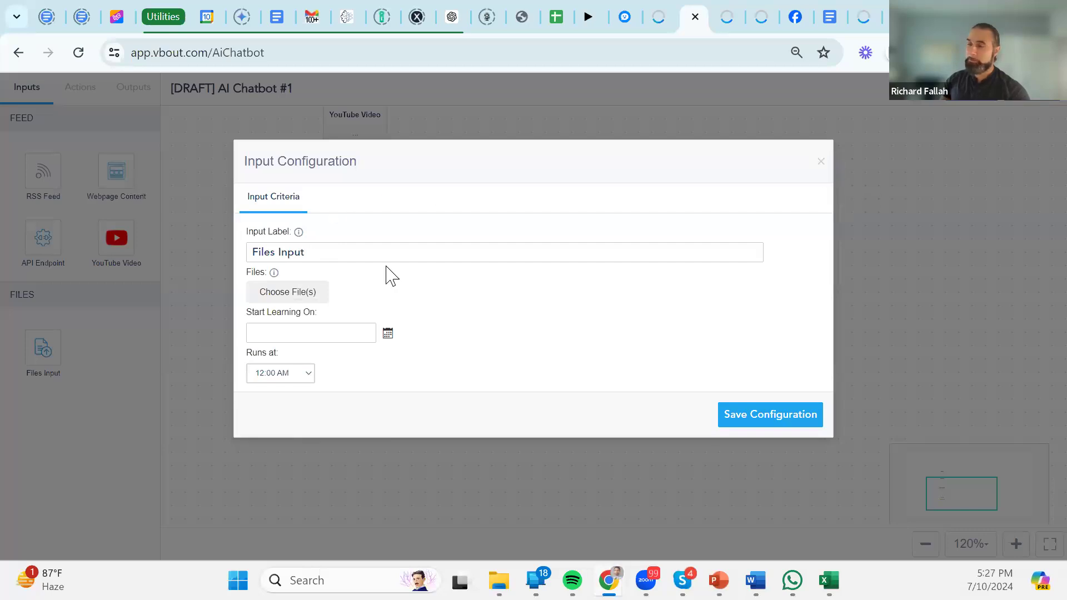
pyautogui.moveTo(273, 274)
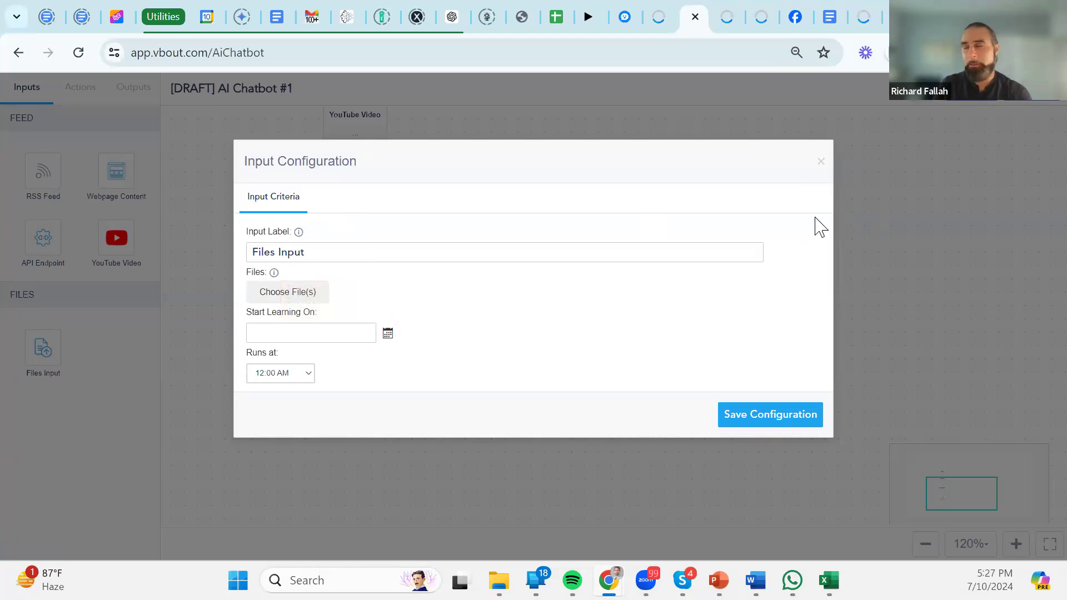
pyautogui.click(821, 162)
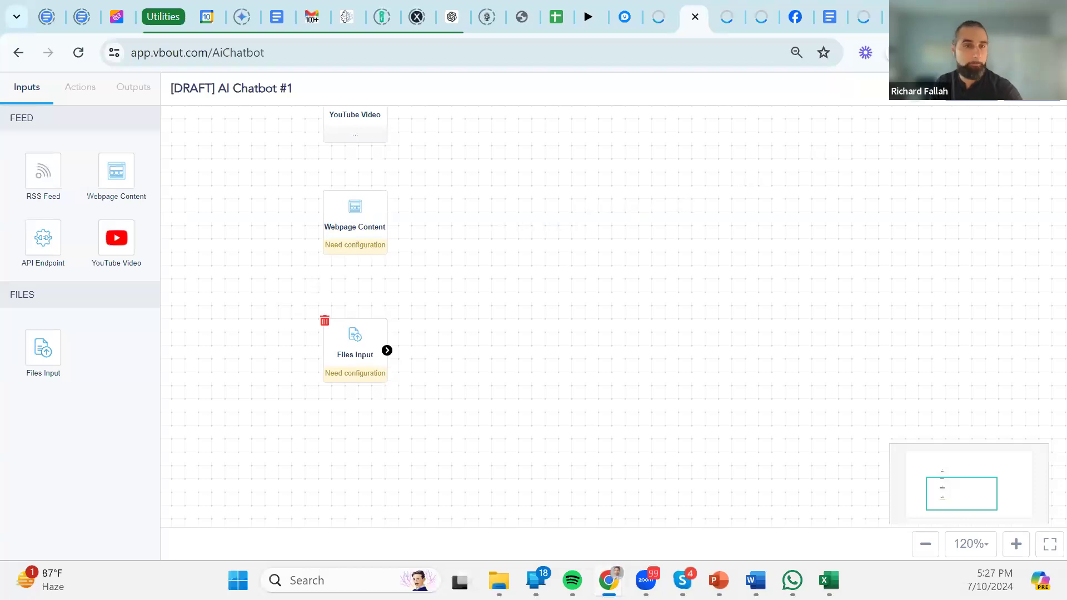
# Bring the RSS Feed and YouTube Video nodes into view and list the Outputs deployment options.
pyautogui.moveTo(462, 172); pyautogui.dragTo(477, 353)
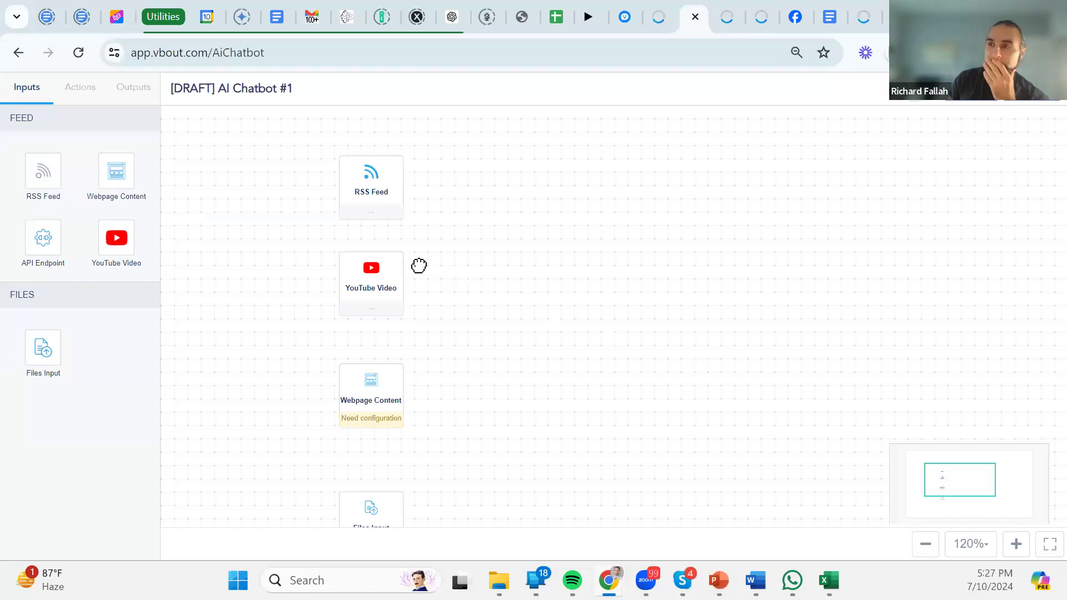
pyautogui.click(140, 90)
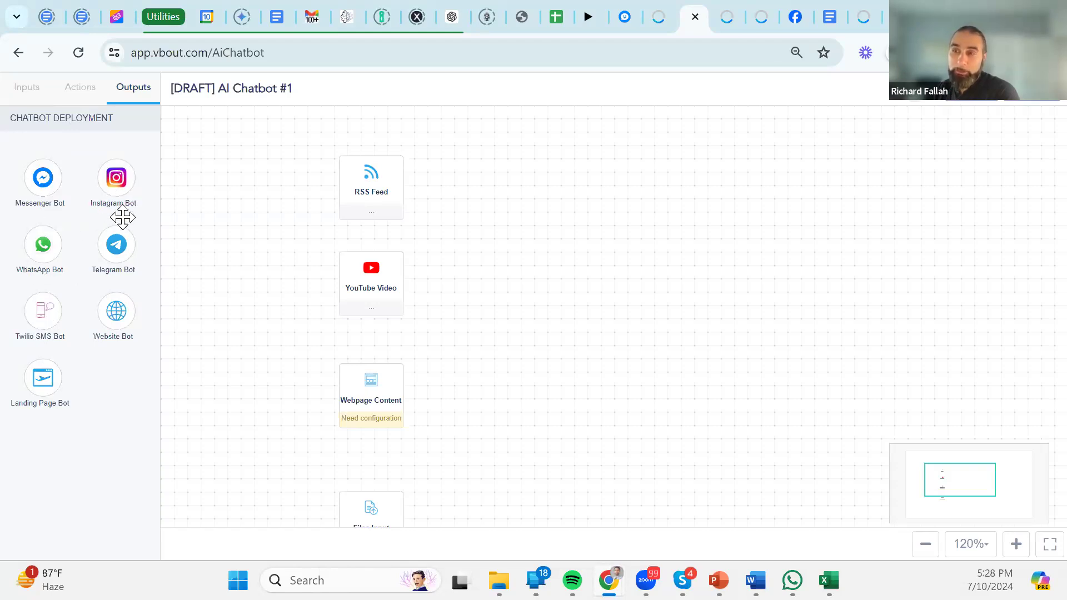
# Switch the sidebar back to the Inputs list of source types.
pyautogui.click(32, 90)
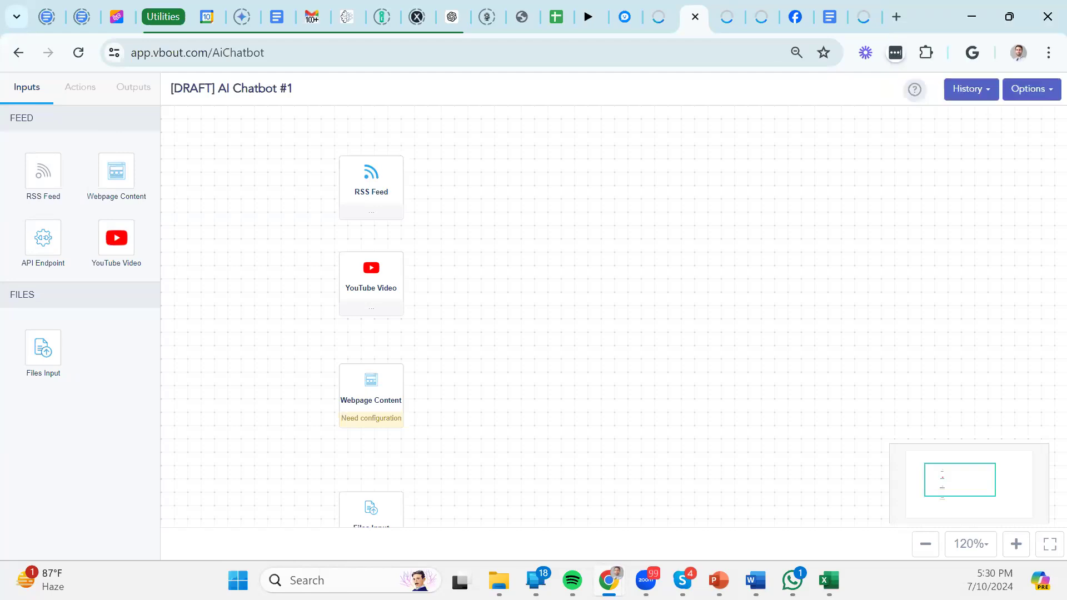
# Pull RSS Feed, YouTube Video, Webpage Content and Files Input into a tight, evenly aligned column.
pyautogui.moveTo(526, 364); pyautogui.dragTo(523, 359)
pyautogui.moveTo(374, 510); pyautogui.dragTo(375, 479)
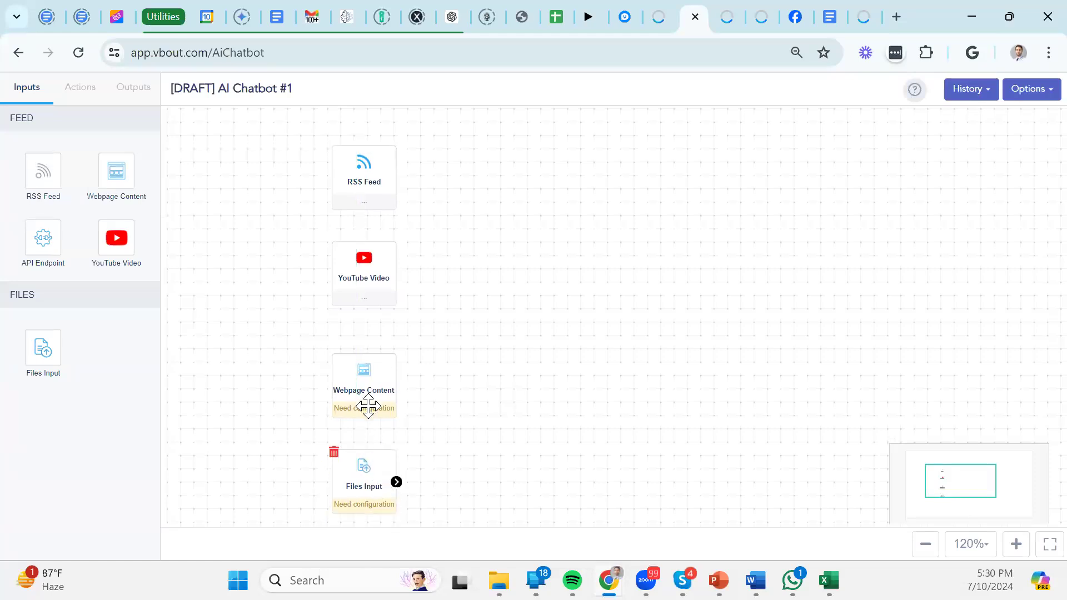
pyautogui.moveTo(369, 408); pyautogui.dragTo(366, 377)
pyautogui.moveTo(353, 259); pyautogui.dragTo(354, 250)
pyautogui.moveTo(353, 169); pyautogui.dragTo(350, 164)
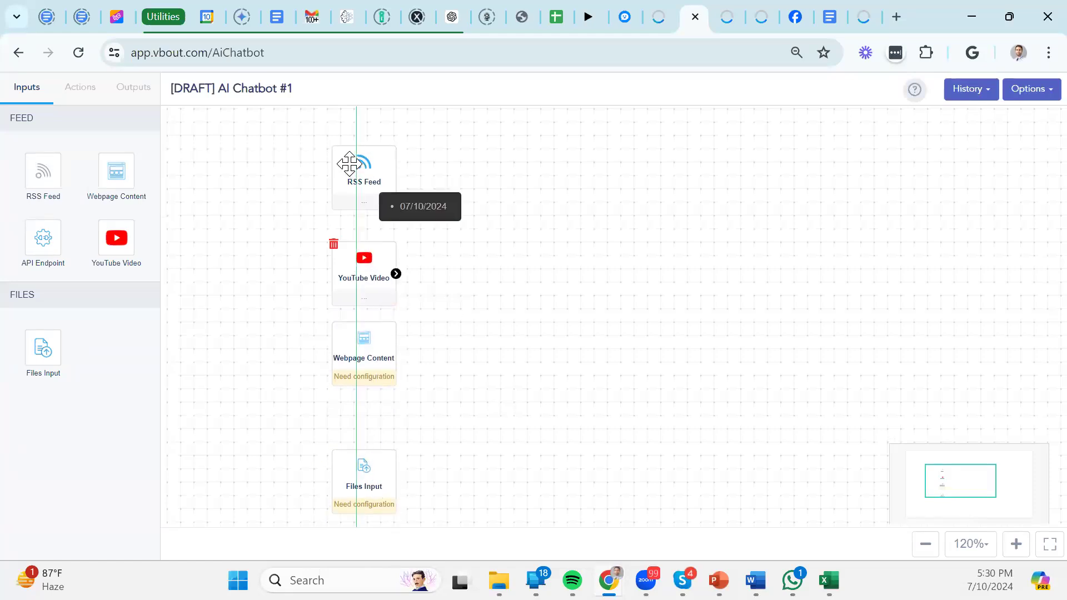
pyautogui.moveTo(369, 490); pyautogui.dragTo(366, 439)
pyautogui.moveTo(362, 272)
pyautogui.mouseDown()
pyautogui.moveTo(346, 267)
pyautogui.moveTo(362, 273)
pyautogui.moveTo(362, 257)
pyautogui.mouseUp()
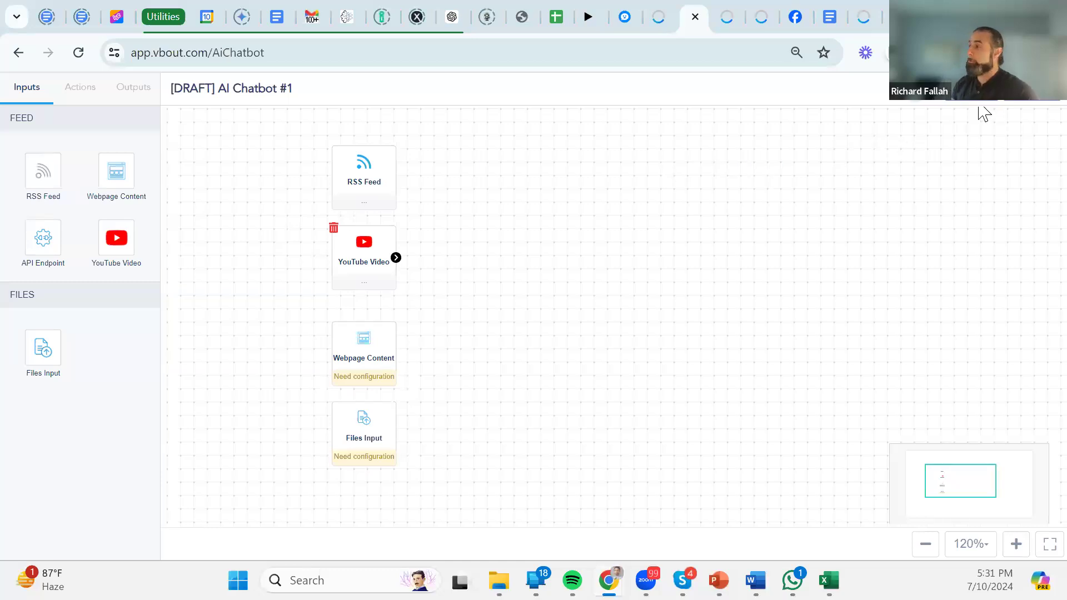
pyautogui.click(1035, 110)
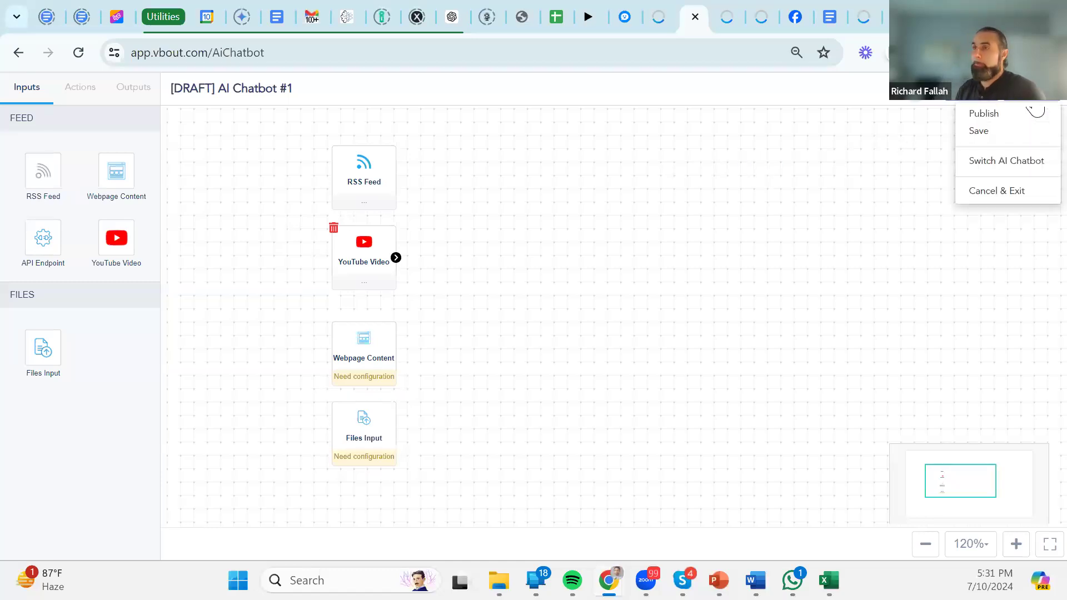
pyautogui.click(992, 133)
pyautogui.click(812, 243)
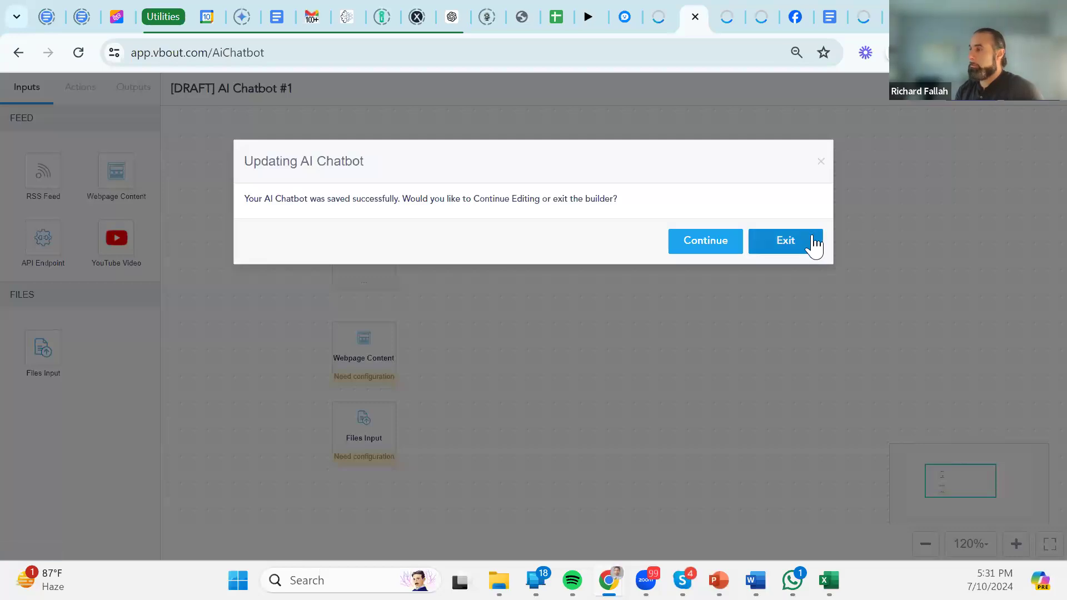
pyautogui.scroll(-2, 578, 322)
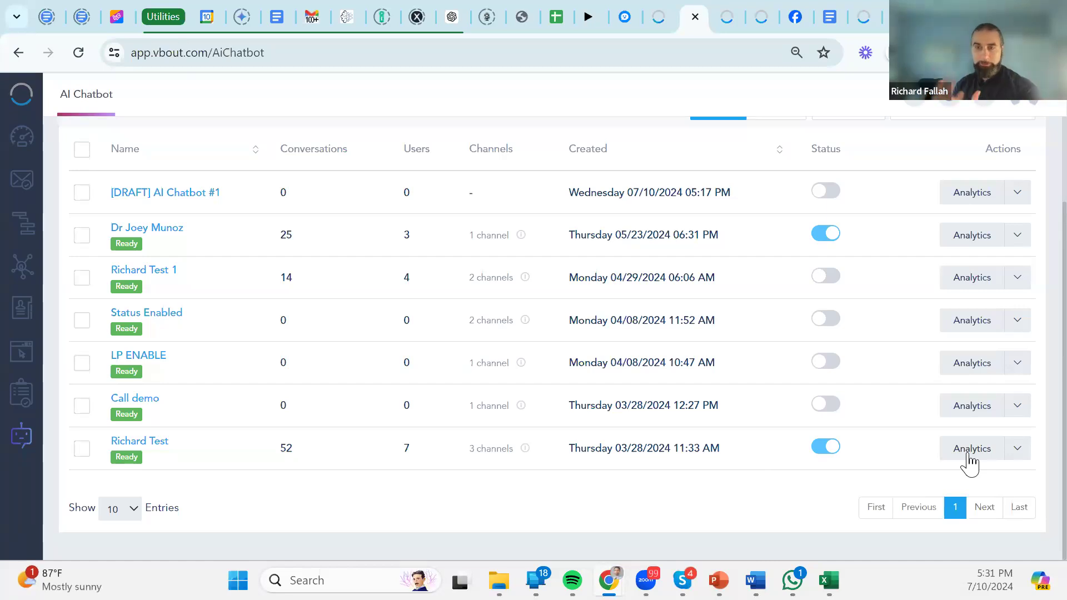
pyautogui.click(1015, 451)
pyautogui.click(972, 401)
pyautogui.click(410, 177)
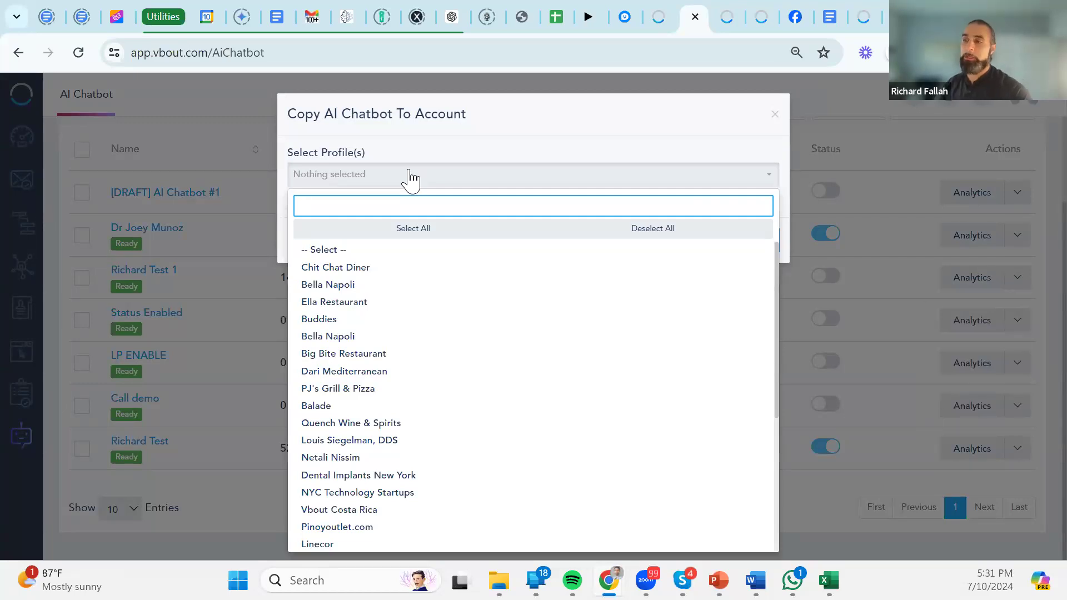
pyautogui.click(515, 148)
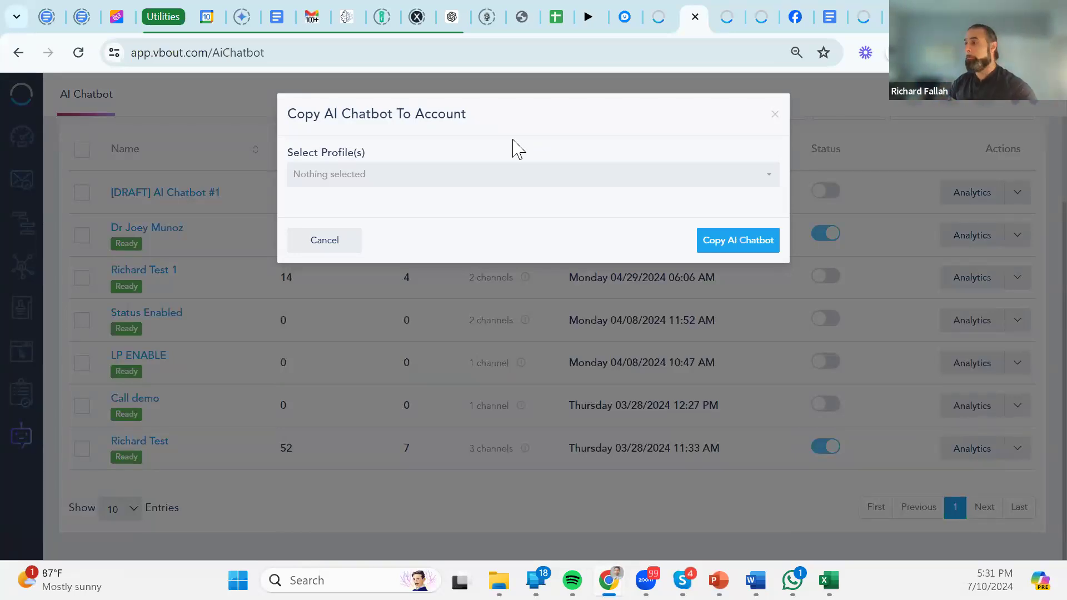
pyautogui.click(776, 115)
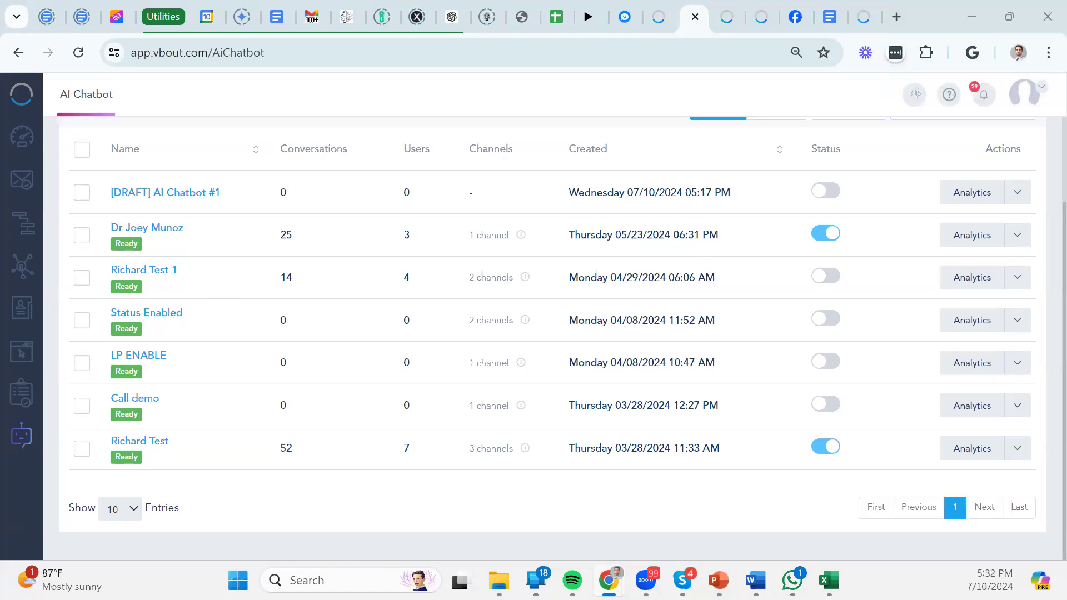
# Reopen the [DRAFT] AI Chatbot #1 flow from the AI Chatbot list.
pyautogui.click(200, 207)
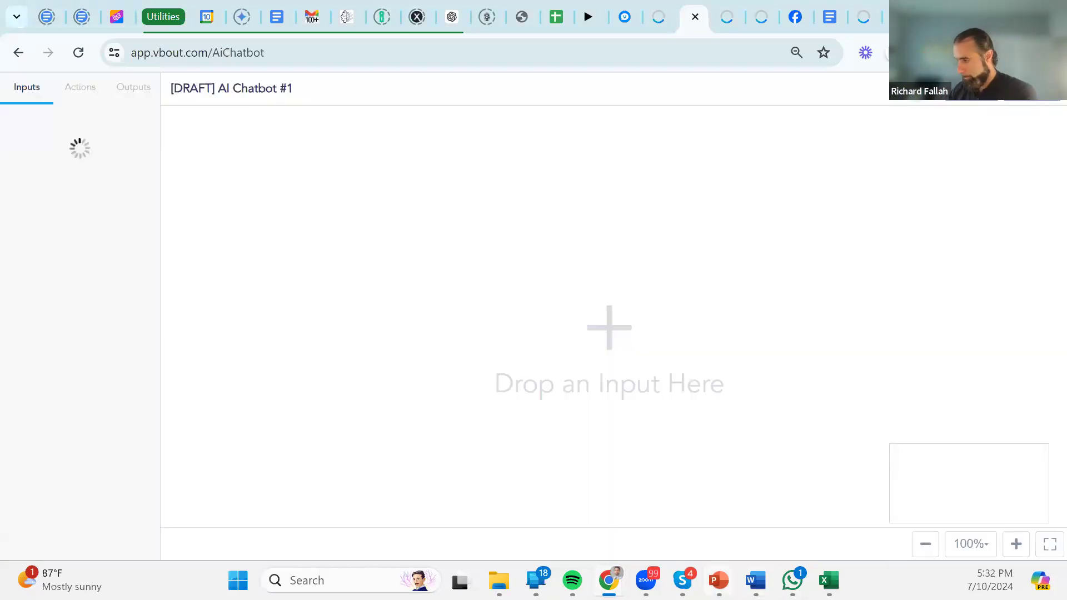
pyautogui.moveTo(718, 580)
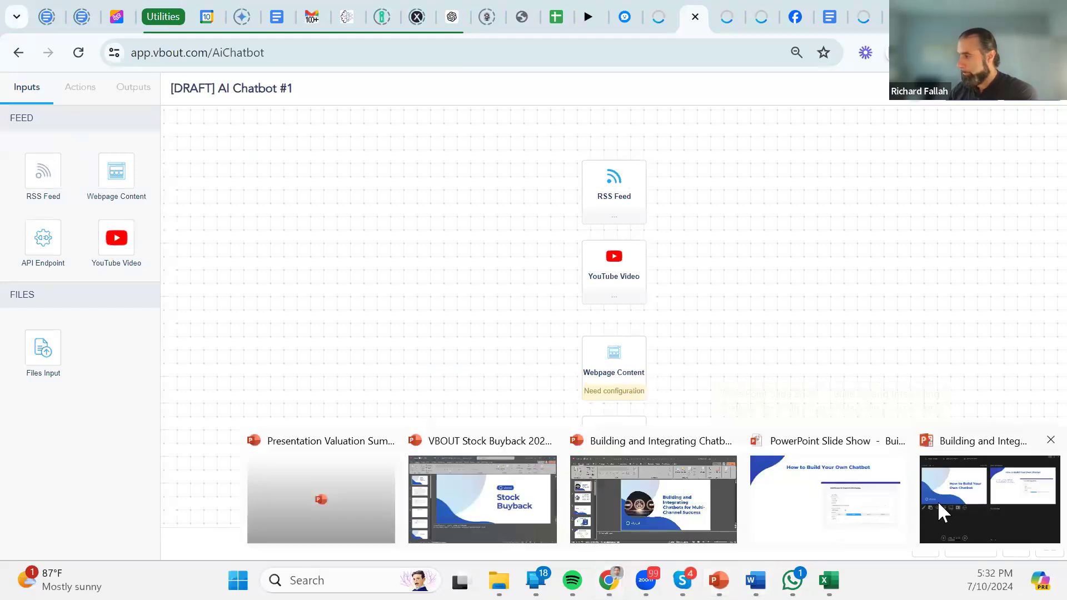
# Reveal both training bullets, advance to the Personalize According to Your Brand slide, then return to VBOUT.
pyautogui.click(838, 453)
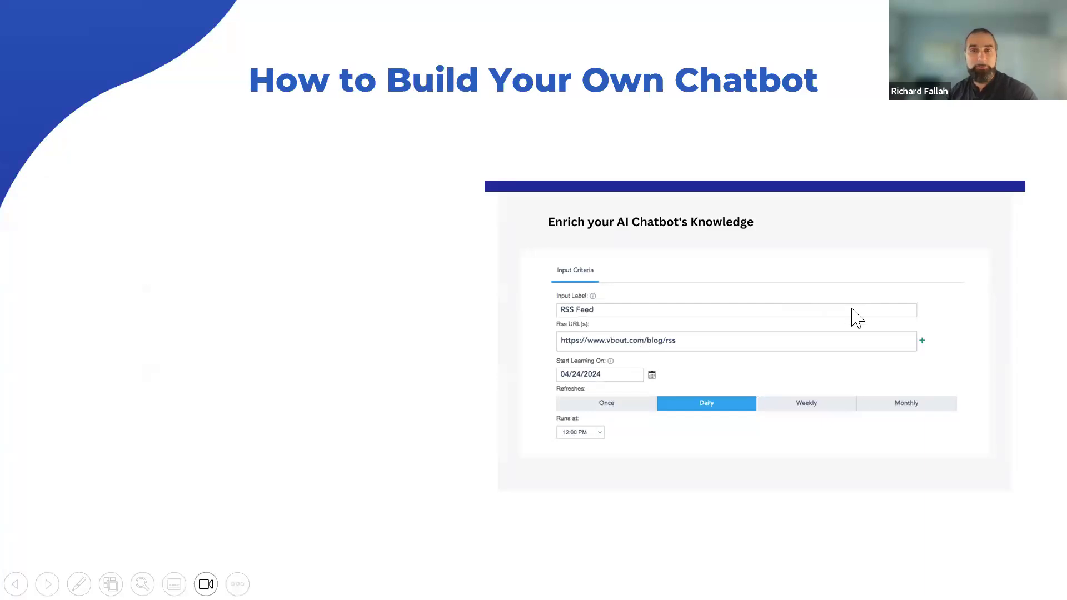
pyautogui.click(400, 299)
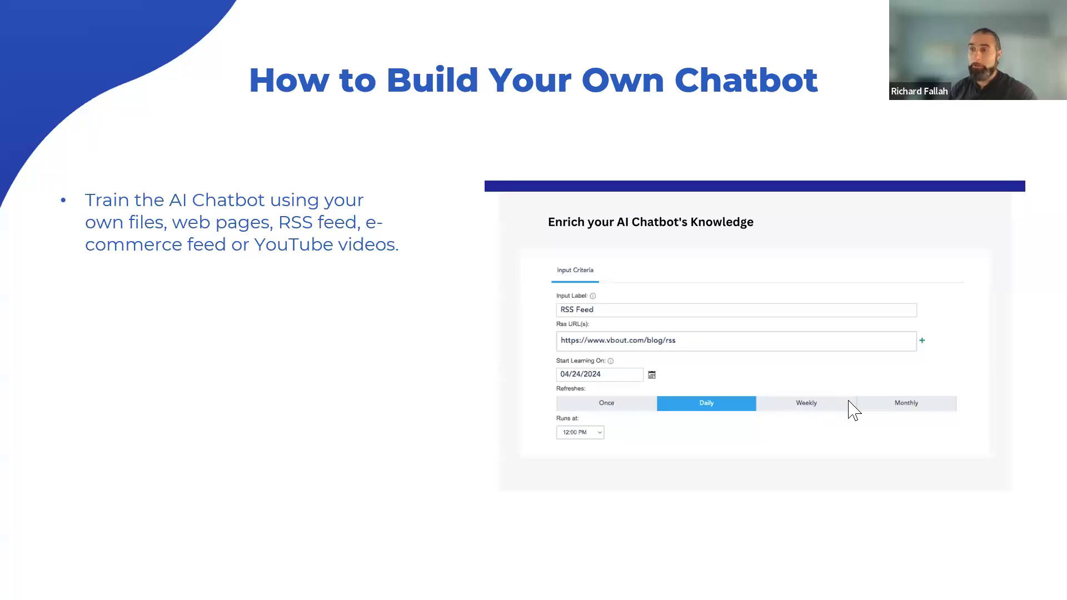
pyautogui.click(950, 338)
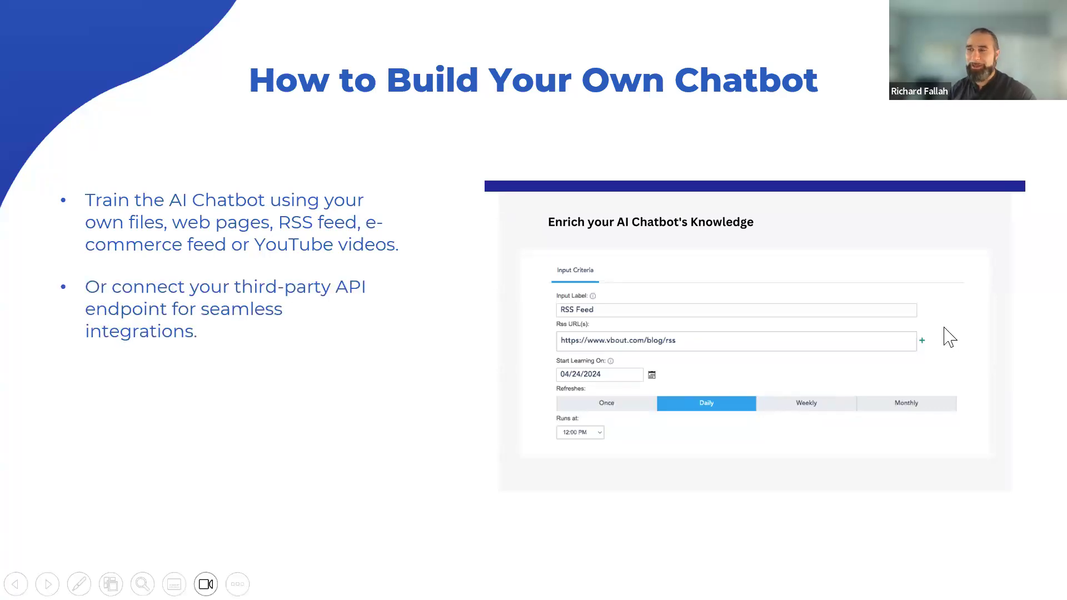
pyautogui.click(947, 335)
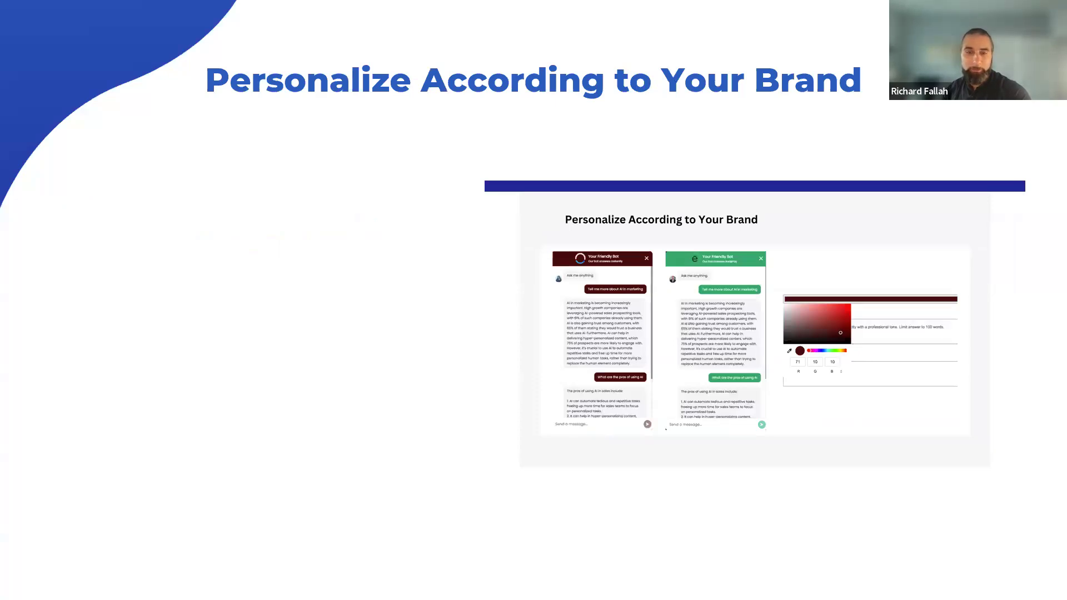
pyautogui.hotkey('alt', 'Tab')
# Place a Generate Chatbot action in the middle of the canvas.
pyautogui.moveTo(775, 285); pyautogui.dragTo(381, 335)
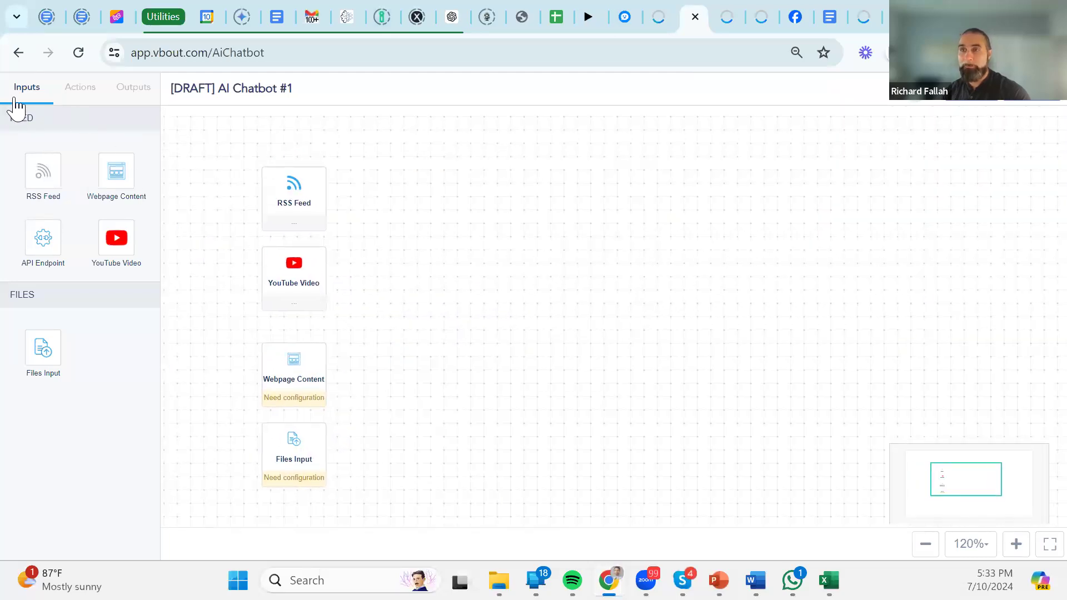
pyautogui.click(80, 89)
pyautogui.moveTo(43, 178); pyautogui.dragTo(544, 328)
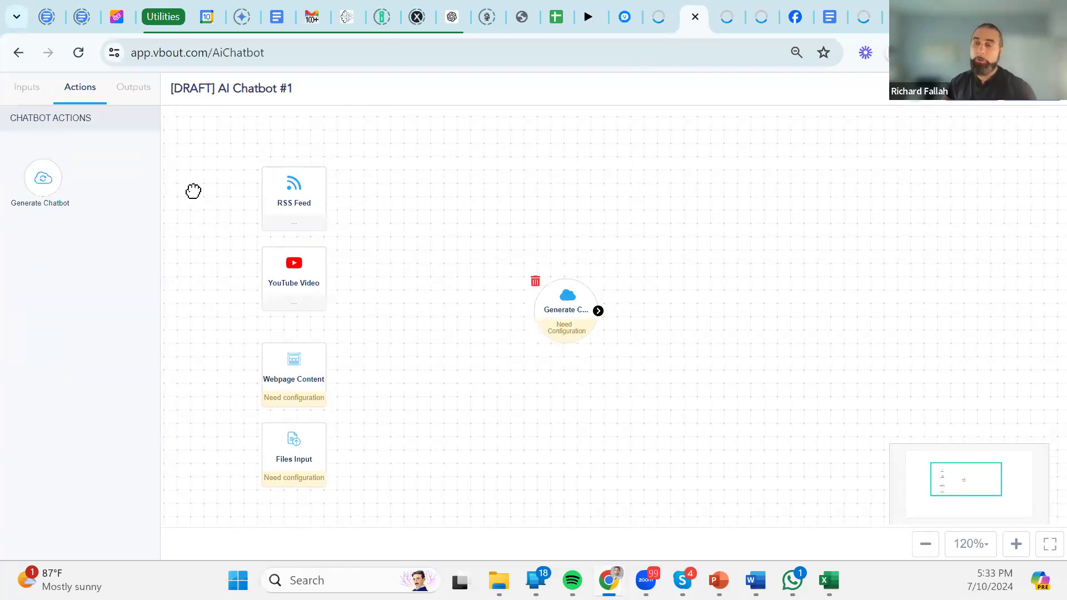
# Link RSS Feed, YouTube Video, Webpage Content and Files Input to Generate Chatbot.
pyautogui.moveTo(320, 197)
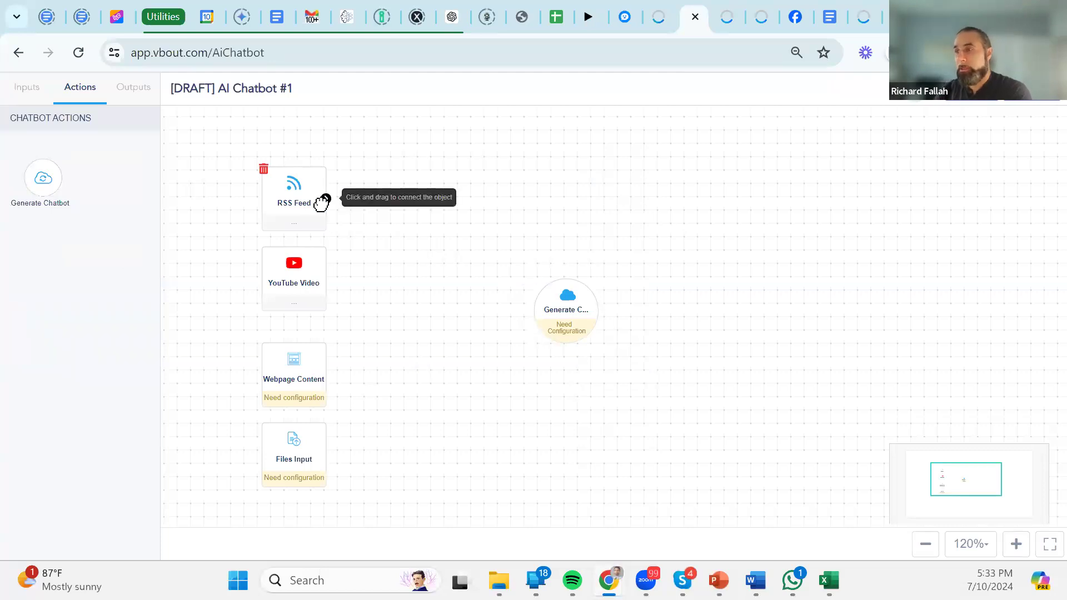
pyautogui.moveTo(327, 200); pyautogui.dragTo(572, 309)
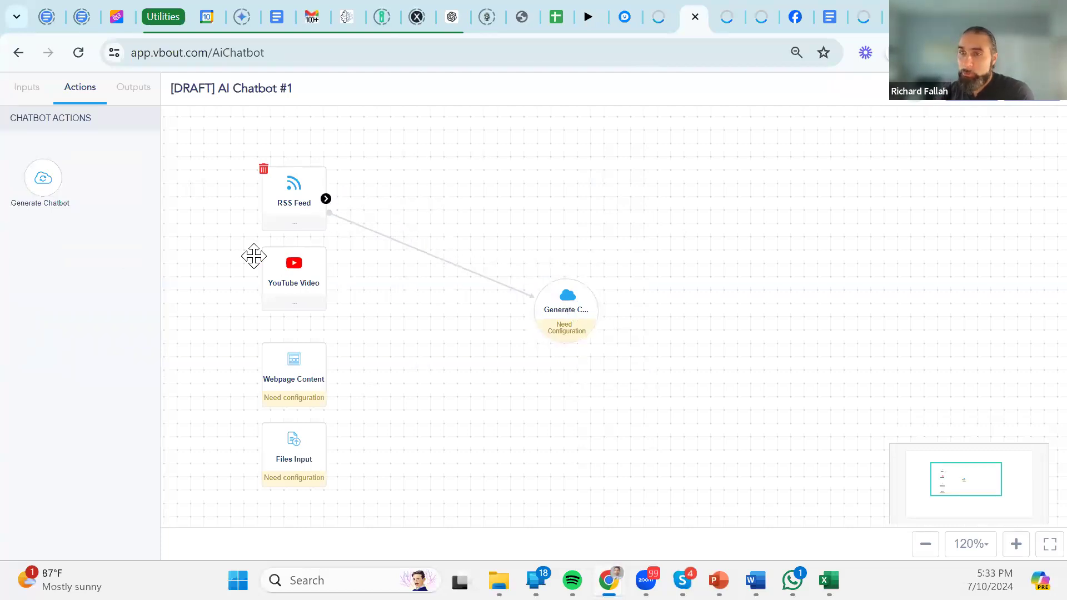
pyautogui.moveTo(329, 274)
pyautogui.moveTo(327, 278); pyautogui.dragTo(570, 311)
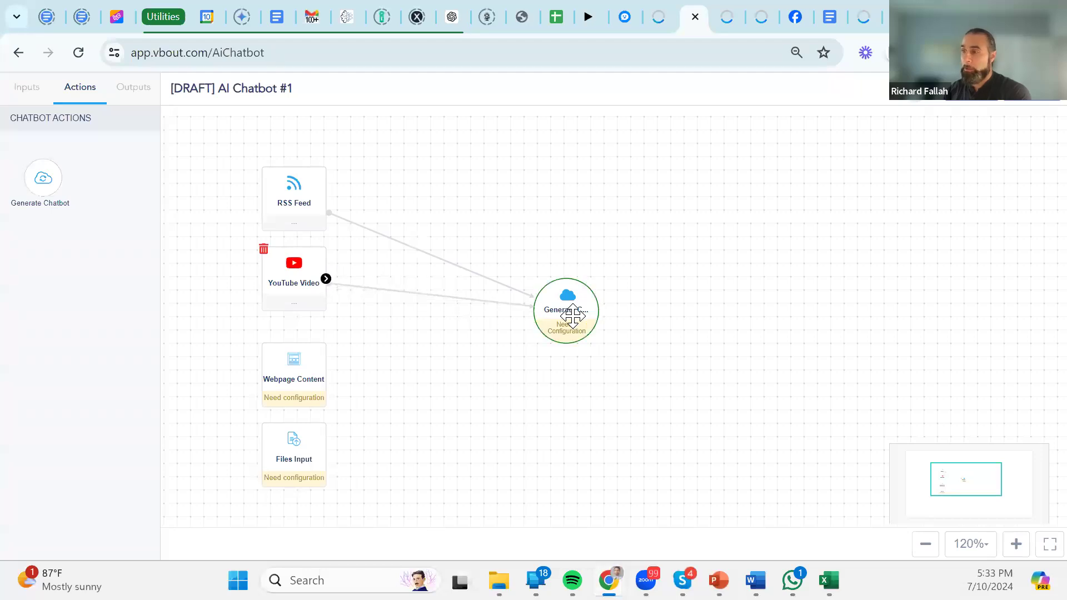
pyautogui.click(322, 382)
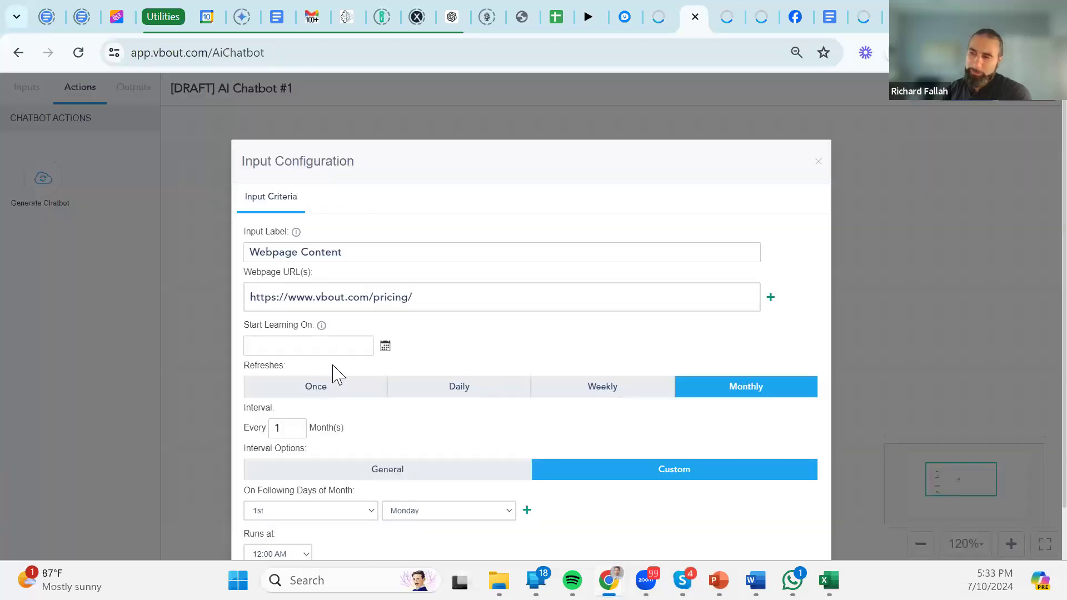
pyautogui.click(818, 161)
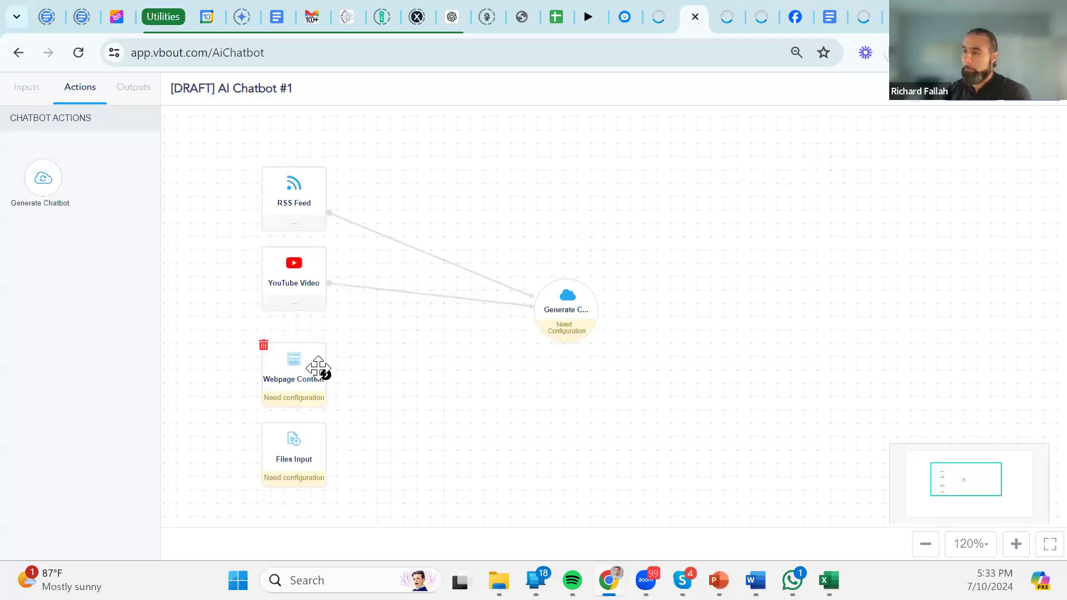
pyautogui.moveTo(326, 375); pyautogui.dragTo(567, 314)
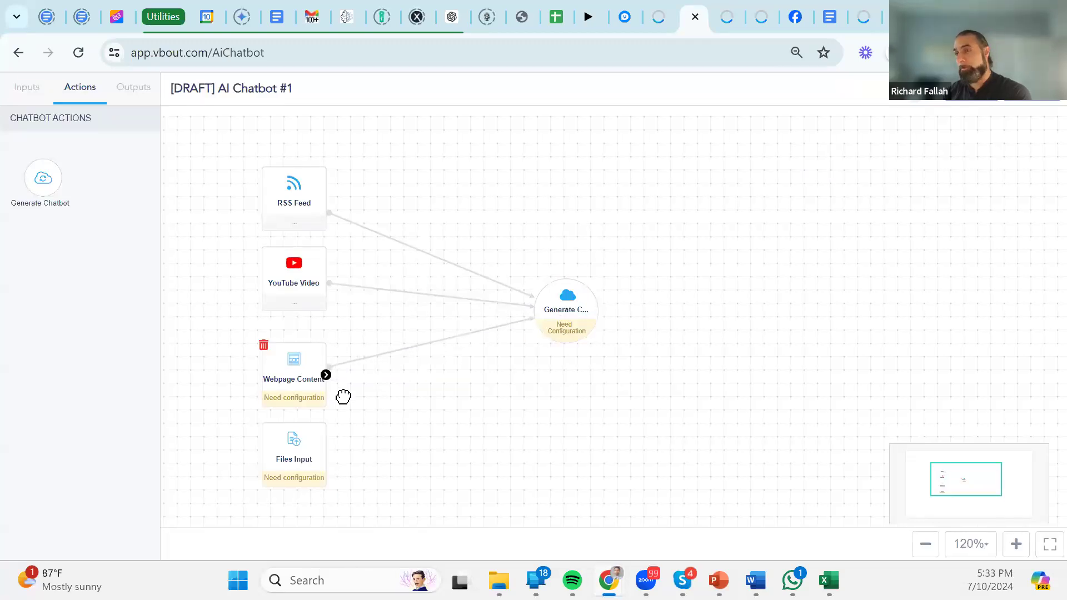
pyautogui.moveTo(326, 455); pyautogui.dragTo(578, 322)
# Delete the Files Input and Webpage Content links, leaving RSS Feed and YouTube Video feeding Generate Chatbot.
pyautogui.moveTo(296, 454); pyautogui.dragTo(294, 472)
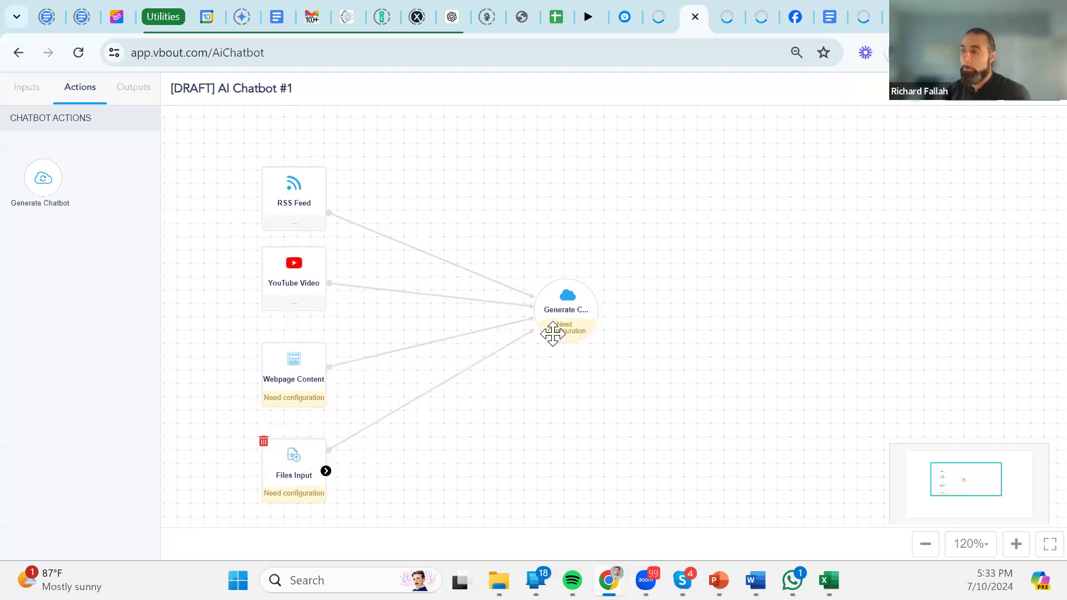
pyautogui.moveTo(312, 202); pyautogui.dragTo(309, 165)
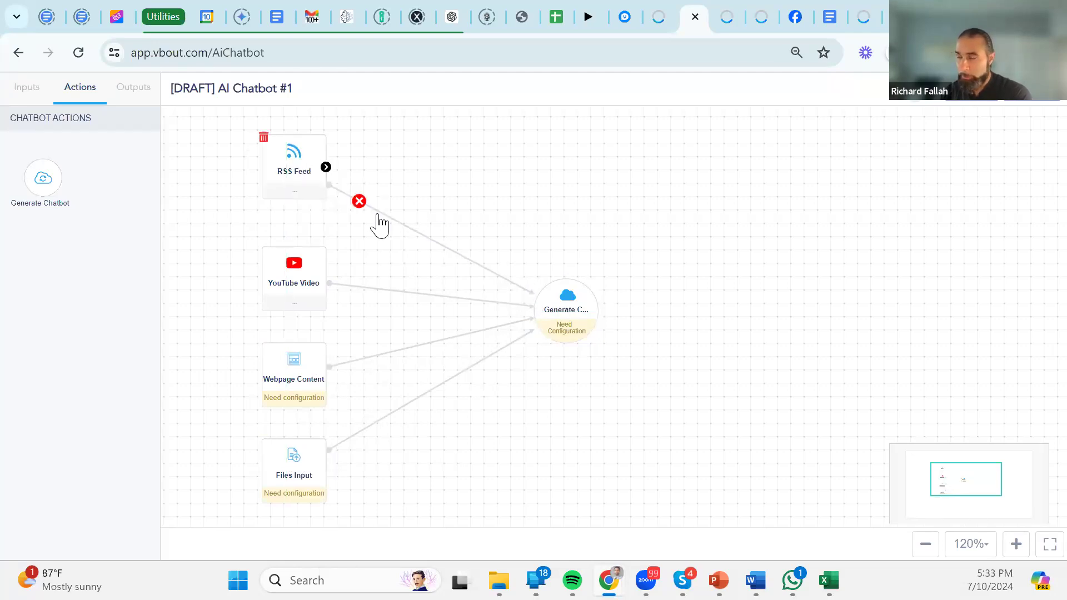
pyautogui.click(358, 435)
pyautogui.click(608, 162)
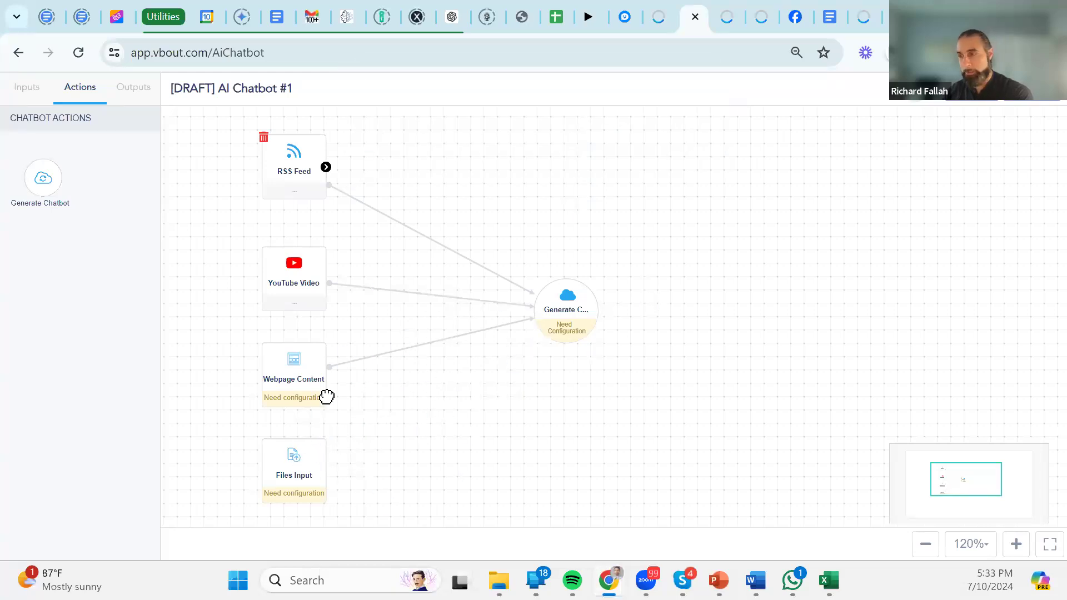
pyautogui.click(307, 393)
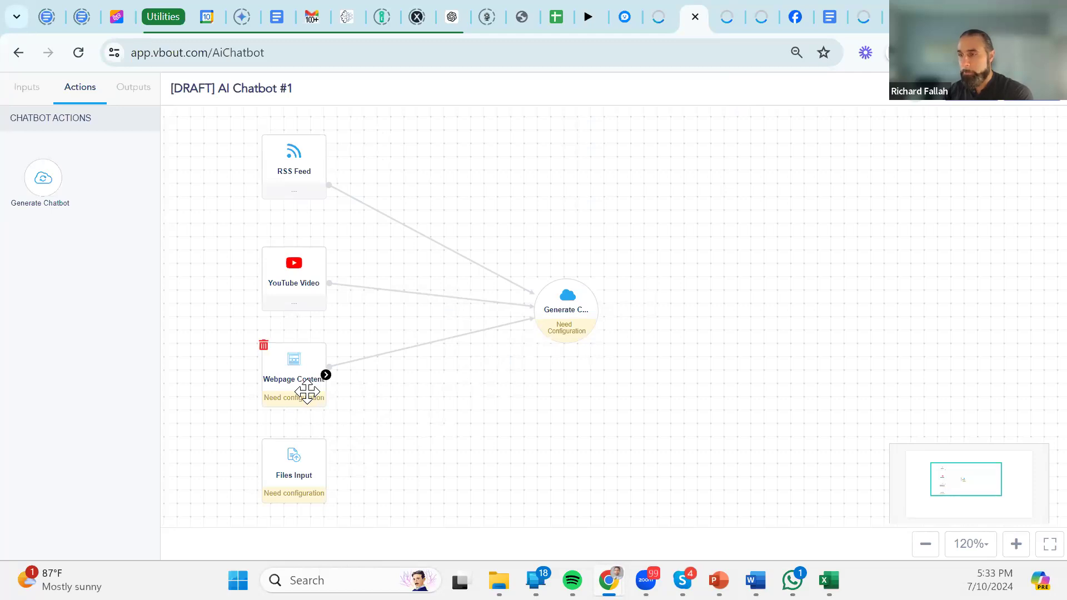
pyautogui.click(362, 358)
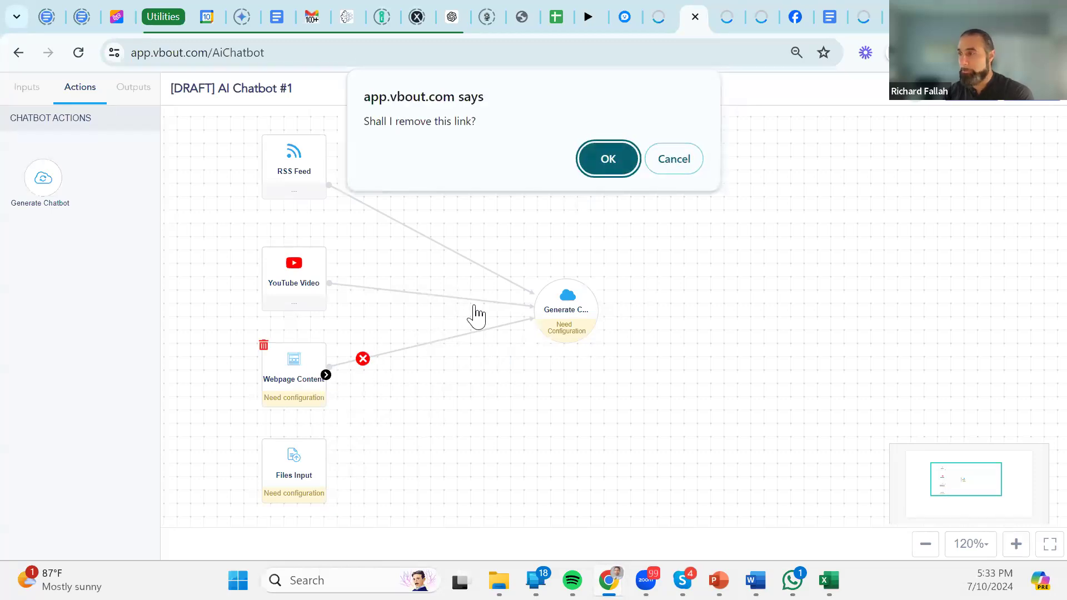
pyautogui.click(598, 170)
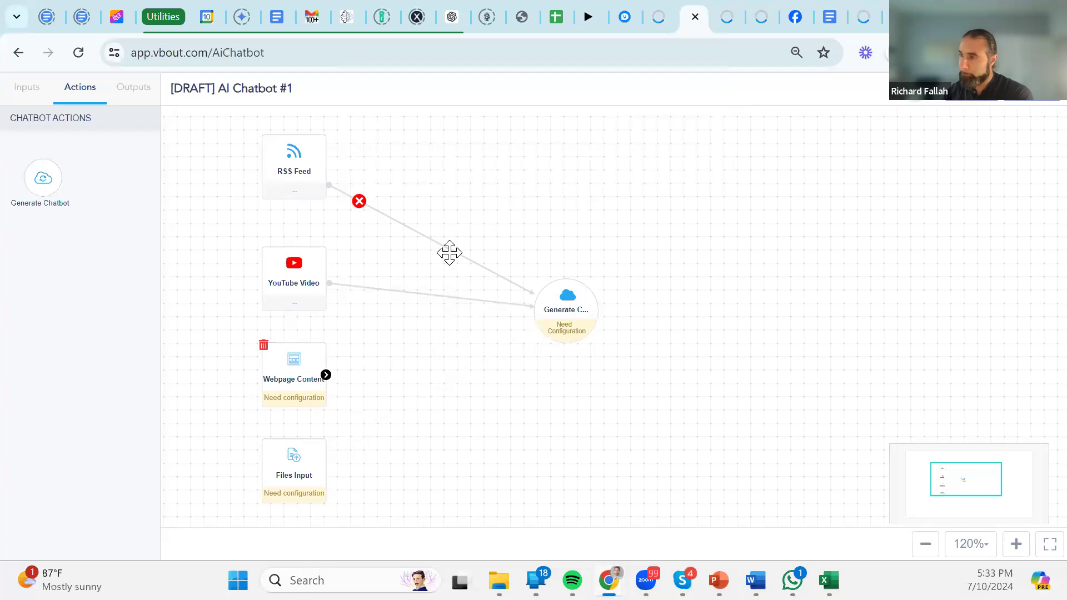
pyautogui.click(578, 304)
# Open the Generate Chatbot settings and rename the bot from Einstein AI to 'AI Assistant'.
pyautogui.doubleClick(575, 307)
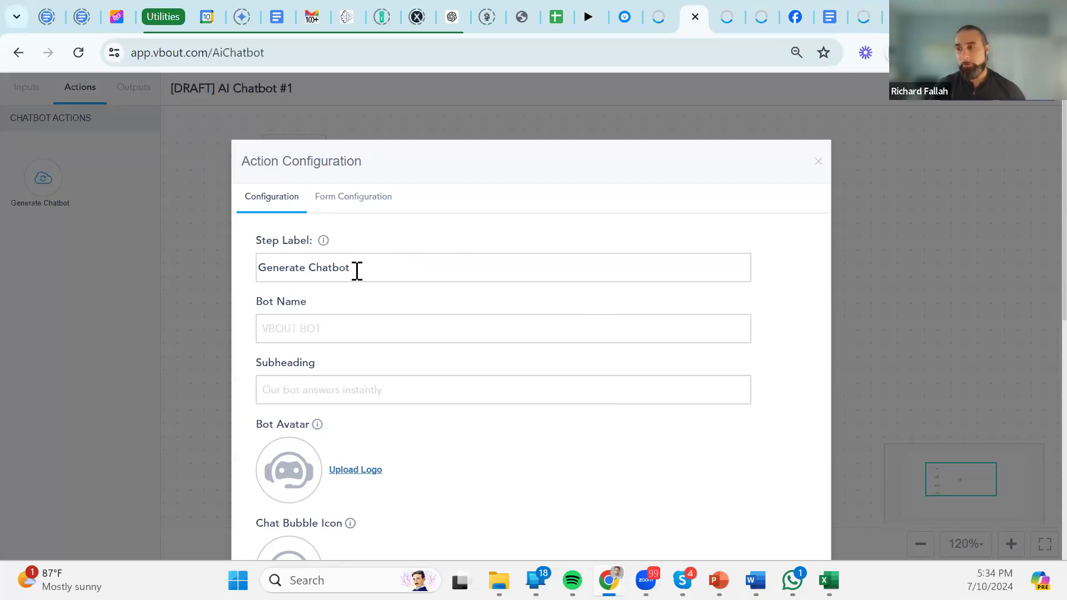
pyautogui.moveTo(584, 152); pyautogui.dragTo(581, 98)
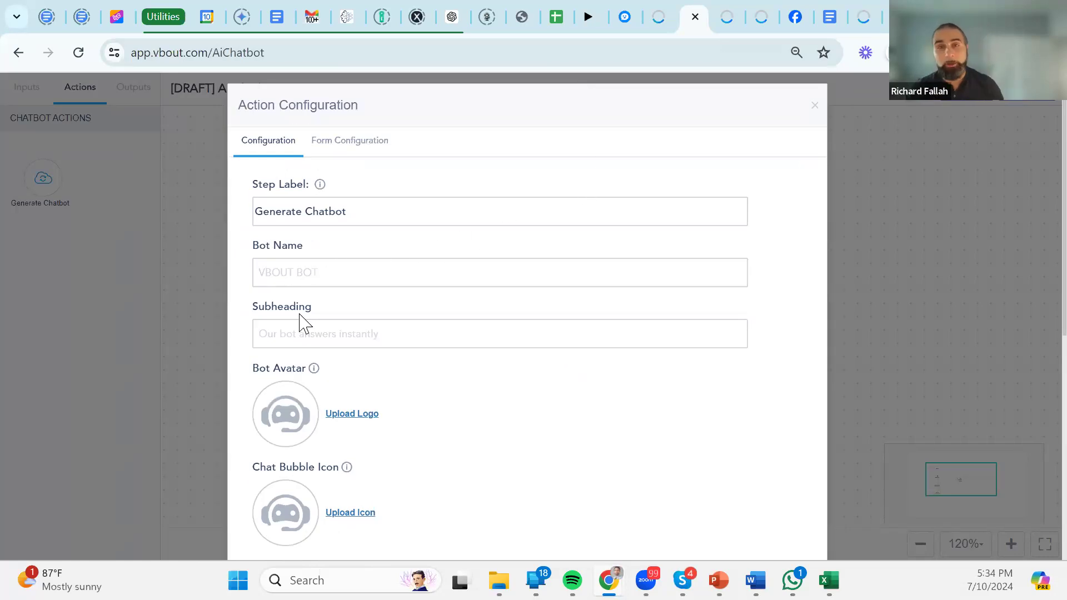
pyautogui.click(331, 278)
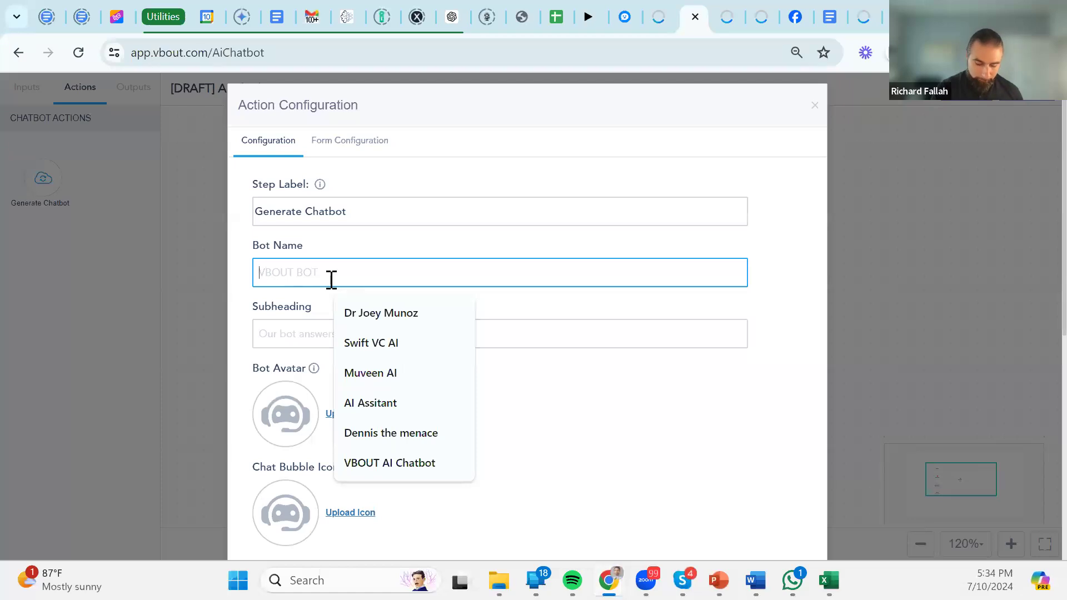
pyautogui.write('V')
pyautogui.press('BackSpace')
pyautogui.write('Einstein AI')
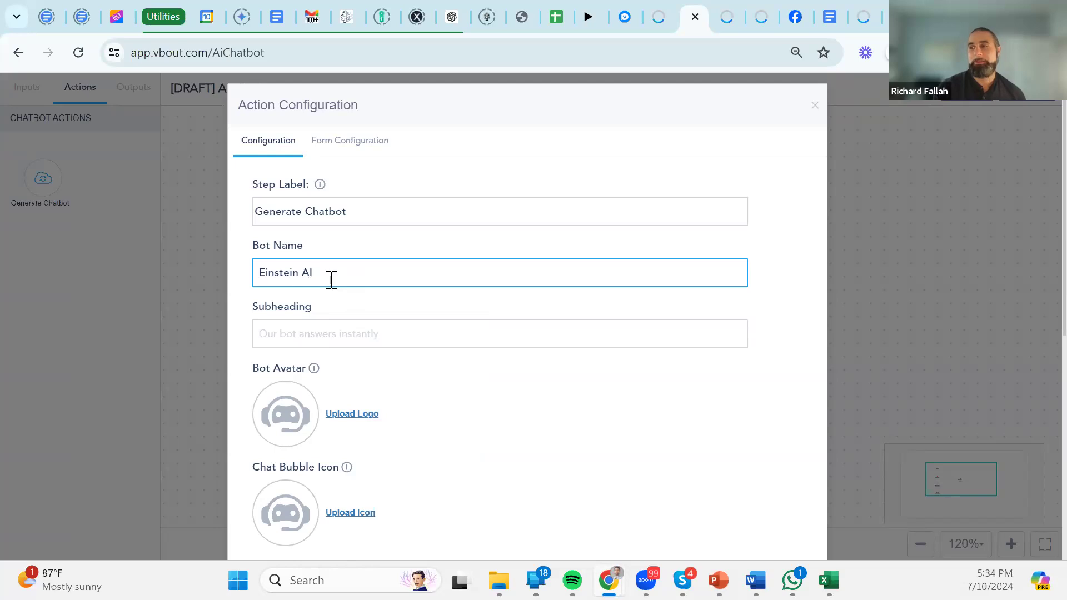
pyautogui.tripleClick(331, 279)
pyautogui.write('AI bot')
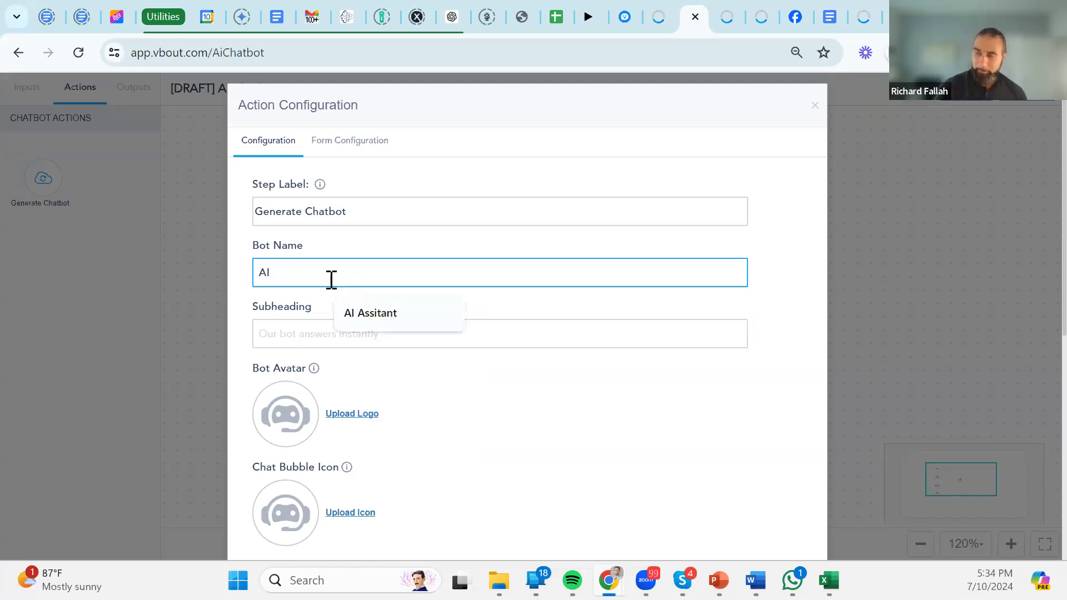
pyautogui.write('Assistant')
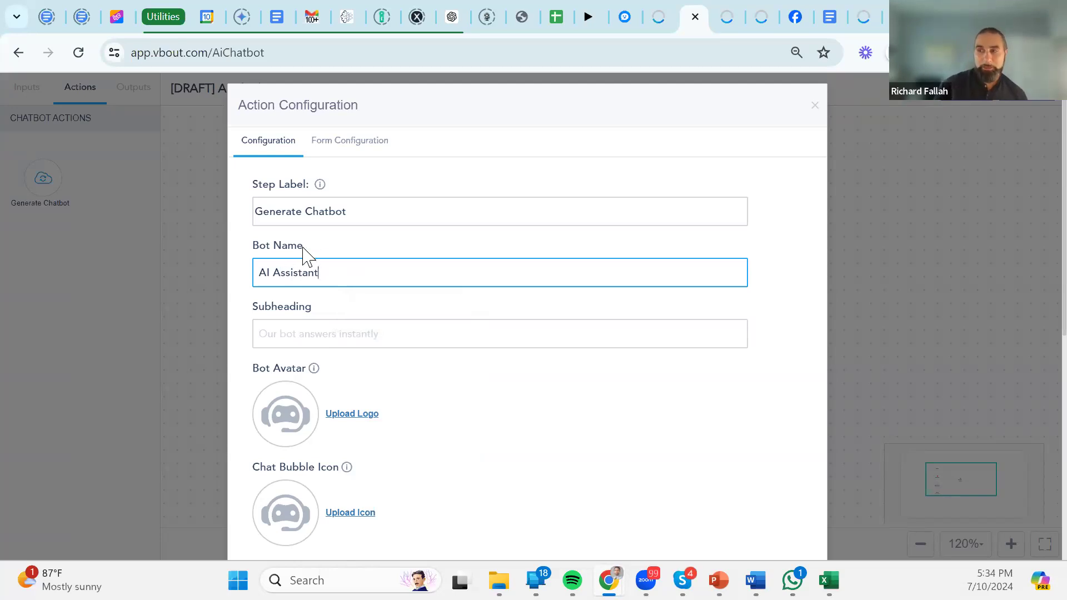
pyautogui.click(303, 248)
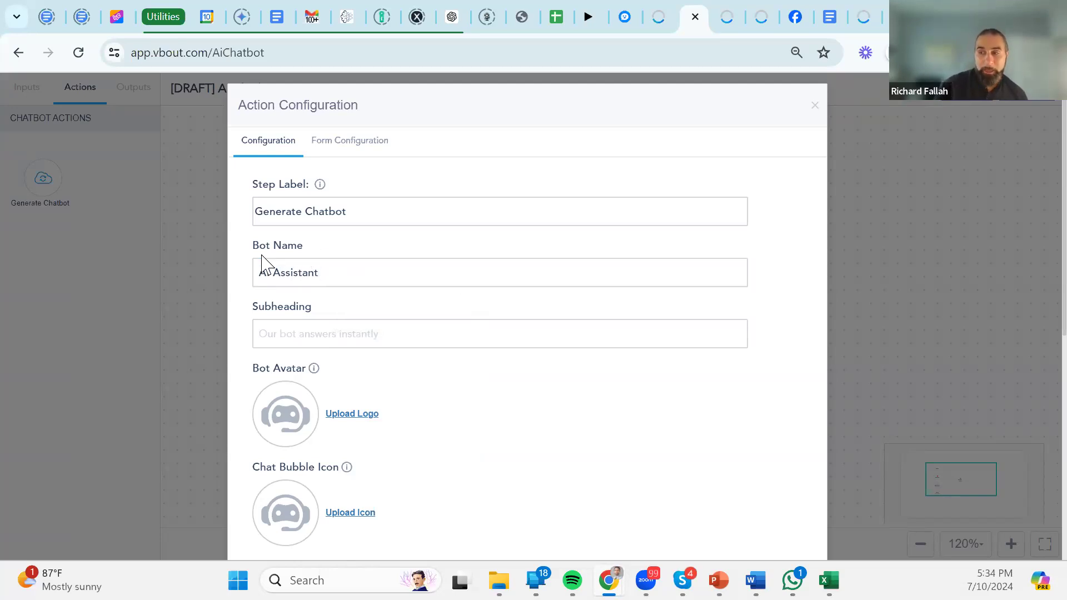
# Bring up the landing page's live chat widget and highlight the chatbot's name in its header.
pyautogui.click(332, 335)
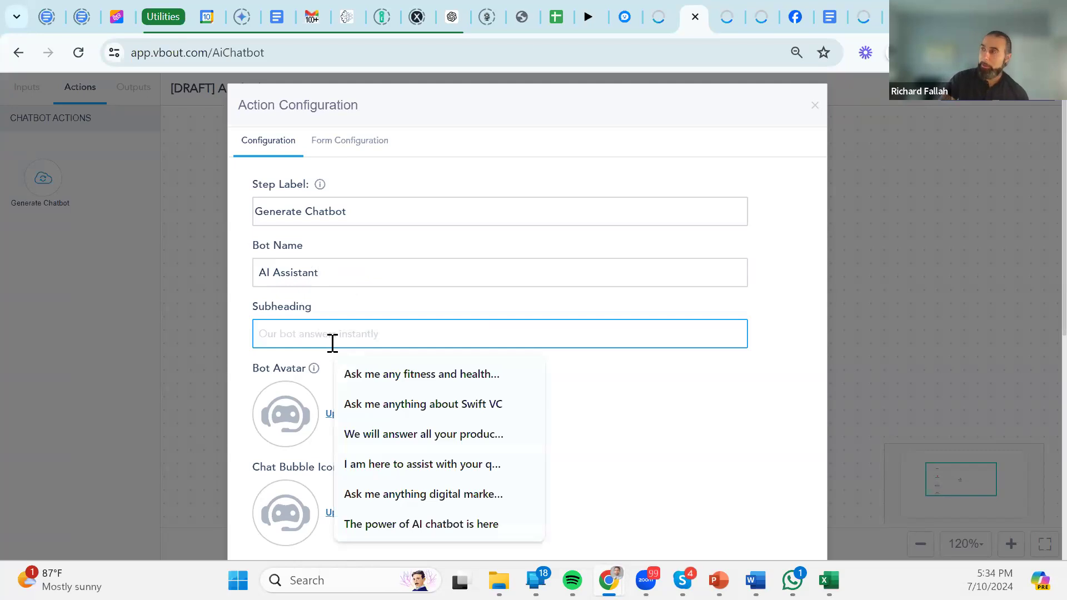
pyautogui.click(759, 17)
pyautogui.click(1025, 531)
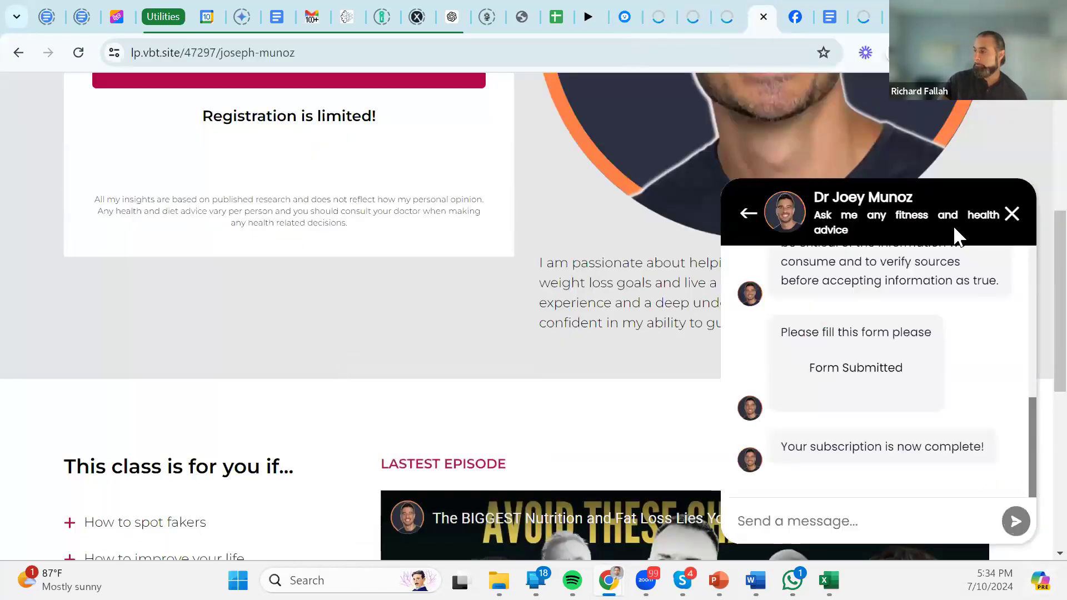
pyautogui.moveTo(920, 205); pyautogui.dragTo(792, 201)
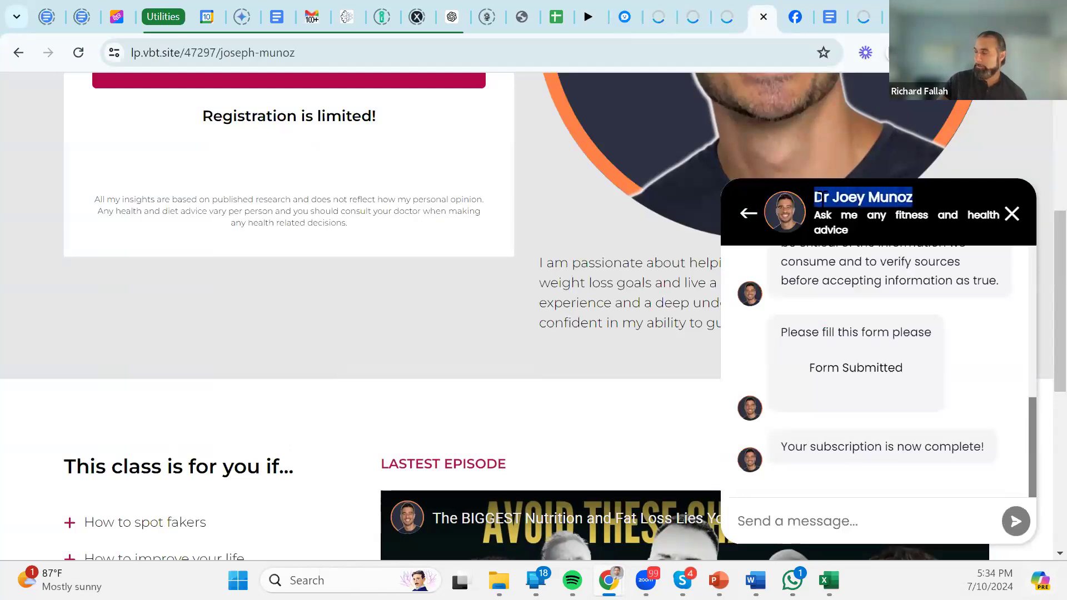
# Note the landing page subtitle, then enter 'Ask anything' as the chatbot Subheading.
pyautogui.moveTo(859, 235); pyautogui.dragTo(817, 215)
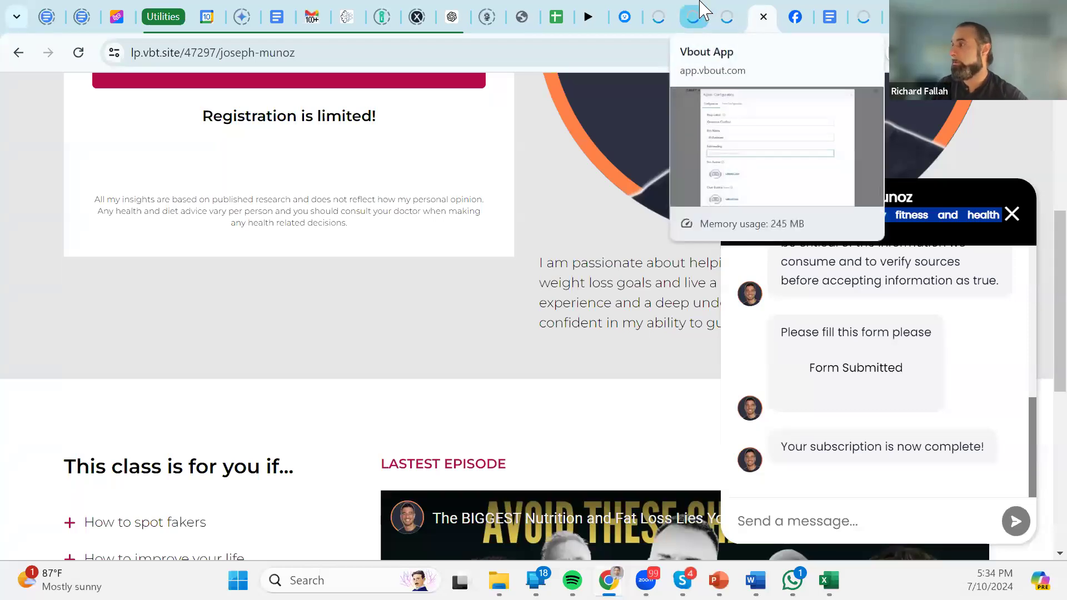
pyautogui.click(720, 12)
pyautogui.write('Ask anything')
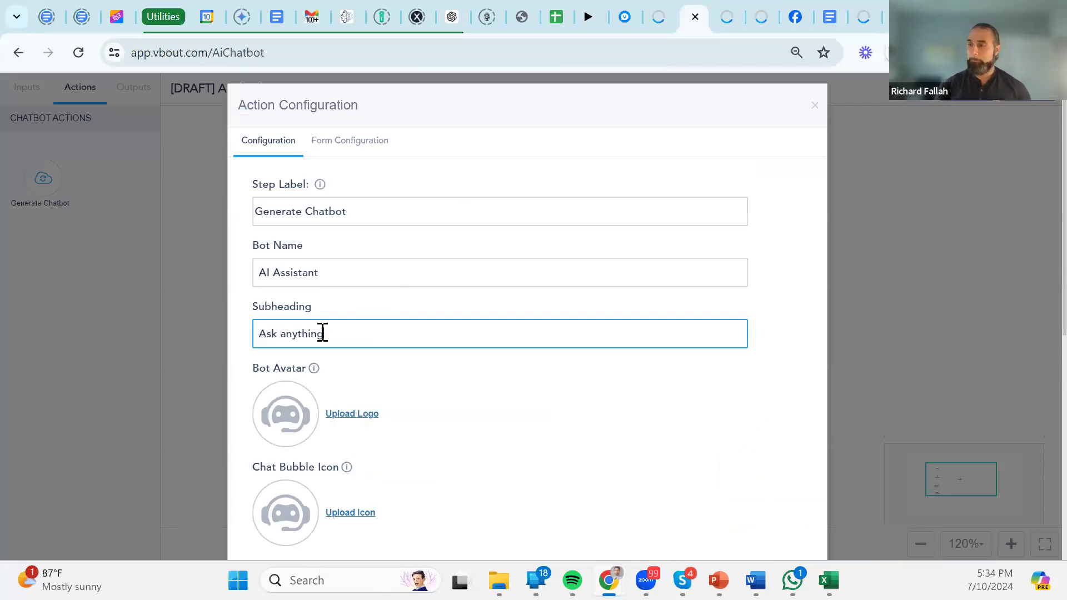
pyautogui.scroll(-1, 391, 361)
# Recheck the landing page chat header's subtitle by reopening its widget, then return to the configuration.
pyautogui.moveTo(313, 287)
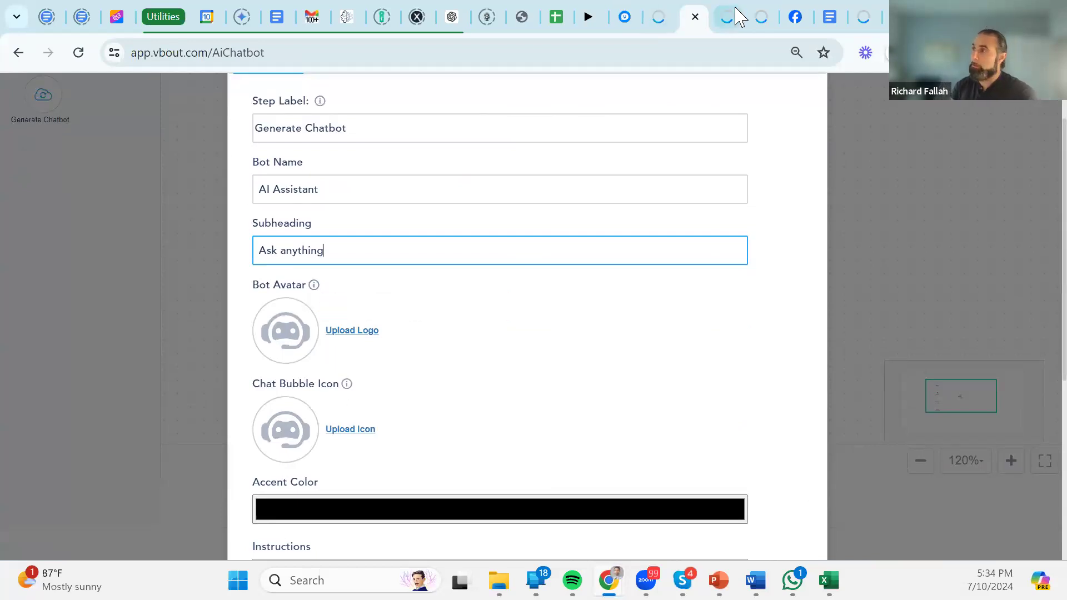
pyautogui.click(761, 18)
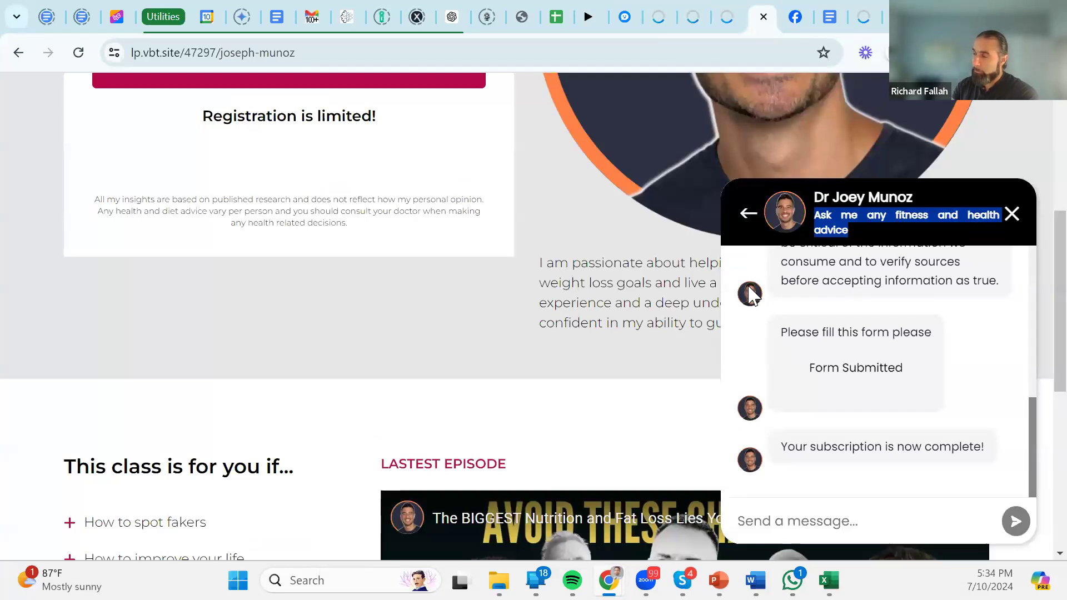
pyautogui.click(1011, 215)
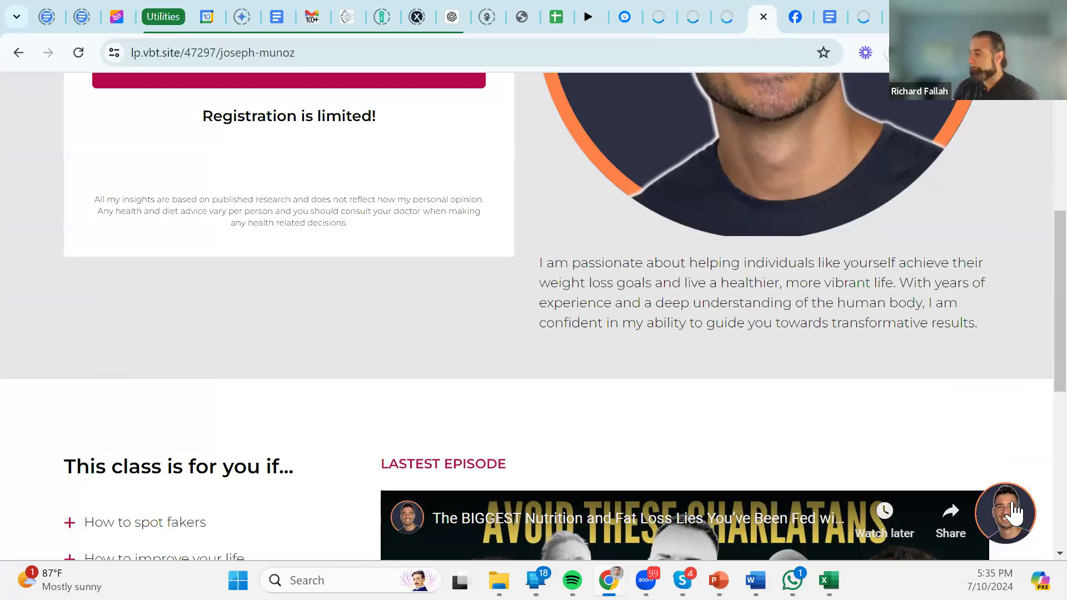
pyautogui.click(1013, 506)
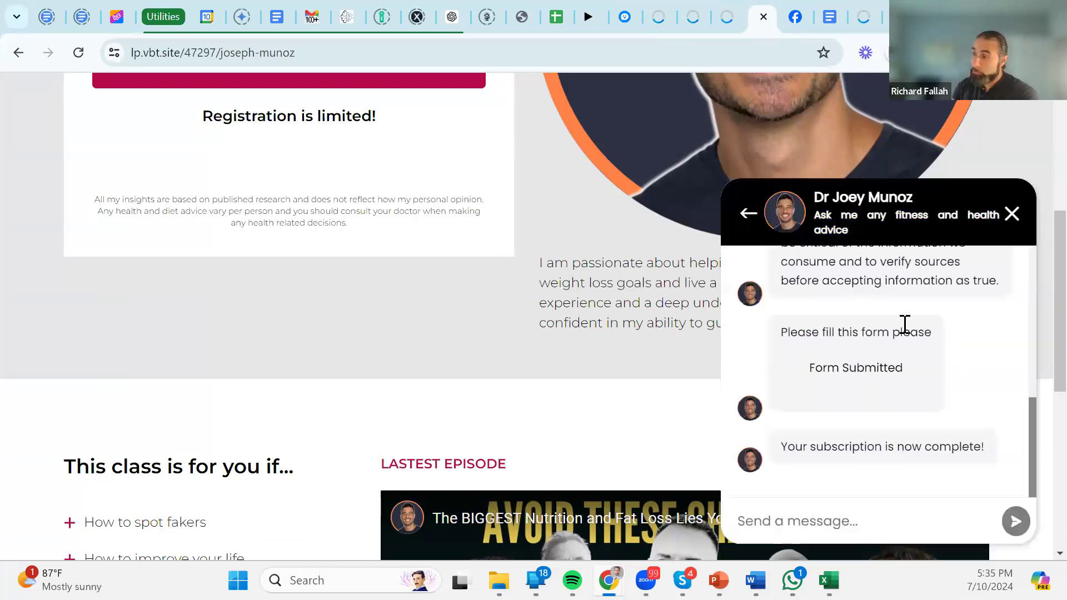
pyautogui.moveTo(1036, 213); pyautogui.dragTo(1016, 215)
pyautogui.click(1012, 214)
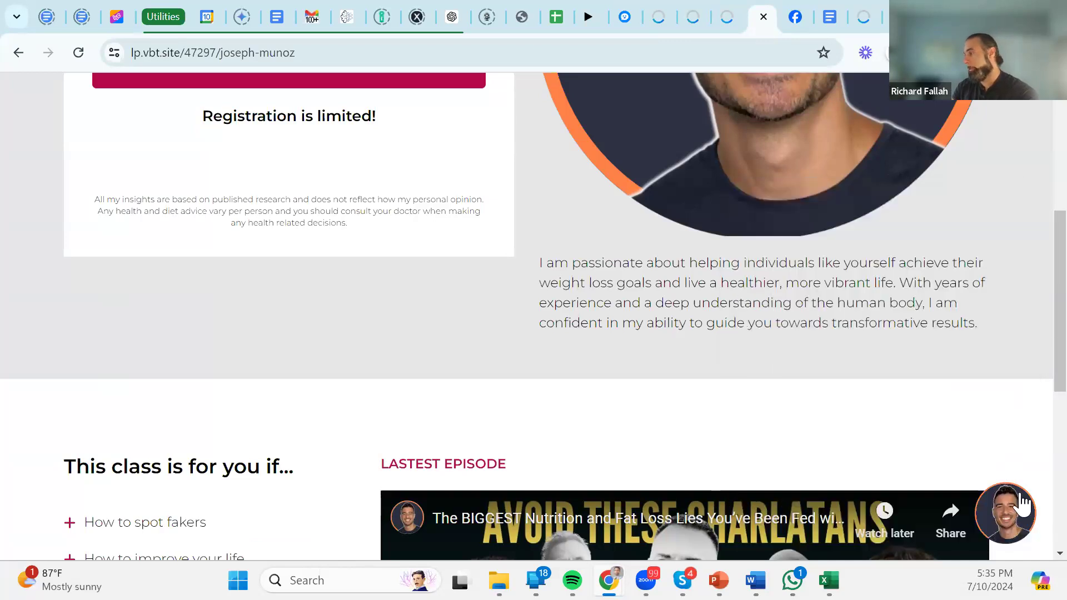
pyautogui.click(727, 16)
pyautogui.click(694, 16)
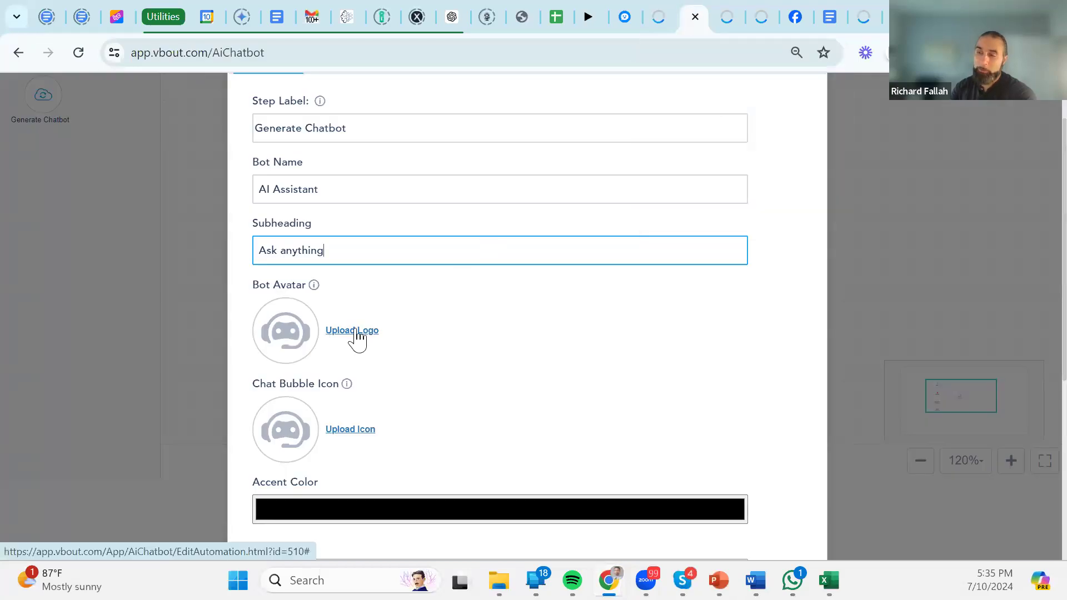
pyautogui.moveTo(314, 291)
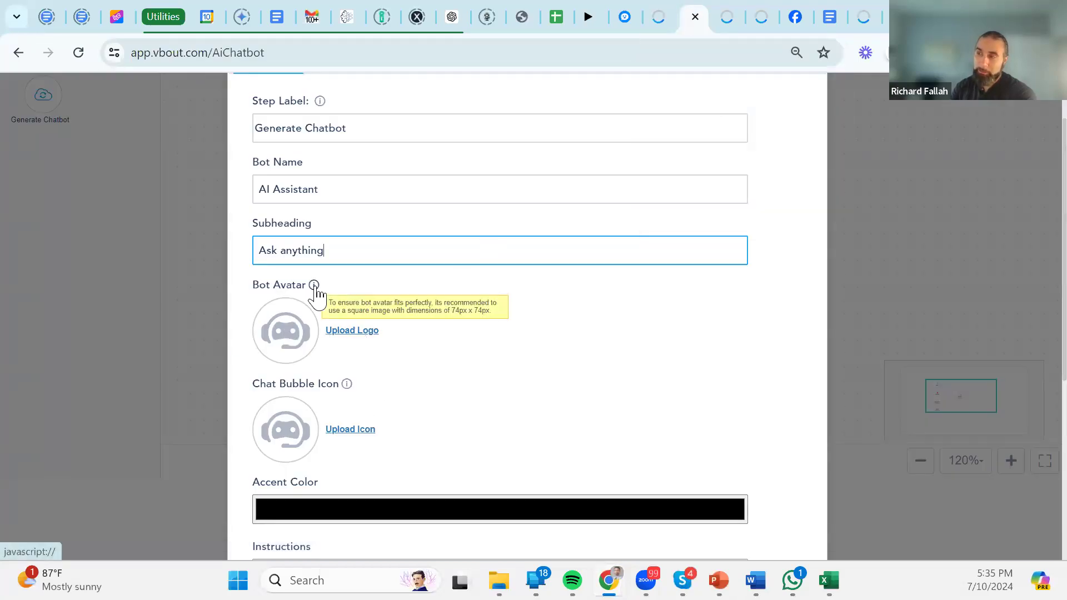
pyautogui.moveTo(346, 388)
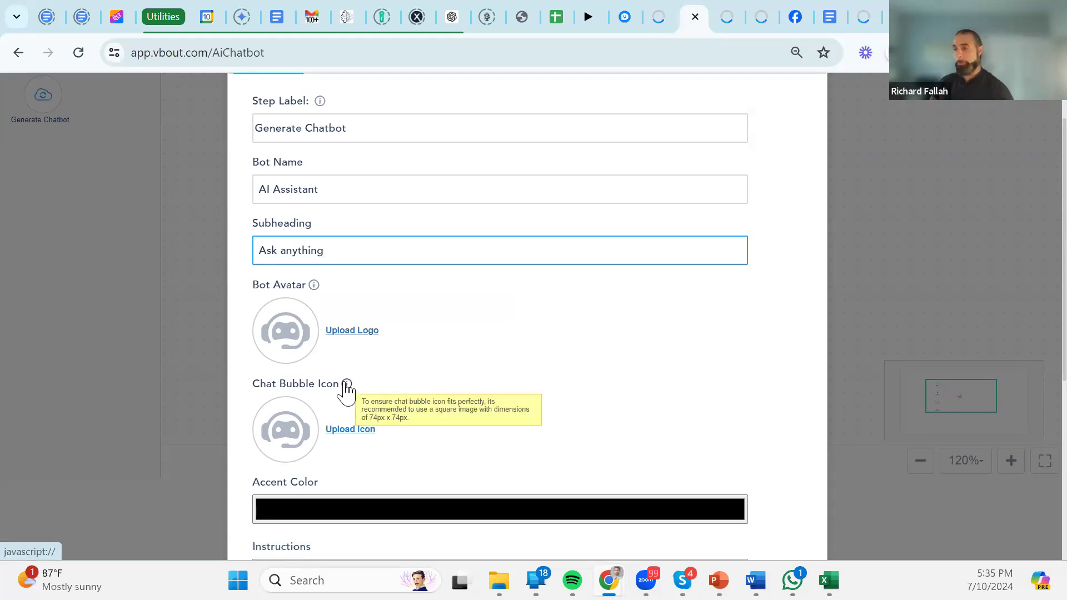
pyautogui.scroll(-1, 403, 376)
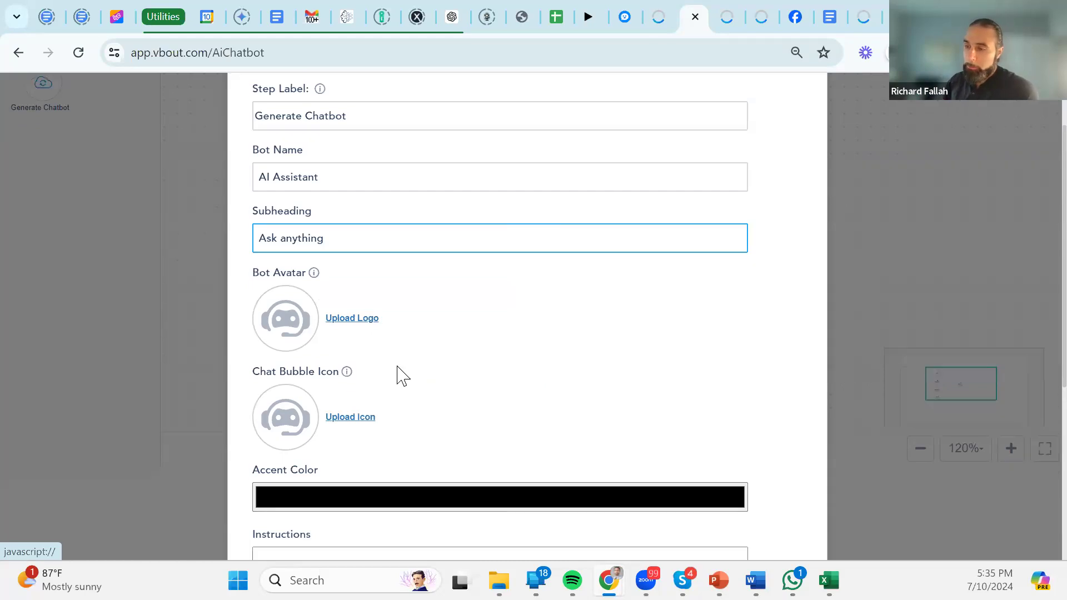
pyautogui.scroll(-4, 403, 376)
pyautogui.click(369, 260)
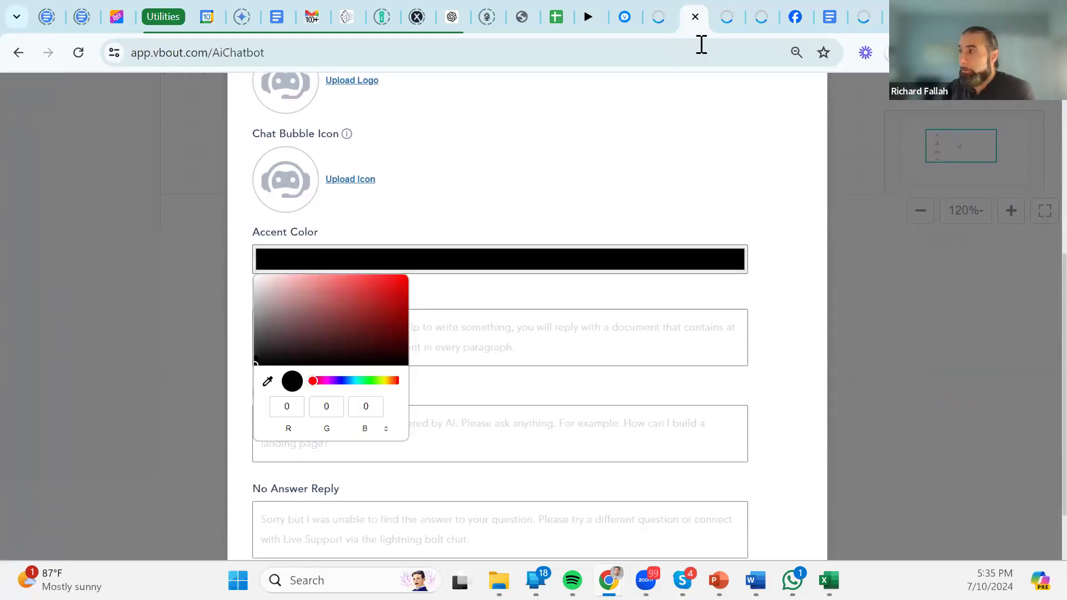
pyautogui.click(761, 17)
pyautogui.click(1011, 535)
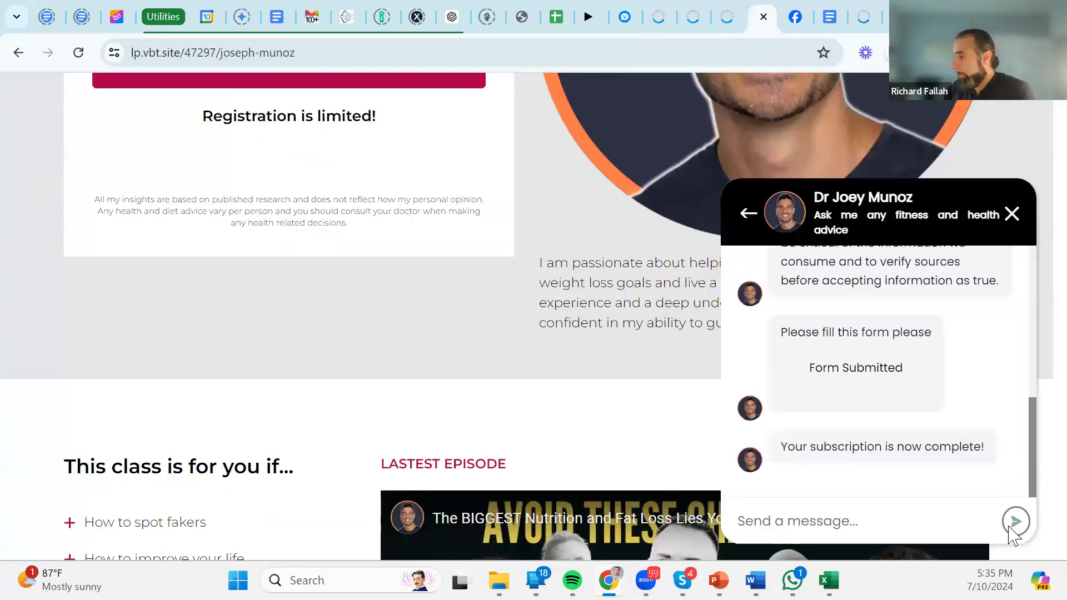
pyautogui.click(835, 522)
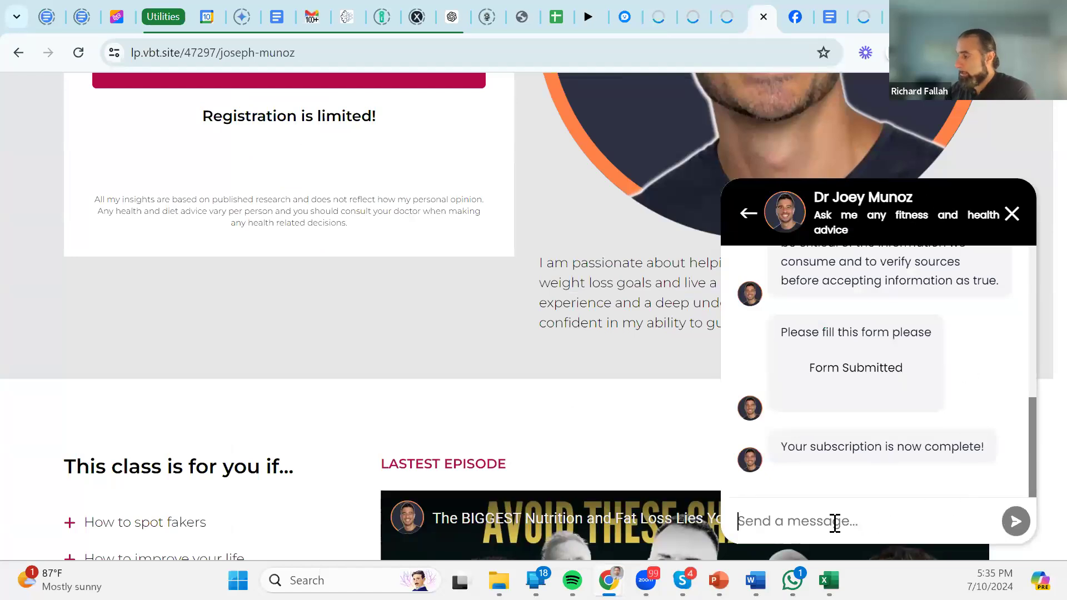
pyautogui.moveTo(1032, 431); pyautogui.dragTo(1023, 295)
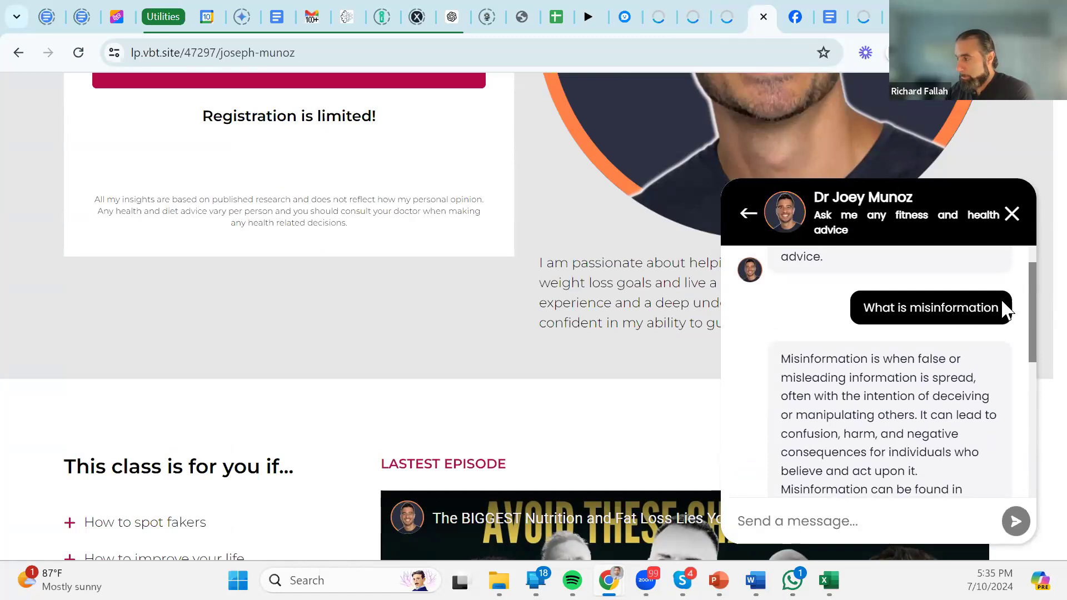
pyautogui.scroll(-5, 1028, 339)
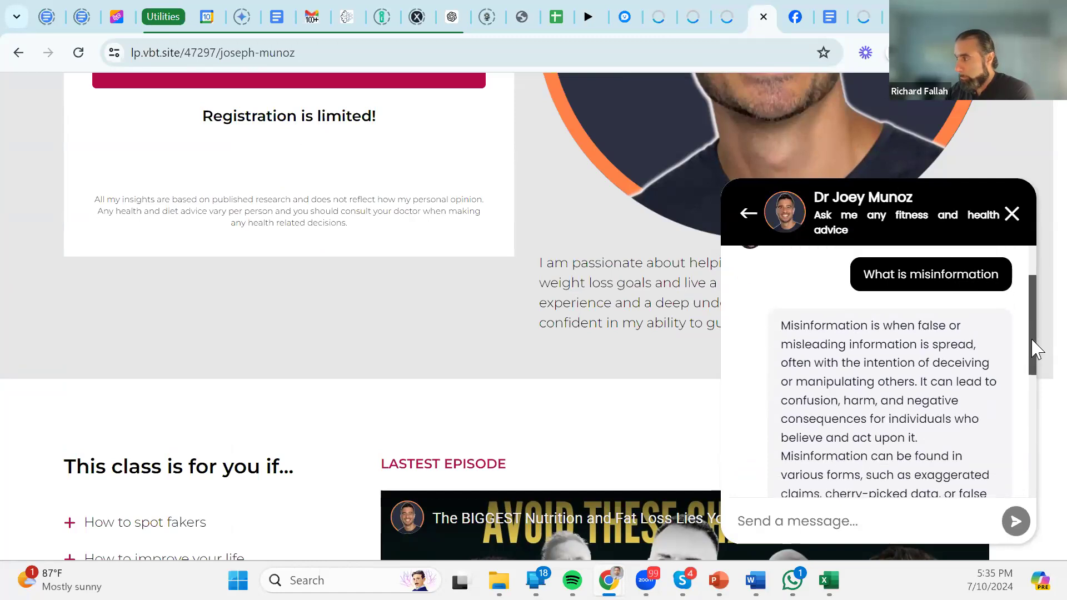
pyautogui.click(1012, 214)
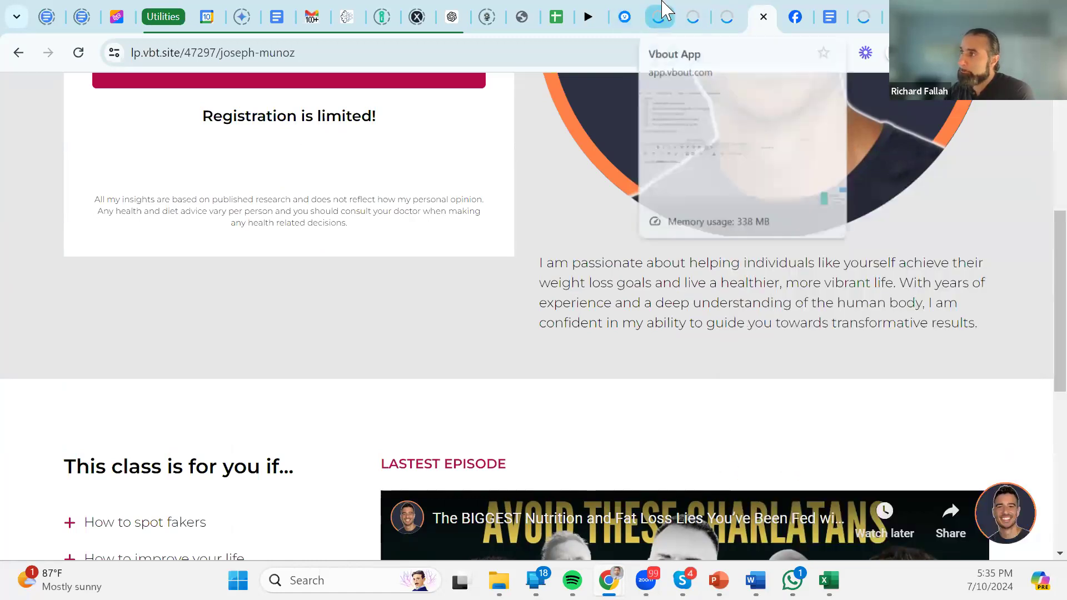
pyautogui.click(659, 16)
pyautogui.click(698, 17)
pyautogui.scroll(-2, 537, 317)
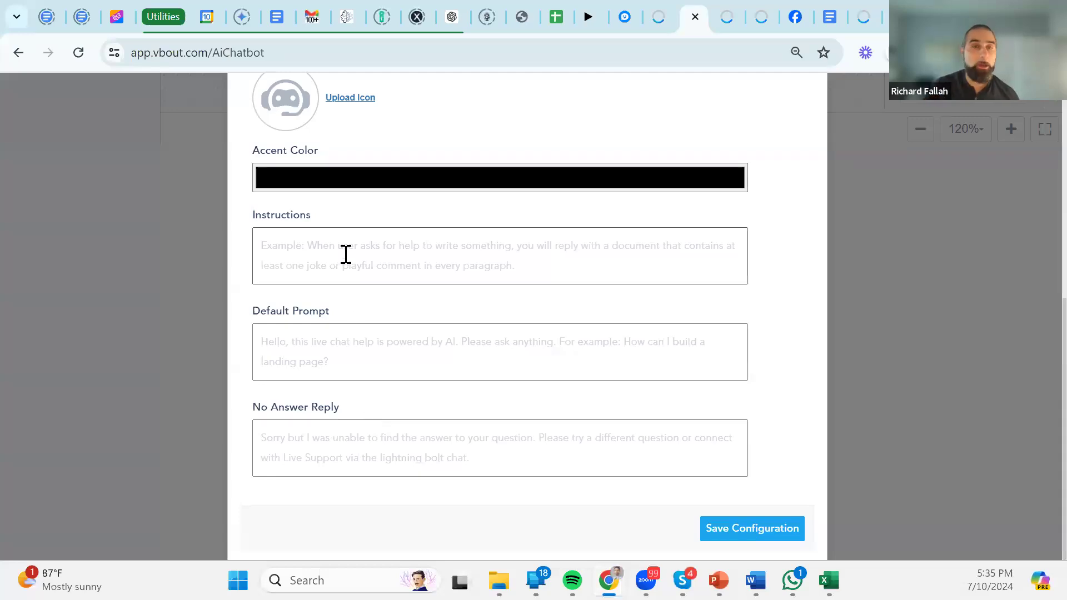
# Replace a misspelled start with Instructions 'Answer like an ecommerce expert in men's clothing, be funny and professional'.
pyautogui.click(311, 233)
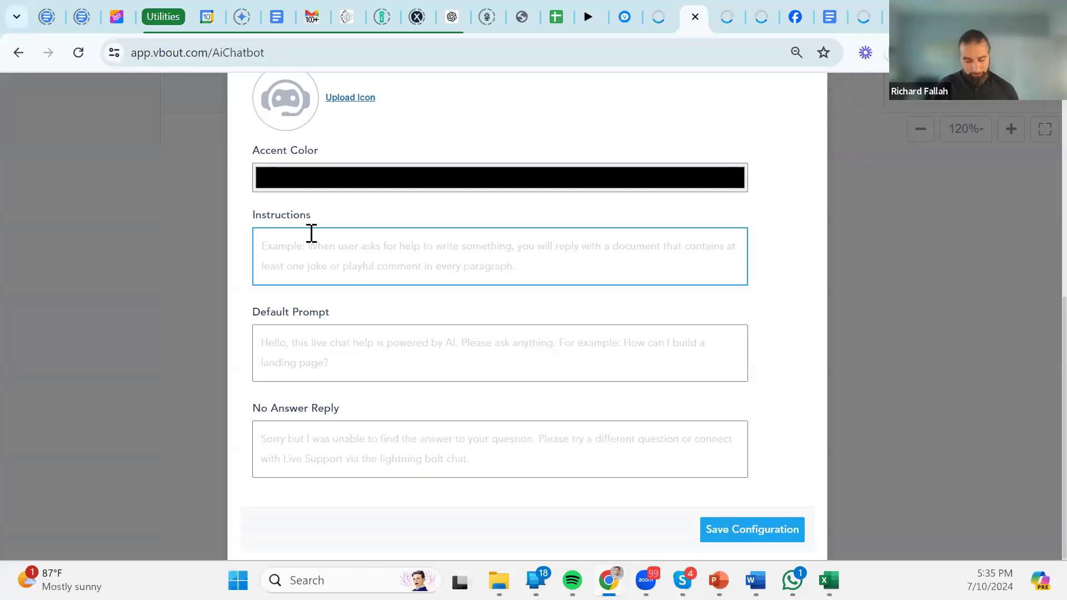
pyautogui.write('Asnwer')
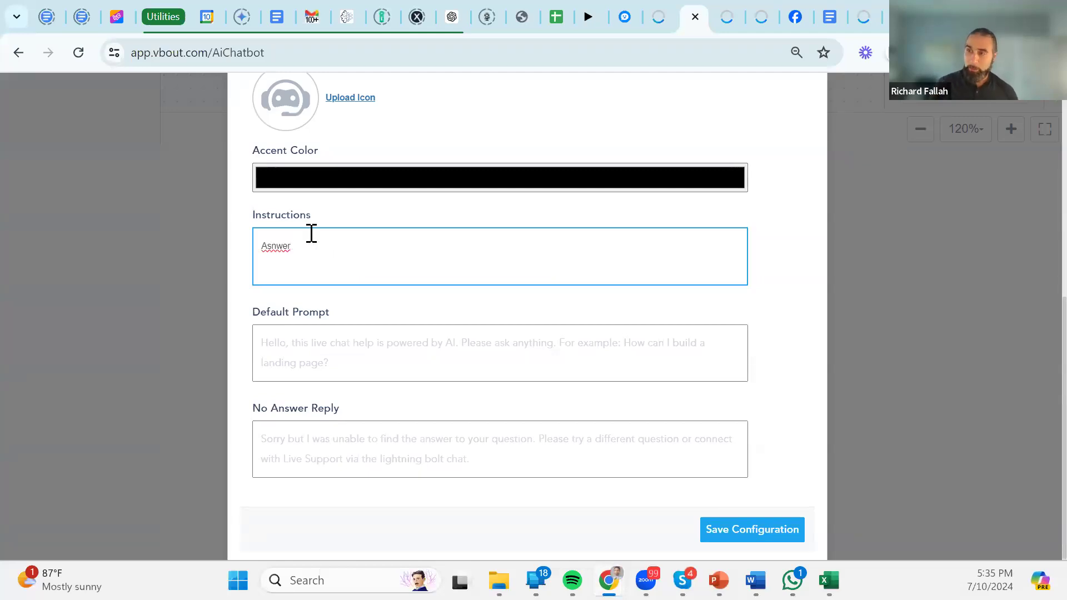
pyautogui.hotkey('ctrl', 'a')
pyautogui.write('a')
pyautogui.press('BackSpace')
pyautogui.write('Answe')
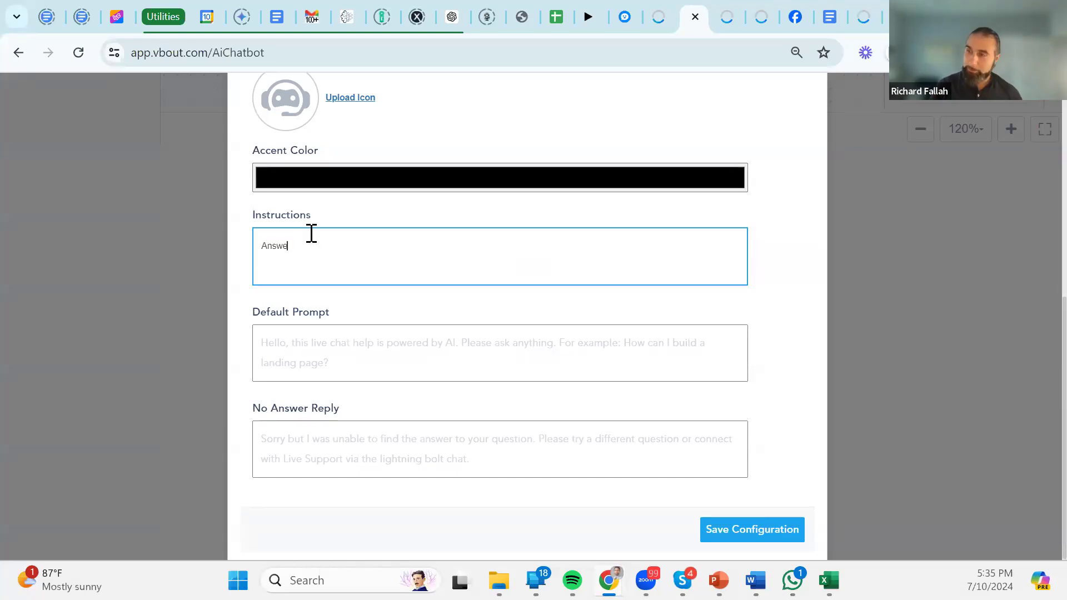
pyautogui.write('r like an ecommerce exp')
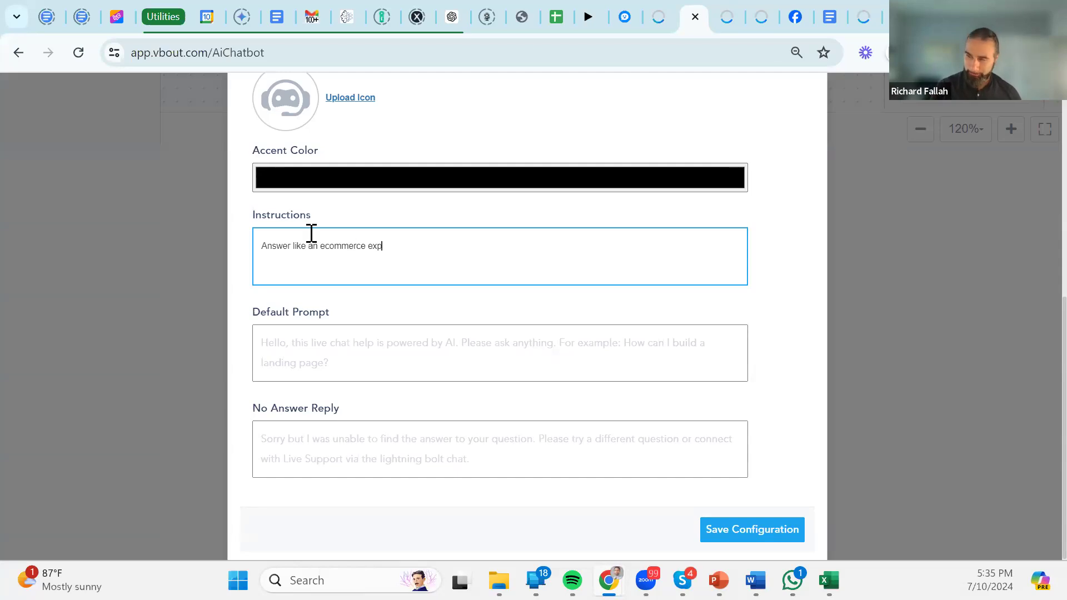
pyautogui.write('oet io')
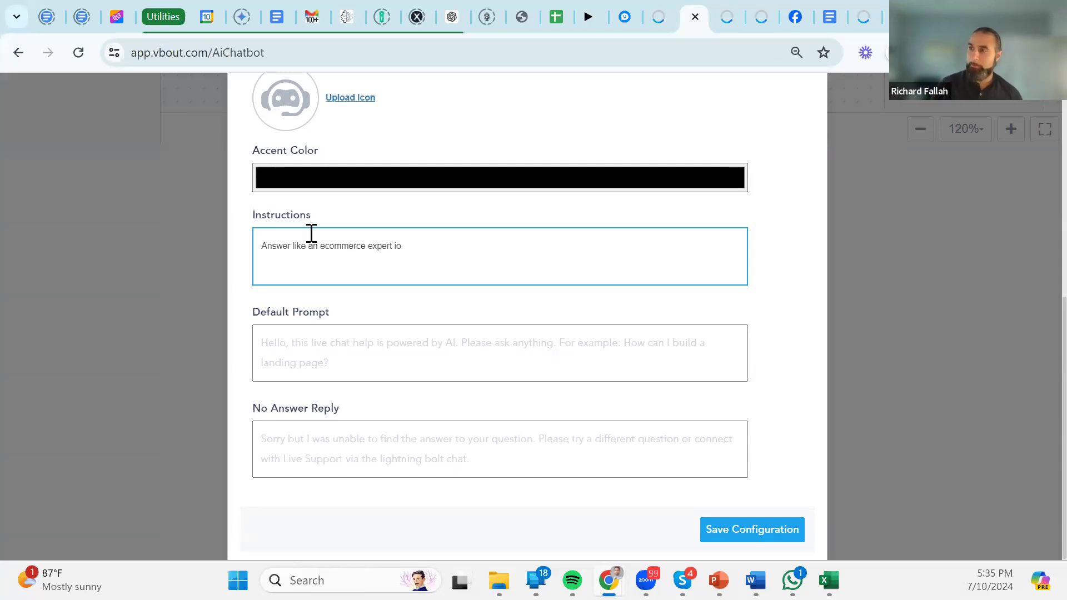
pyautogui.write("n ionmen's clothing")
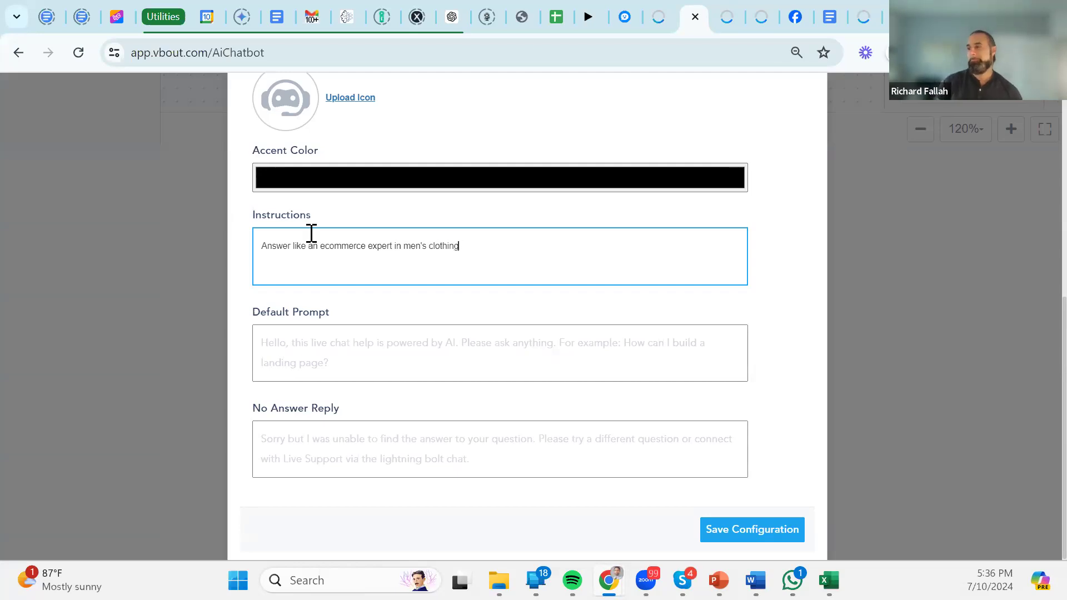
pyautogui.write(', be funny ')
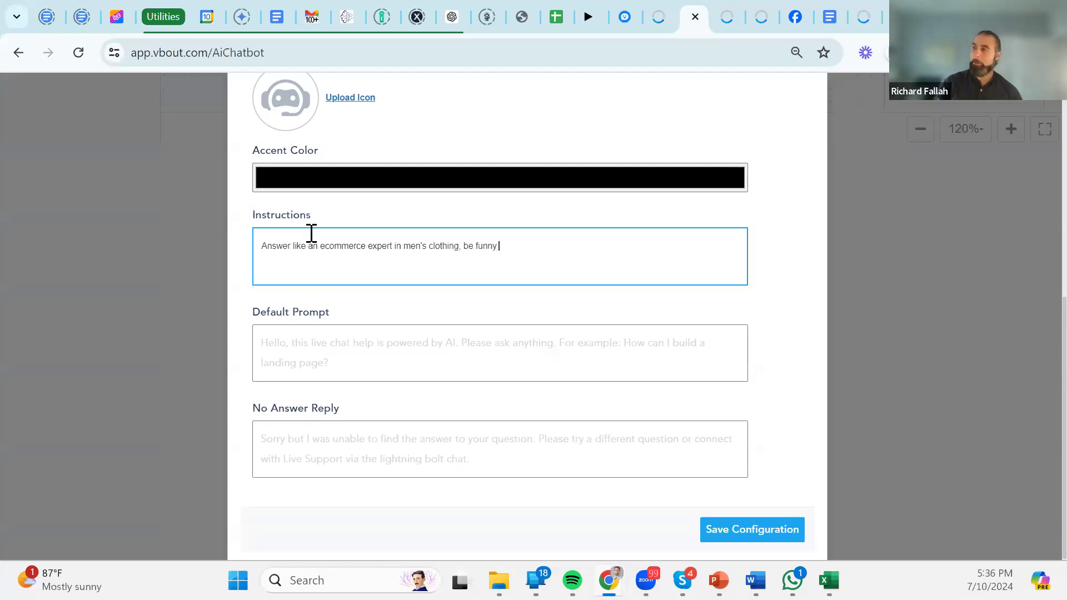
pyautogui.write('and professional')
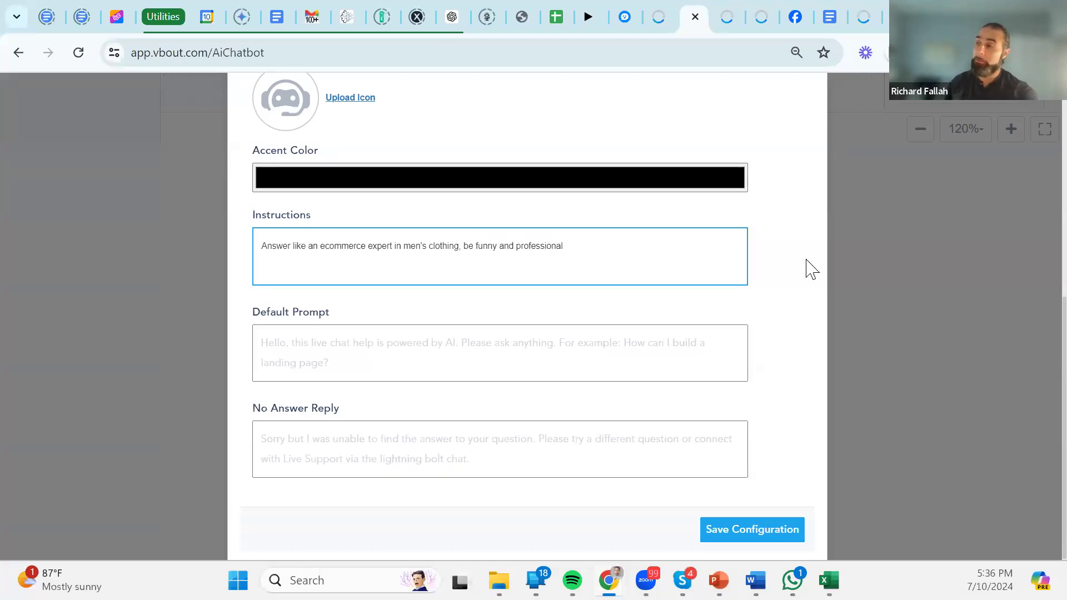
pyautogui.click(498, 365)
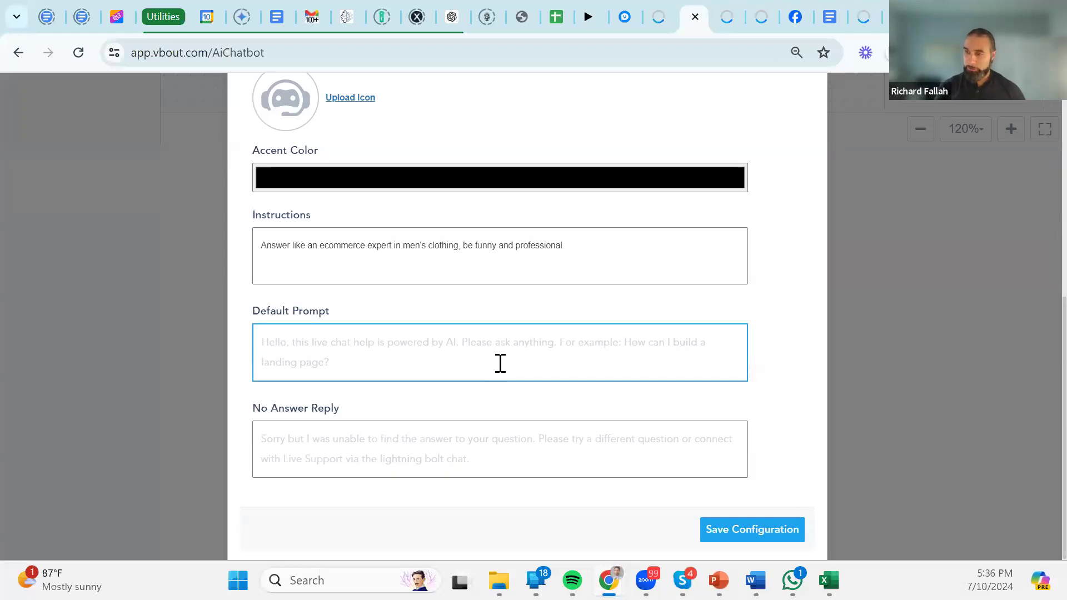
# Type Default Prompt 'Hello, I am an AI trainined assistant, I will answe…' and compare a new live chat's greeting.
pyautogui.write('Hello, I am an AI trainined a')
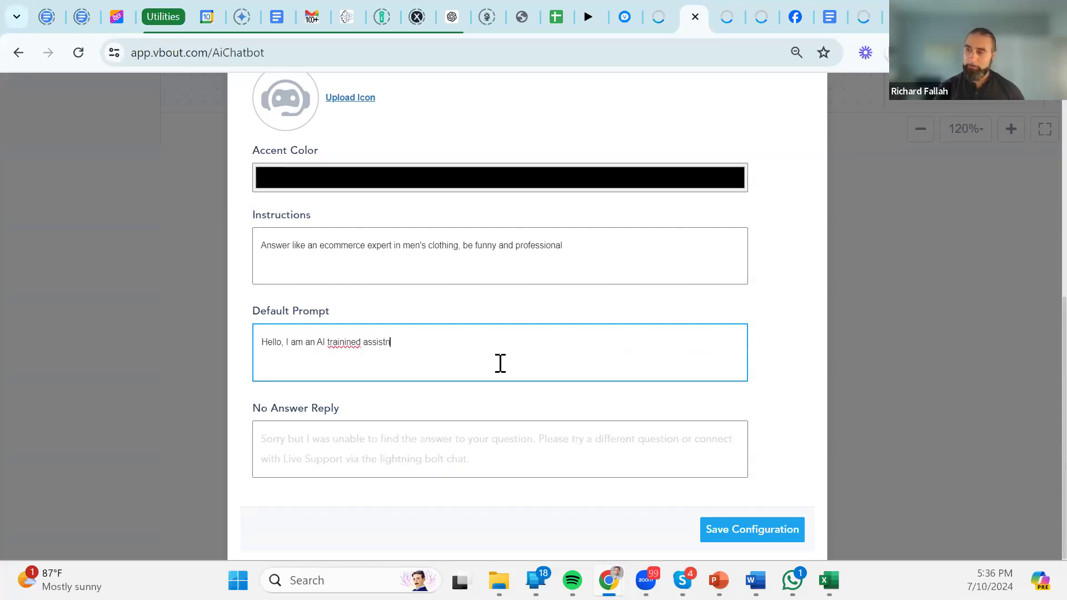
pyautogui.write('ssistant, I will answer')
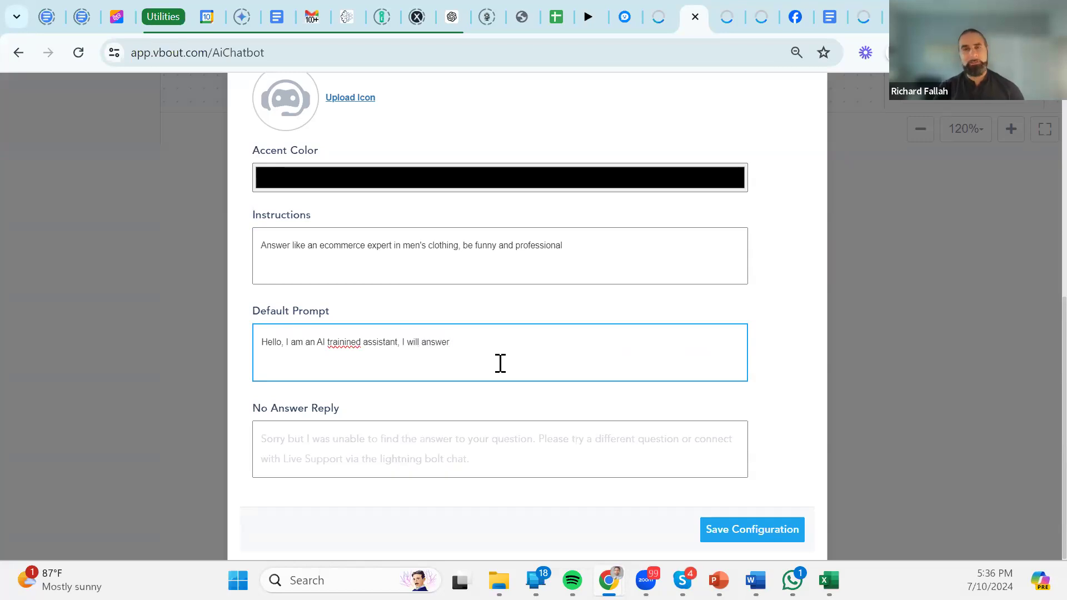
pyautogui.click(763, 16)
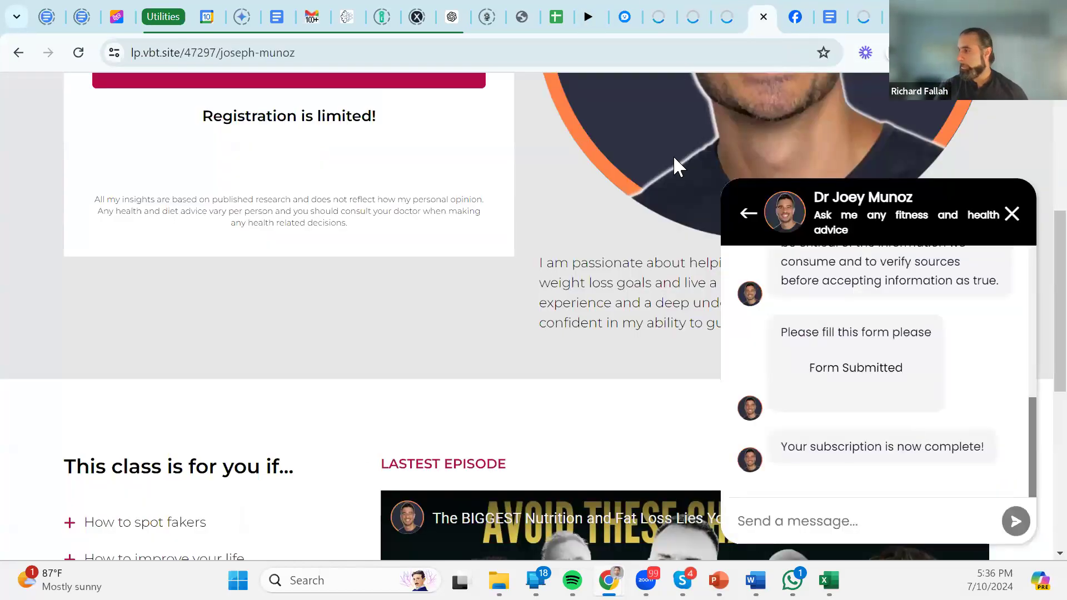
pyautogui.click(748, 214)
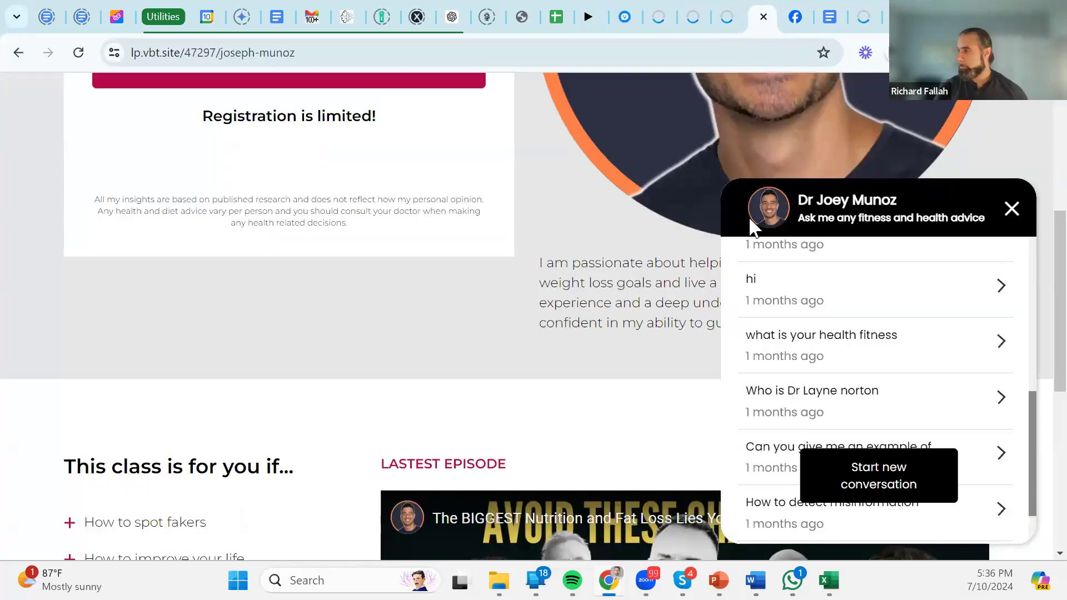
pyautogui.click(889, 492)
pyautogui.moveTo(992, 280); pyautogui.dragTo(770, 276)
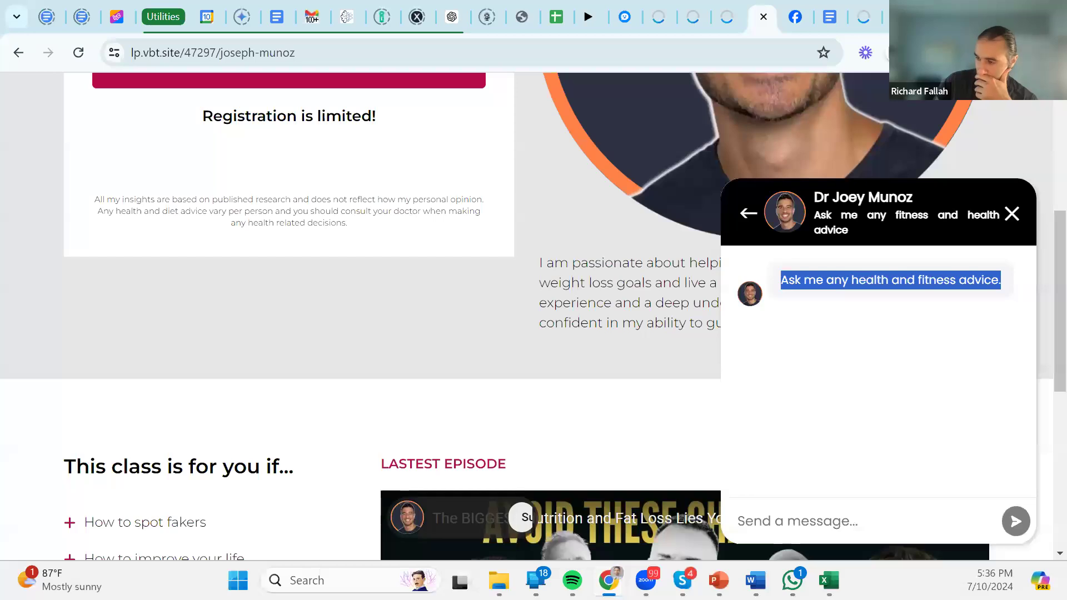
pyautogui.moveTo(609, 580)
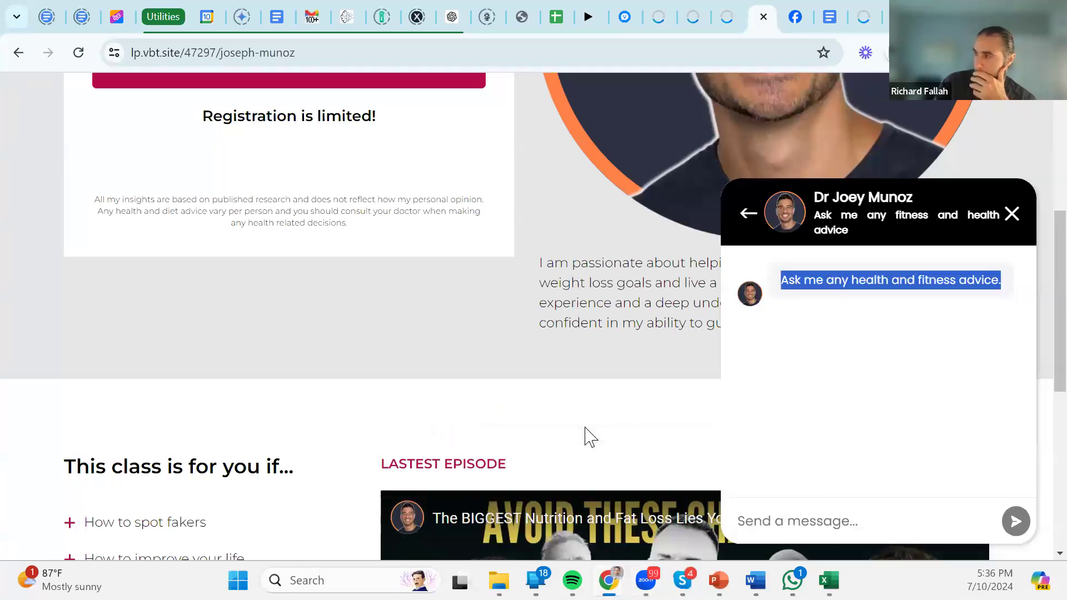
pyautogui.click(688, 8)
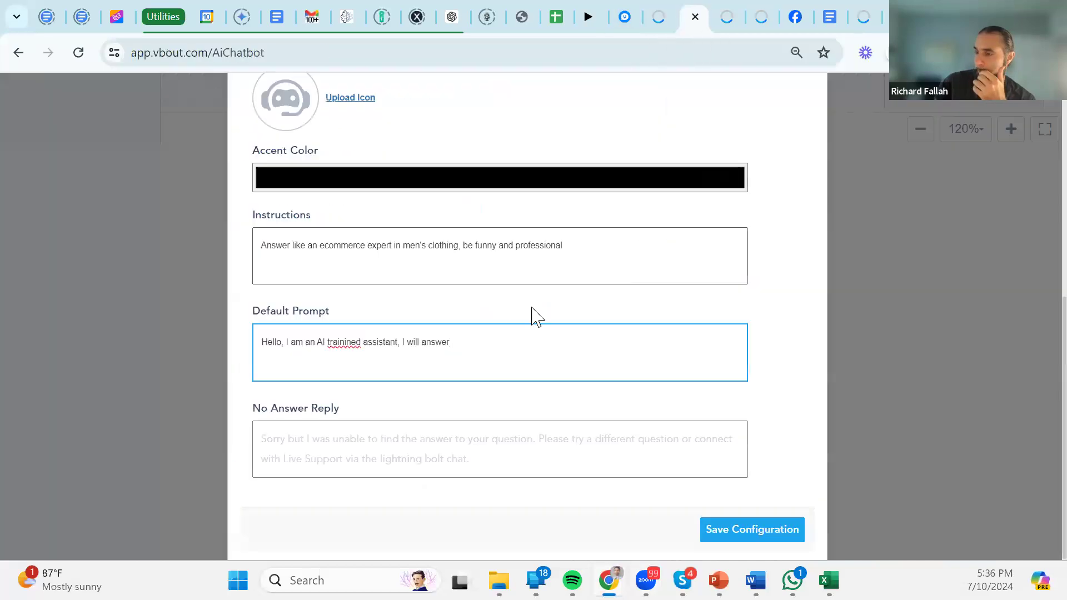
# Fix 'trainined' and set No Answer Reply 'I am sorry I could not find the answer', pointing to support e-mail.
pyautogui.click(386, 437)
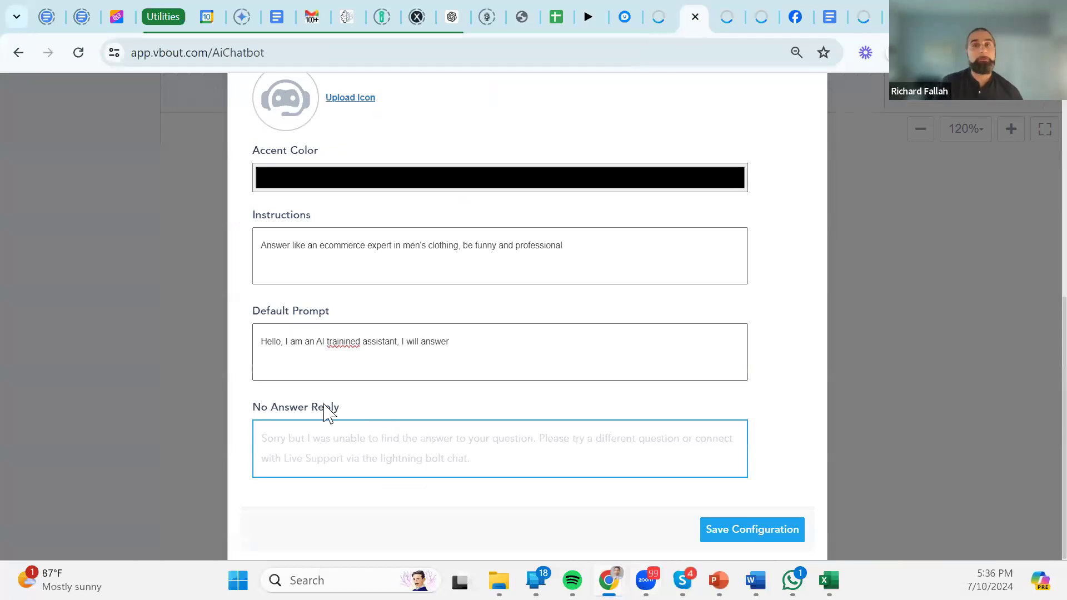
pyautogui.click(344, 340)
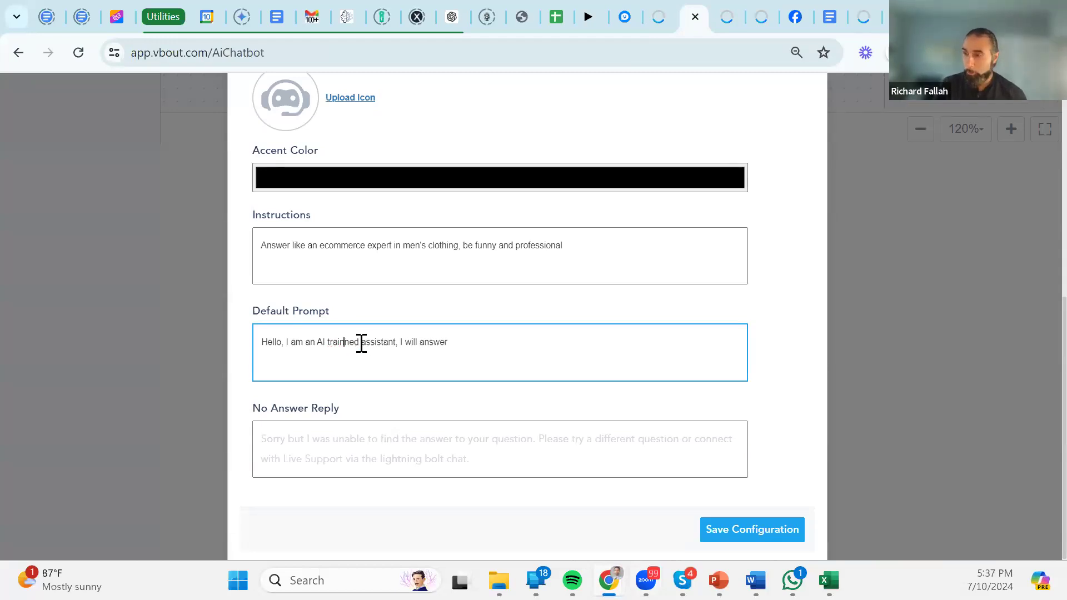
pyautogui.click(326, 441)
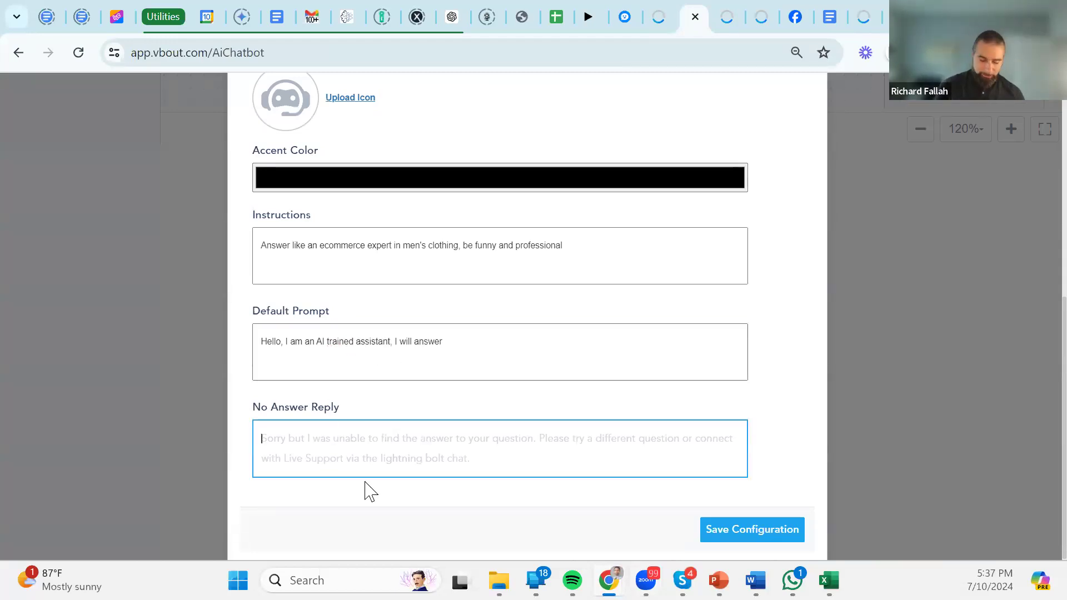
pyautogui.write('I am so')
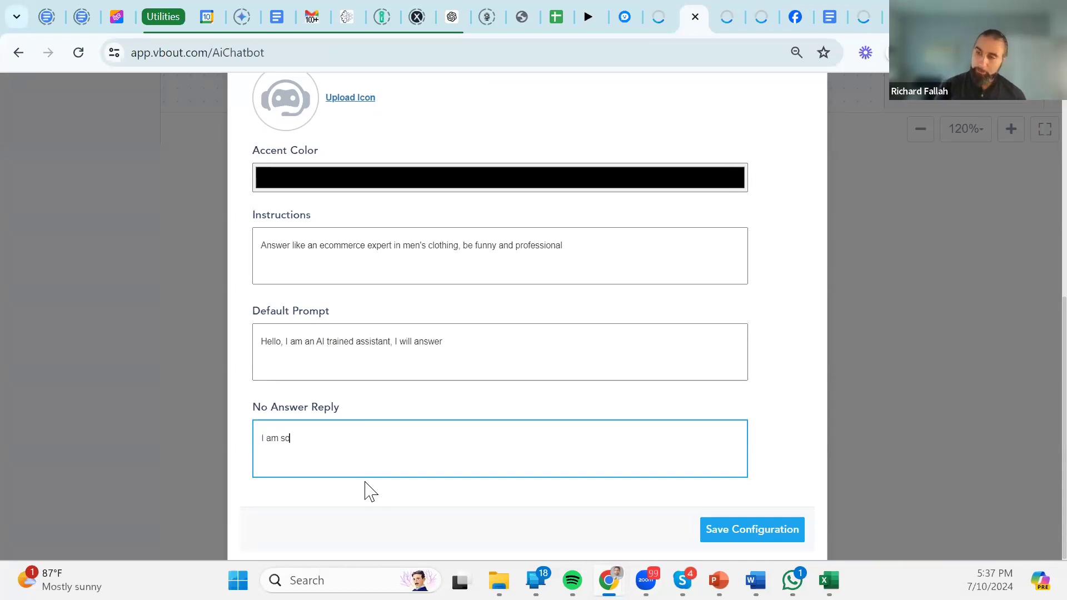
pyautogui.write('rry I could not f')
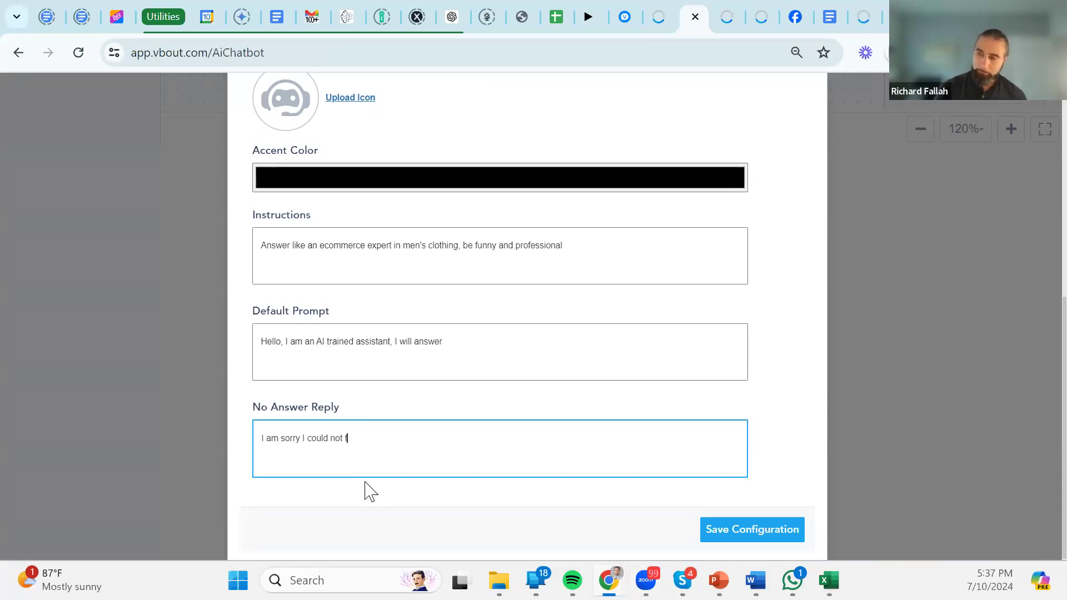
pyautogui.write('ind the answer.')
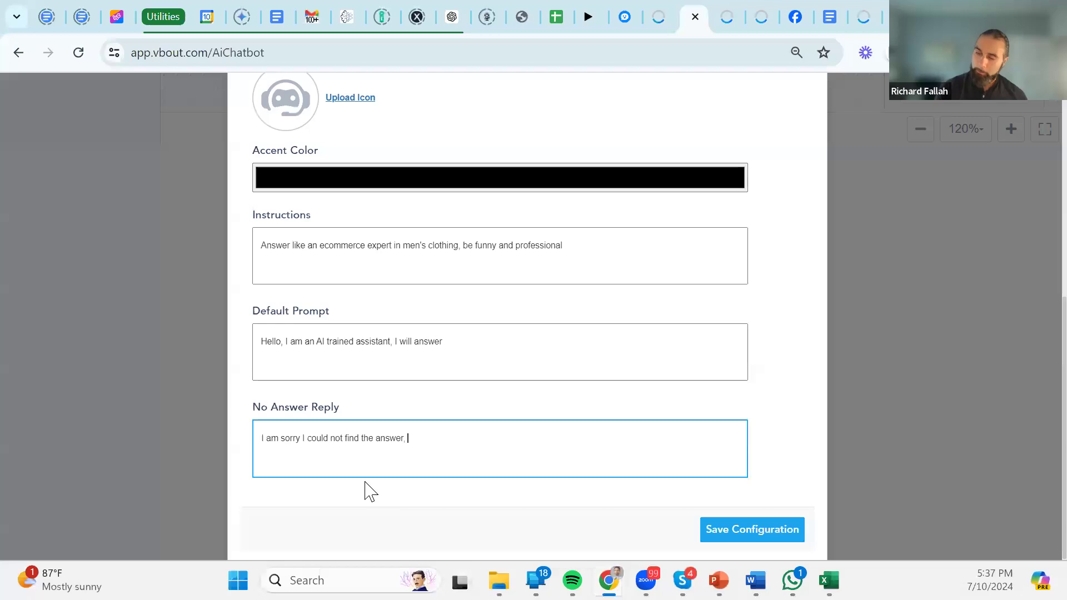
pyautogui.write(' email supp')
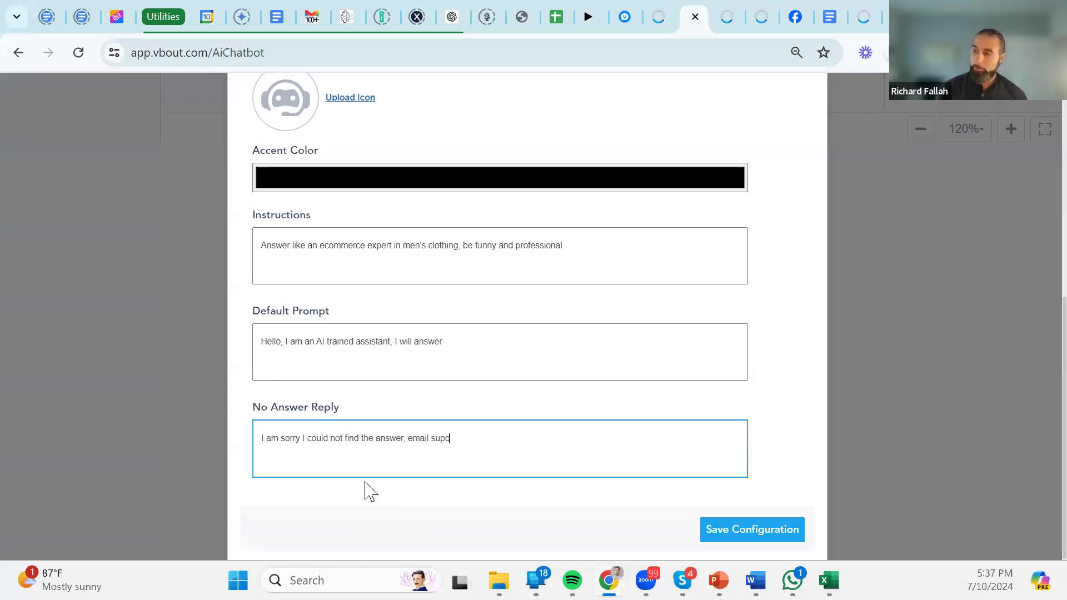
pyautogui.write('ort@company.com ')
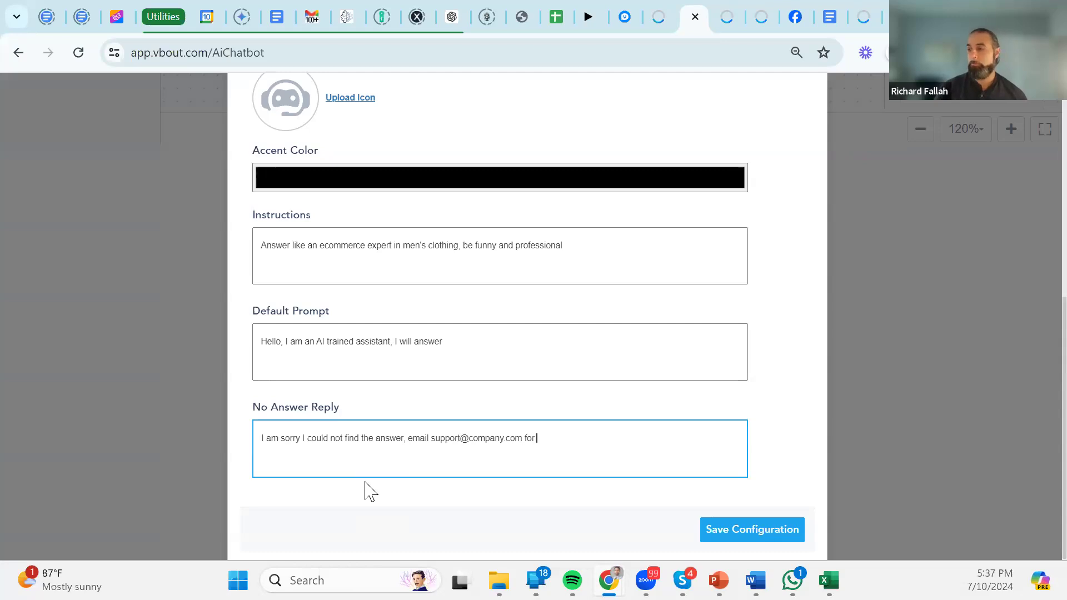
pyautogui.write('for faster response')
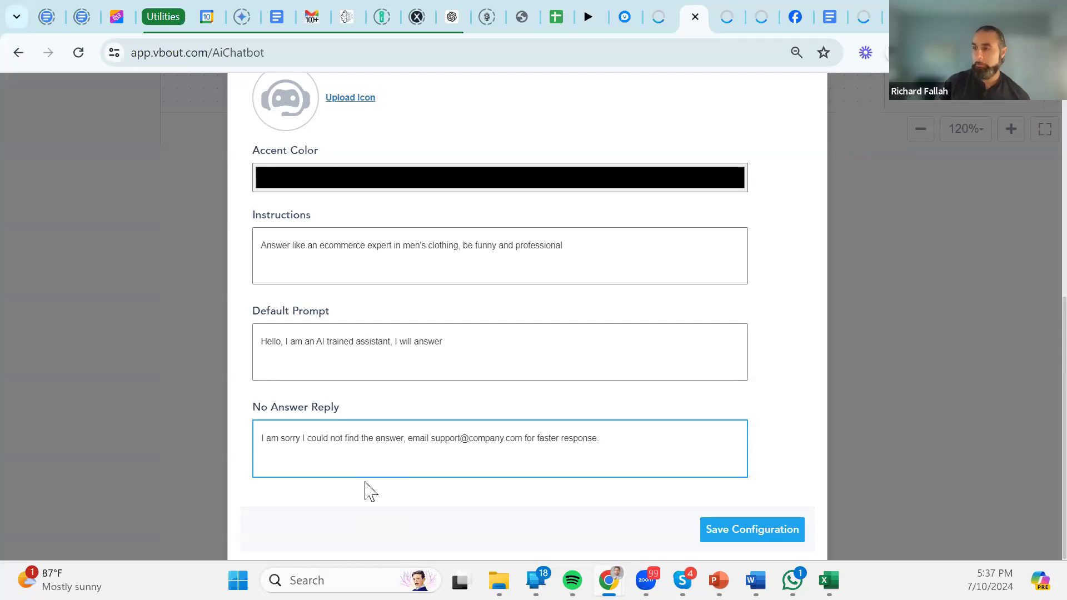
pyautogui.scroll(8, 308, 348)
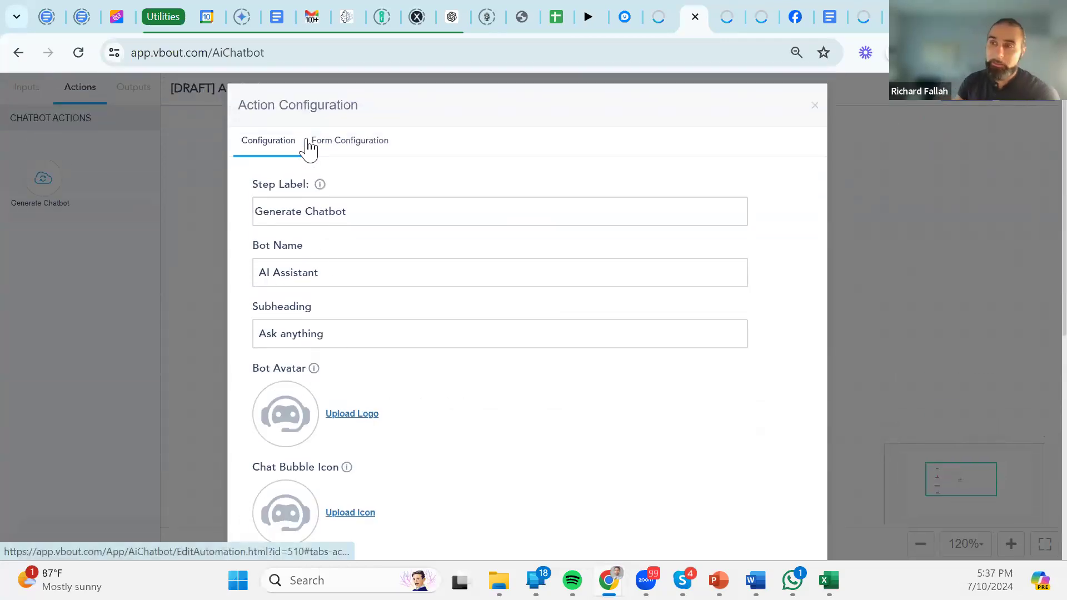
pyautogui.scroll(-8, 348, 312)
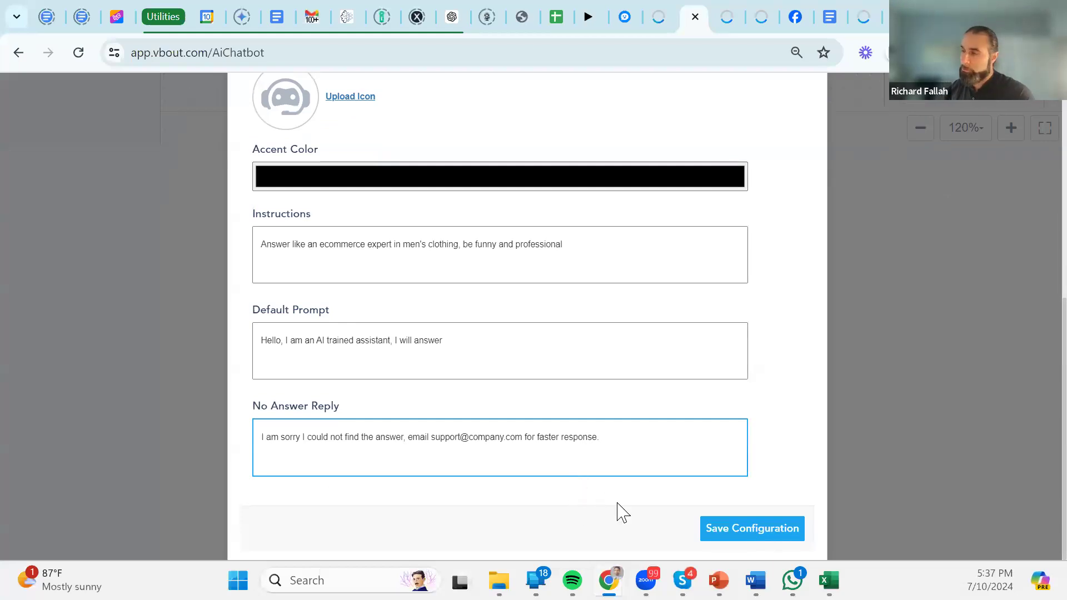
pyautogui.click(770, 12)
pyautogui.click(1011, 214)
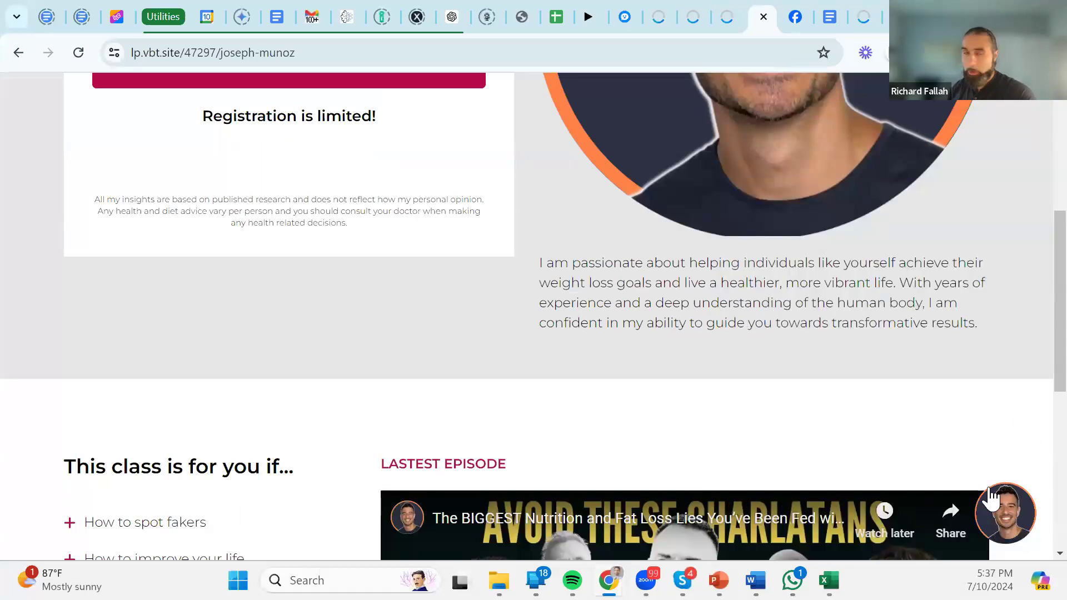
pyautogui.click(1006, 492)
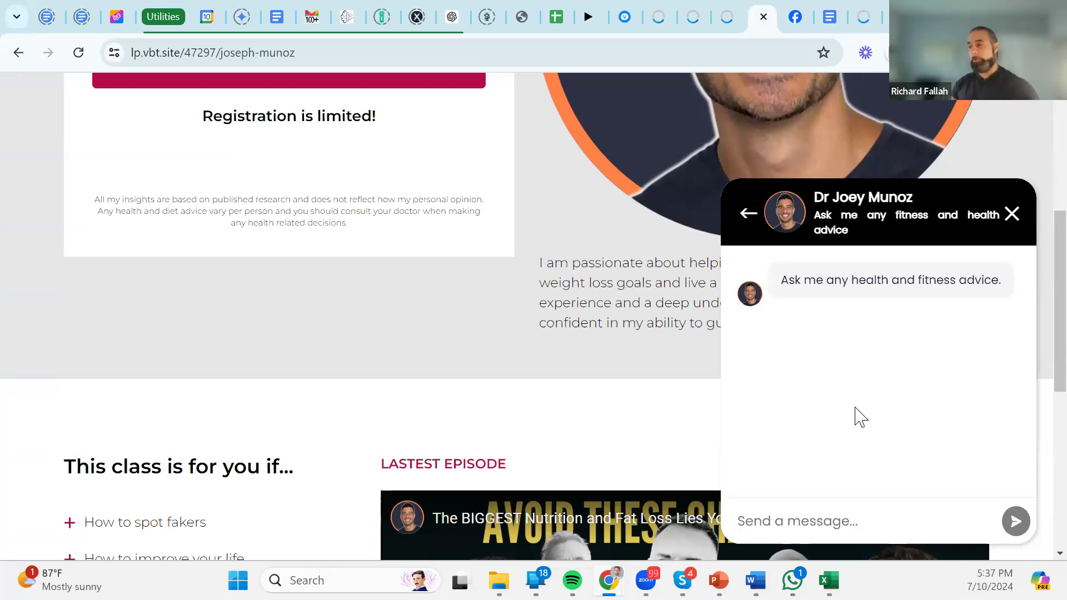
pyautogui.click(1011, 220)
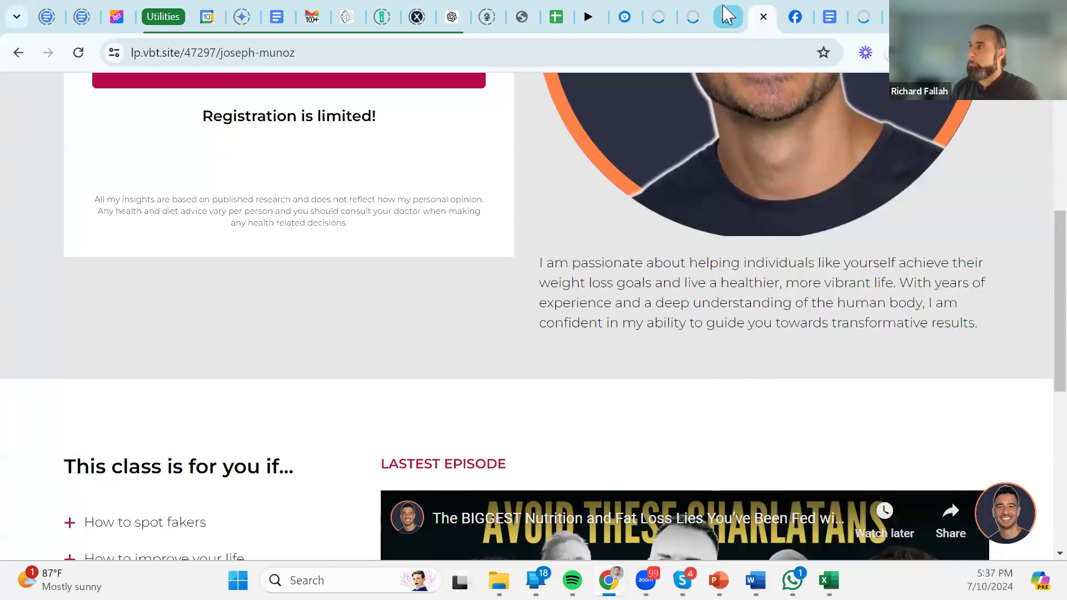
pyautogui.click(729, 16)
pyautogui.click(699, 7)
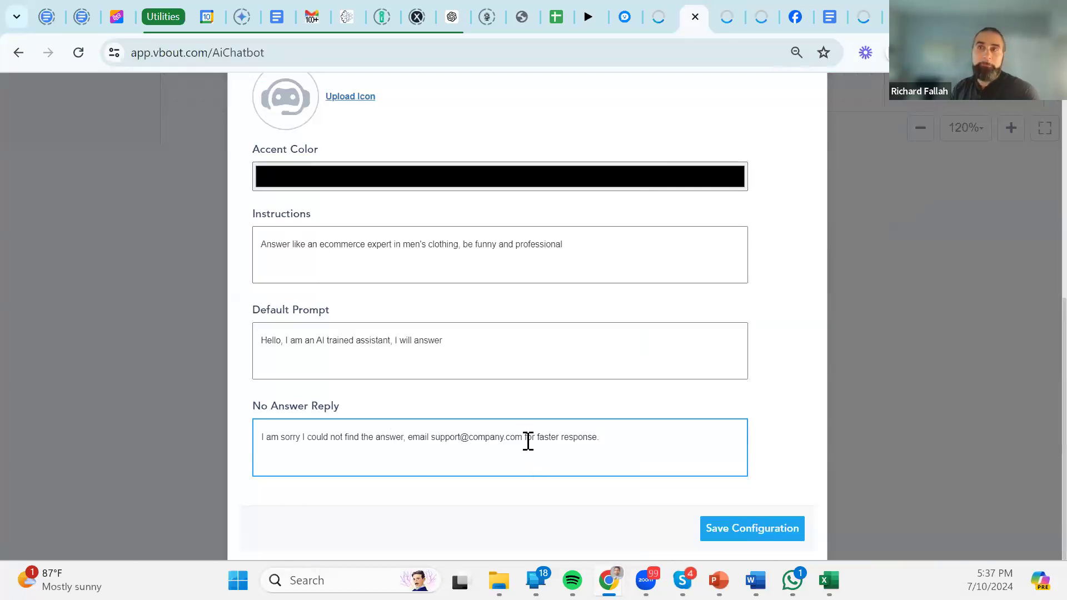
# Switch on Enable form in the chatbot's Form Configuration settings.
pyautogui.scroll(7, 690, 441)
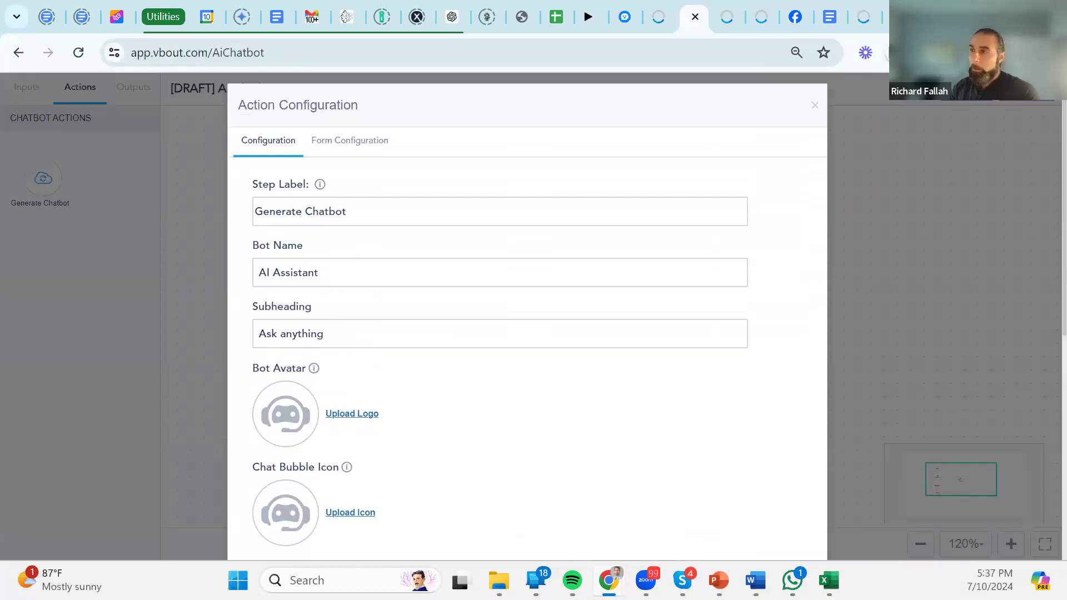
pyautogui.click(341, 153)
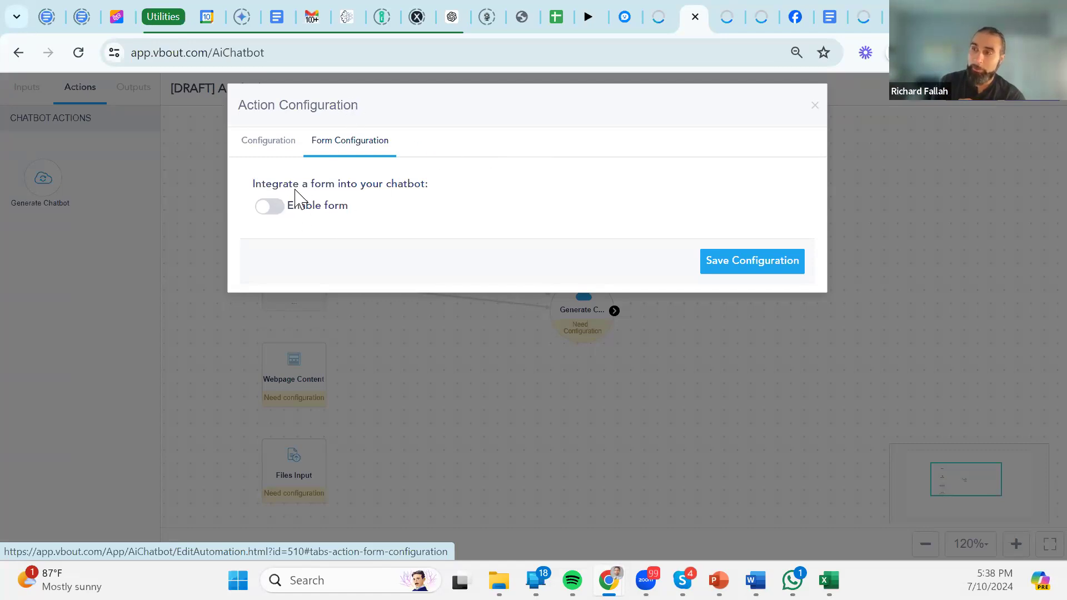
pyautogui.click(270, 206)
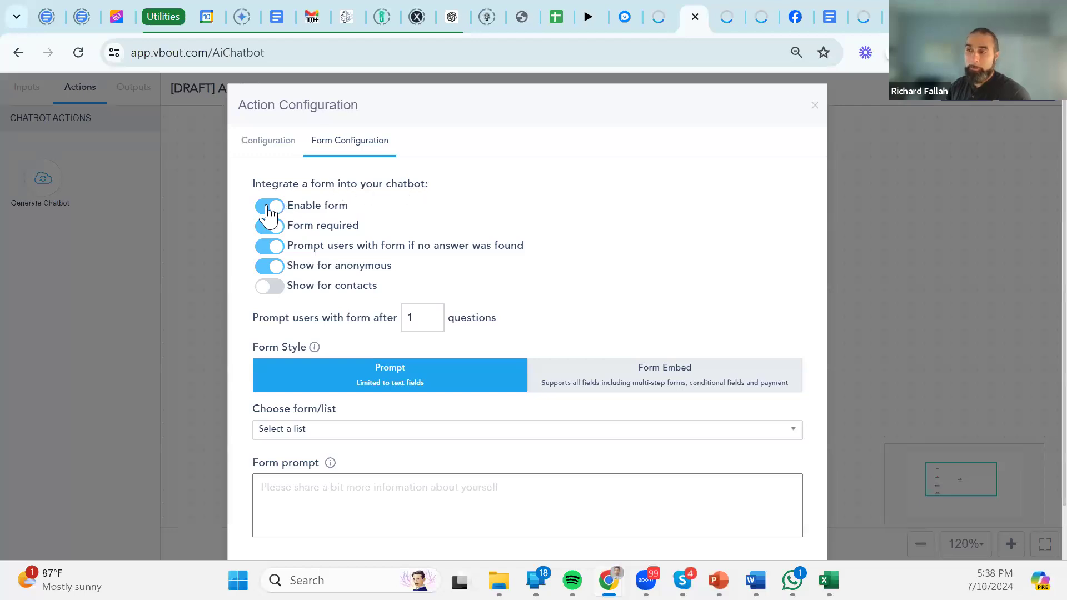
# Keep the form required and show it to both contacts and anonymous visitors.
pyautogui.click(271, 229)
pyautogui.click(273, 230)
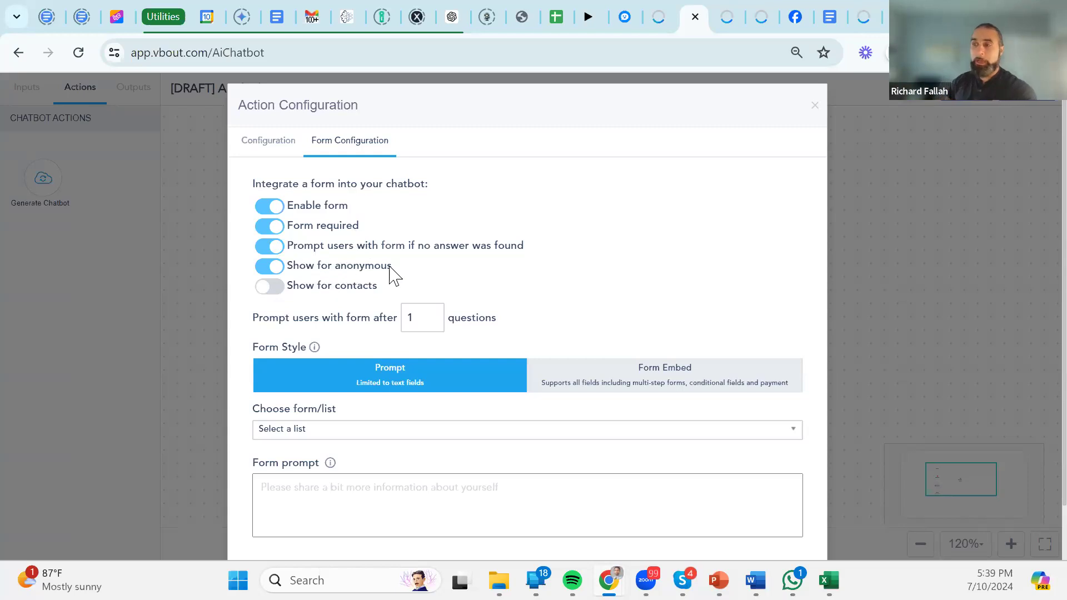
pyautogui.click(270, 287)
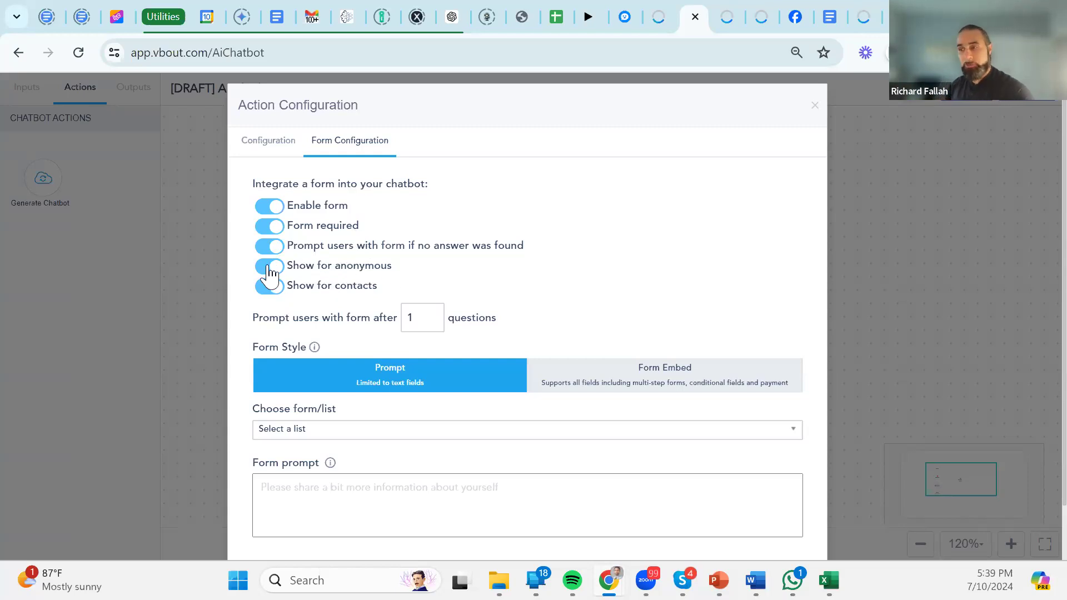
pyautogui.click(266, 271)
pyautogui.click(268, 268)
pyautogui.click(267, 286)
pyautogui.click(268, 272)
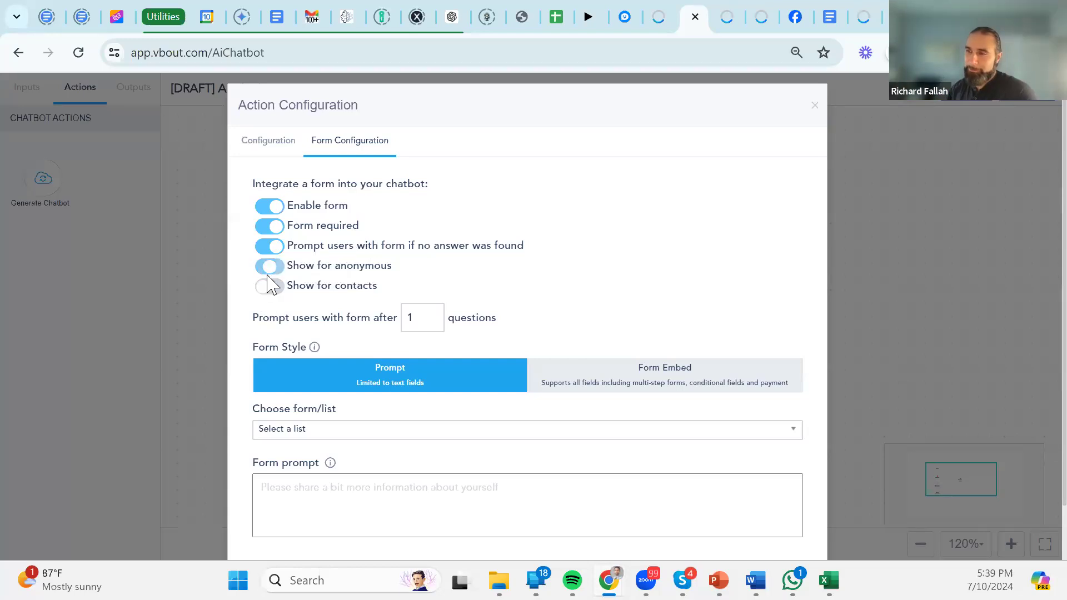
pyautogui.click(270, 269)
pyautogui.click(272, 287)
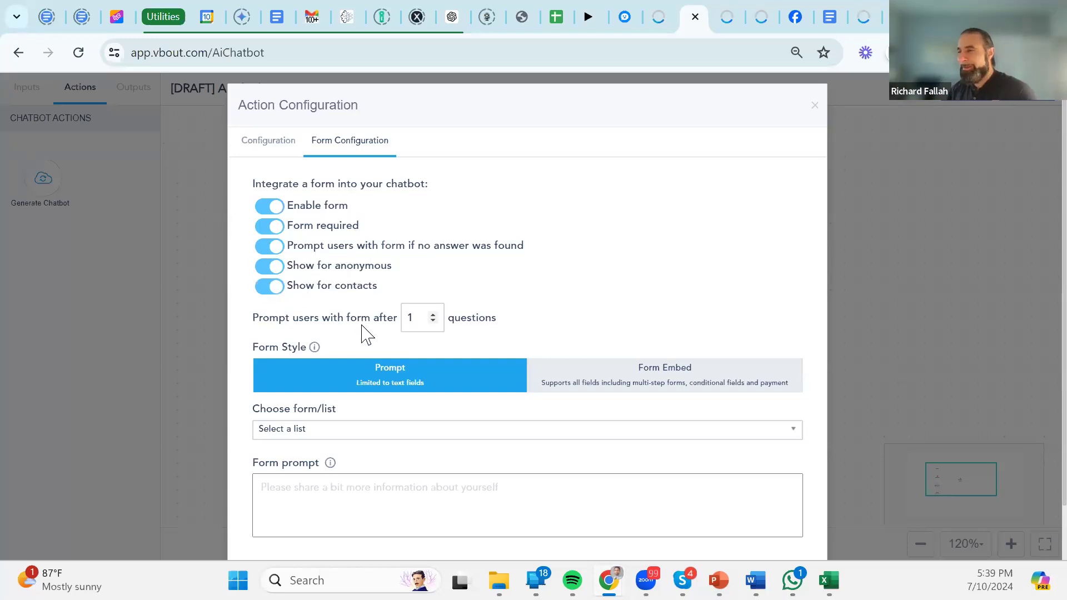
# Raise the number of questions before prompting the form from 1 to 5.
pyautogui.click(424, 315)
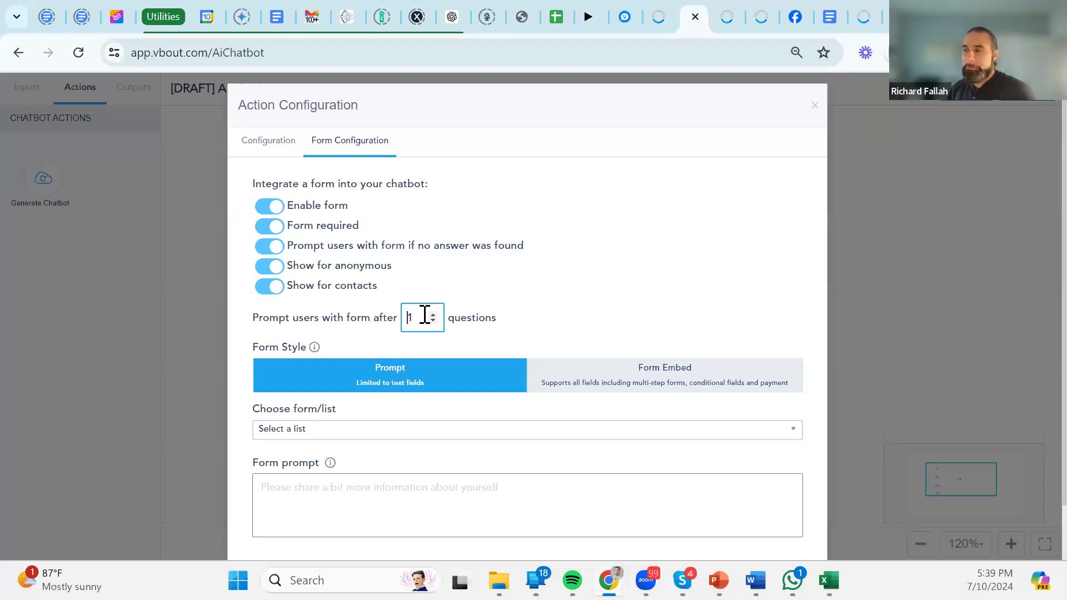
pyautogui.click(433, 315)
pyautogui.click(432, 315)
pyautogui.click(432, 315)
pyautogui.click(433, 315)
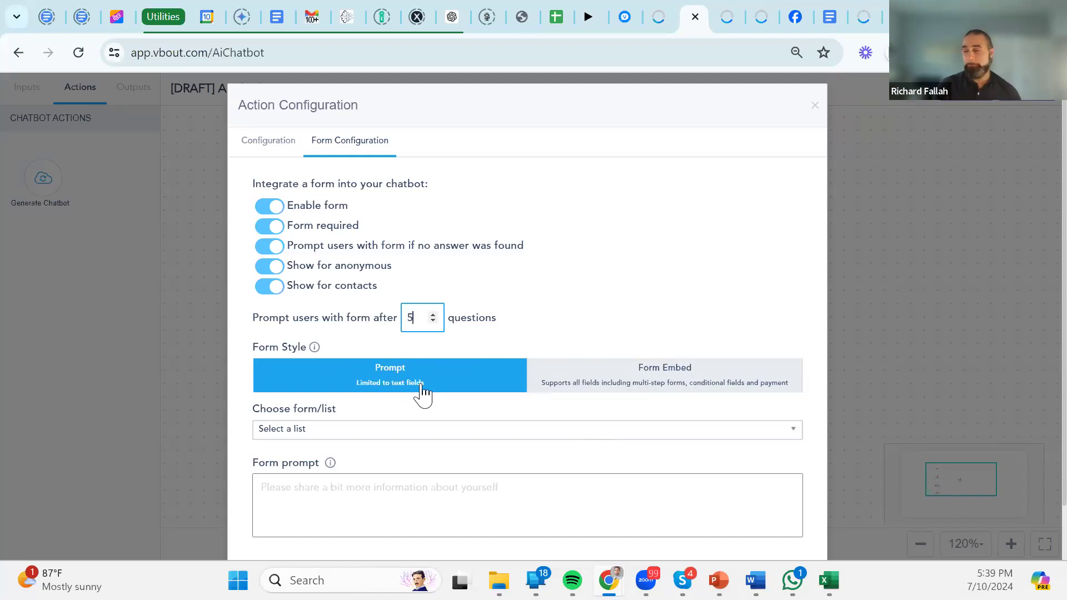
pyautogui.click(645, 374)
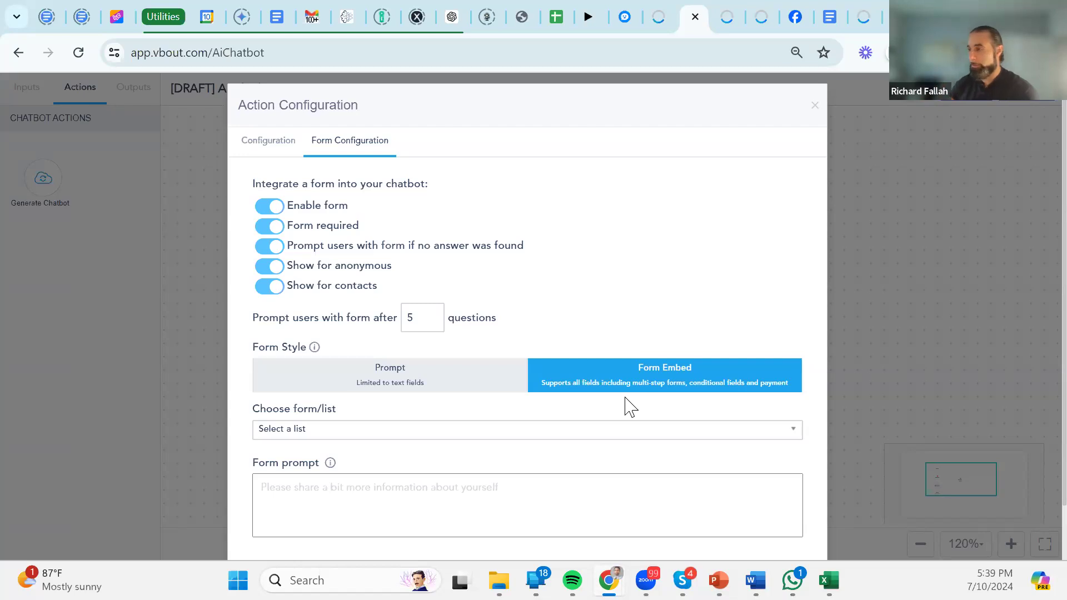
pyautogui.click(470, 389)
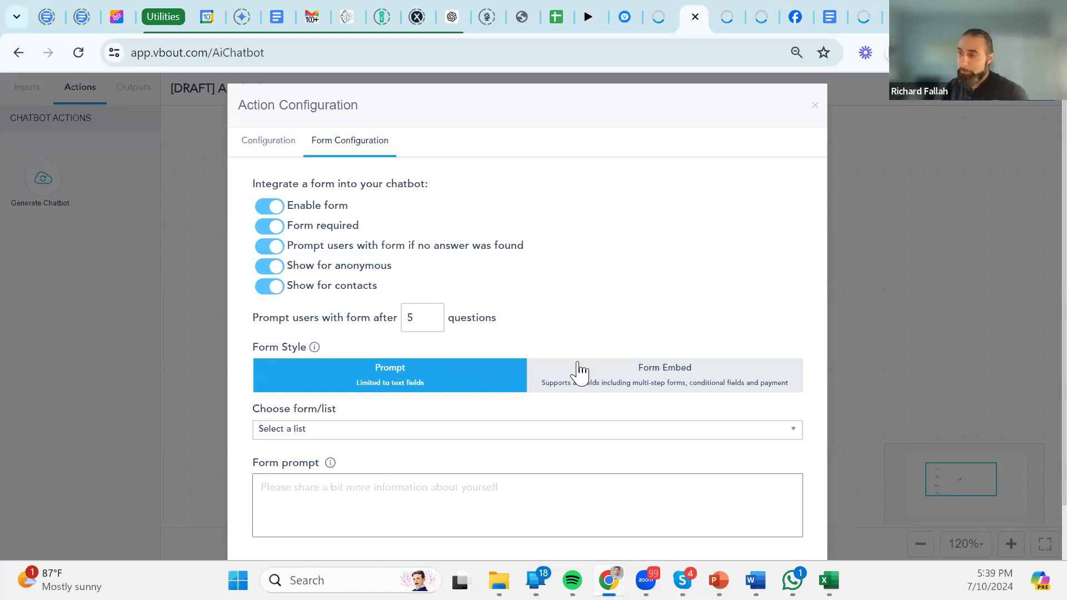
pyautogui.click(589, 374)
pyautogui.click(479, 388)
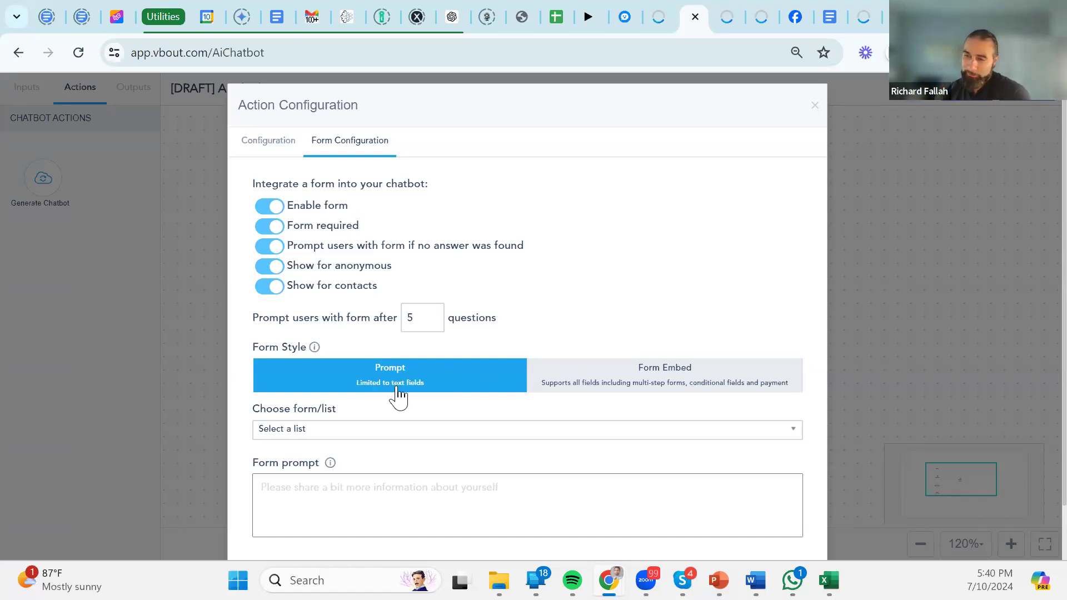
# Attach the ABC company form and remove its 'Details about your project' field.
pyautogui.click(342, 431)
pyautogui.scroll(-3, 412, 386)
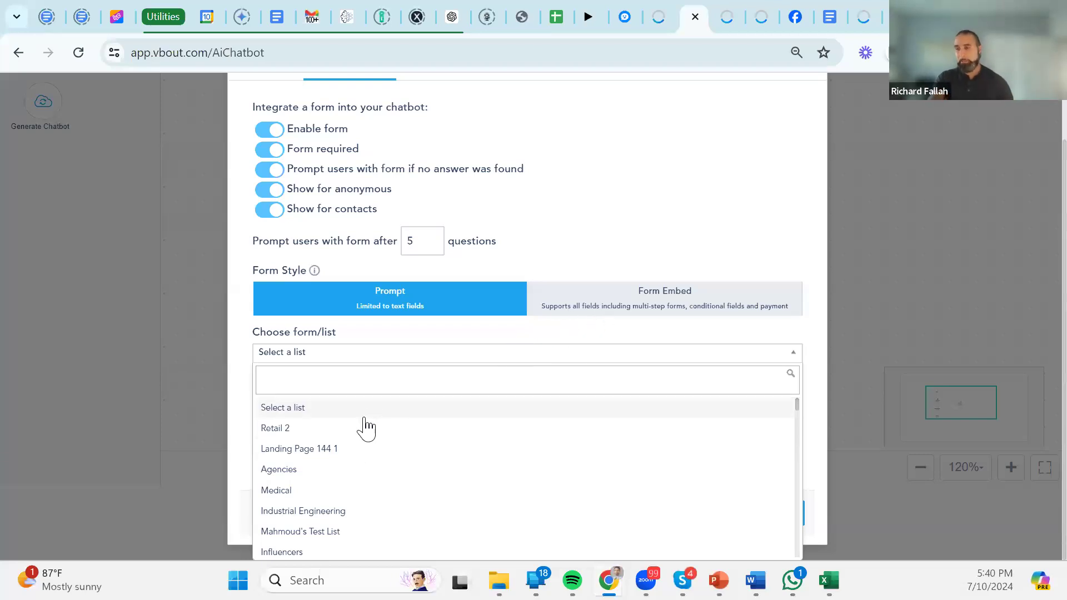
pyautogui.write('ab')
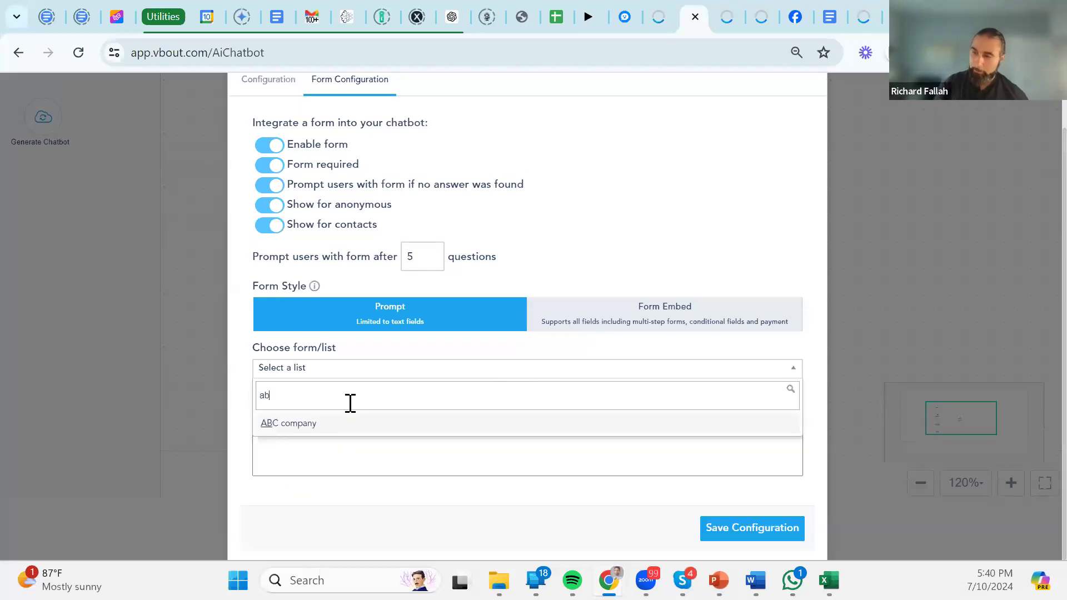
pyautogui.press('BackSpace')
pyautogui.press('BackSpace')
pyautogui.write('abd')
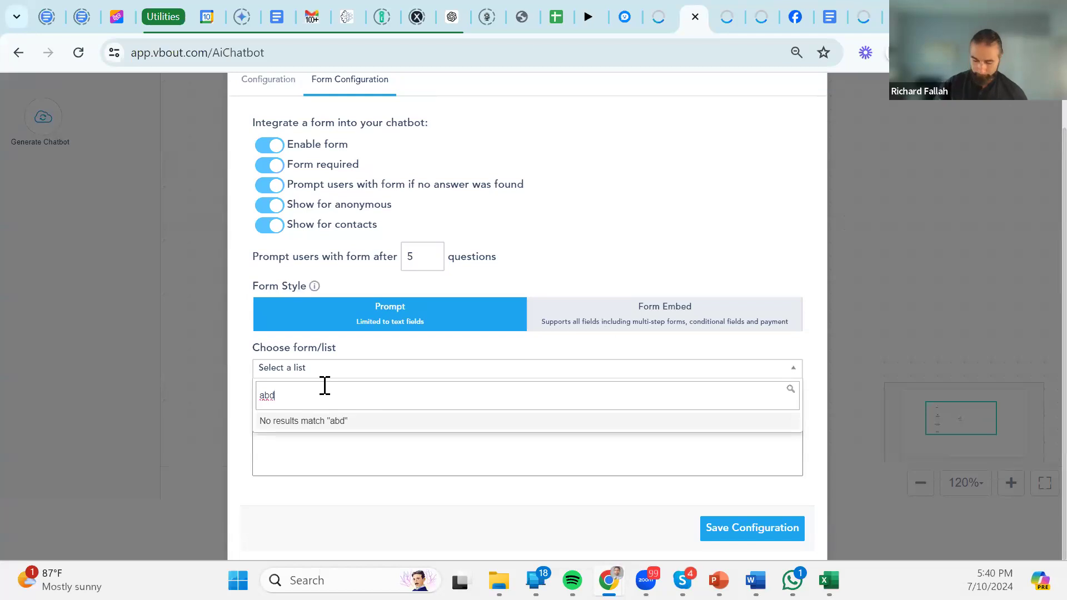
pyautogui.press('BackSpace')
pyautogui.write('c')
pyautogui.click(298, 426)
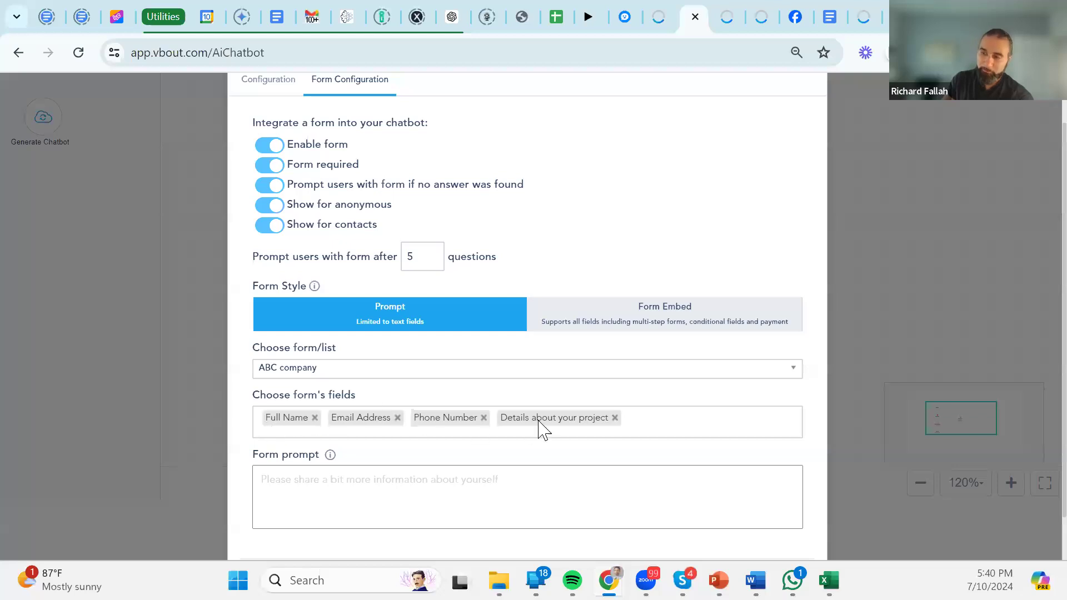
pyautogui.click(614, 418)
# Set prompt 'Please fill this form to reveal your coupon code.', choose Form Embed, and save.
pyautogui.click(404, 525)
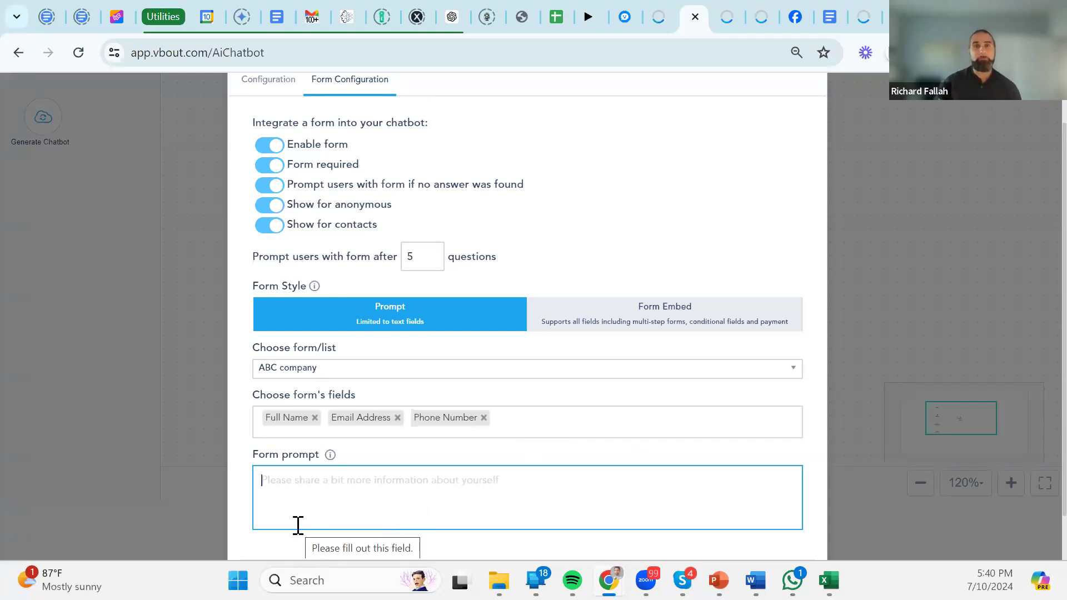
pyautogui.write('Please fill thi')
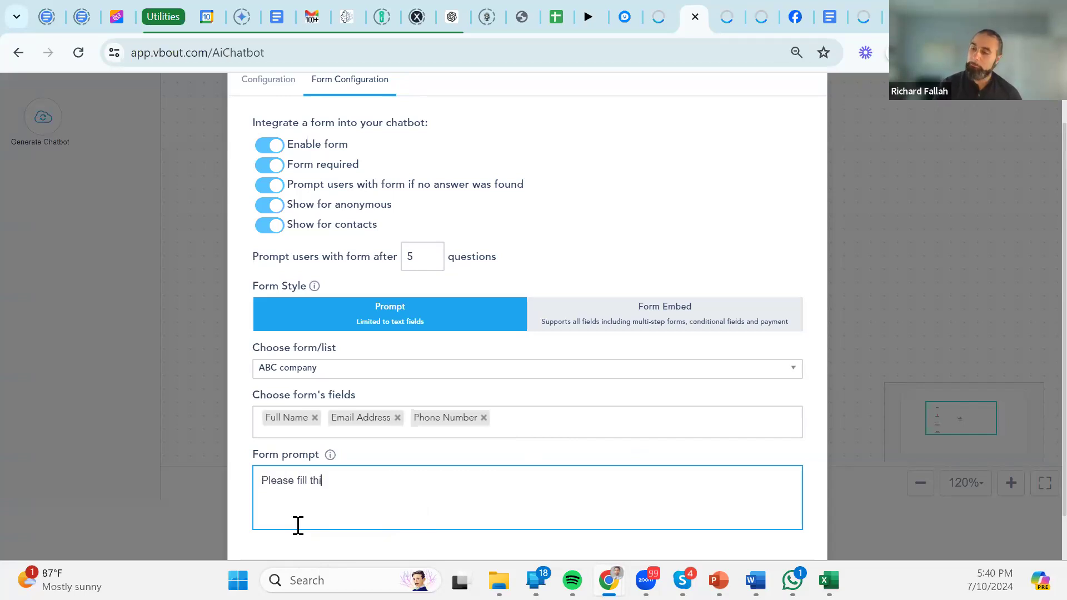
pyautogui.write('s form to reveal ')
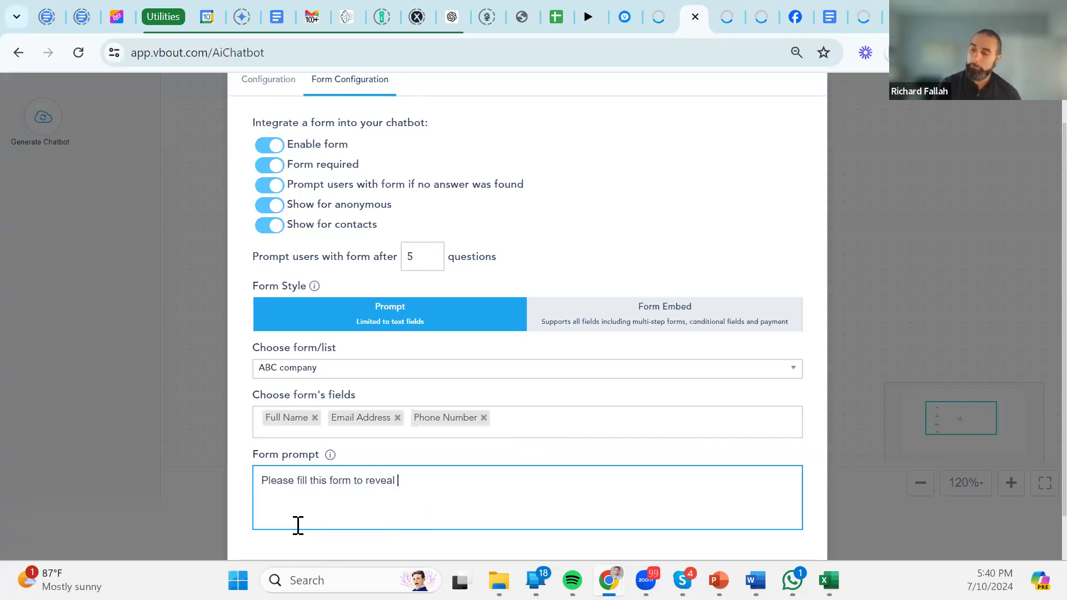
pyautogui.write('your coupon code.')
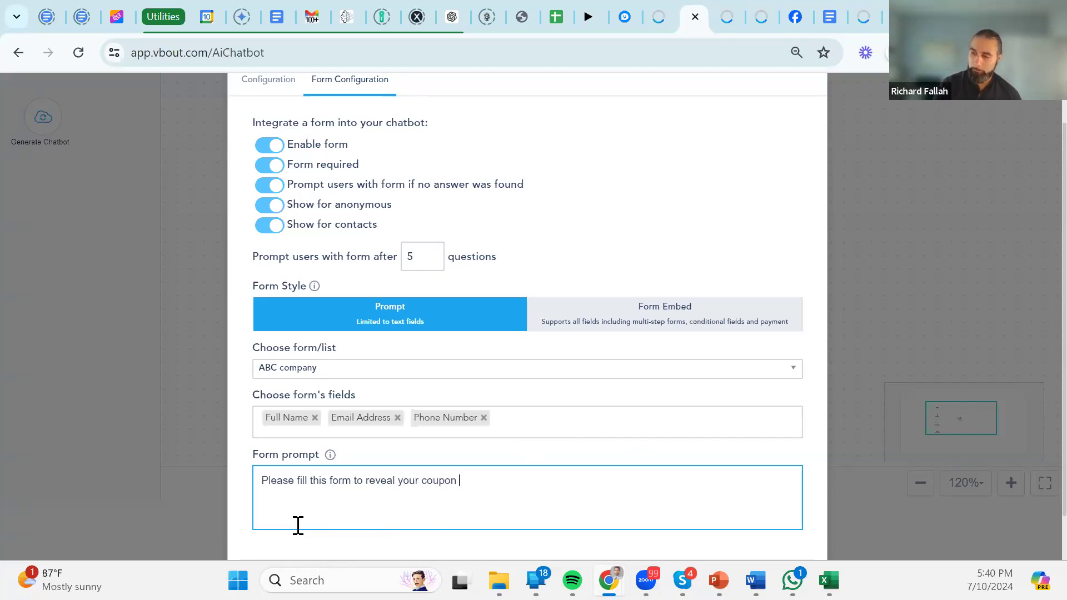
pyautogui.click(648, 318)
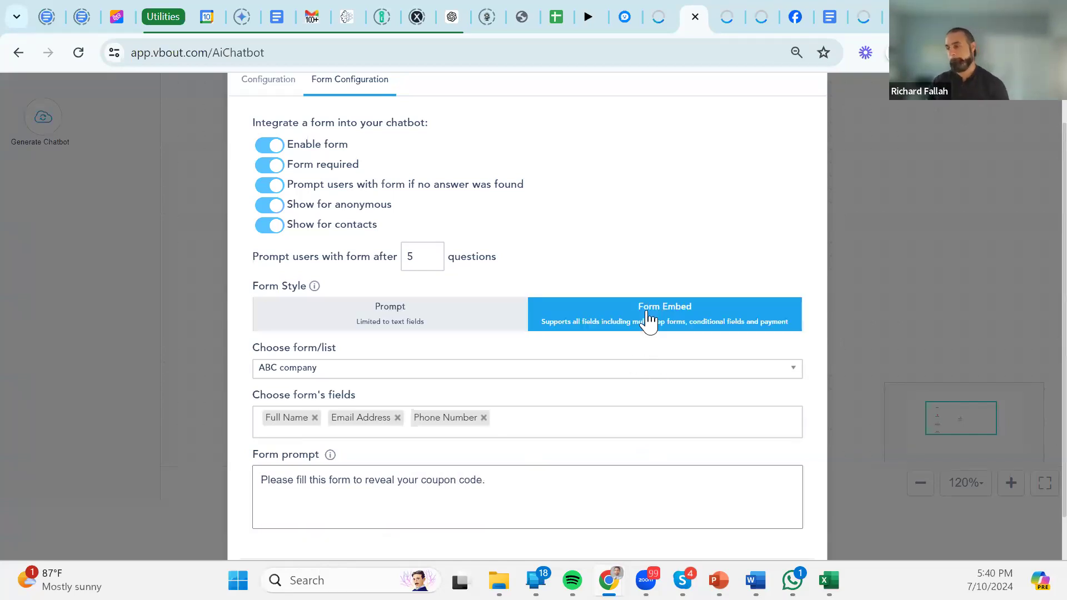
pyautogui.scroll(-1, 651, 344)
pyautogui.scroll(2, 583, 362)
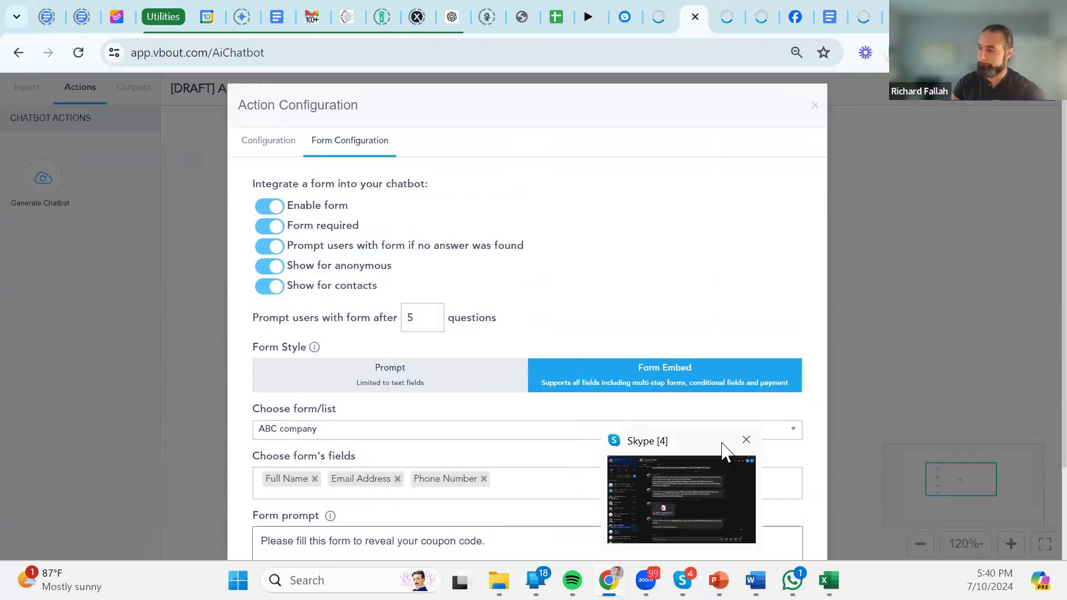
pyautogui.scroll(-2, 800, 411)
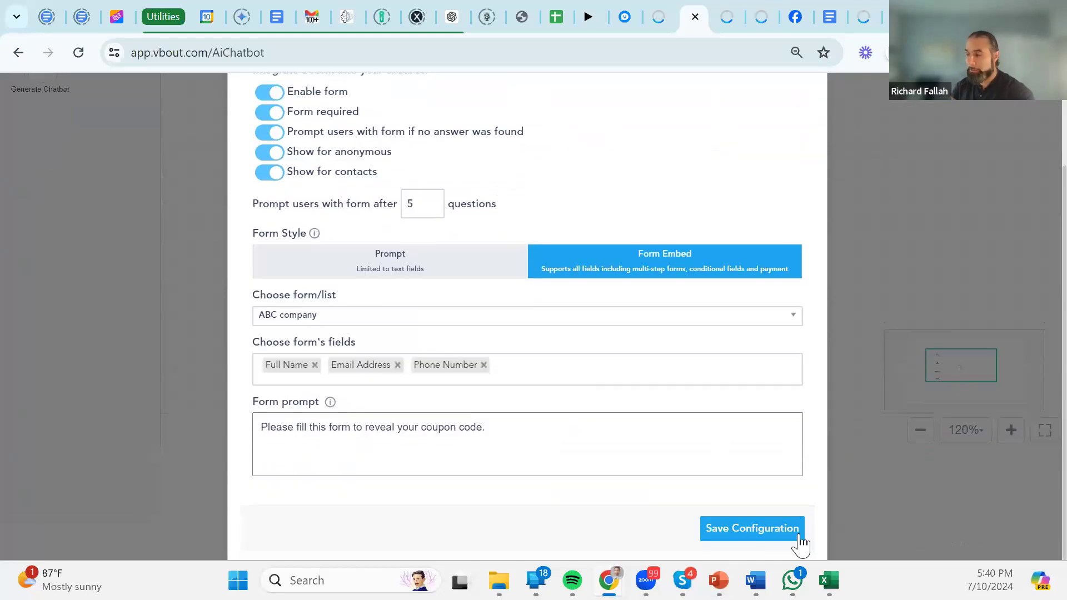
pyautogui.click(767, 522)
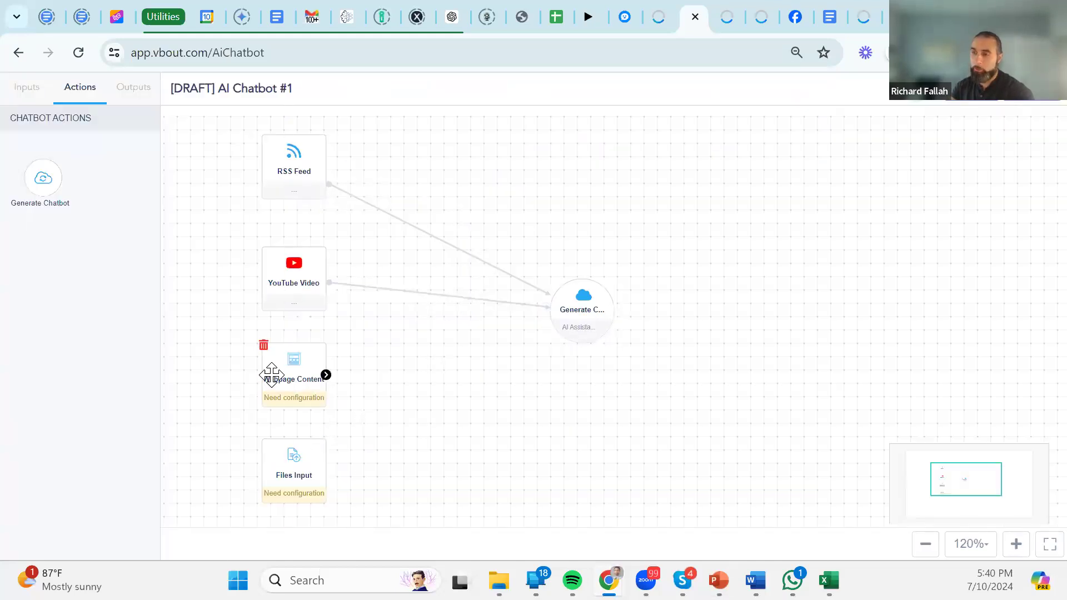
# Delete the Webpage Content and Files Input nodes, then drag Generate Chatbot up beside its remaining inputs.
pyautogui.click(262, 346)
pyautogui.click(262, 444)
pyautogui.moveTo(589, 310); pyautogui.dragTo(558, 229)
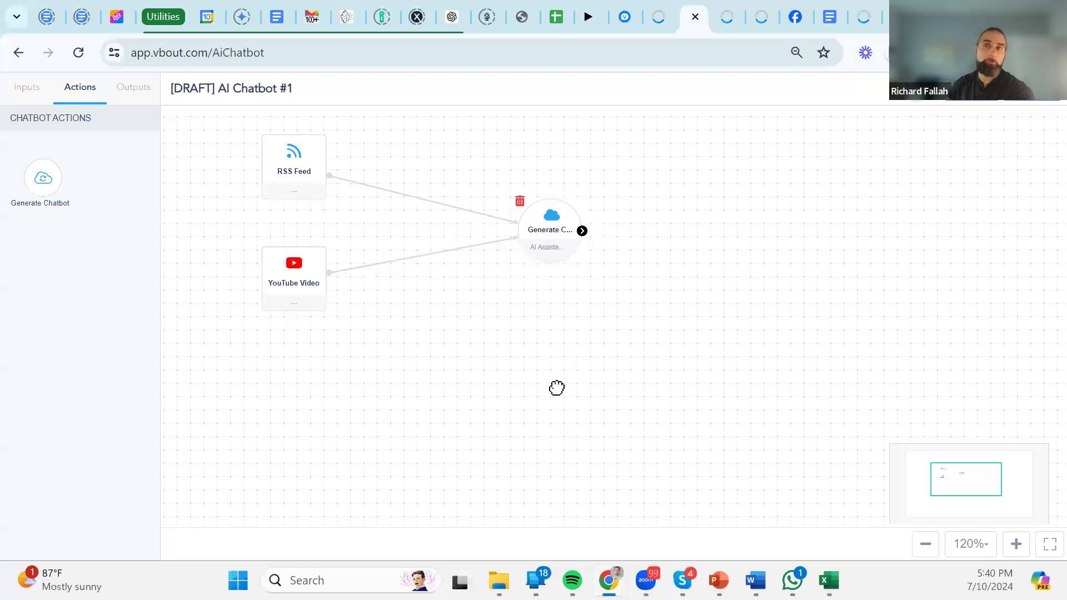
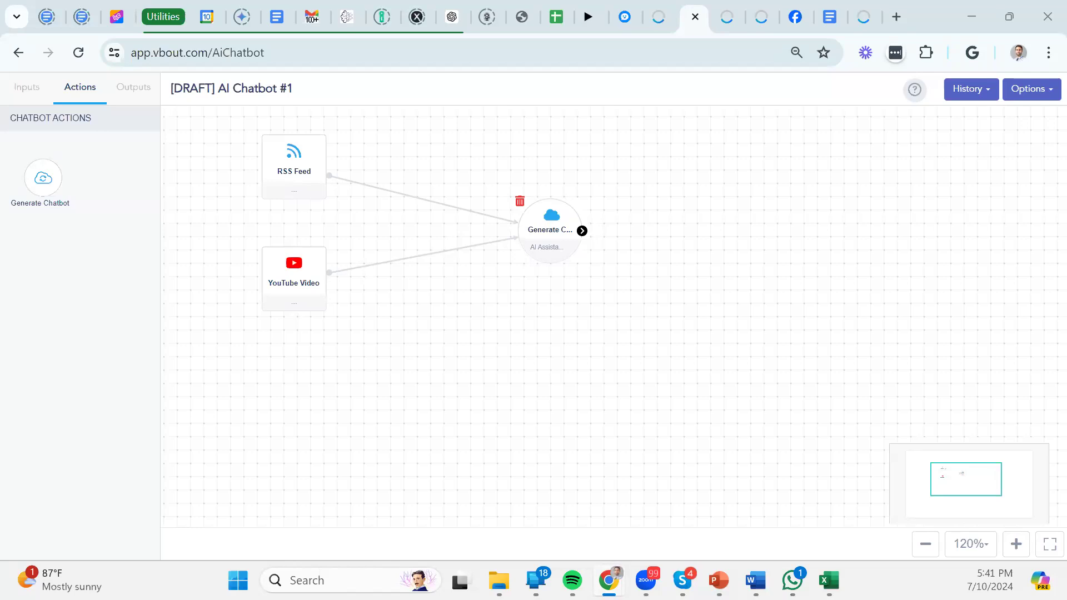
# Return to the ListBuilder tab and show the contact Lists table with the Landing Page 144 1 row.
pyautogui.click(666, 15)
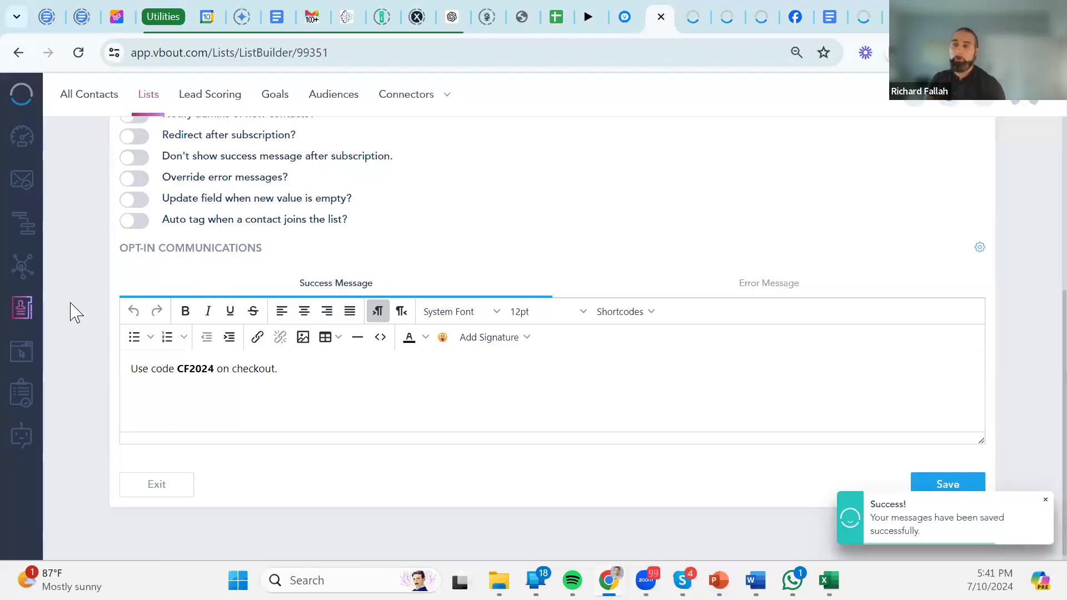
pyautogui.click(150, 103)
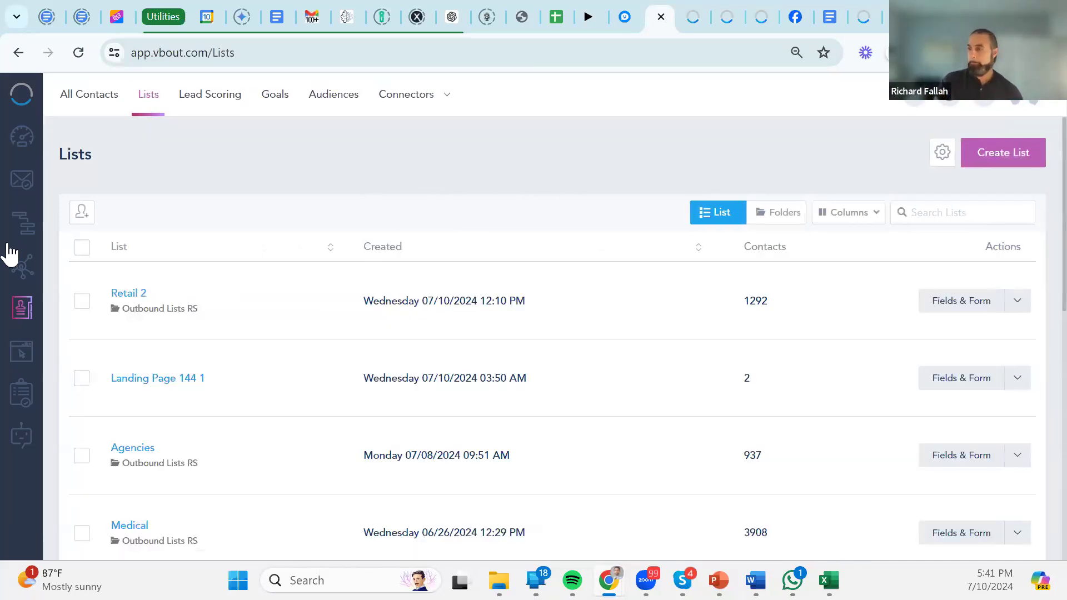
pyautogui.scroll(-6, 352, 262)
pyautogui.scroll(3, 278, 222)
pyautogui.moveTo(206, 212); pyautogui.dragTo(121, 211)
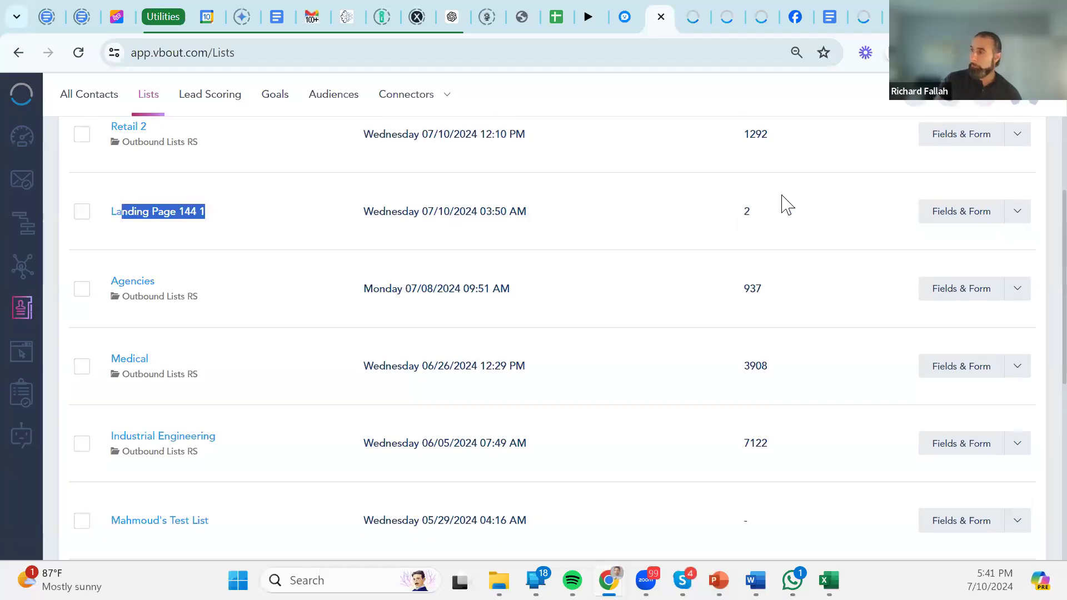
# Open the Fields & Form builder for Landing Page 144 1 and peek at Default Fields.
pyautogui.click(962, 223)
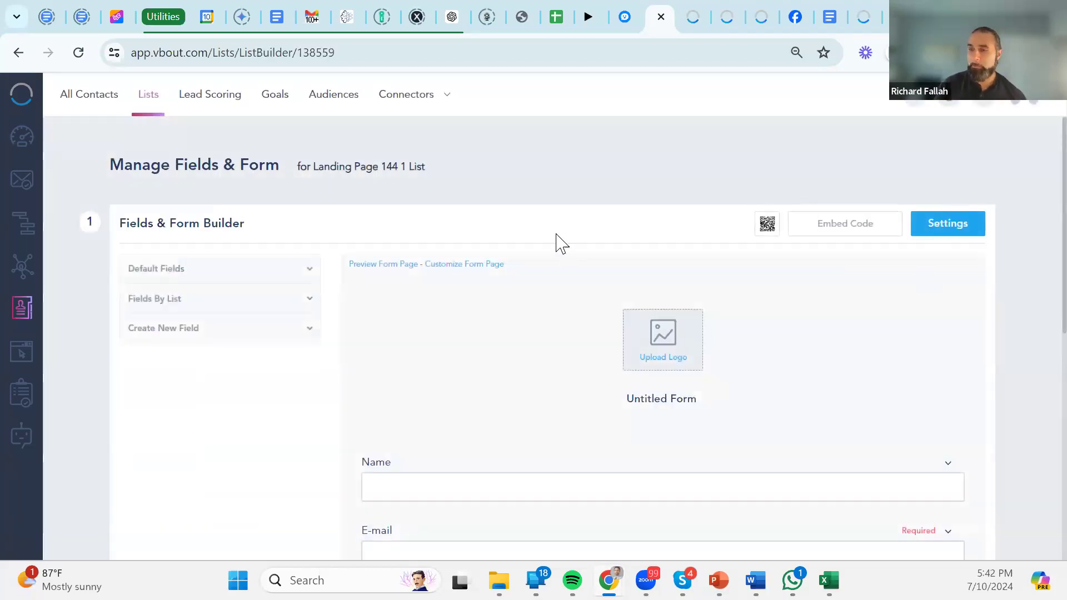
pyautogui.scroll(-6, 559, 240)
pyautogui.scroll(5, 333, 231)
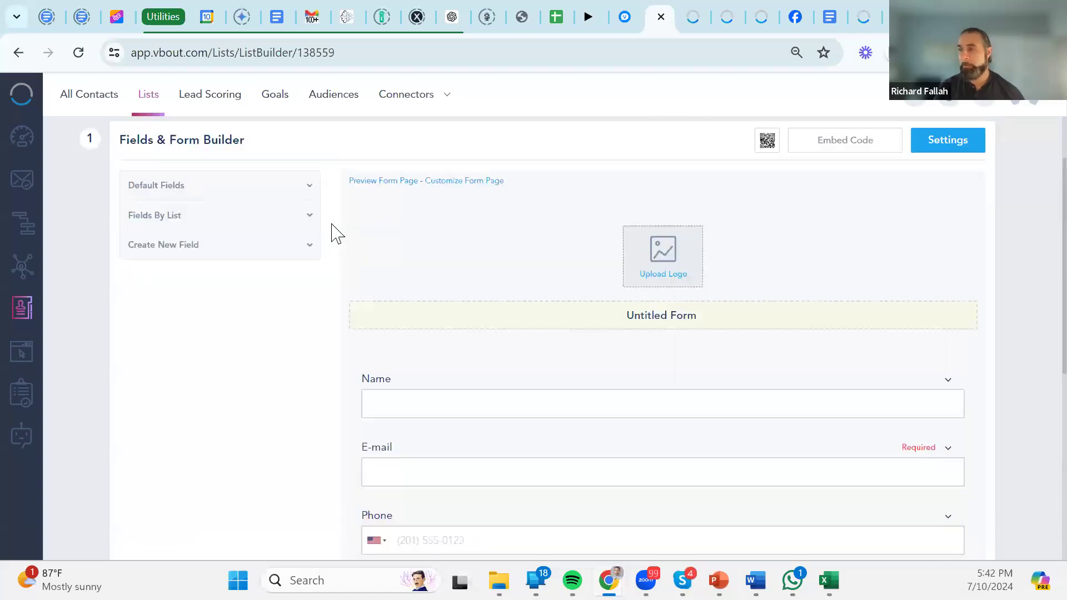
pyautogui.click(291, 195)
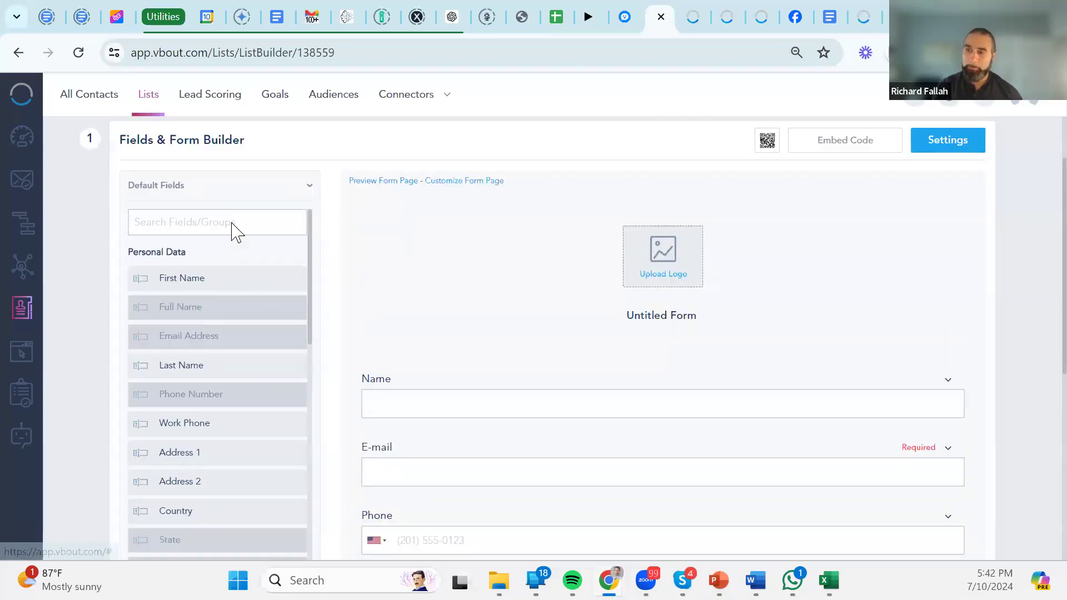
pyautogui.click(306, 196)
# Browse the Create New Field types, including the Payment field options.
pyautogui.click(310, 249)
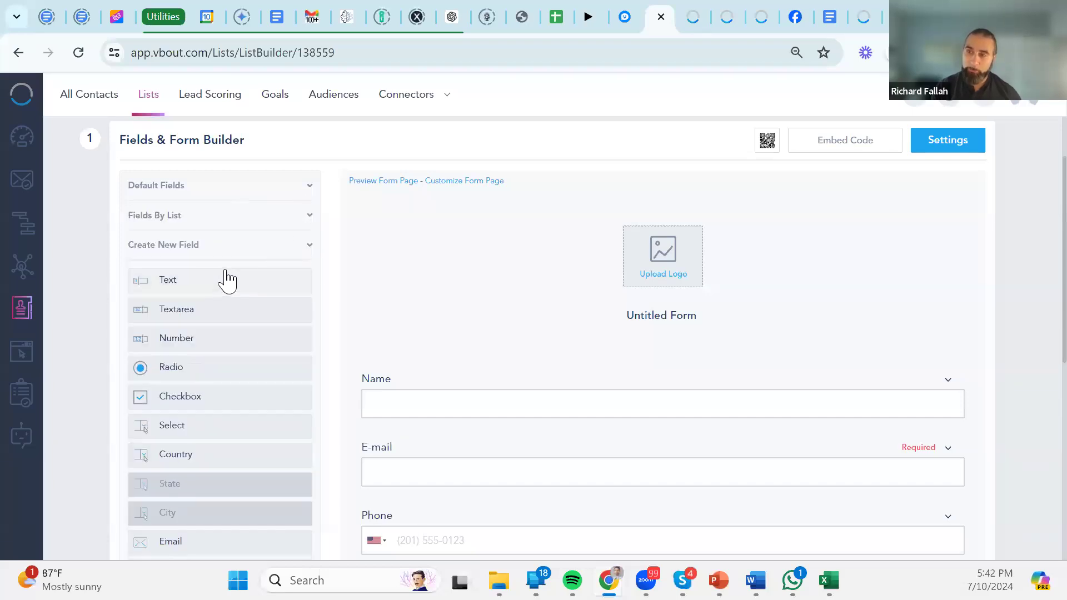
pyautogui.scroll(-2, 189, 306)
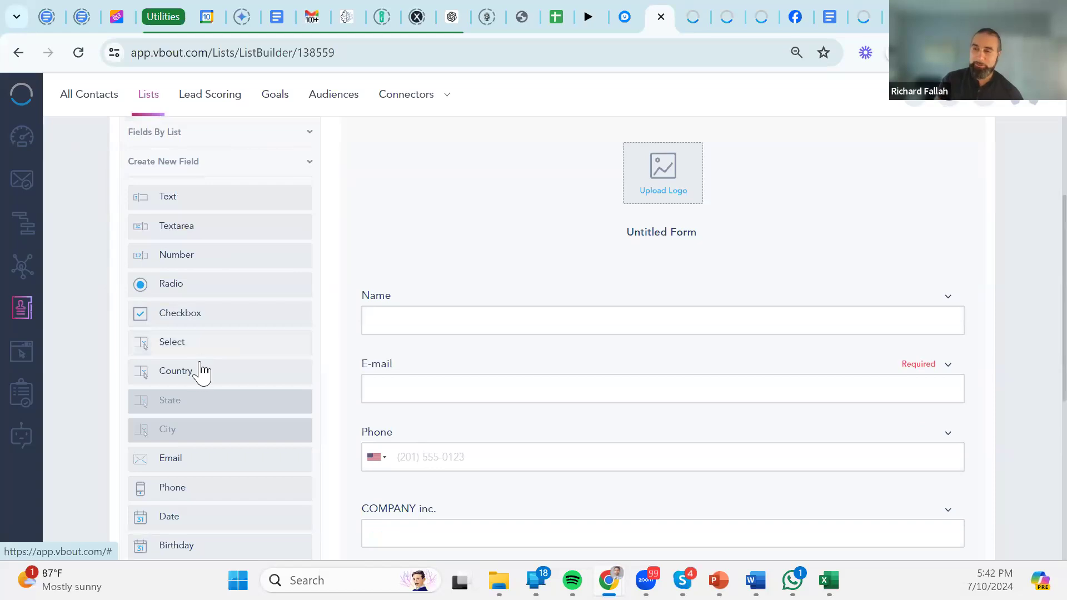
pyautogui.scroll(-1, 199, 261)
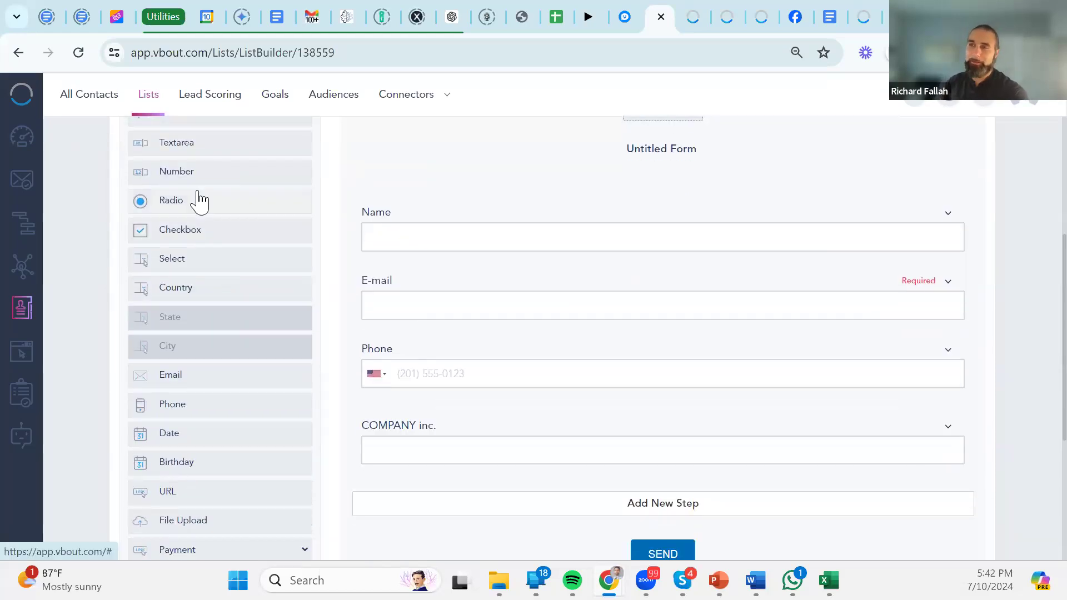
pyautogui.scroll(1, 201, 204)
pyautogui.scroll(-1, 211, 227)
pyautogui.scroll(-2, 220, 256)
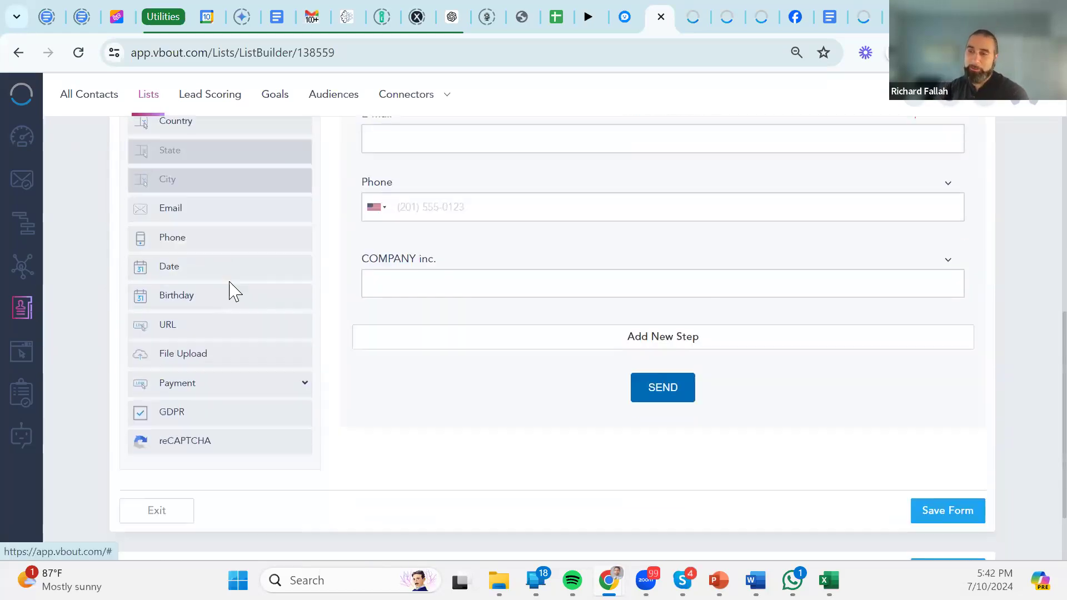
pyautogui.click(294, 394)
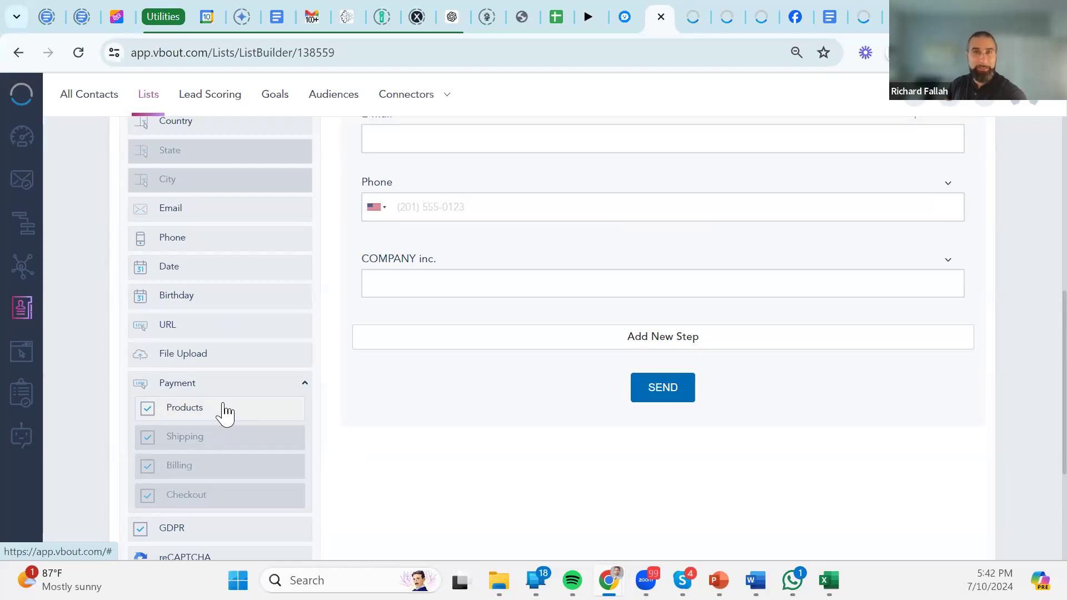
pyautogui.scroll(-3, 244, 423)
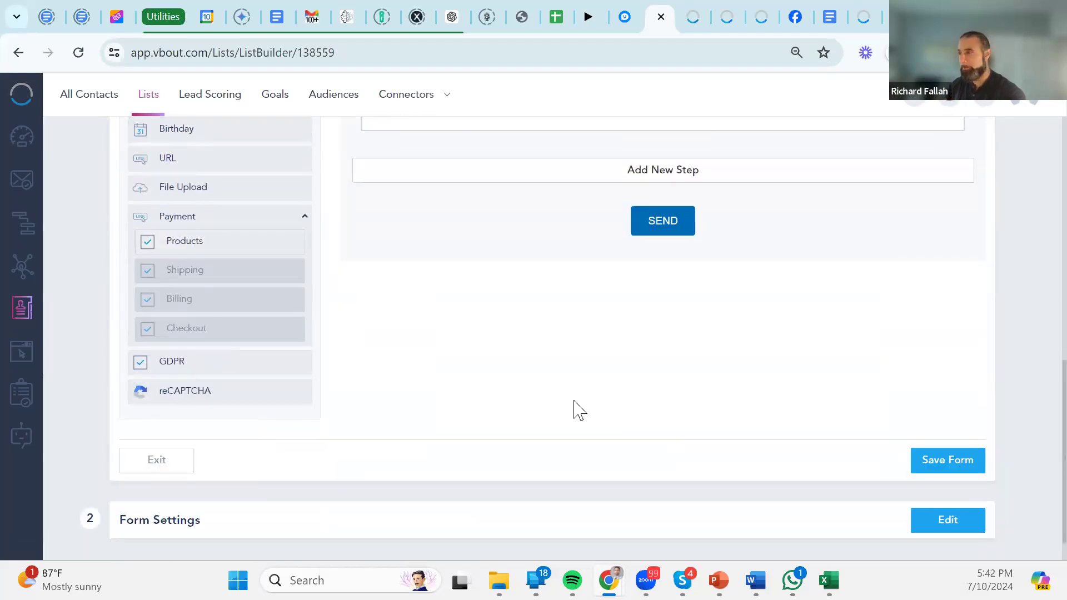
pyautogui.scroll(3, 575, 414)
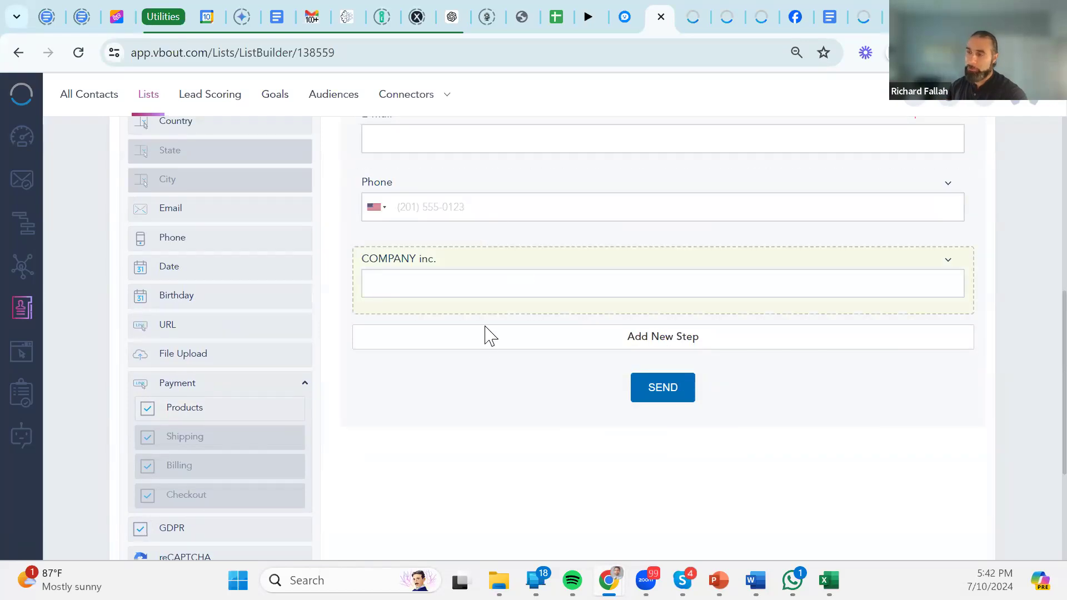
pyautogui.scroll(3, 439, 213)
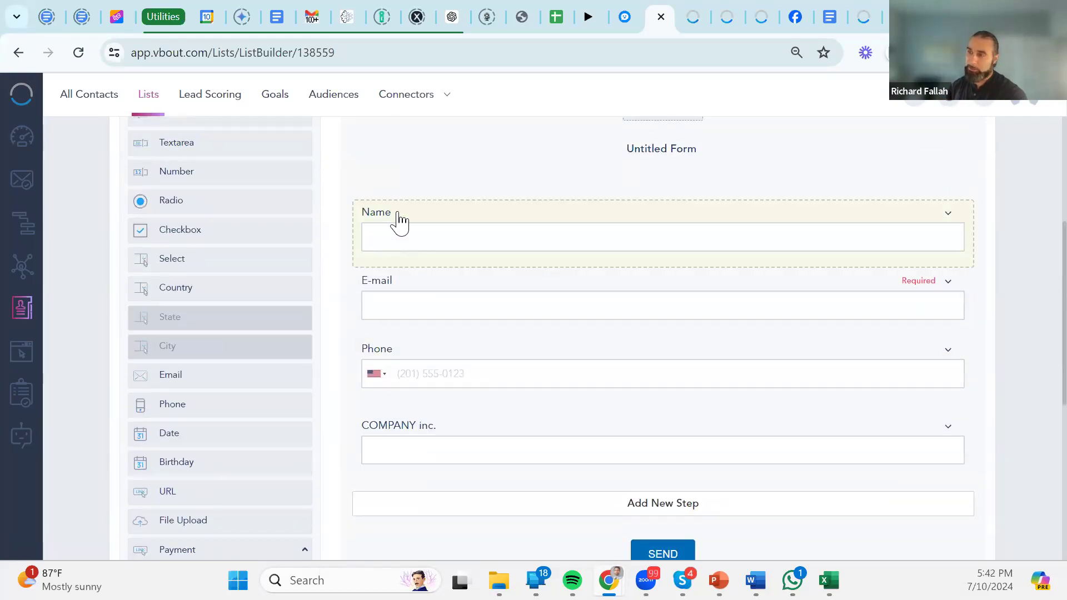
# Expand the Name field block and review its settings.
pyautogui.click(407, 235)
pyautogui.scroll(-1, 417, 389)
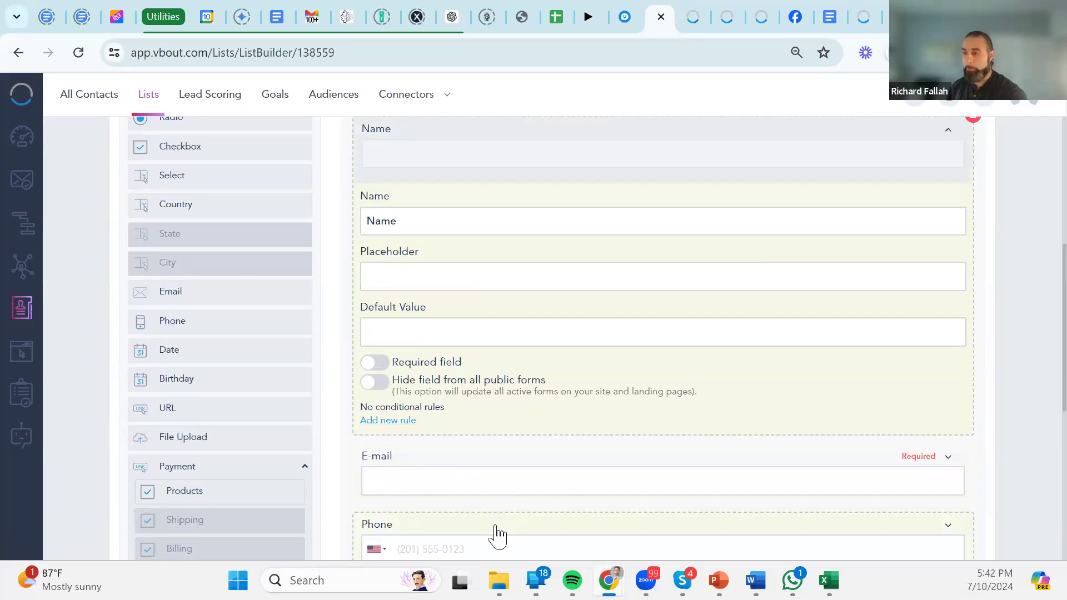
pyautogui.scroll(-5, 601, 278)
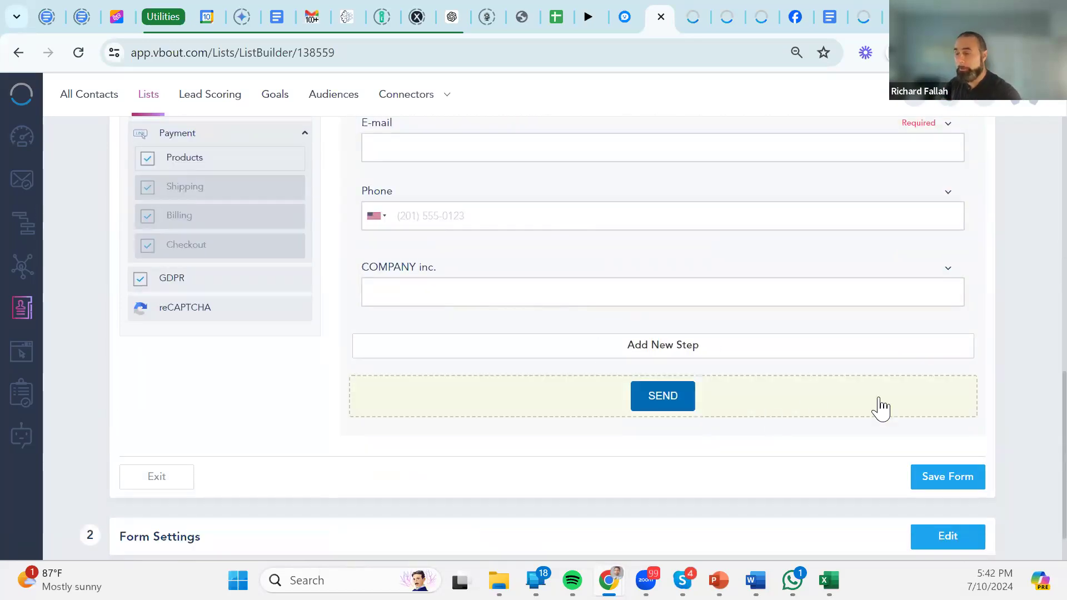
pyautogui.scroll(7, 879, 409)
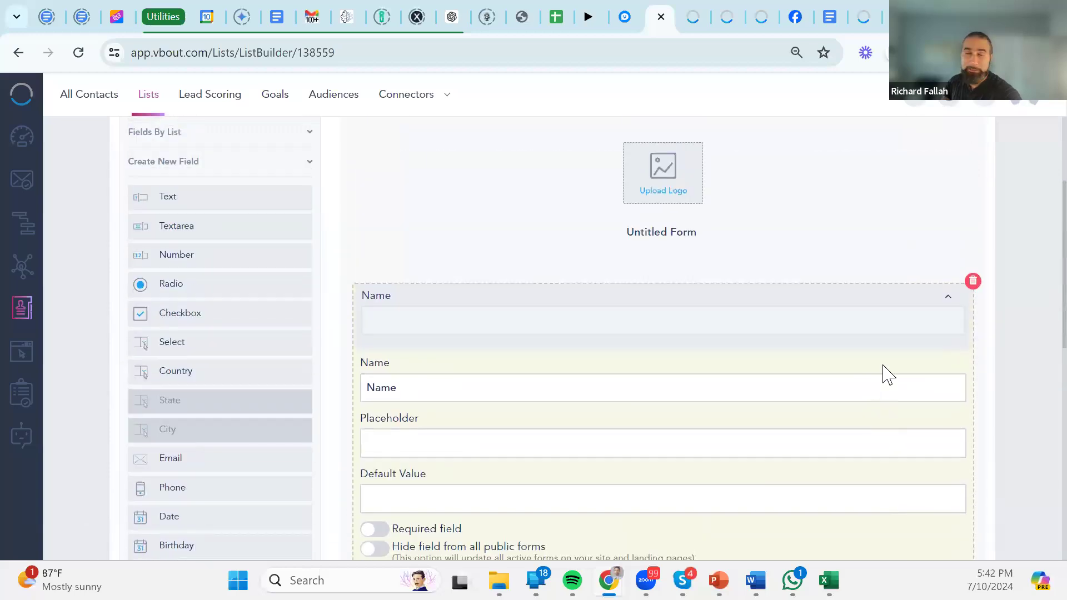
pyautogui.scroll(3, 872, 382)
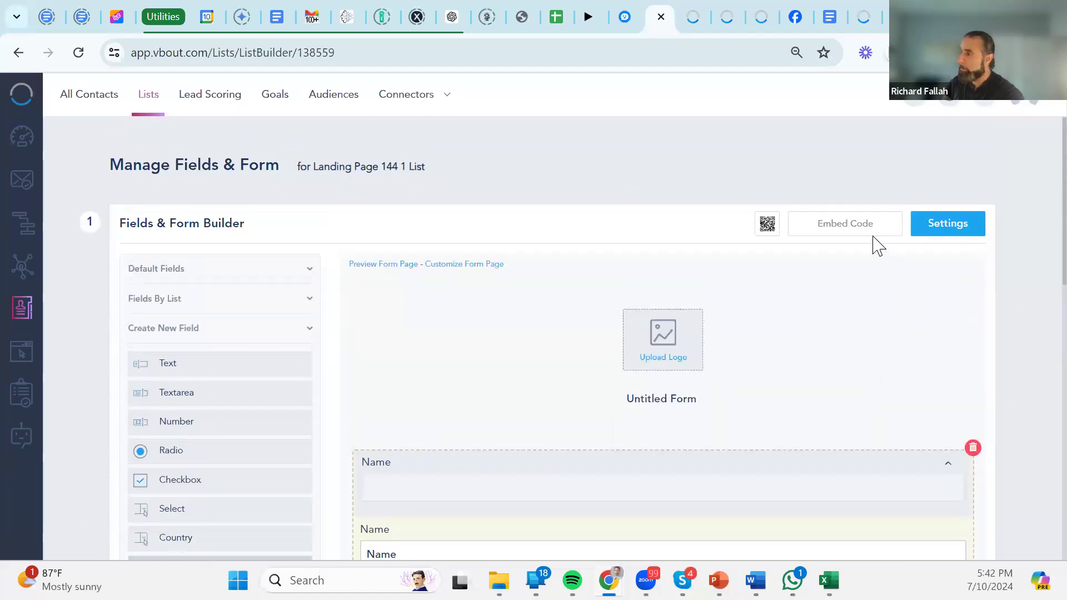
pyautogui.click(860, 226)
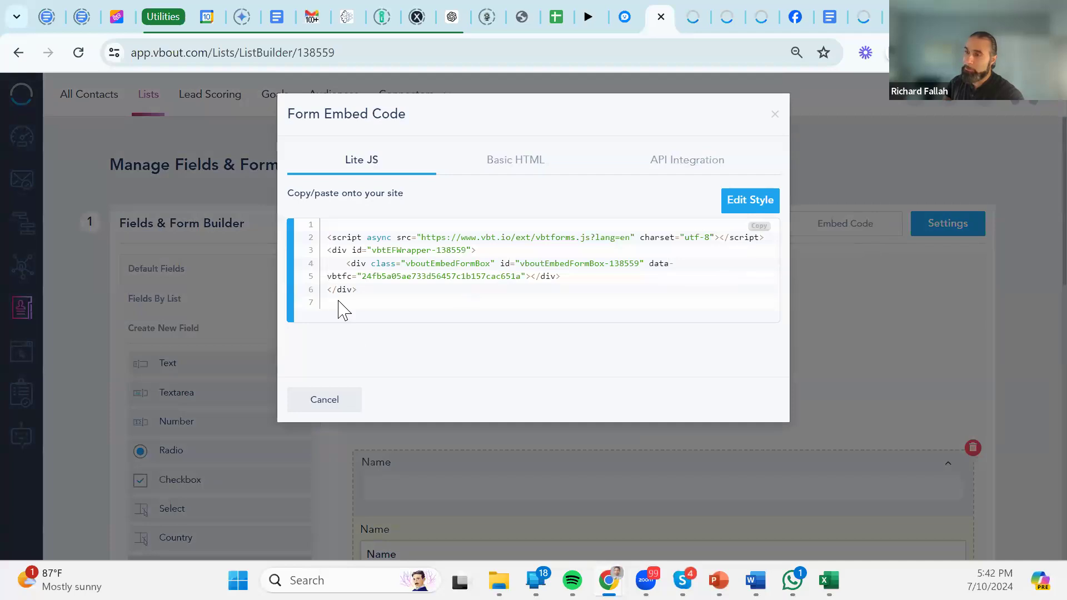
pyautogui.moveTo(358, 290); pyautogui.dragTo(318, 238)
pyautogui.click(476, 378)
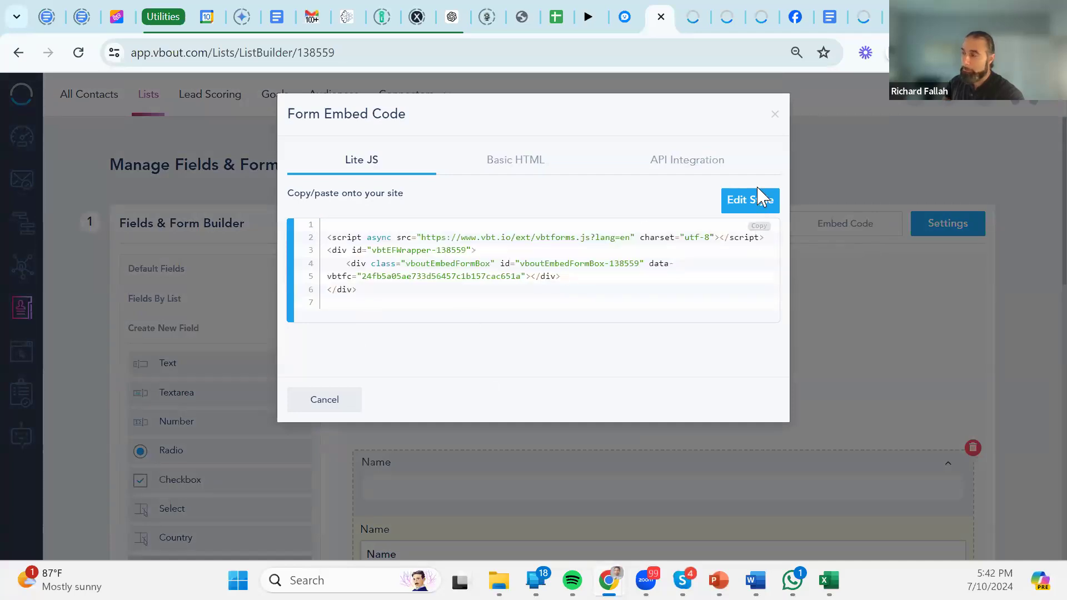
pyautogui.click(753, 207)
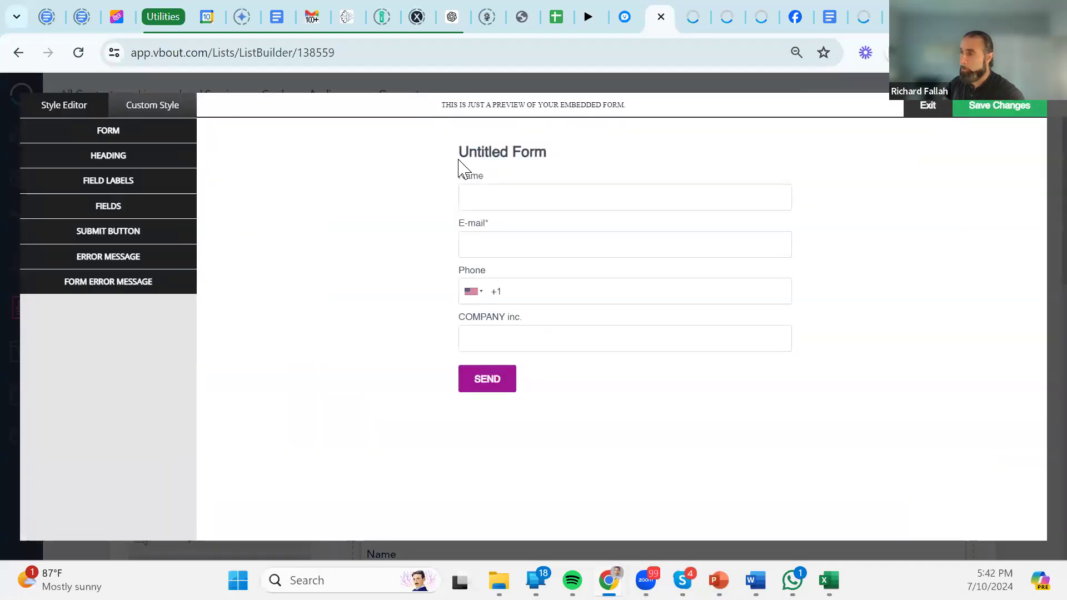
pyautogui.click(157, 155)
pyautogui.click(142, 221)
pyautogui.click(292, 181)
pyautogui.click(928, 106)
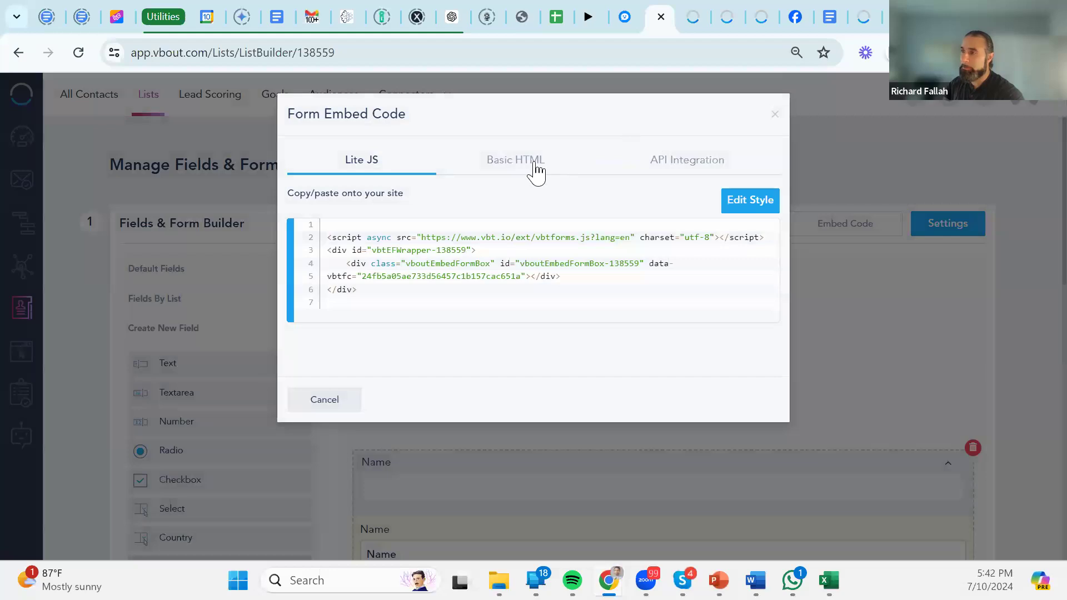
pyautogui.click(775, 117)
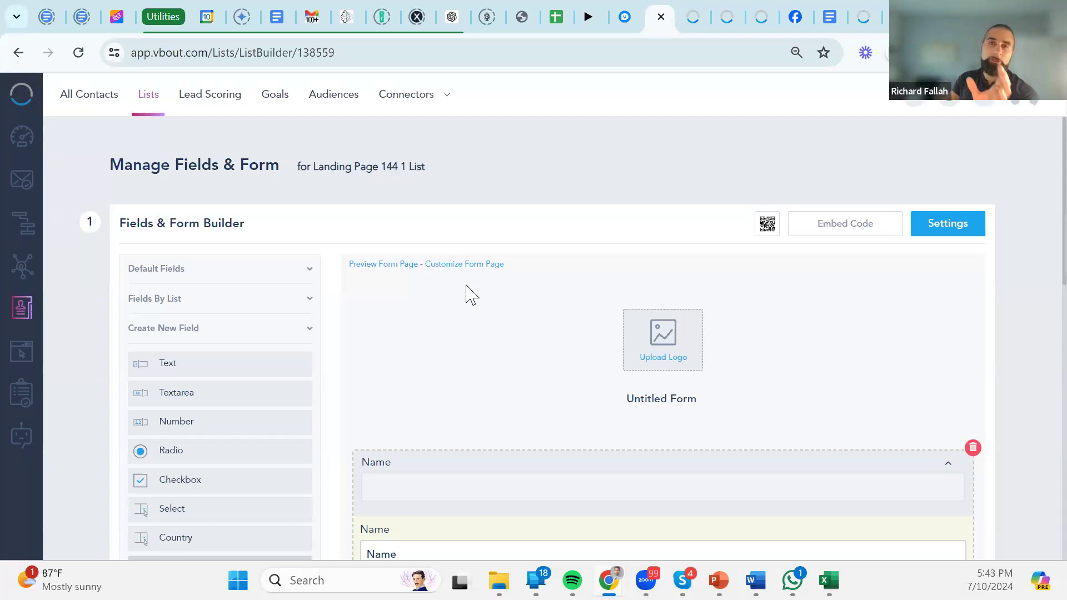
pyautogui.click(439, 266)
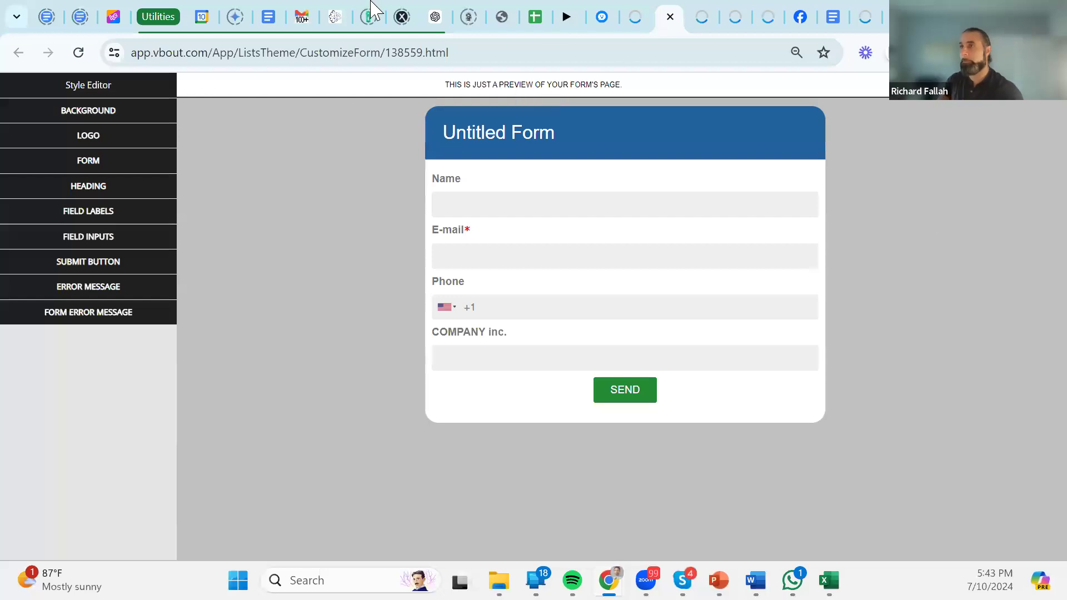
pyautogui.click(670, 16)
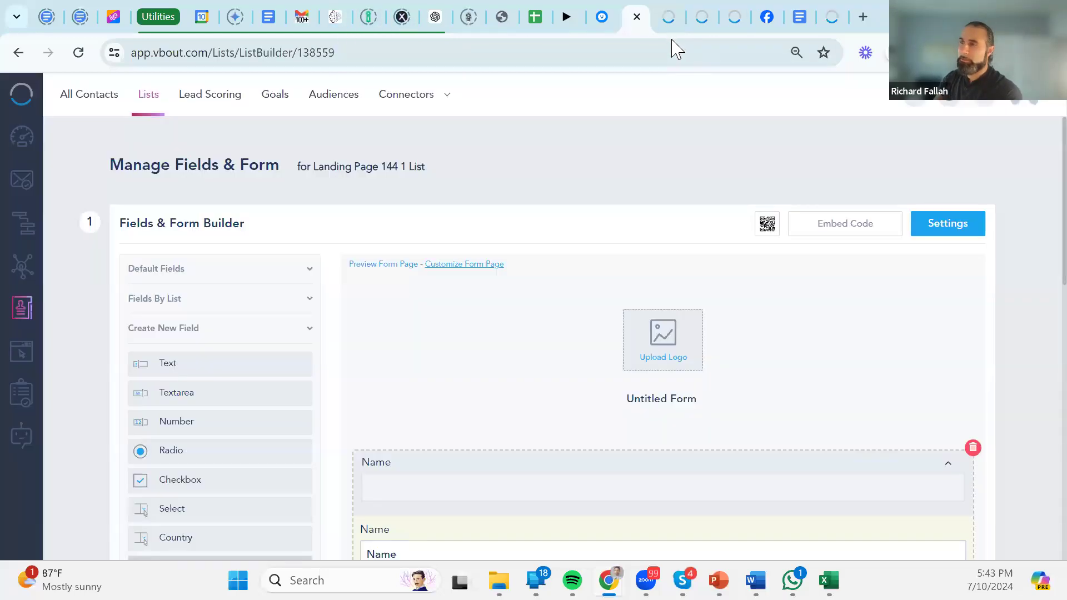
pyautogui.click(398, 264)
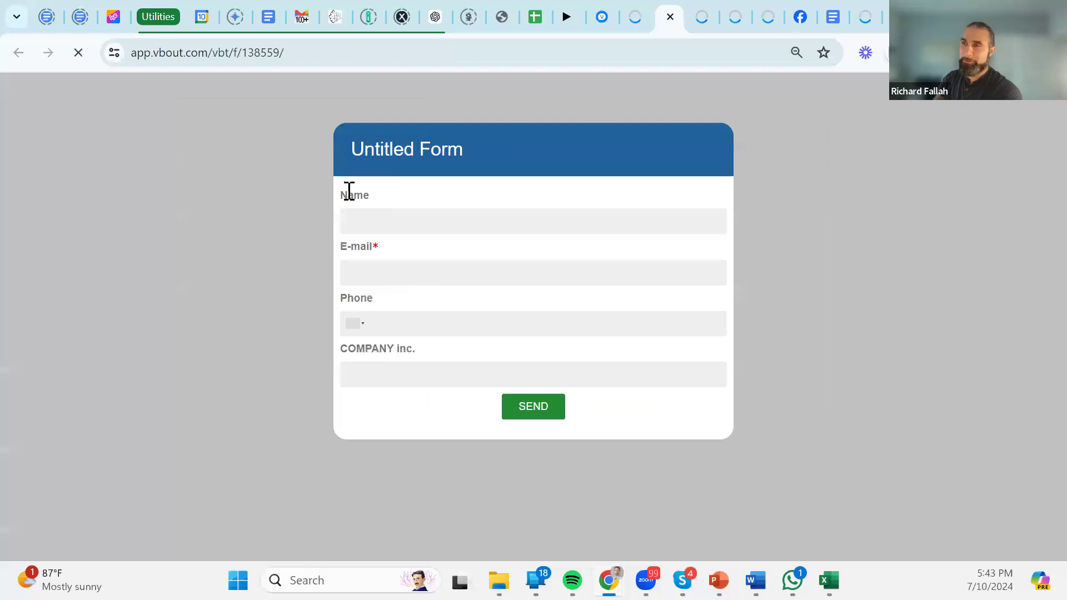
pyautogui.moveTo(469, 154); pyautogui.dragTo(389, 139)
pyautogui.moveTo(336, 98); pyautogui.dragTo(706, 175)
pyautogui.click(695, 127)
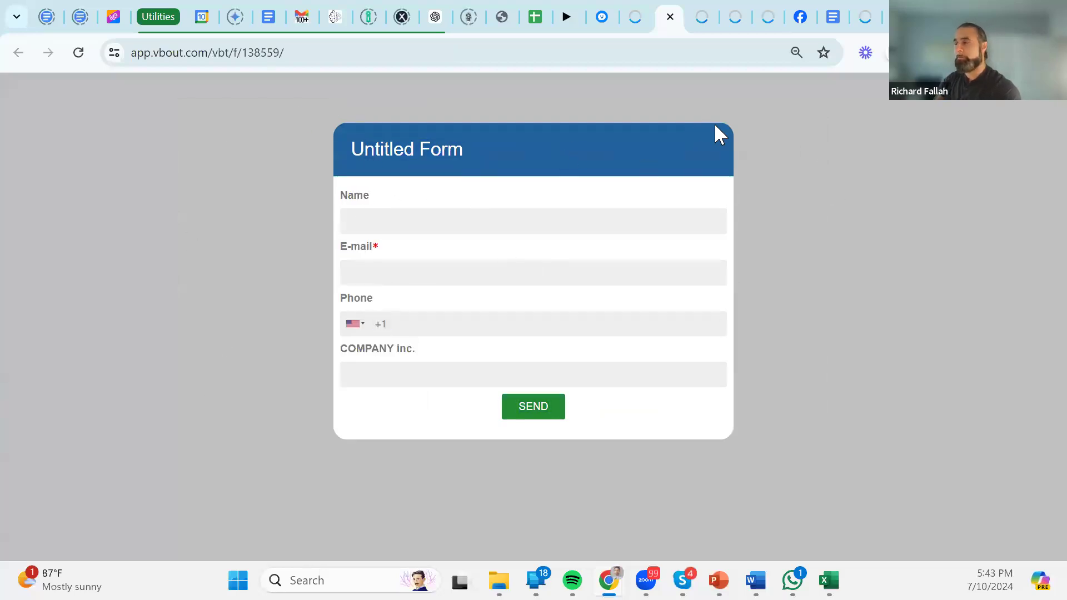
pyautogui.click(669, 17)
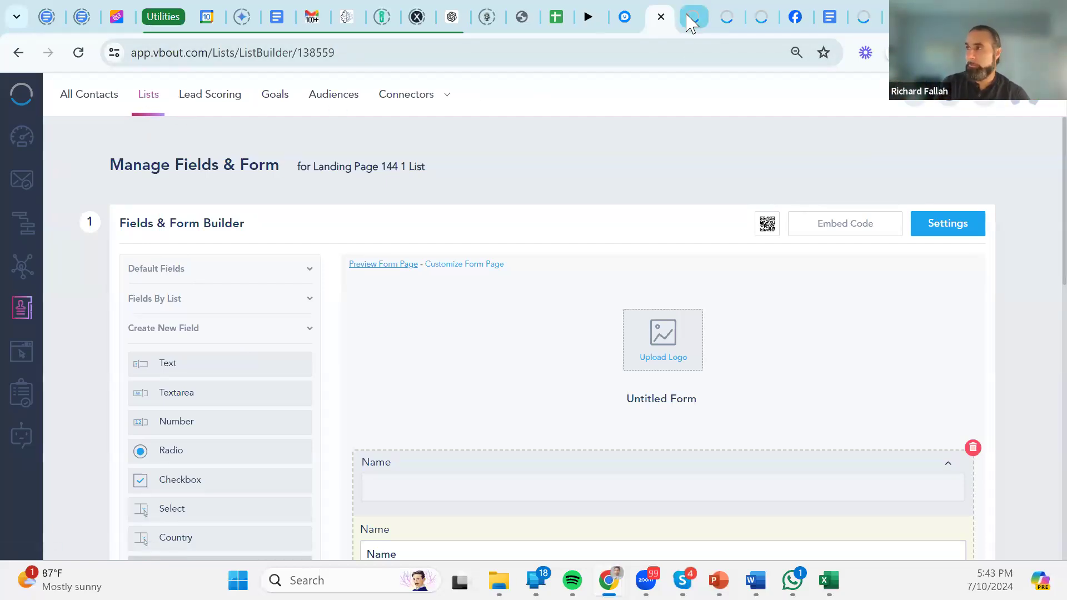
pyautogui.click(957, 231)
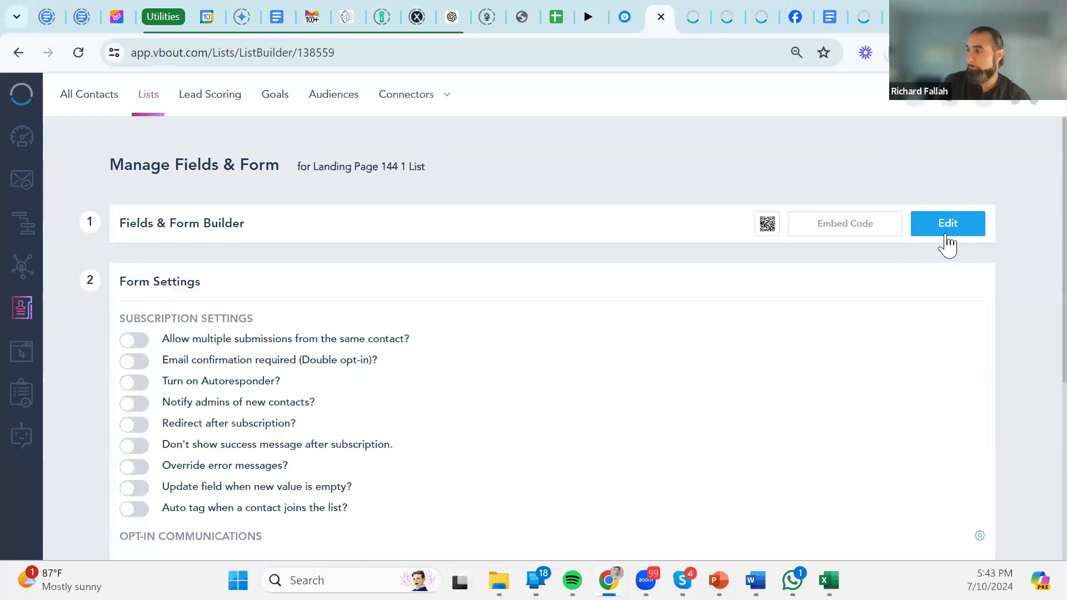
pyautogui.scroll(-1, 289, 297)
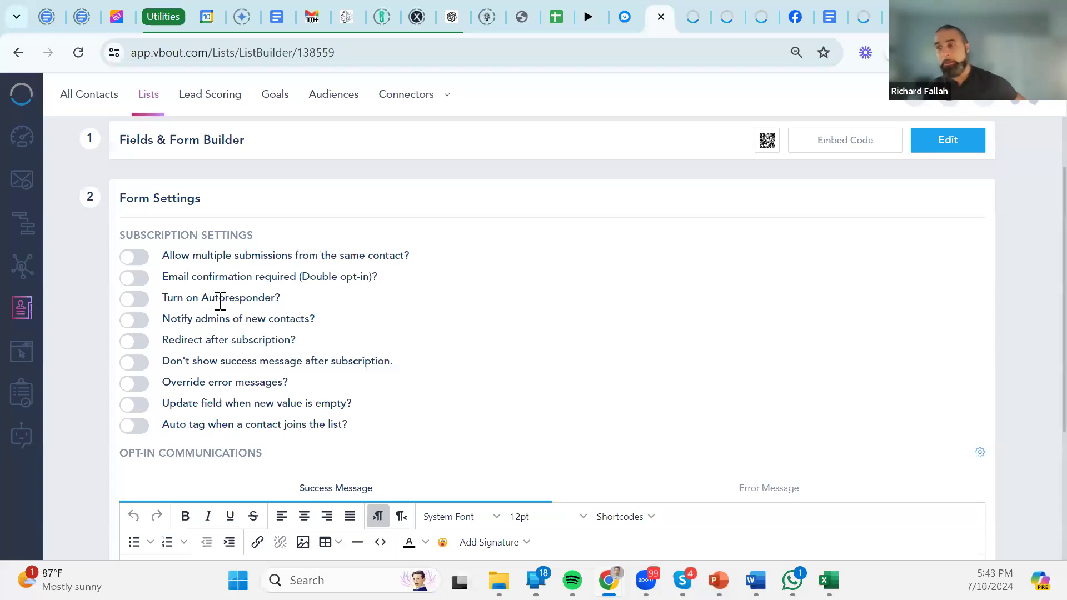
pyautogui.click(134, 300)
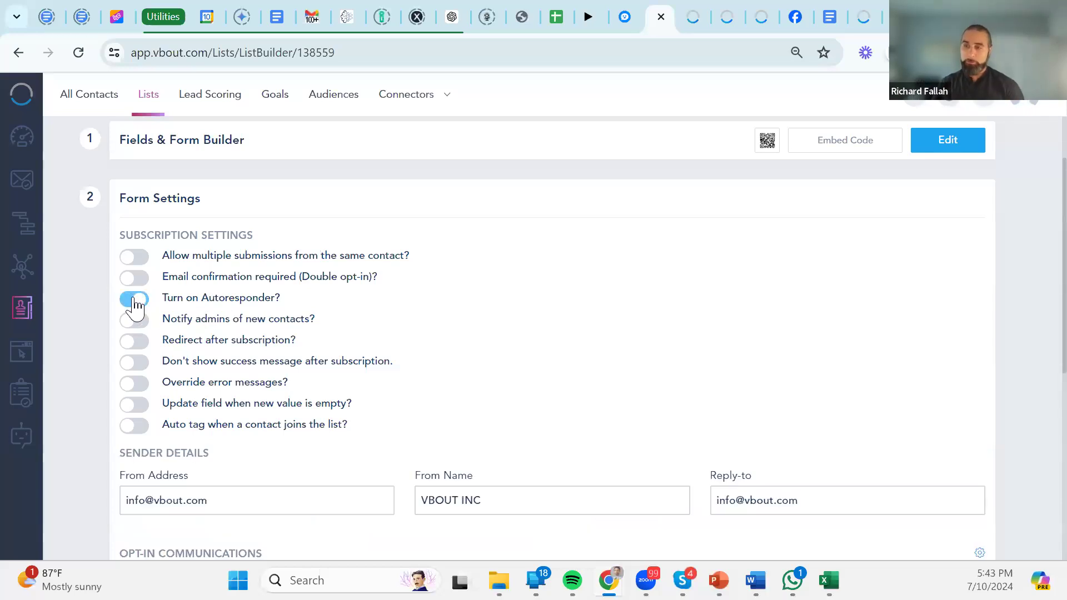
pyautogui.click(134, 300)
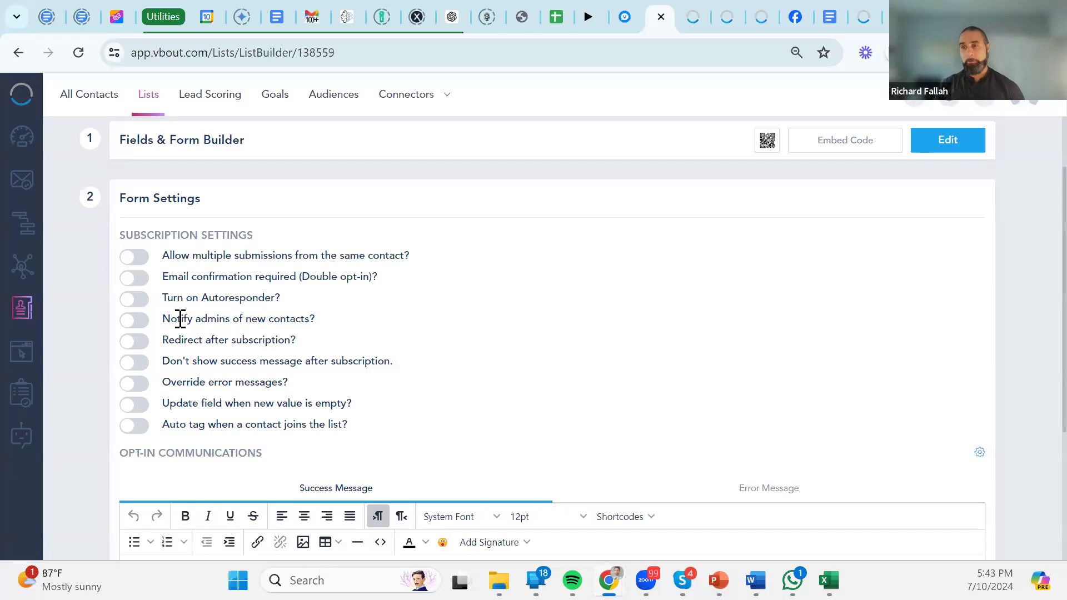
pyautogui.moveTo(178, 320); pyautogui.dragTo(378, 327)
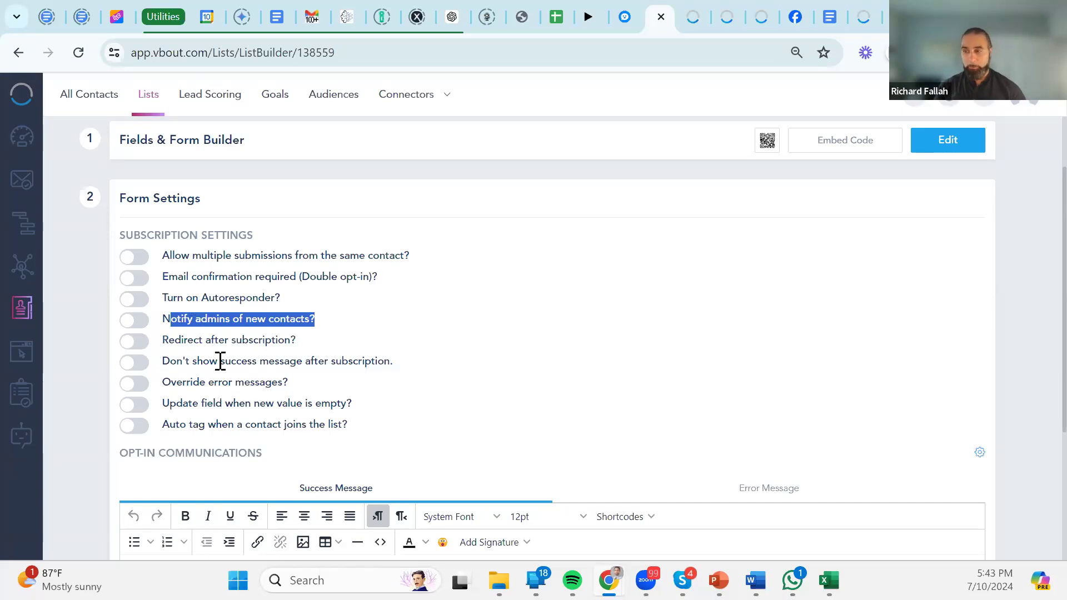
pyautogui.scroll(-4, 417, 350)
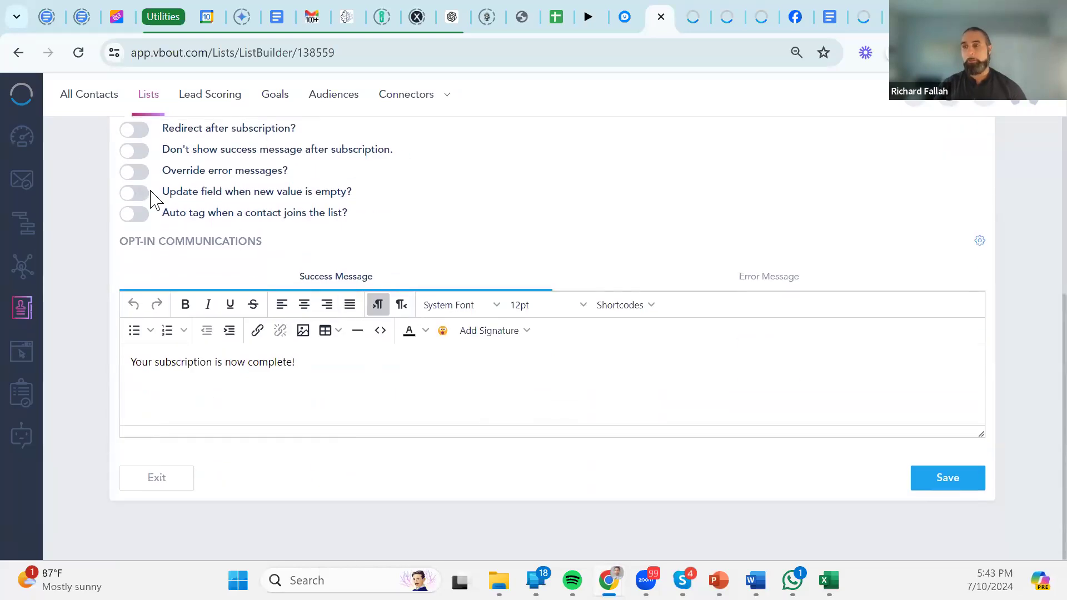
pyautogui.scroll(3, 292, 211)
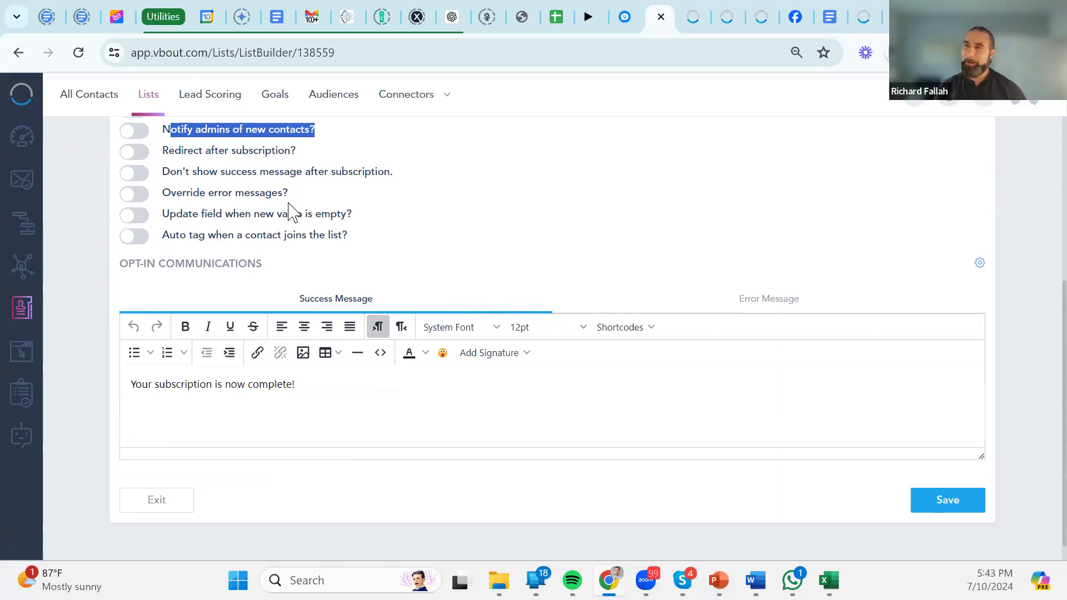
pyautogui.click(145, 382)
pyautogui.click(149, 382)
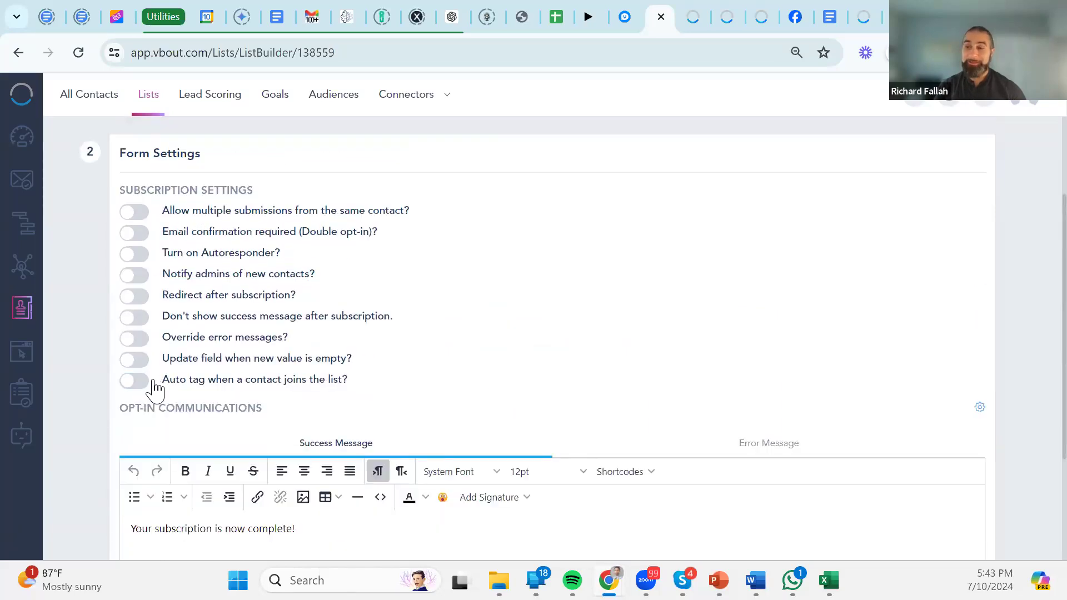
pyautogui.scroll(-3, 389, 363)
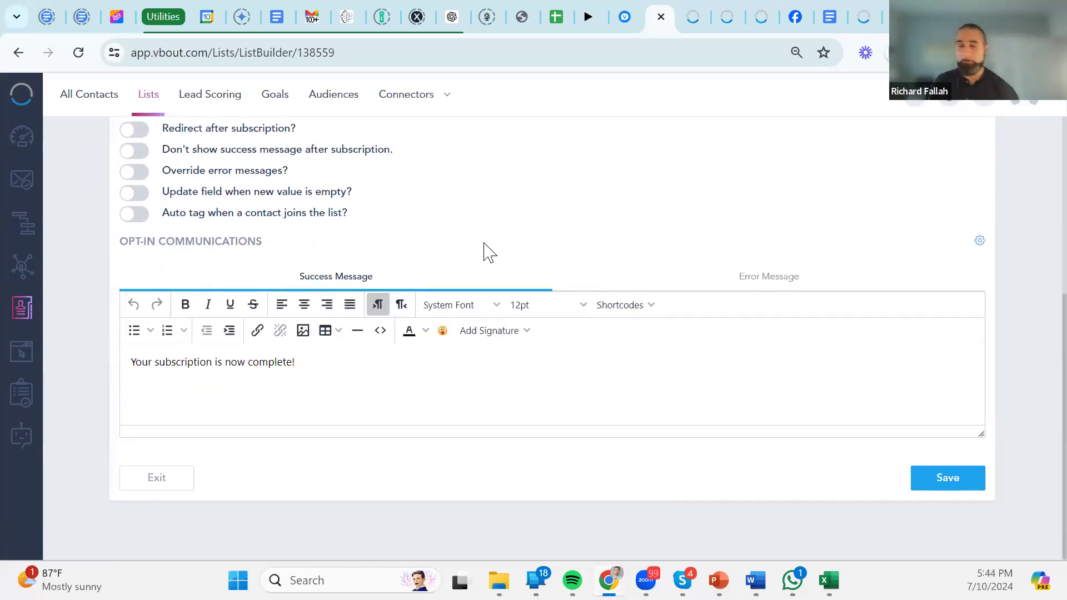
pyautogui.scroll(5, 674, 262)
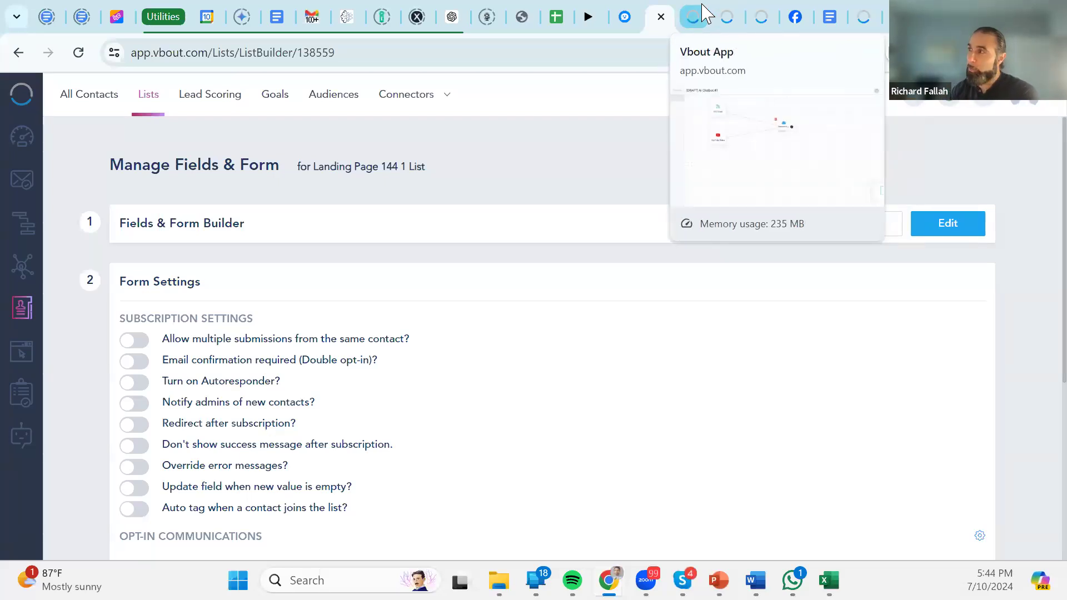
# Bring back the draft AI Chatbot #1 canvas with its RSS Feed and YouTube Video inputs.
pyautogui.click(704, 11)
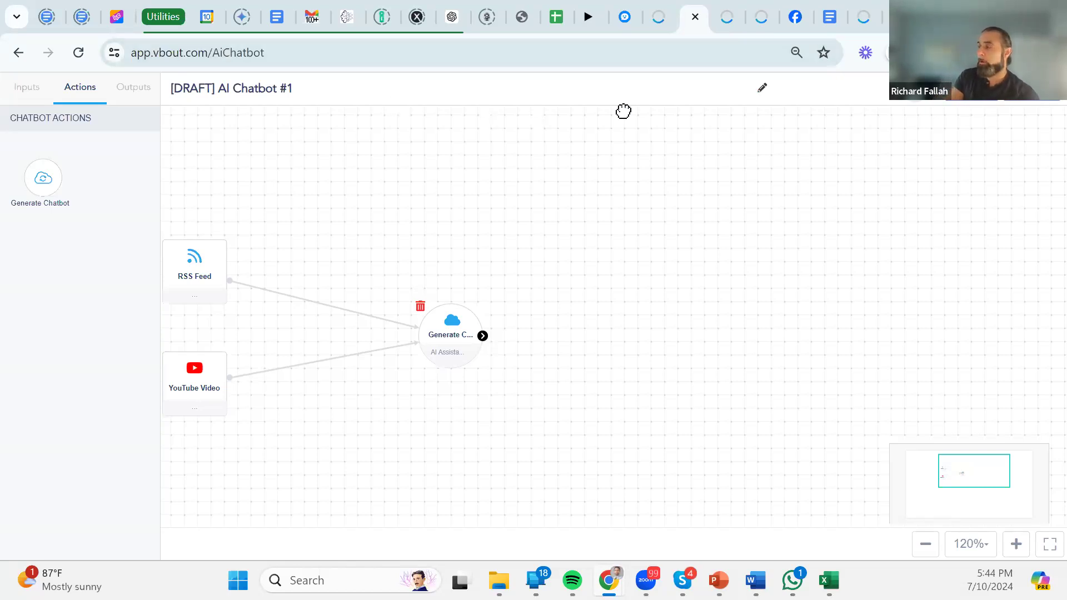
# Save and exit the draft AI Chatbot #1, then go to the account Settings page.
pyautogui.click(1041, 113)
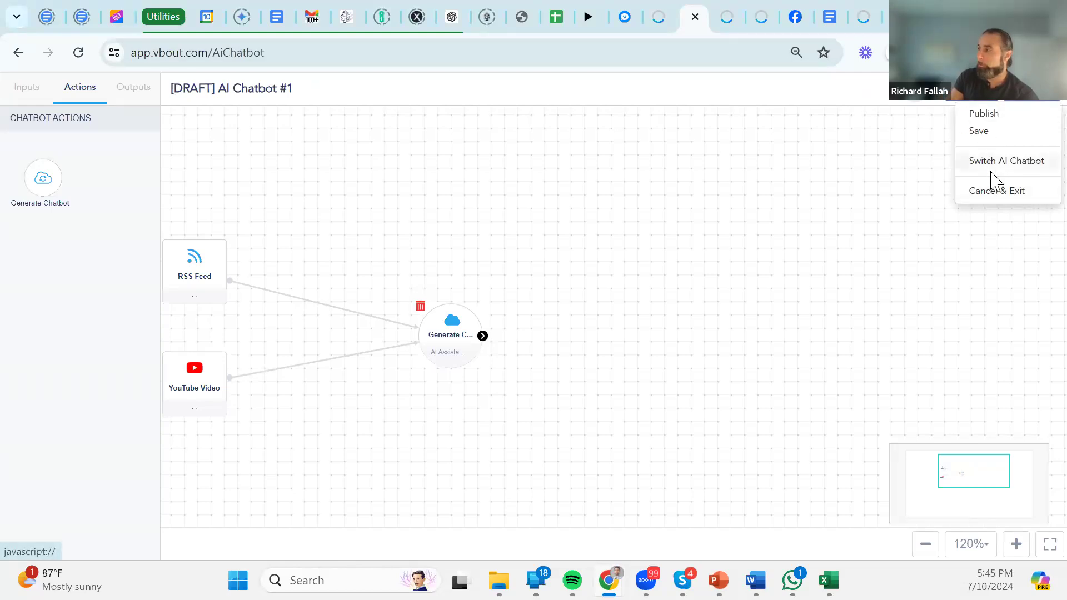
pyautogui.click(977, 132)
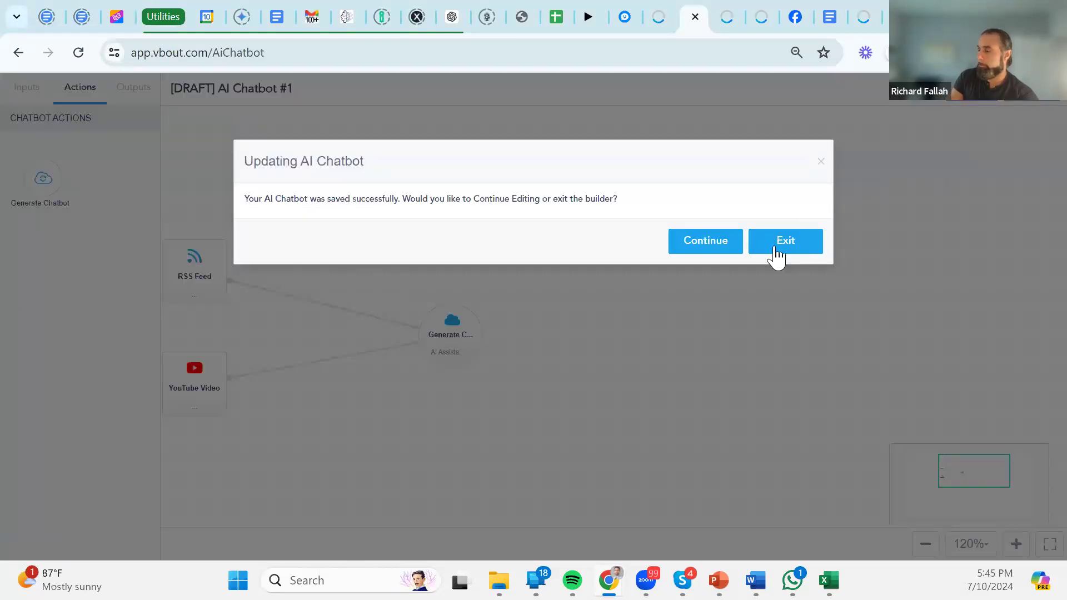
pyautogui.click(775, 248)
pyautogui.click(1026, 102)
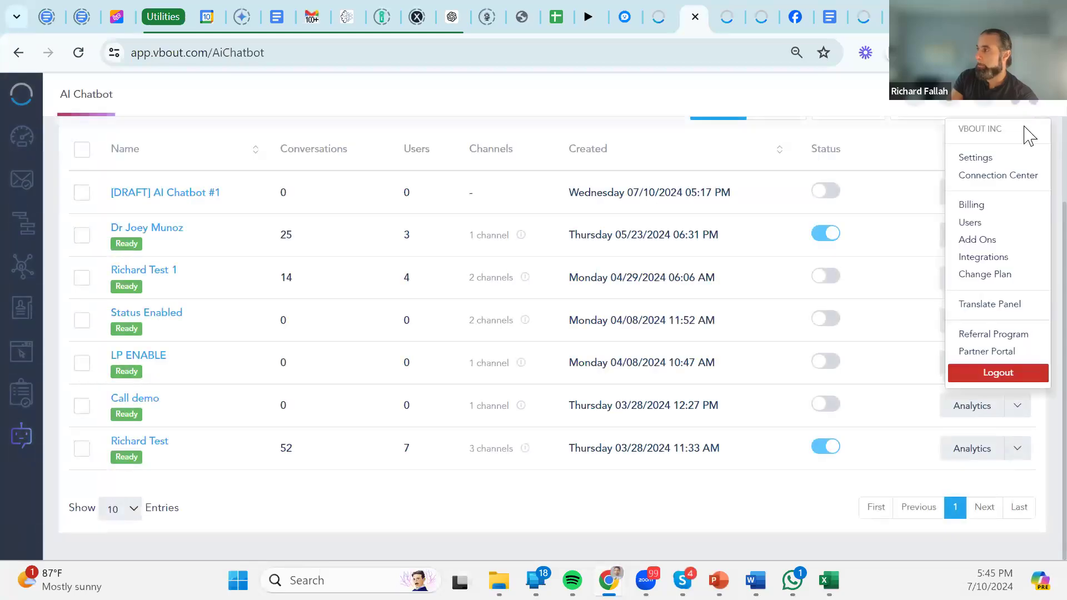
pyautogui.click(982, 162)
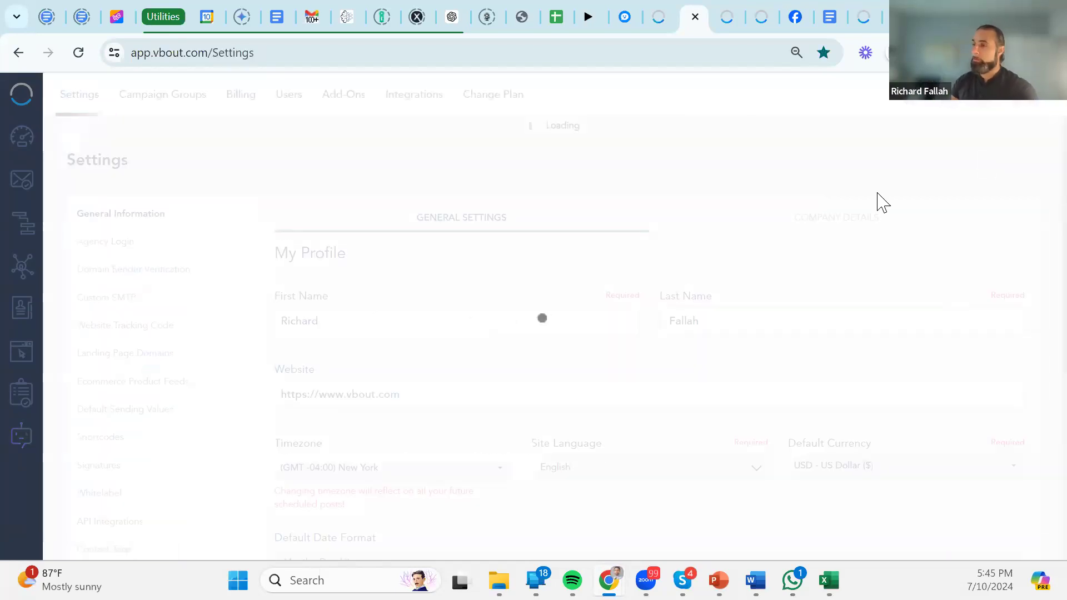
pyautogui.click(162, 329)
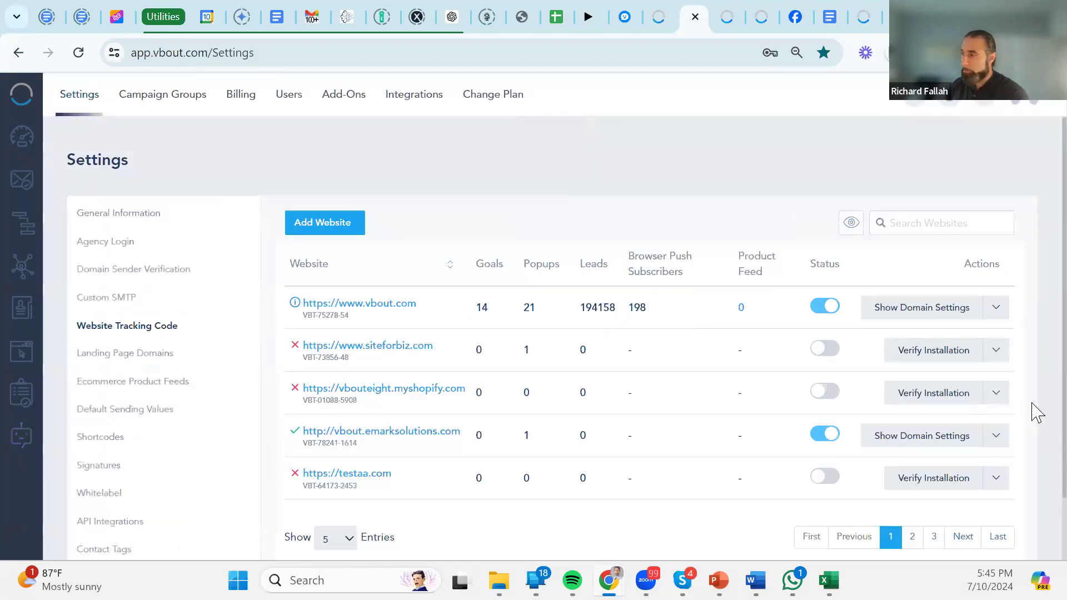
pyautogui.click(950, 307)
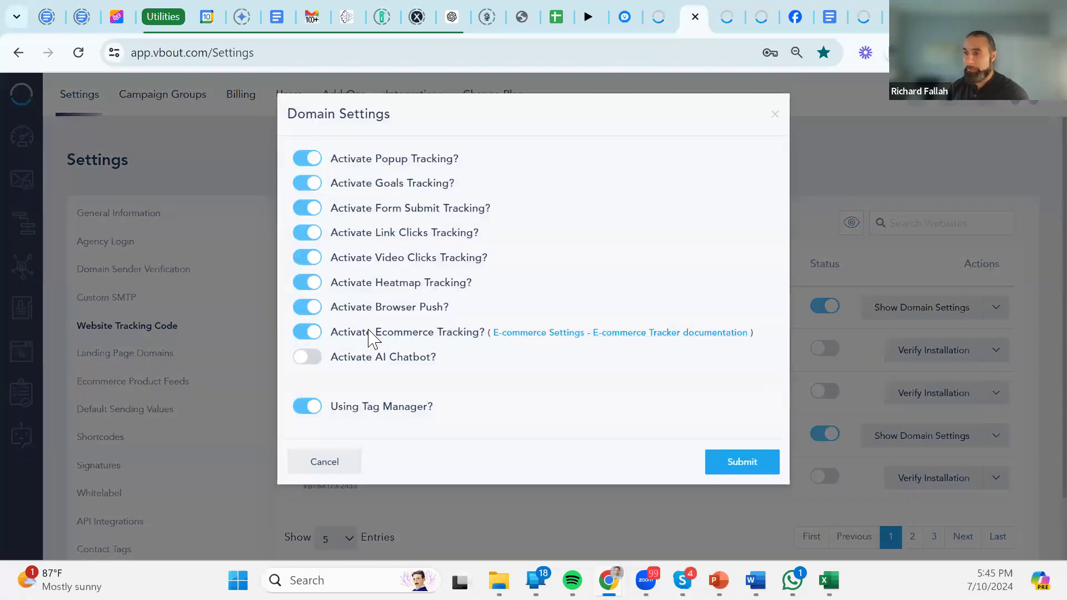
pyautogui.click(317, 362)
pyautogui.moveTo(443, 363); pyautogui.dragTo(346, 358)
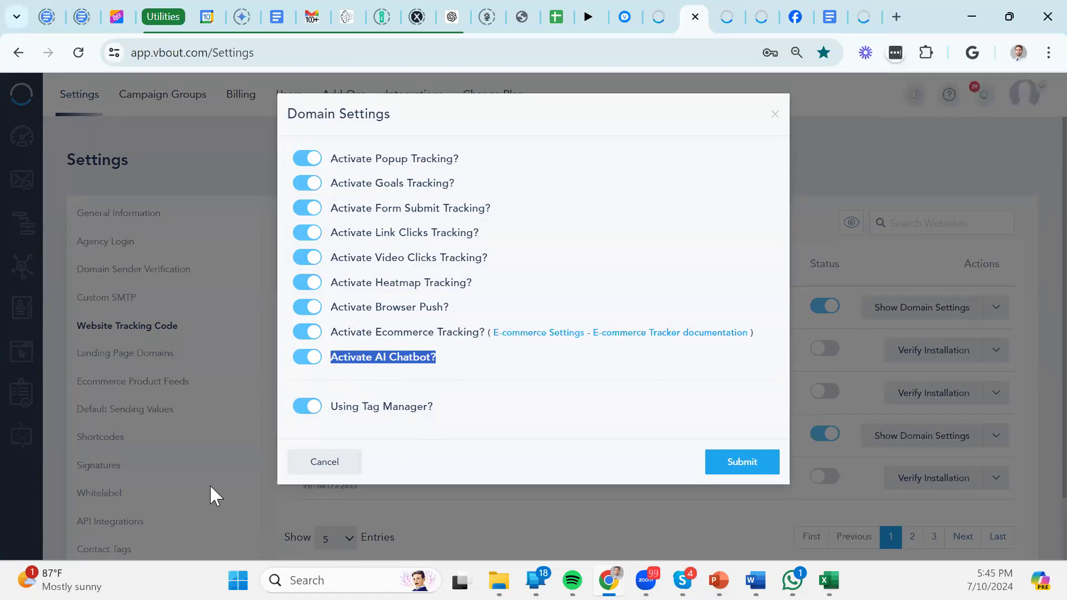
pyautogui.click(324, 462)
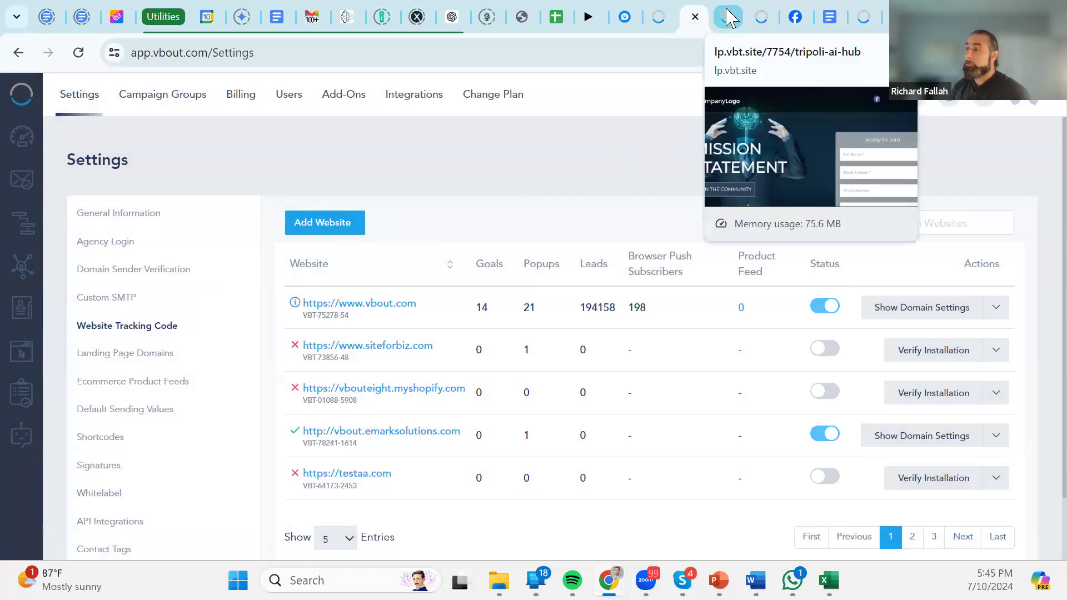
pyautogui.click(22, 436)
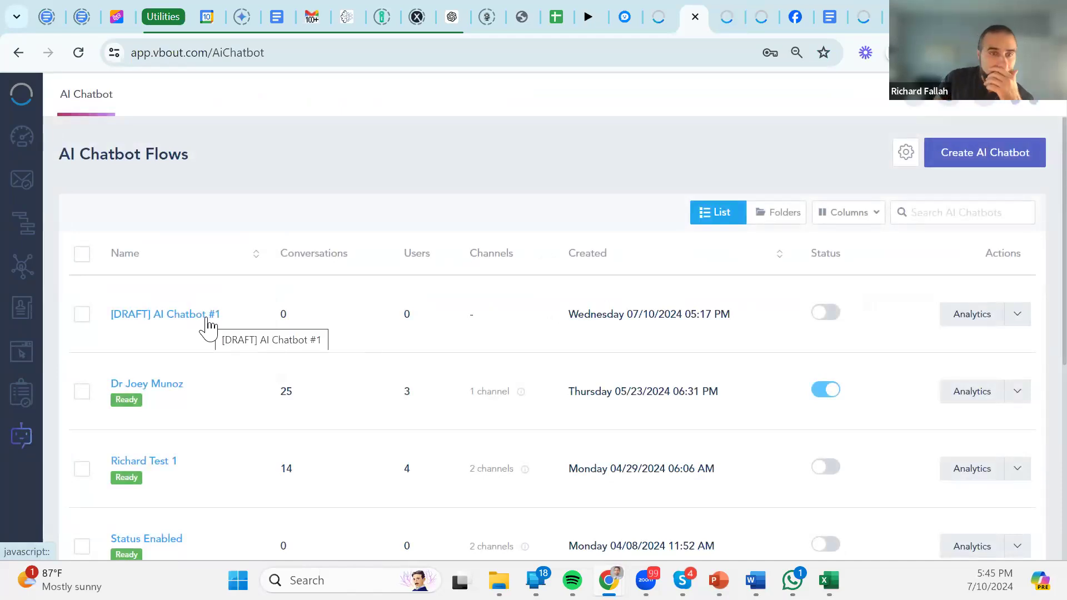
pyautogui.click(208, 322)
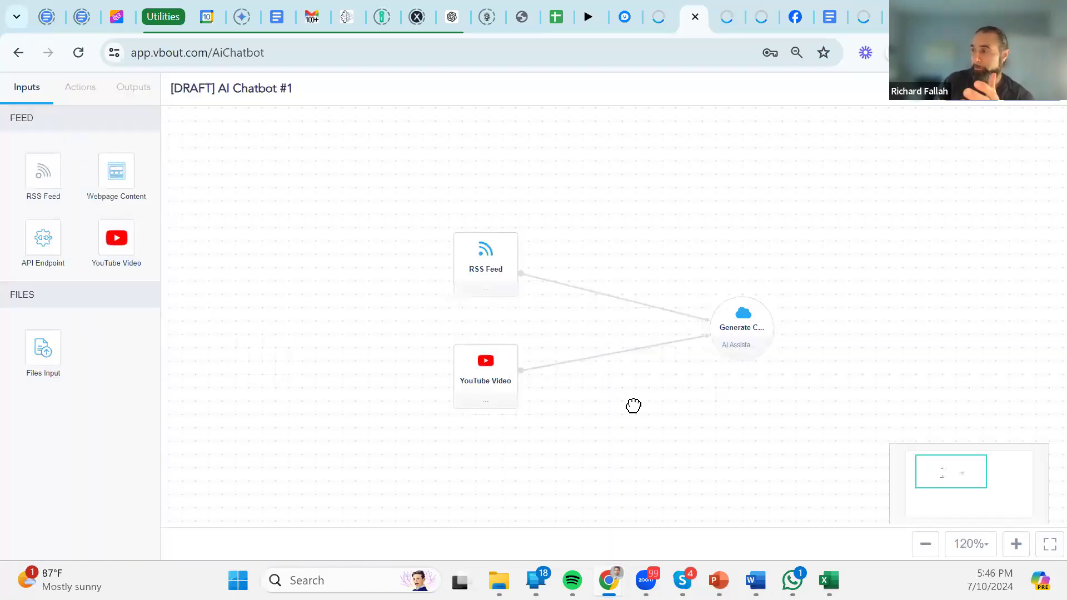
pyautogui.click(133, 90)
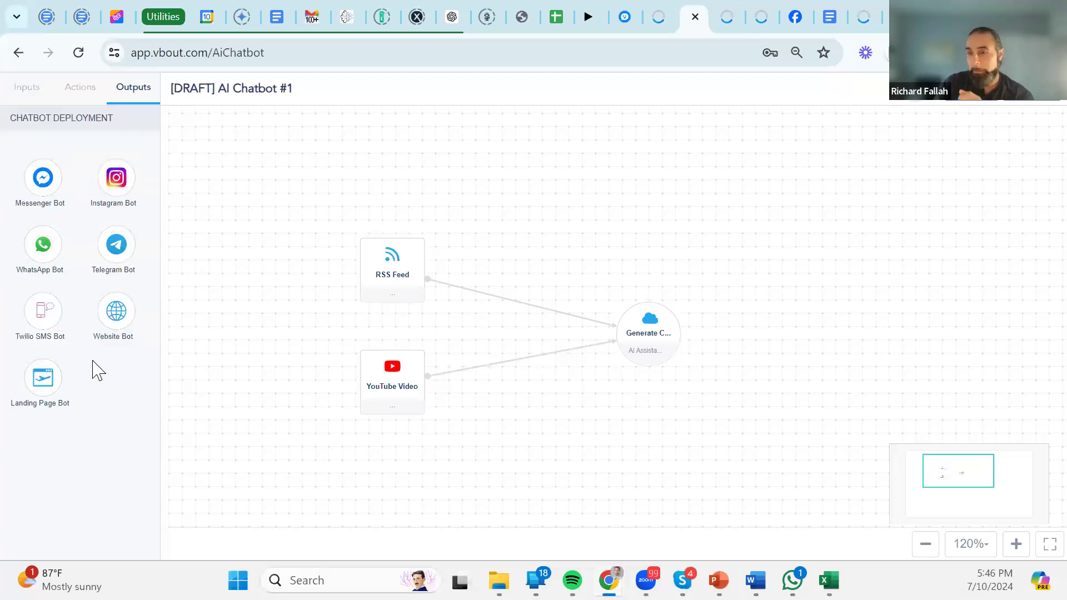
pyautogui.moveTo(117, 311); pyautogui.dragTo(855, 269)
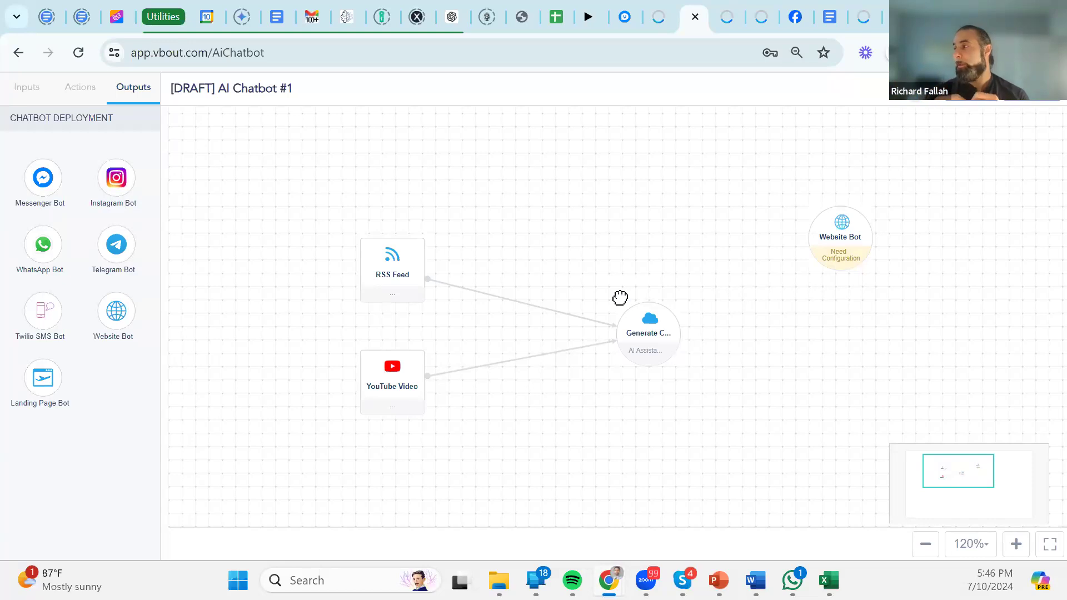
pyautogui.moveTo(671, 335)
pyautogui.moveTo(680, 334); pyautogui.dragTo(853, 252)
pyautogui.click(853, 251)
pyautogui.click(640, 325)
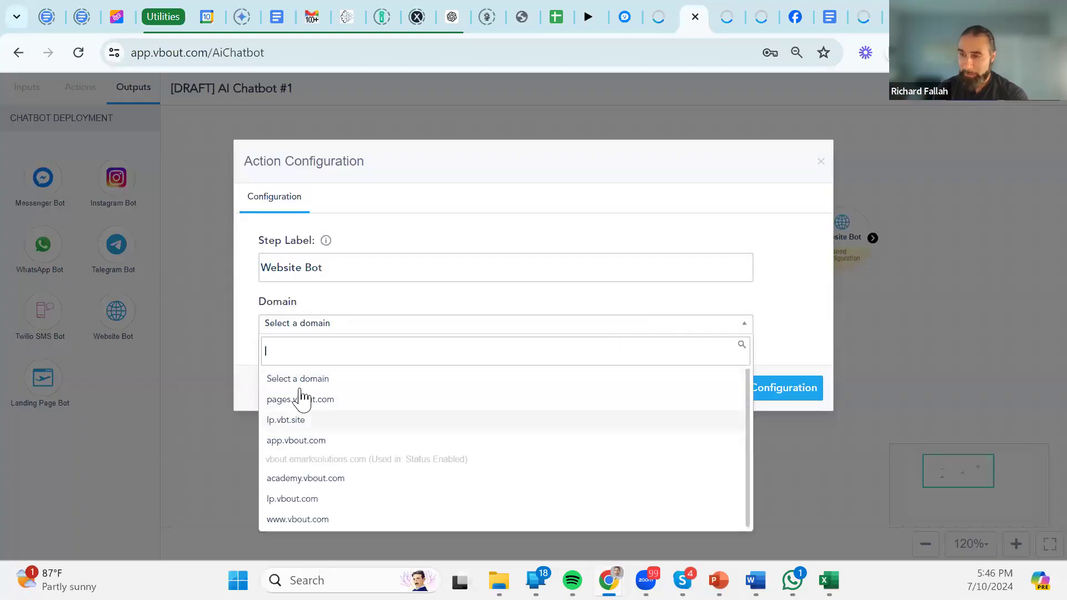
pyautogui.click(319, 521)
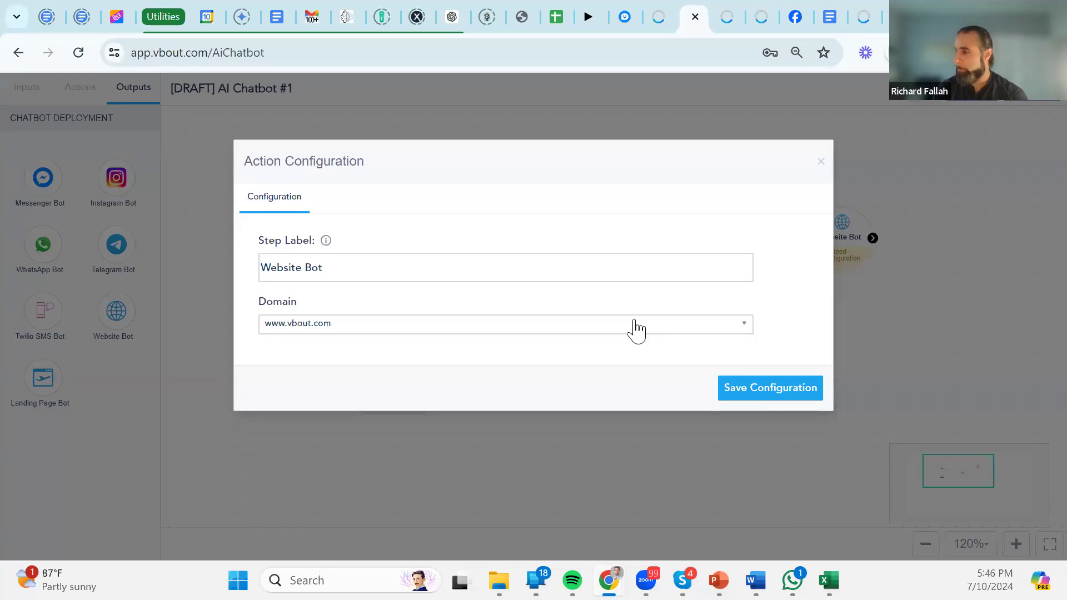
pyautogui.click(770, 392)
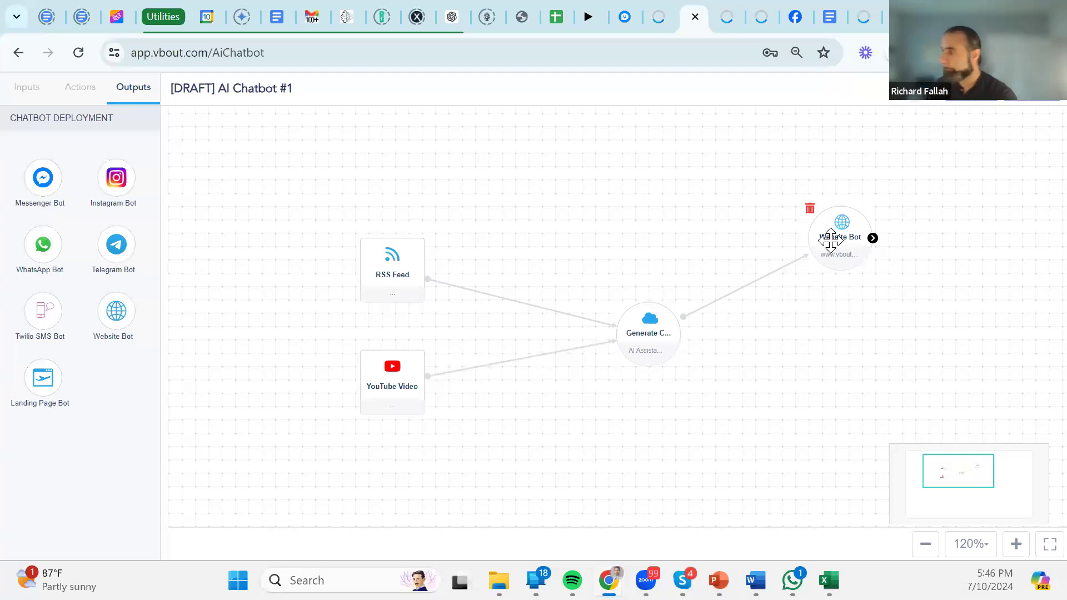
# Tidy the flow layout and drop a Messenger Bot below the Website Bot.
pyautogui.moveTo(789, 332); pyautogui.dragTo(746, 319)
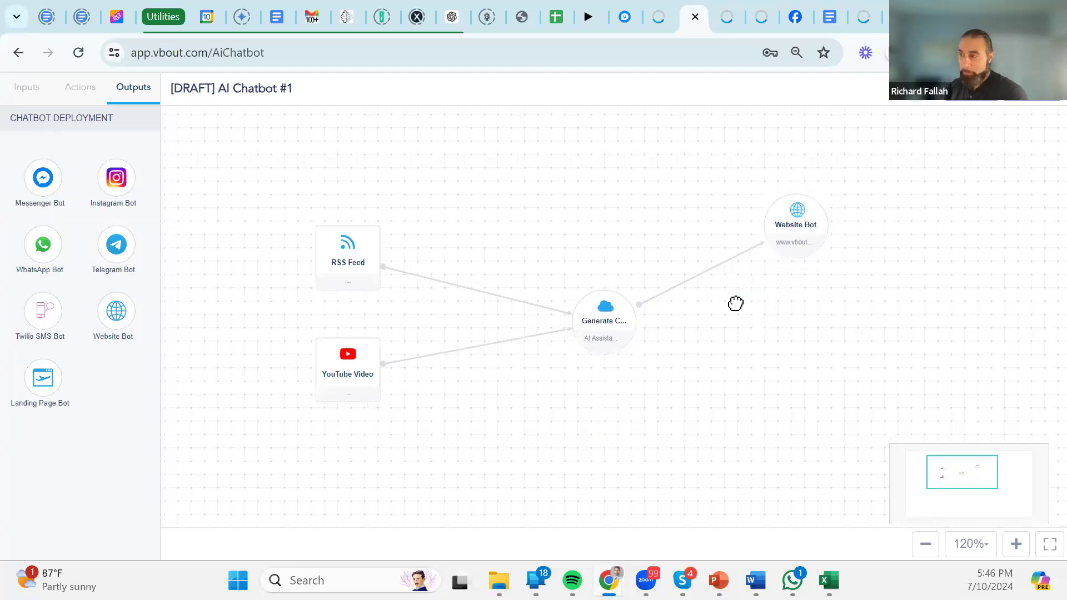
pyautogui.moveTo(616, 341); pyautogui.dragTo(599, 325)
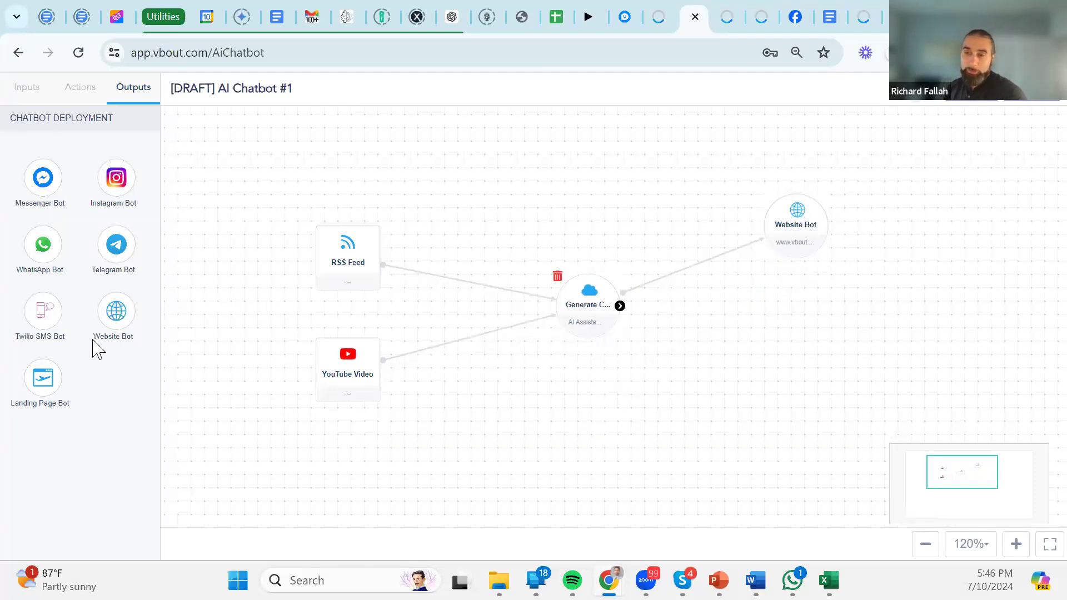
pyautogui.moveTo(43, 177); pyautogui.dragTo(802, 377)
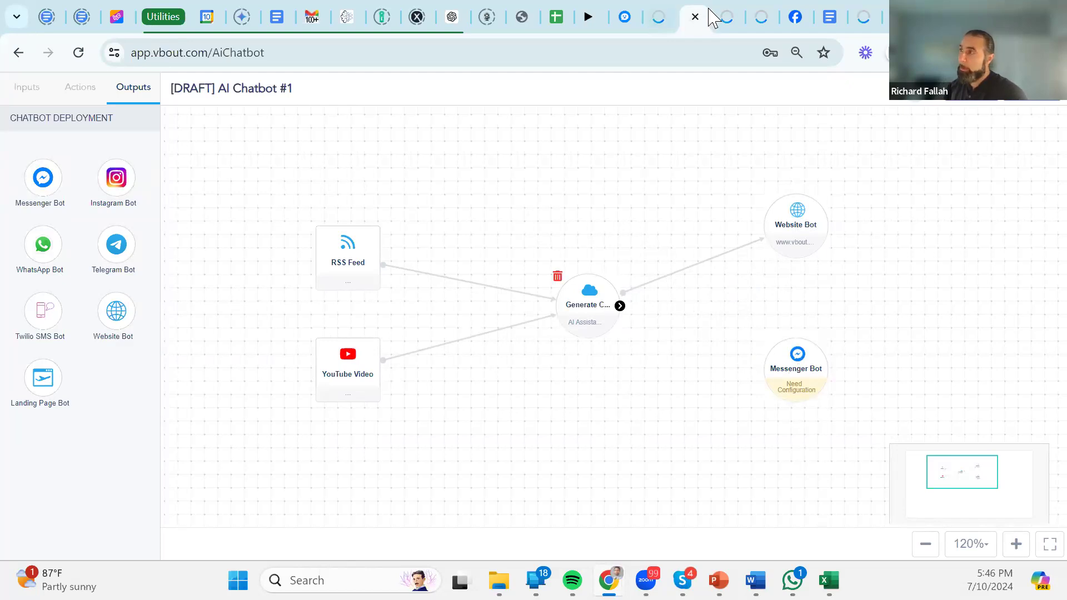
pyautogui.click(656, 11)
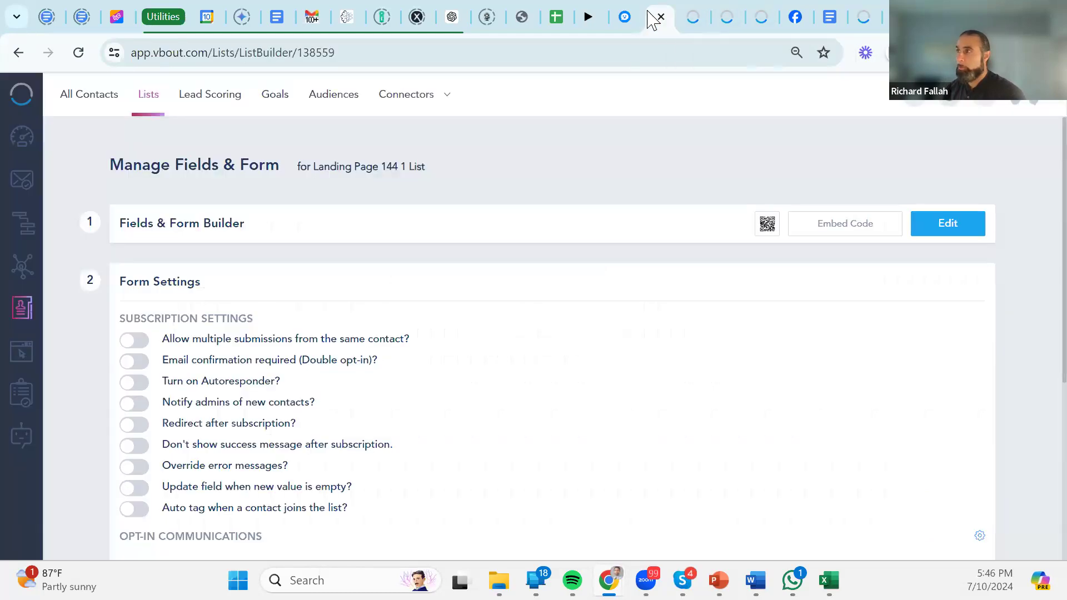
pyautogui.click(22, 267)
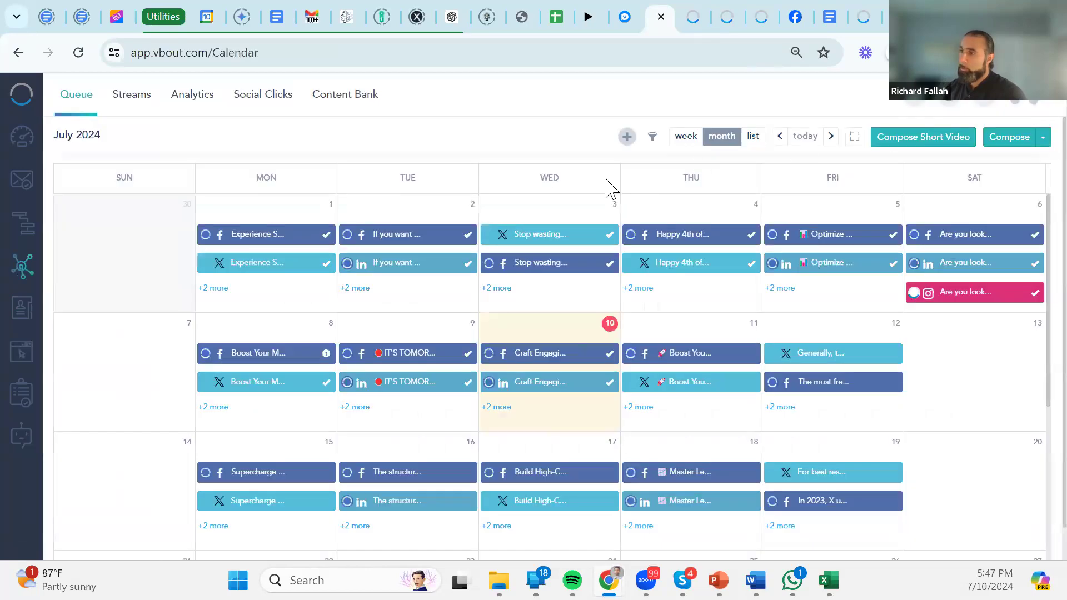
pyautogui.click(1037, 108)
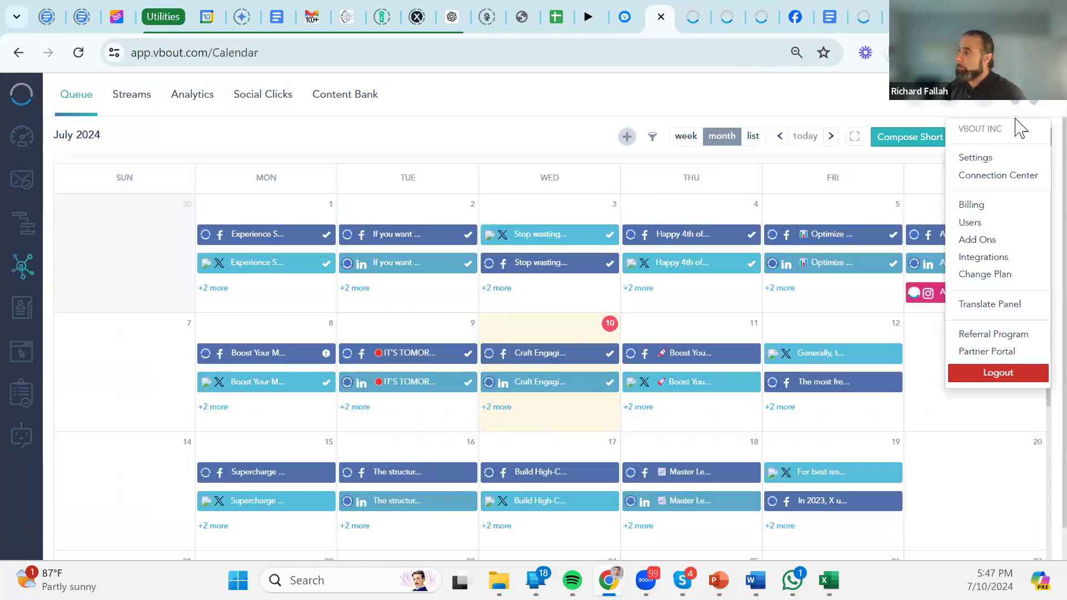
pyautogui.click(995, 179)
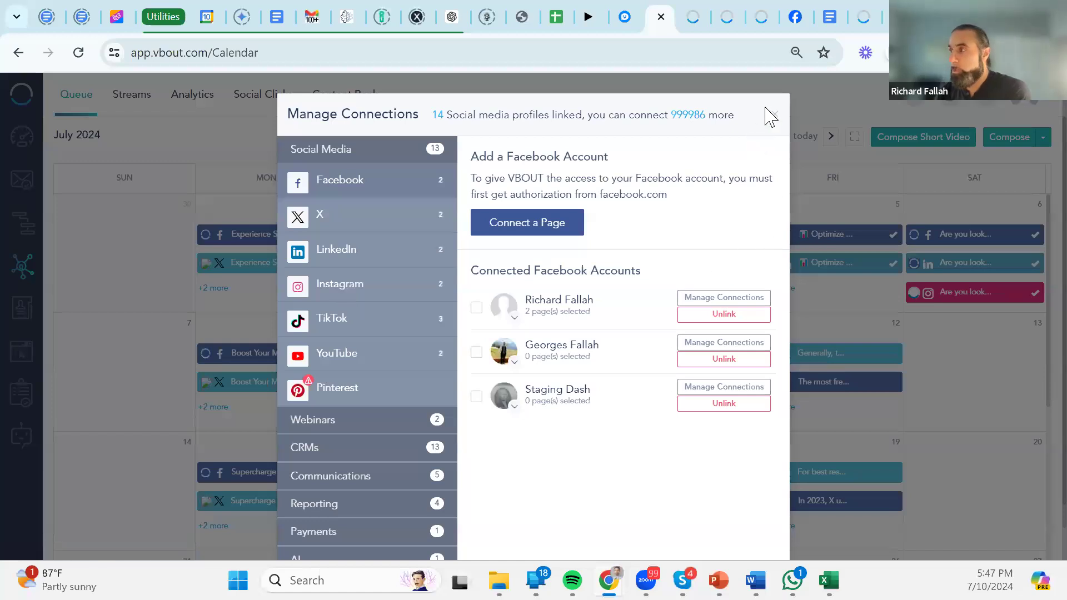
pyautogui.click(776, 115)
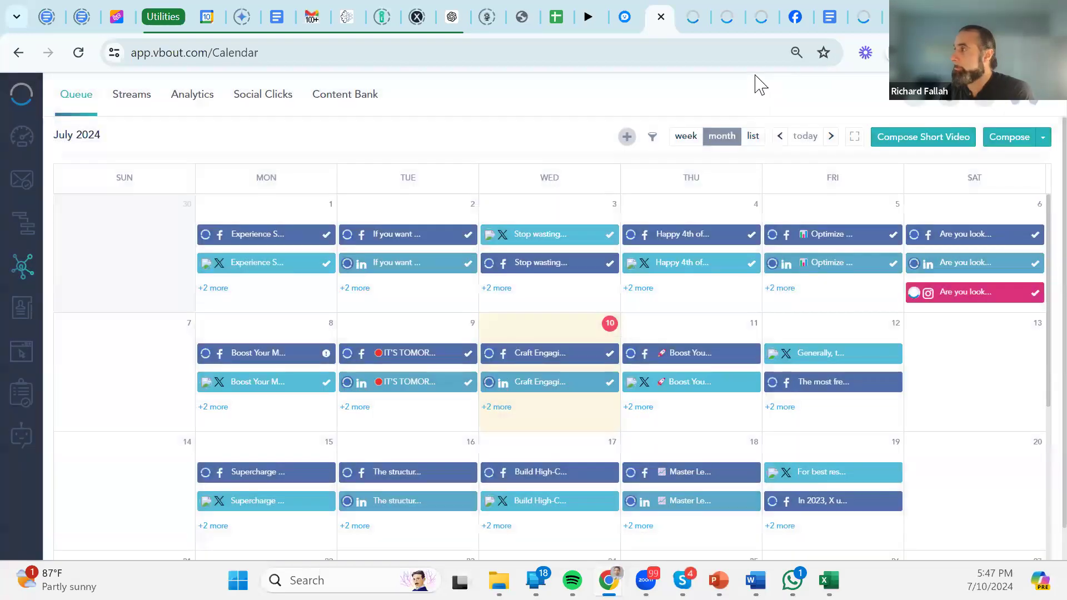
# Open the Messenger Bot configuration and select the Staging Dash Facebook account.
pyautogui.click(725, 15)
pyautogui.click(694, 14)
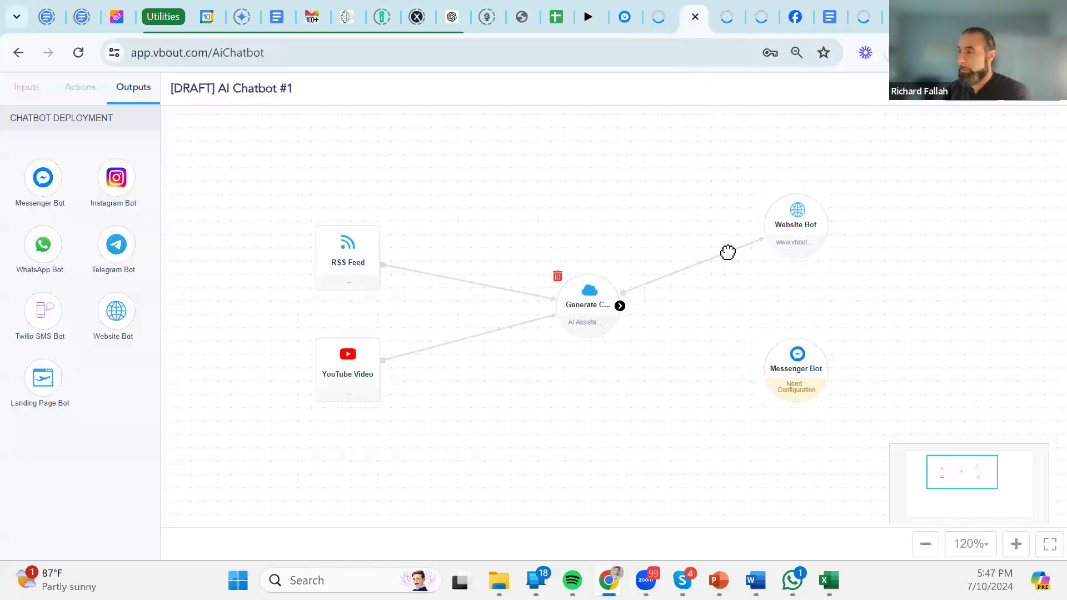
pyautogui.doubleClick(805, 403)
pyautogui.click(662, 327)
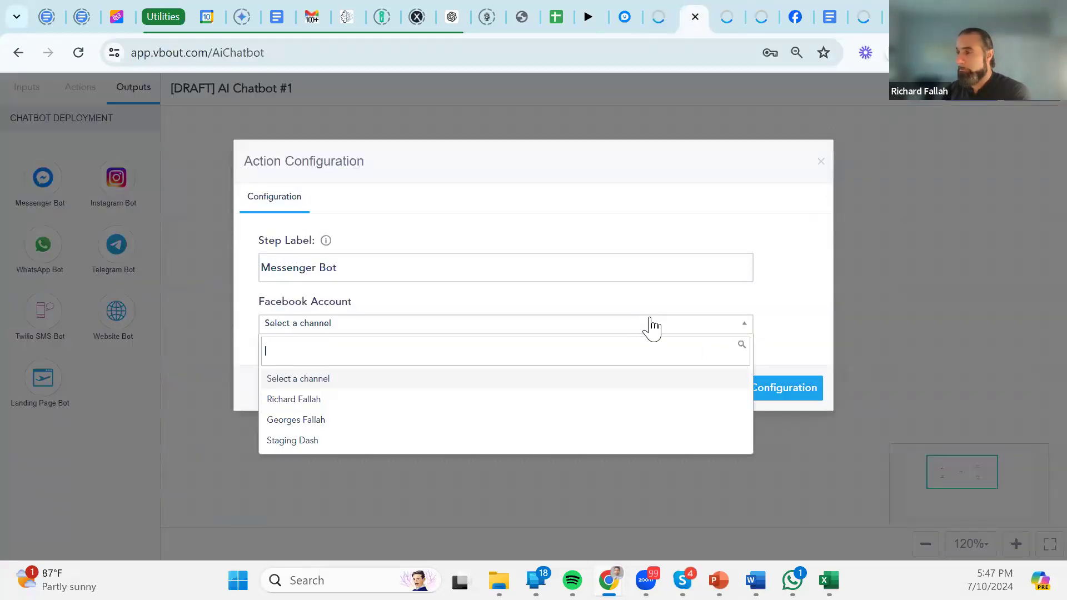
pyautogui.click(320, 423)
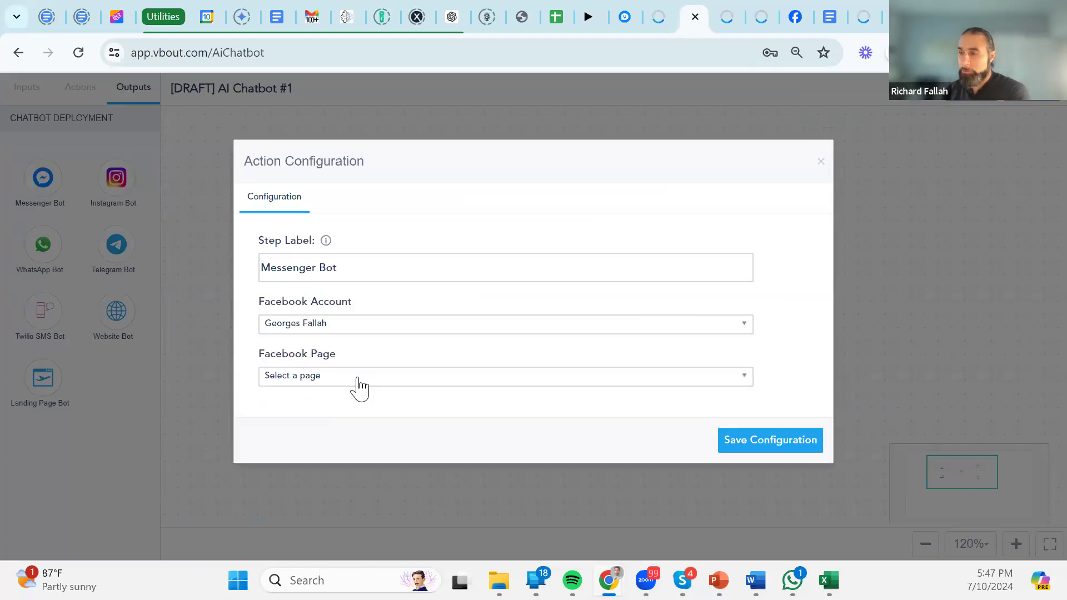
pyautogui.click(357, 383)
pyautogui.click(334, 332)
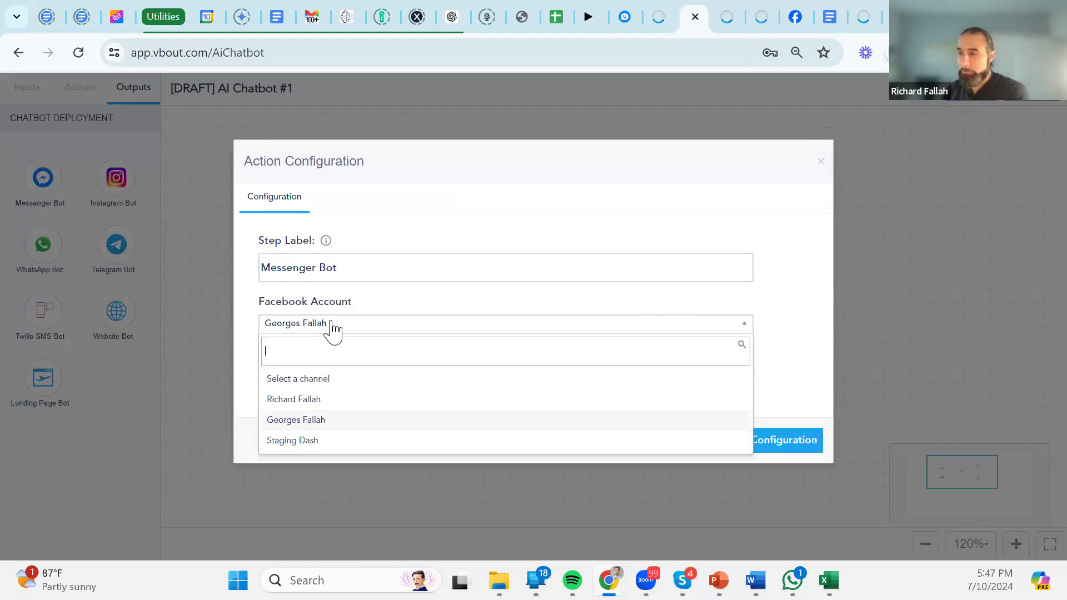
pyautogui.click(328, 440)
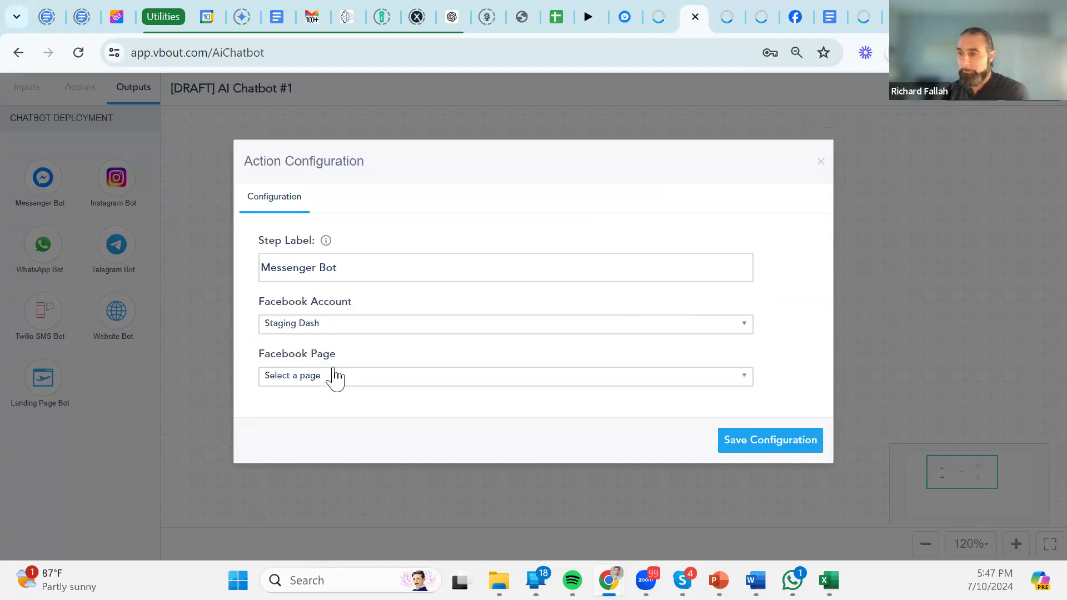
# Check Facebook pages for Staging Dash and the first account, then close without saving.
pyautogui.click(335, 378)
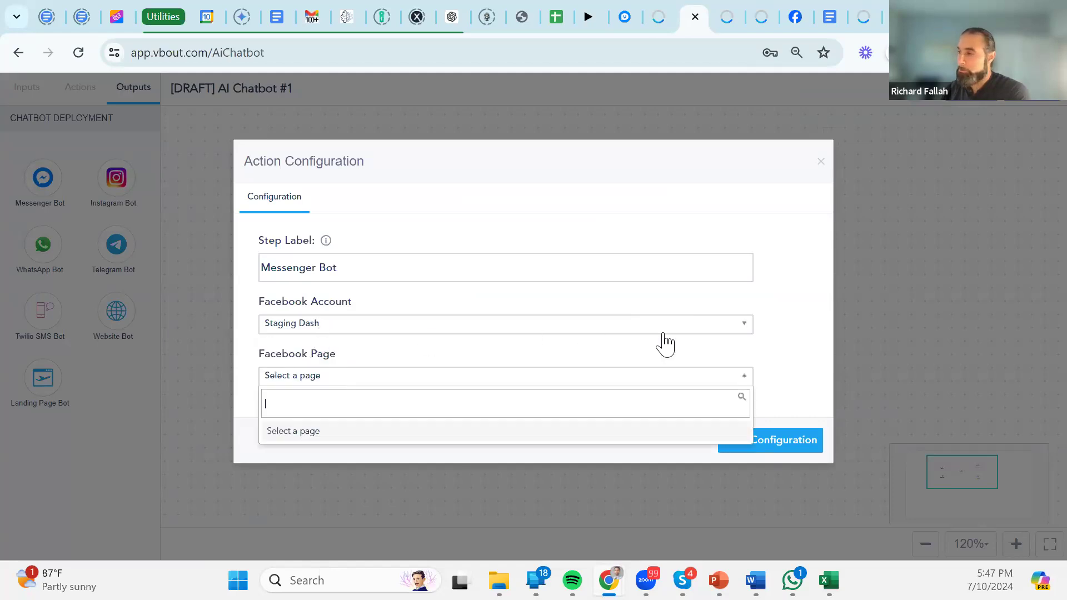
pyautogui.click(716, 303)
pyautogui.click(734, 328)
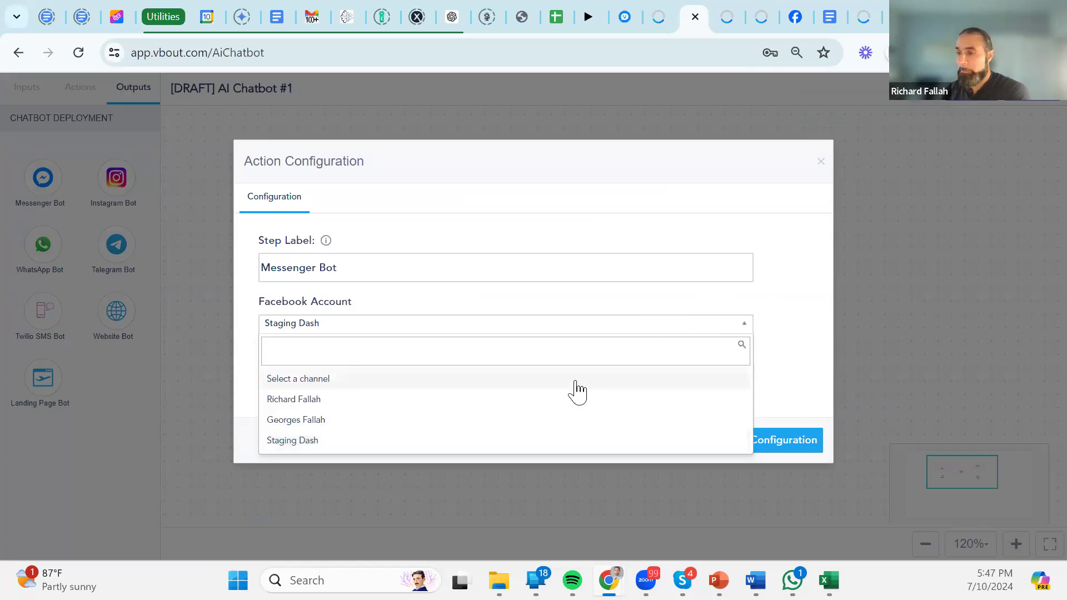
pyautogui.click(515, 400)
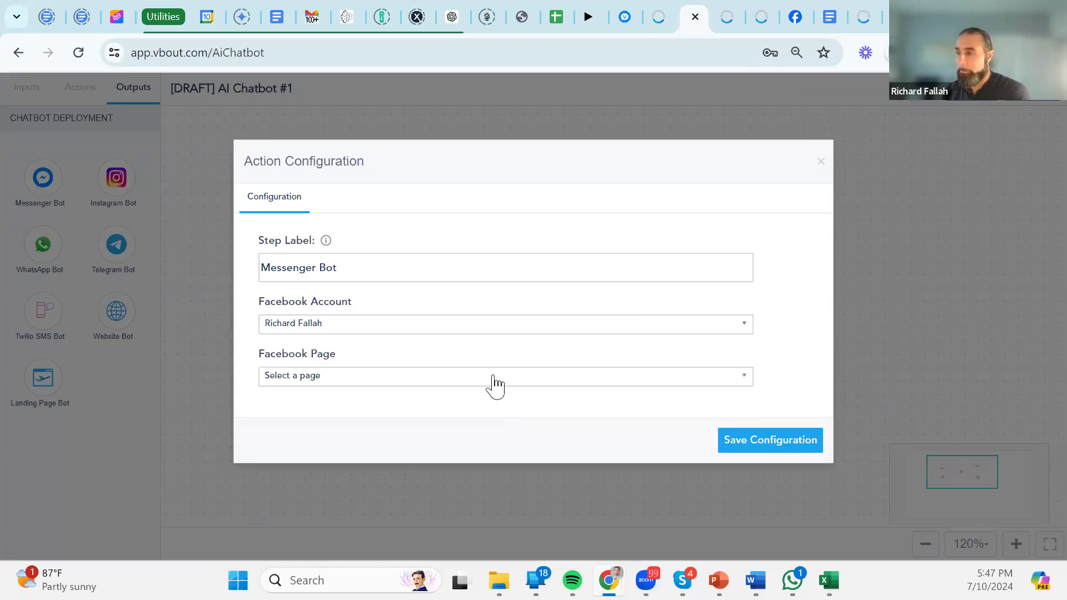
pyautogui.click(494, 383)
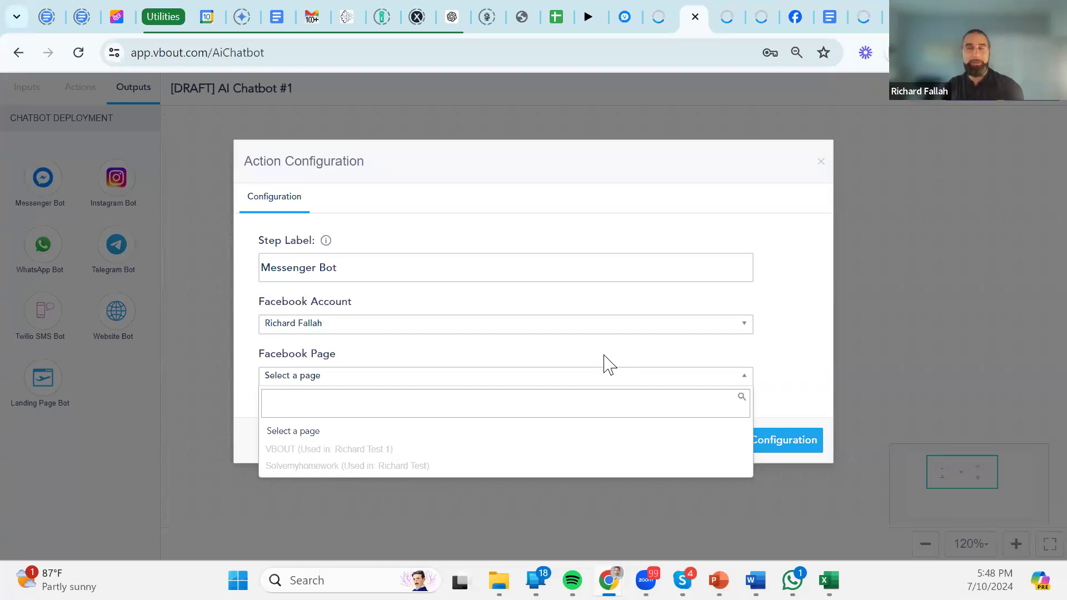
pyautogui.click(611, 233)
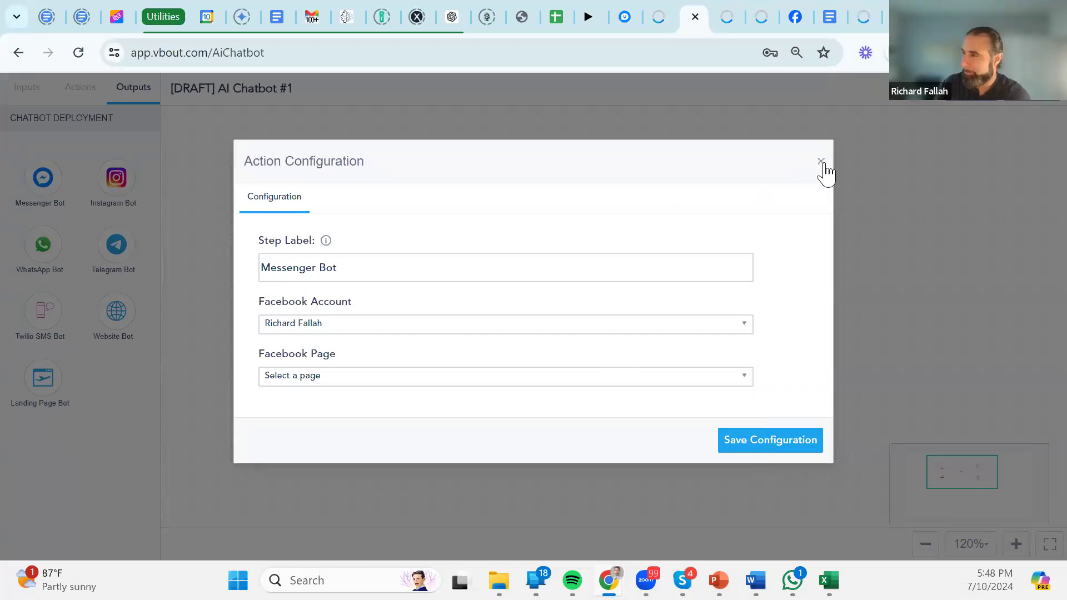
pyautogui.click(823, 163)
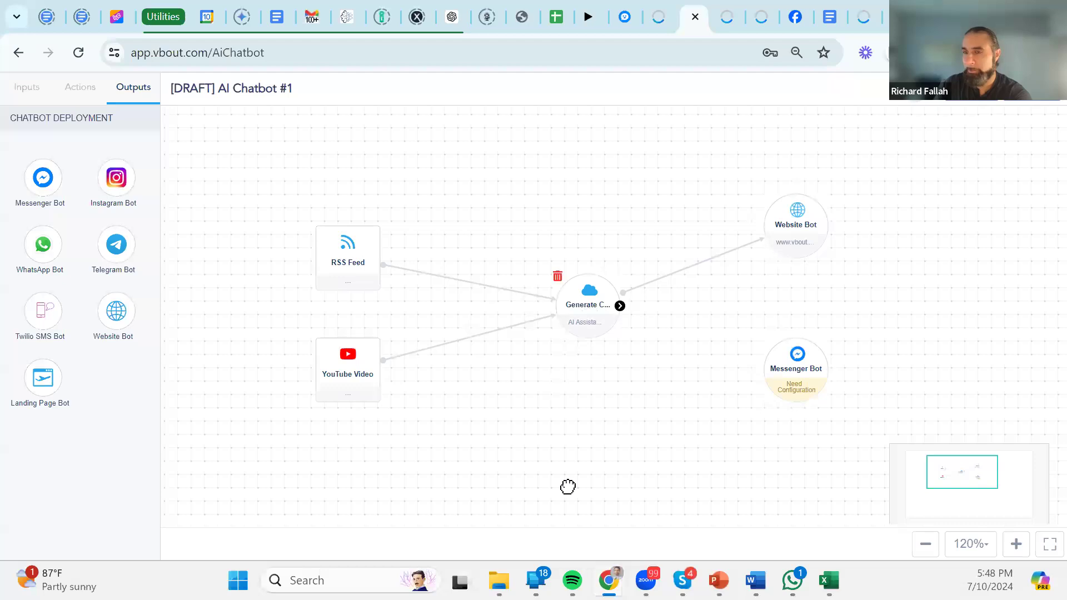
# Add a Landing Page Bot below Messenger Bot, picking Landing Page - New Builder 140 before closing settings.
pyautogui.moveTo(565, 435); pyautogui.dragTo(506, 401)
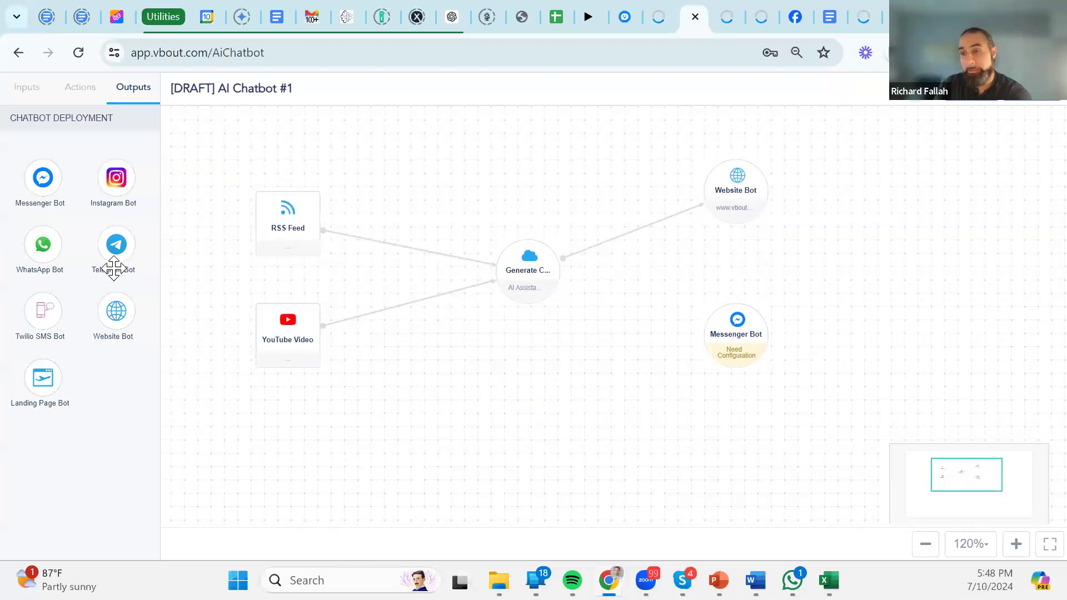
pyautogui.moveTo(53, 378); pyautogui.dragTo(744, 472)
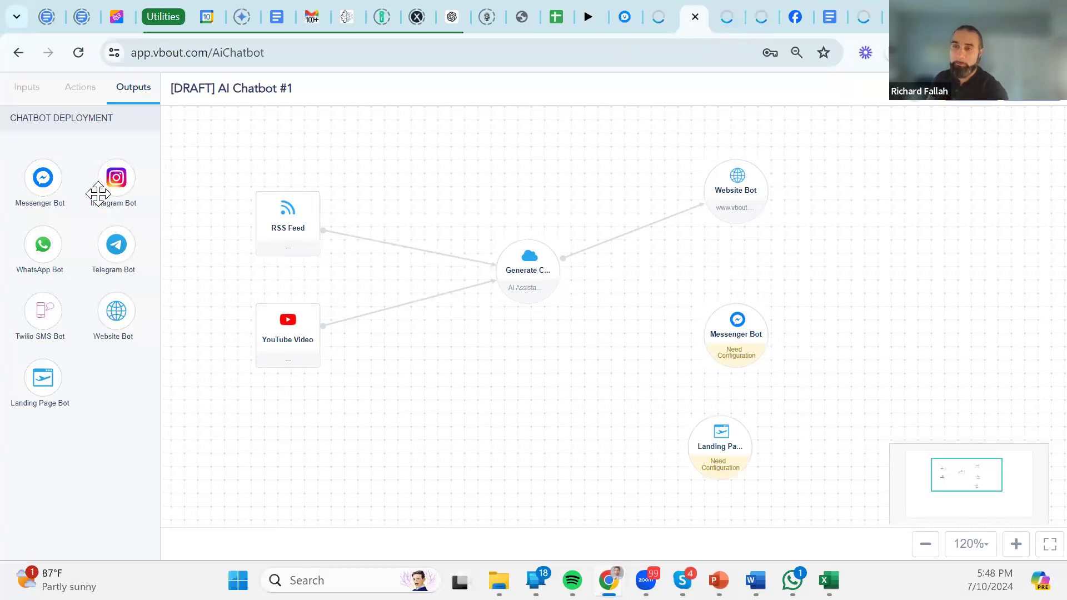
pyautogui.click(725, 473)
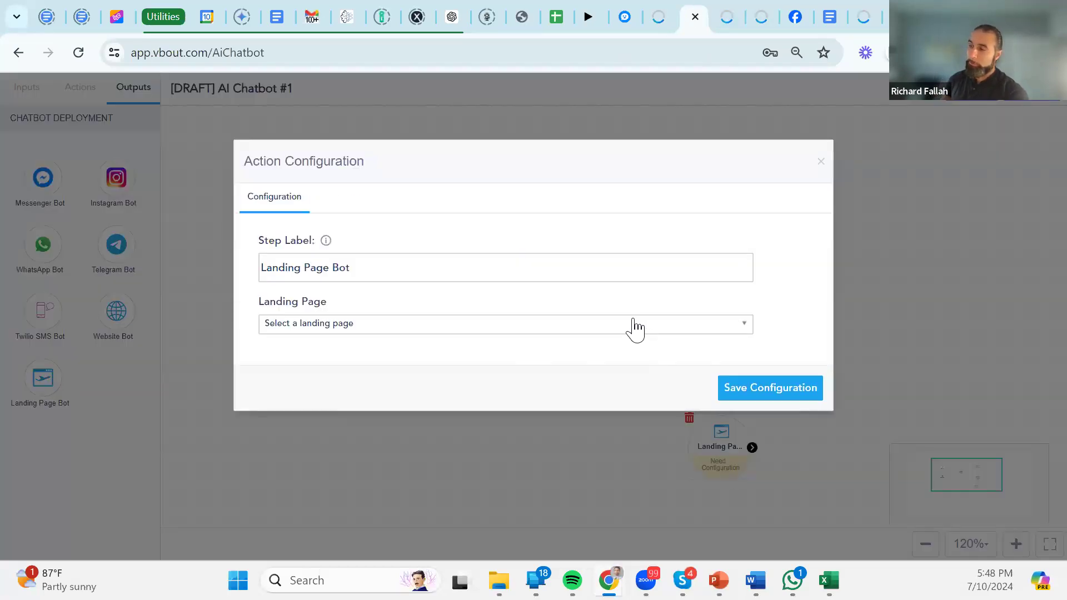
pyautogui.click(560, 324)
pyautogui.click(395, 402)
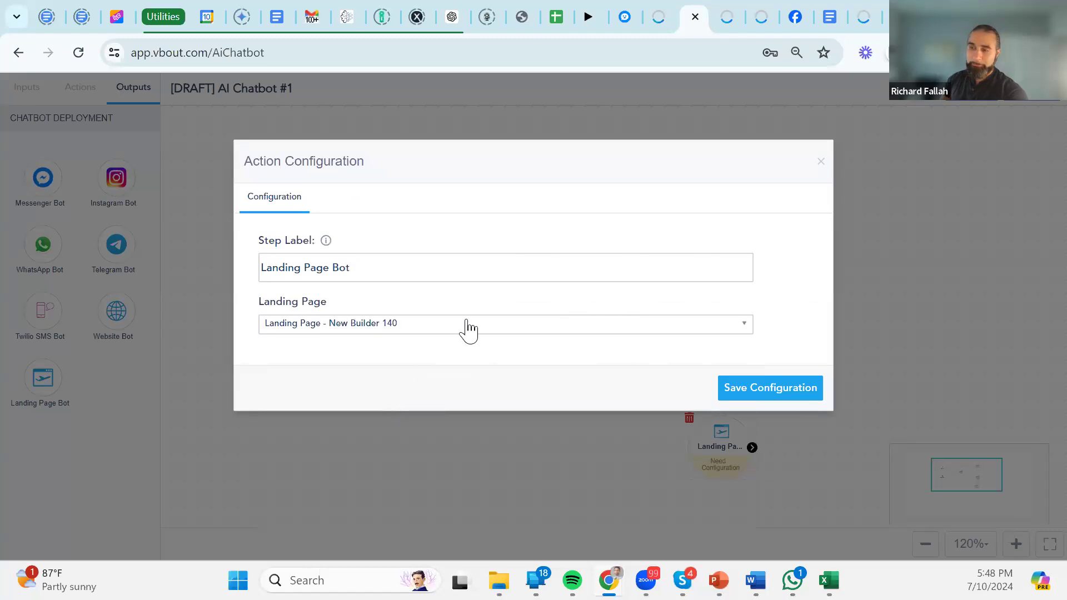
pyautogui.click(821, 161)
# Connect the Generate step to the Messenger Bot and Landing Page Bot outputs.
pyautogui.moveTo(868, 395); pyautogui.dragTo(833, 296)
pyautogui.moveTo(522, 175); pyautogui.dragTo(718, 239)
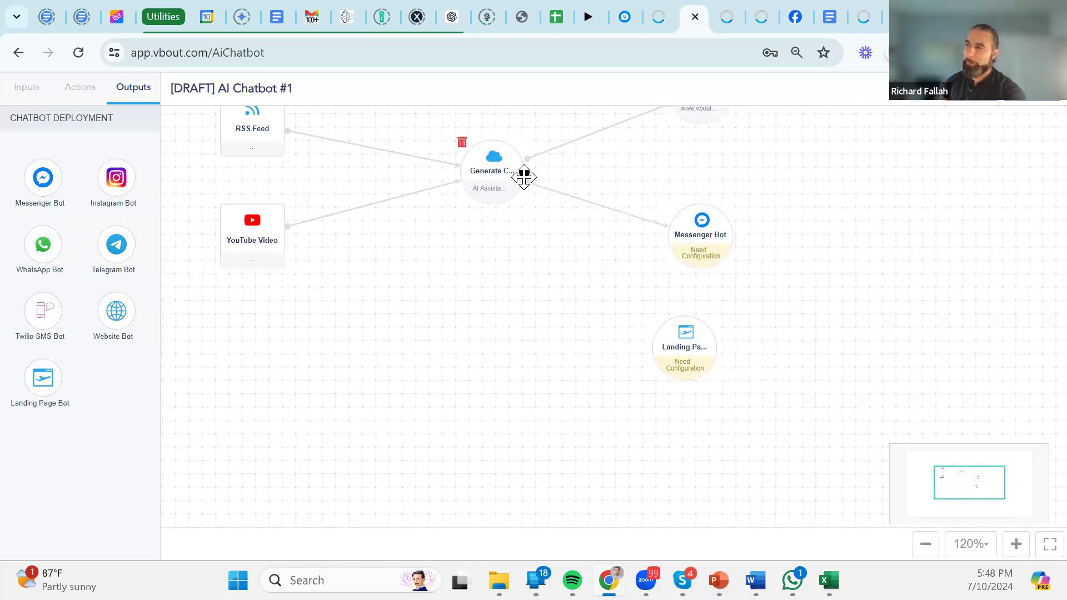
pyautogui.moveTo(525, 174); pyautogui.dragTo(660, 339)
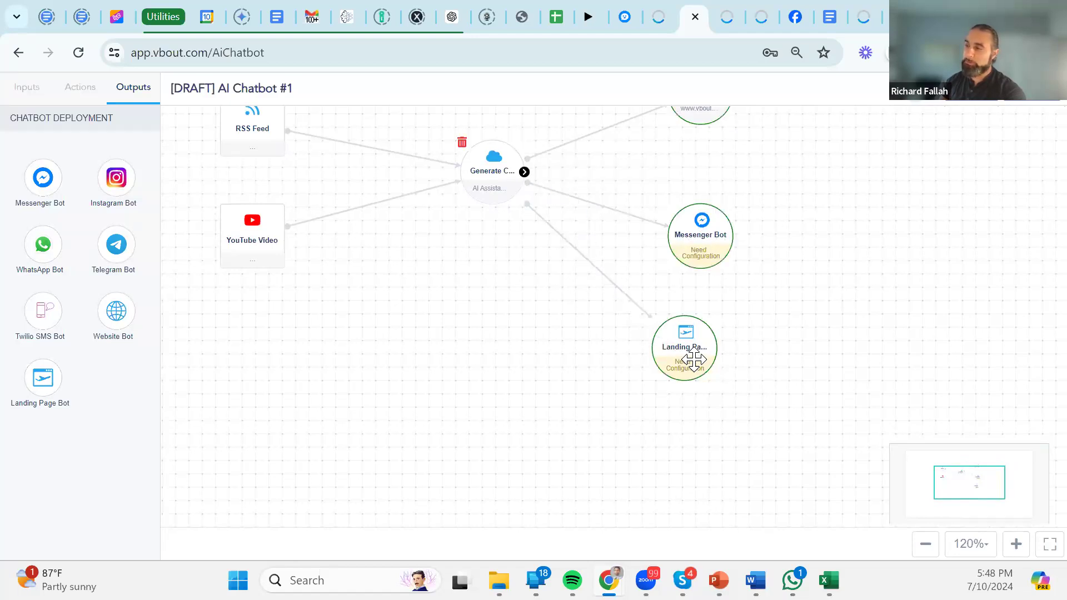
pyautogui.moveTo(705, 366); pyautogui.dragTo(722, 382)
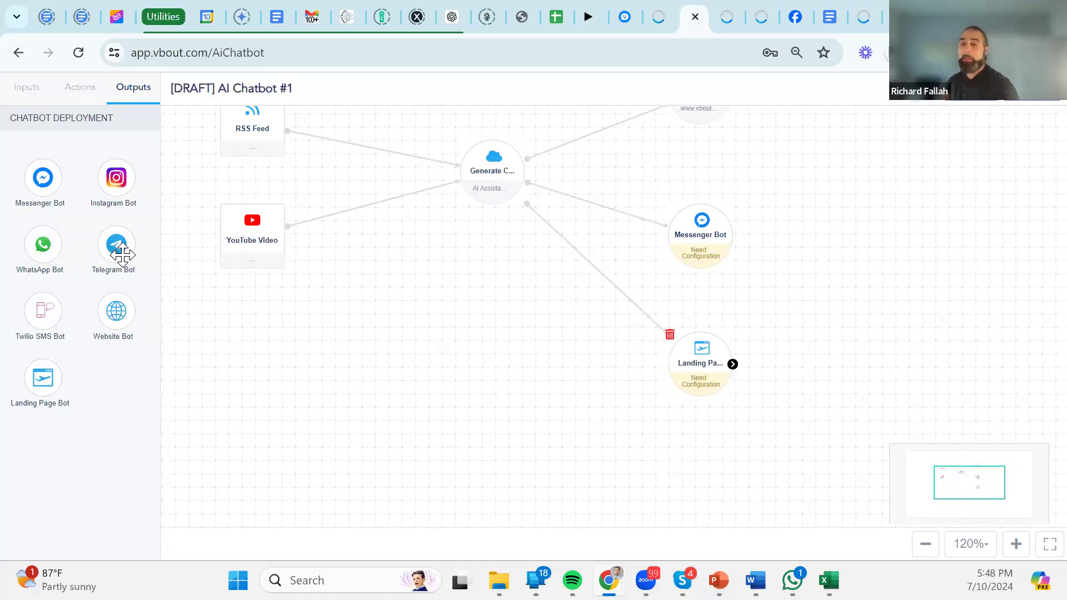
# Add a Twilio SMS Bot below Landing Page Bot, connect it, and save its configuration without an account.
pyautogui.moveTo(43, 312); pyautogui.dragTo(699, 491)
pyautogui.moveTo(720, 374); pyautogui.dragTo(734, 357)
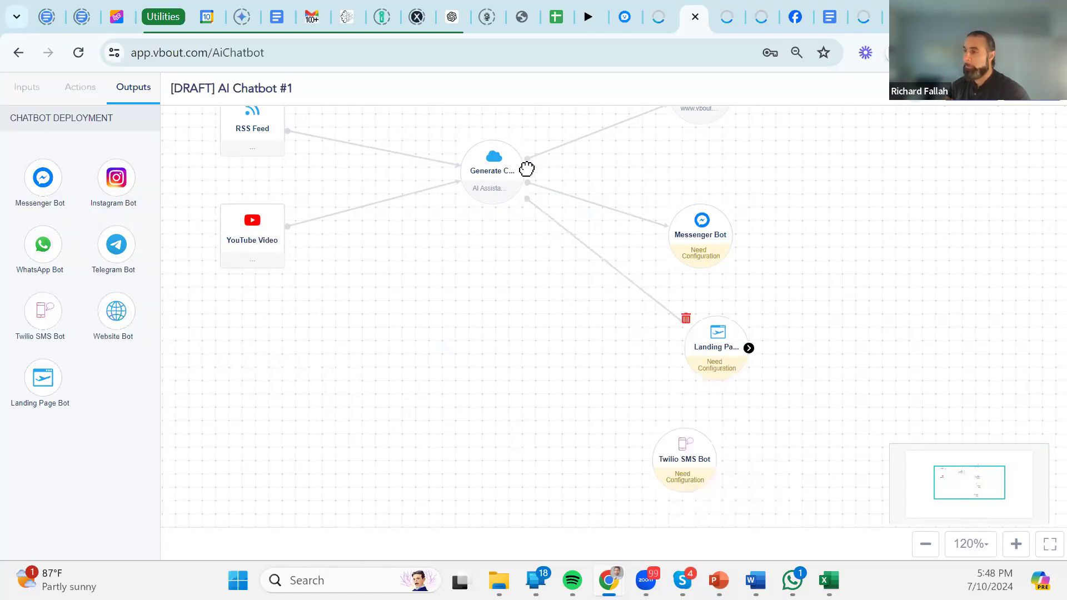
pyautogui.moveTo(522, 174); pyautogui.dragTo(711, 487)
pyautogui.doubleClick(714, 495)
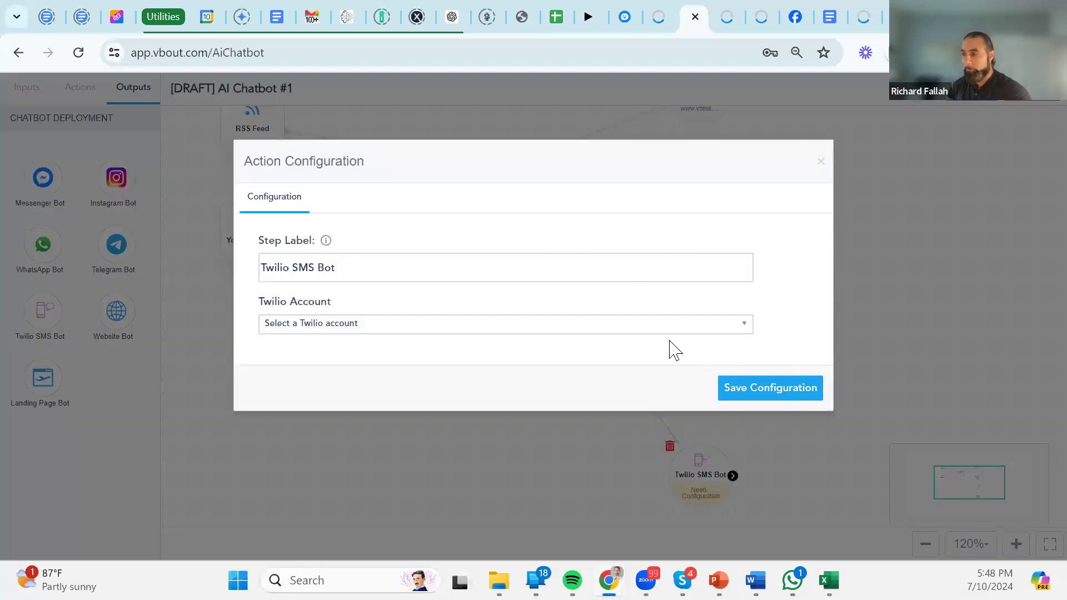
pyautogui.click(637, 324)
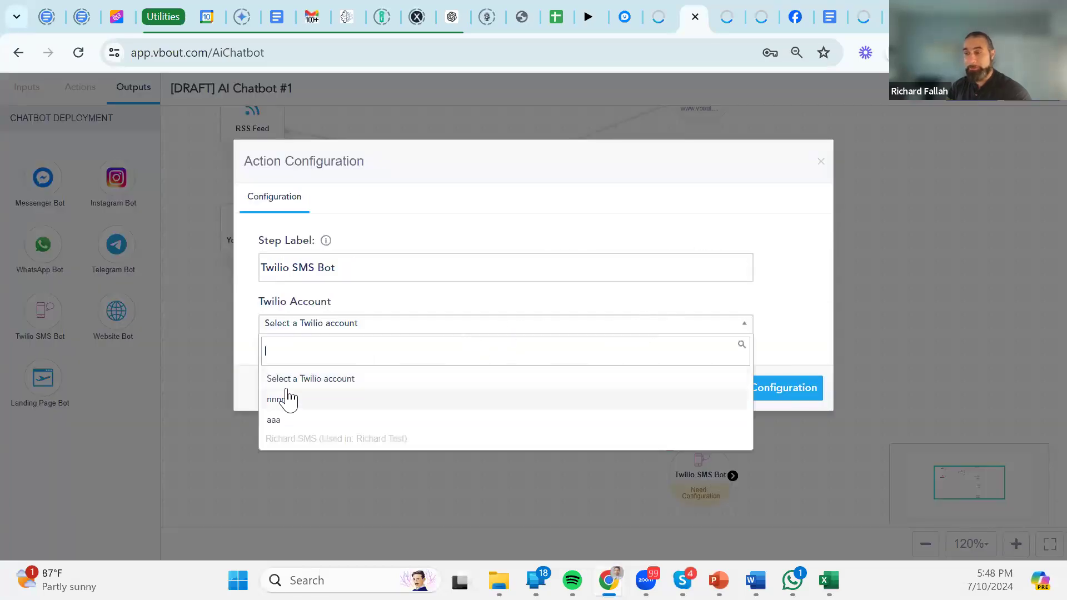
pyautogui.click(422, 215)
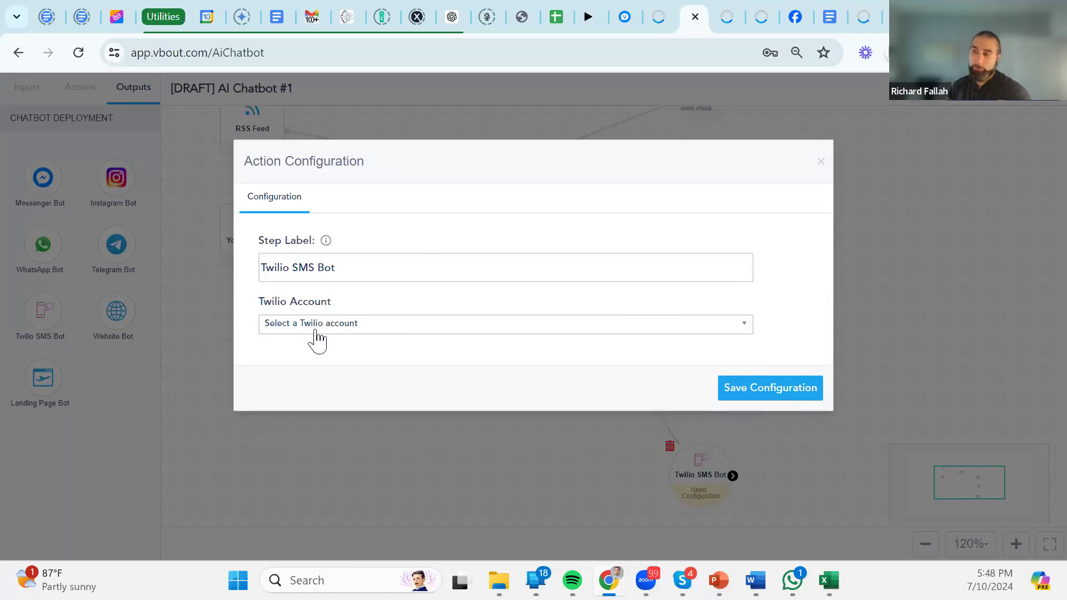
pyautogui.click(757, 391)
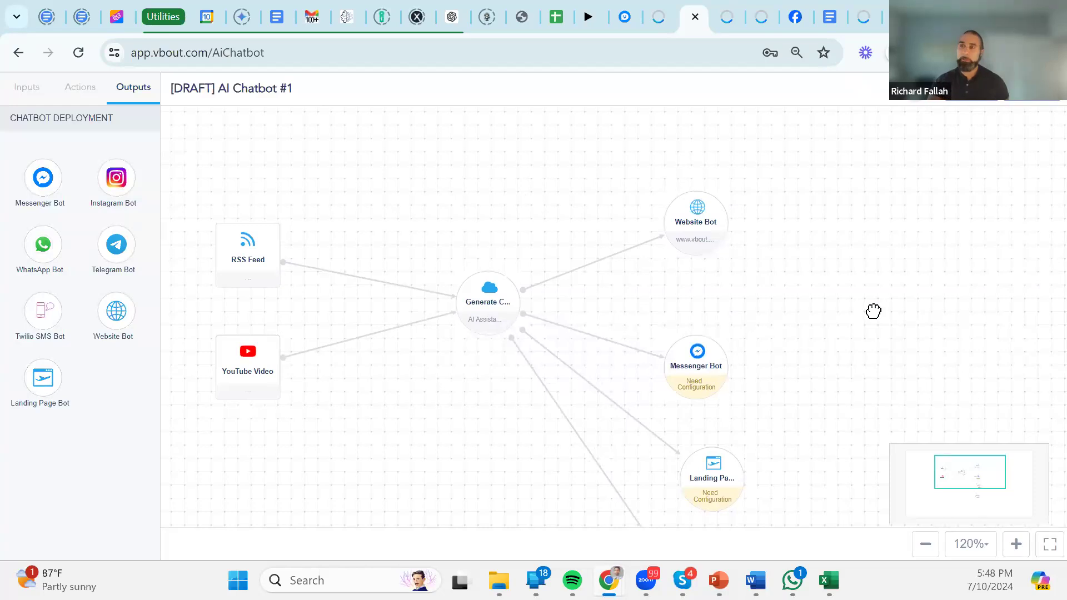
pyautogui.click(1032, 96)
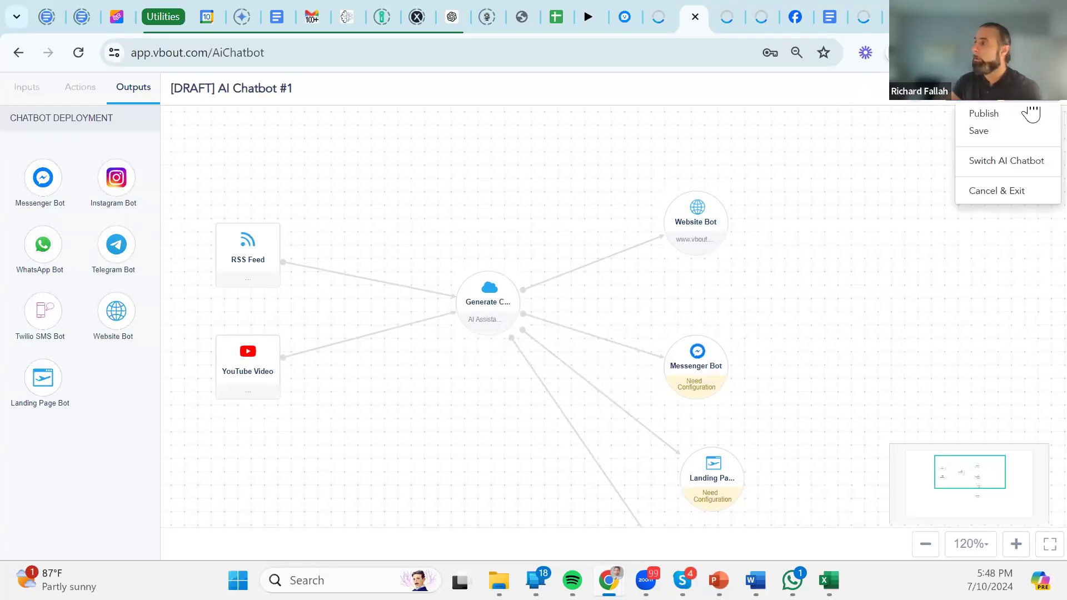
pyautogui.click(982, 131)
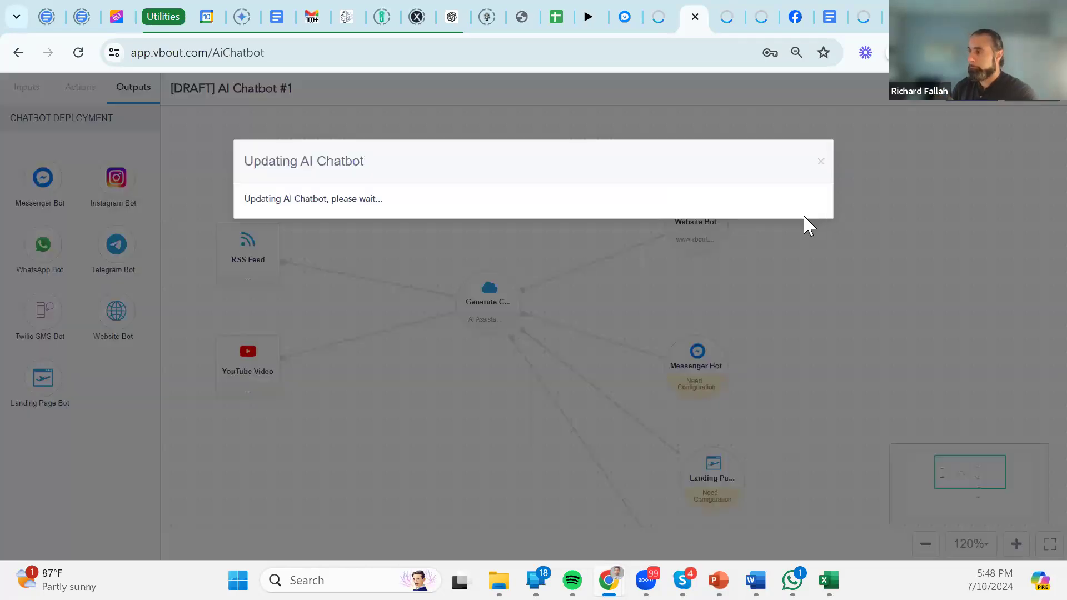
pyautogui.click(786, 240)
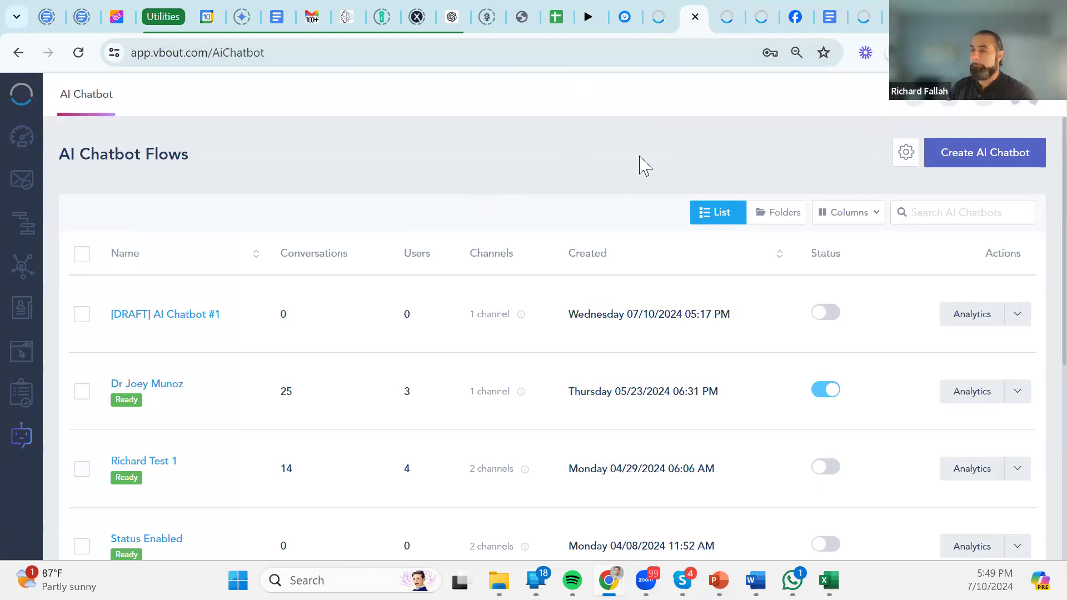
pyautogui.moveTo(519, 317)
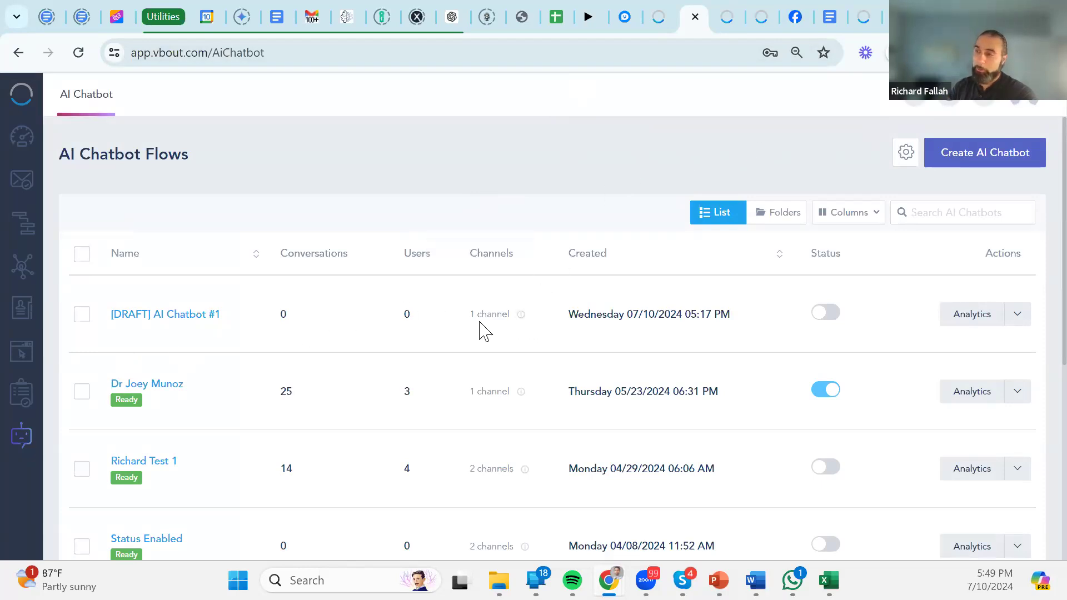
pyautogui.moveTo(526, 472)
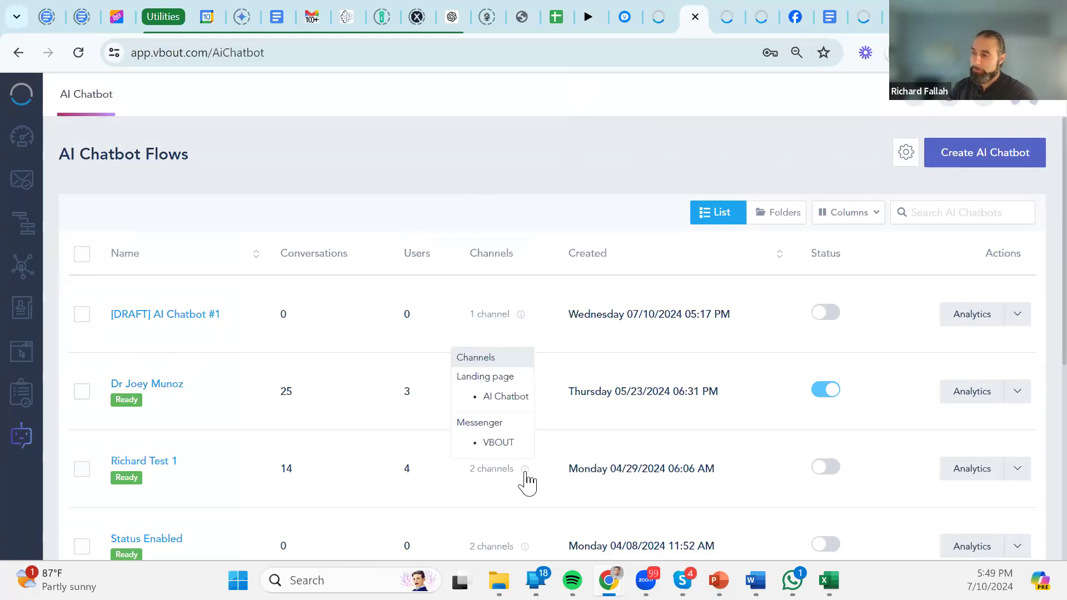
pyautogui.scroll(-4, 525, 473)
pyautogui.scroll(-2, 526, 471)
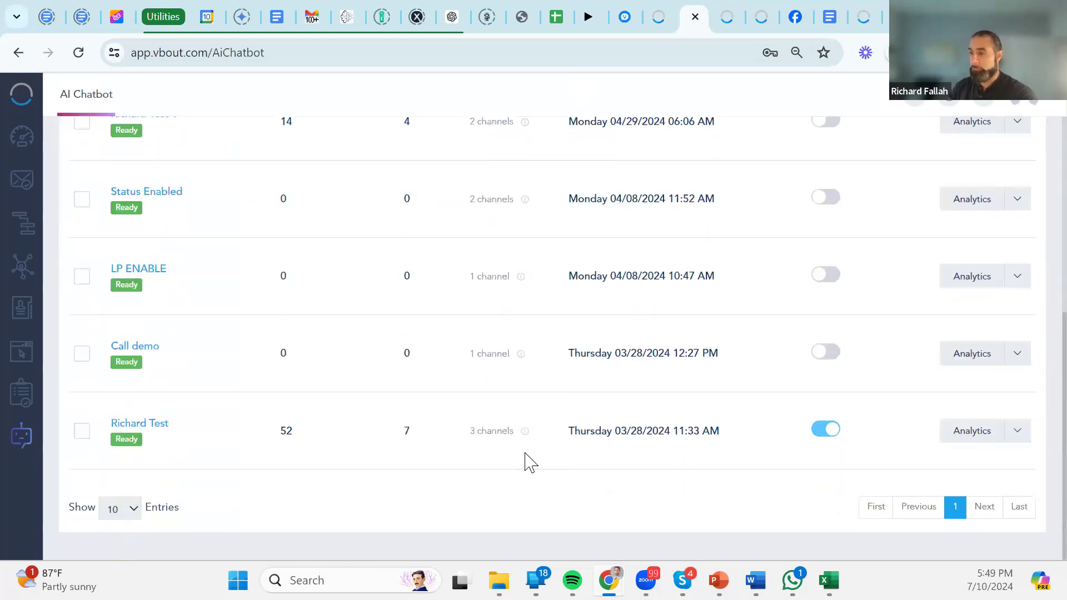
pyautogui.moveTo(526, 435)
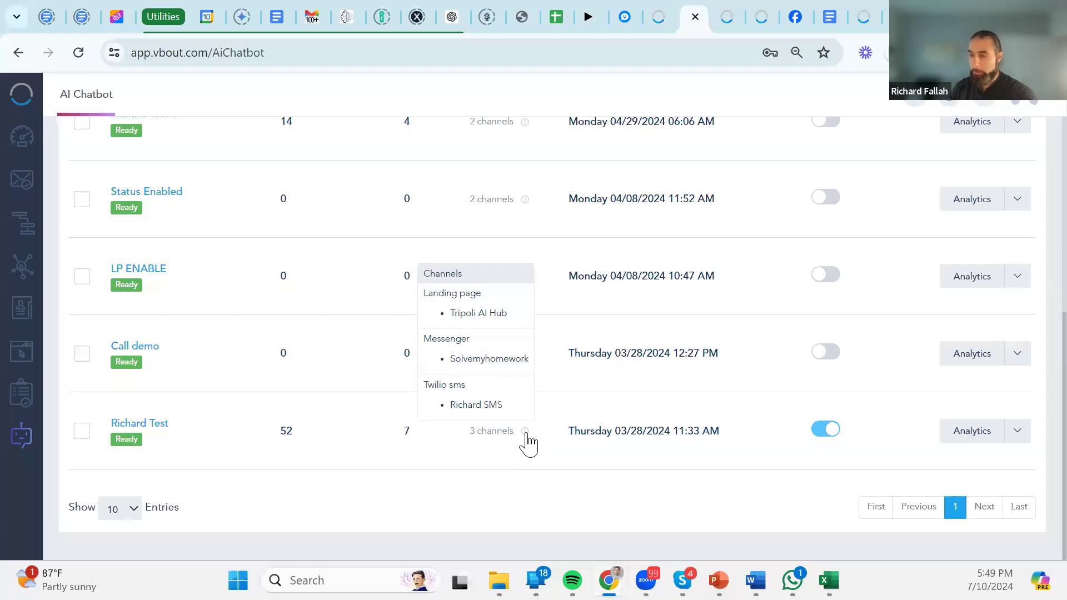
pyautogui.scroll(6, 528, 443)
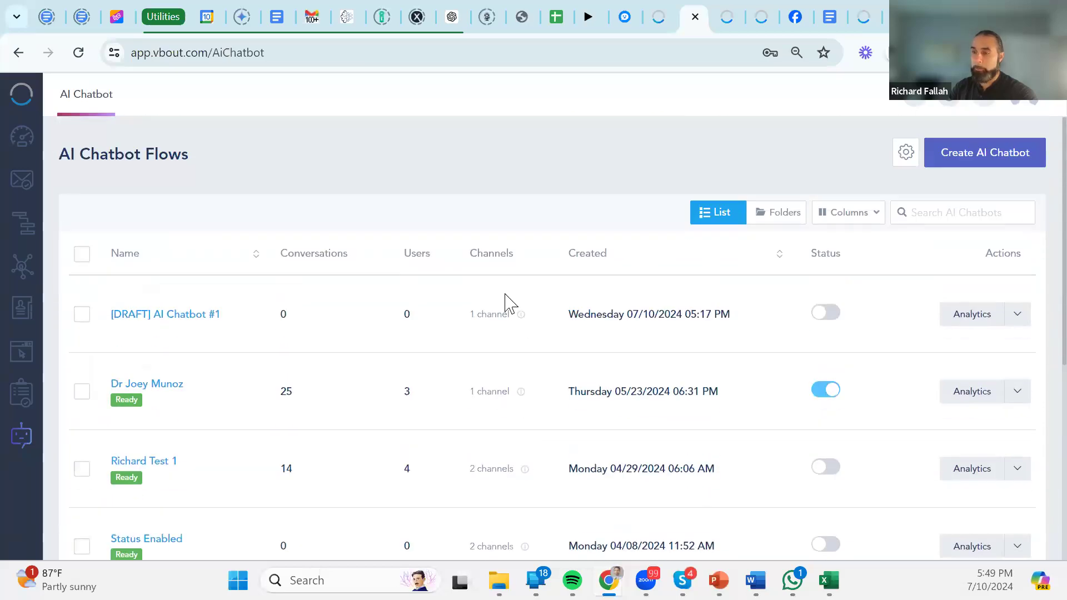
pyautogui.scroll(-3, 506, 302)
pyautogui.scroll(3, 495, 239)
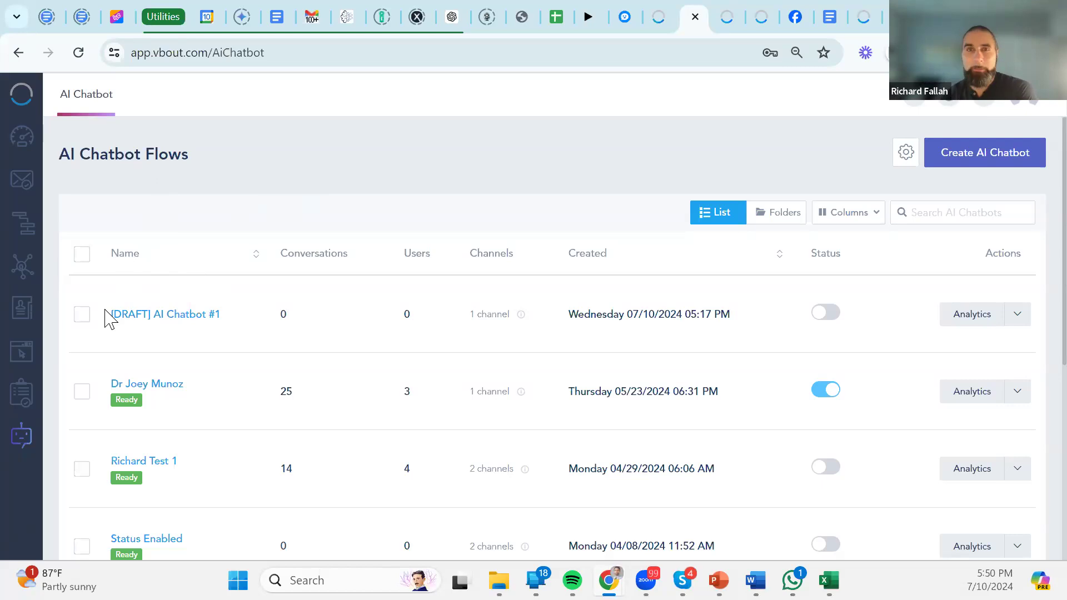
# Open Social Streams showing Facebook News Feed, Direct Messages and Tagged Posts.
pyautogui.click(23, 266)
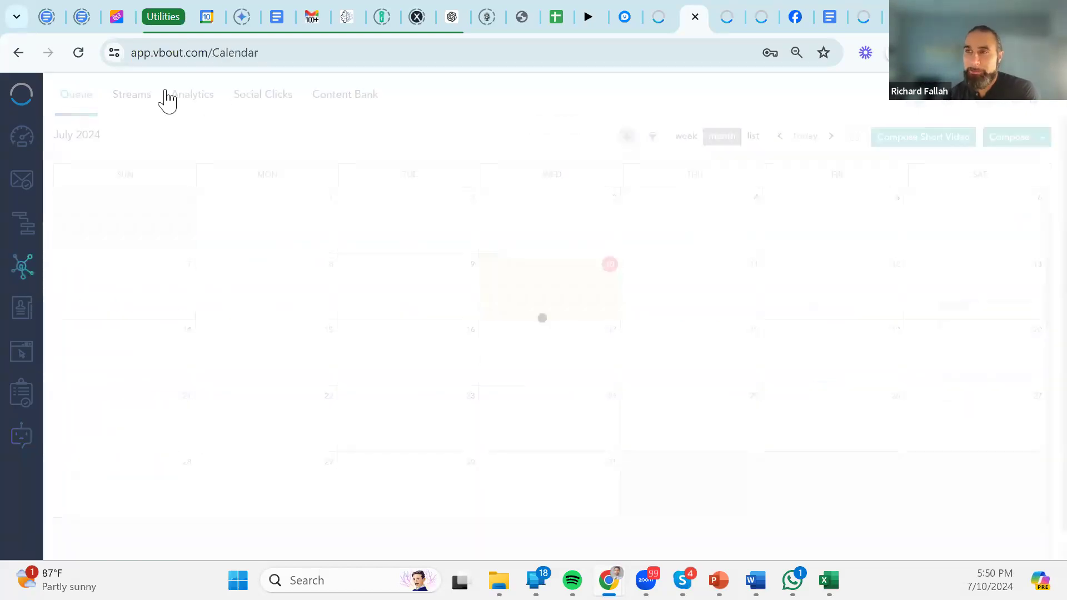
pyautogui.click(157, 96)
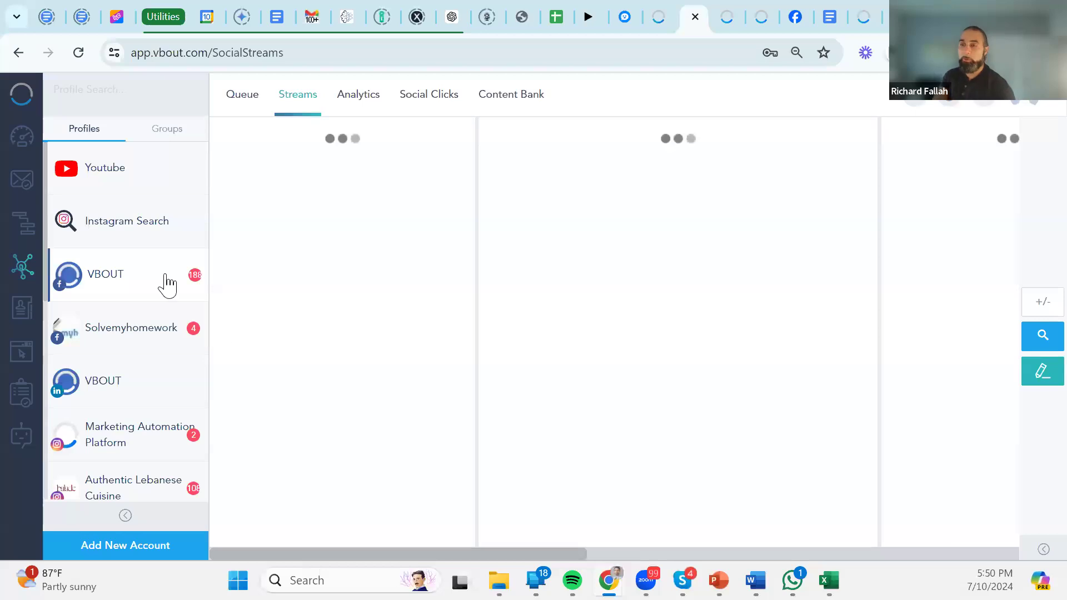
pyautogui.scroll(-5, 134, 385)
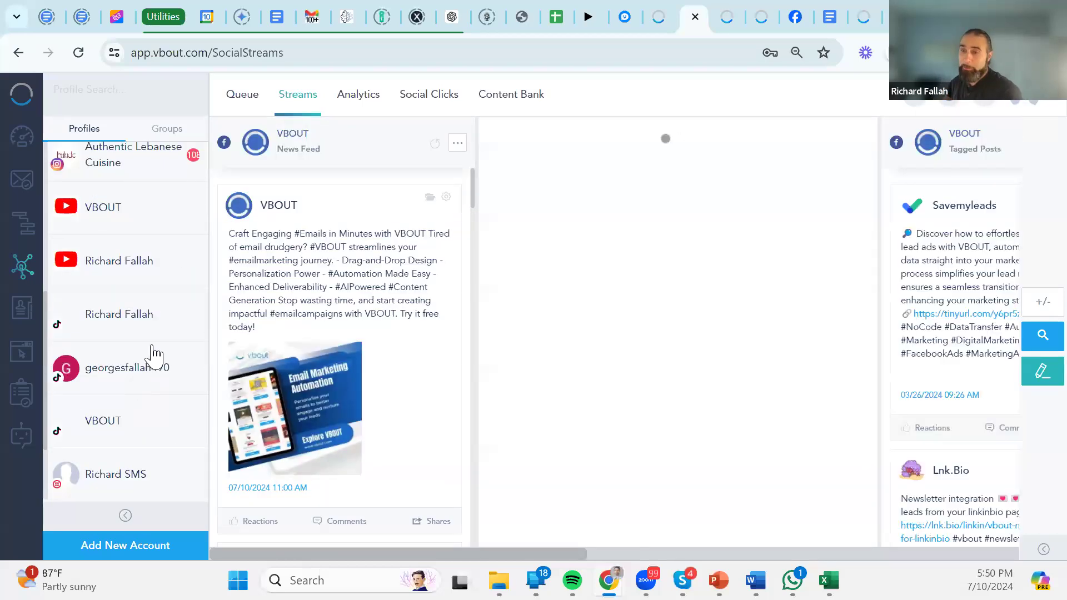
pyautogui.scroll(5, 155, 352)
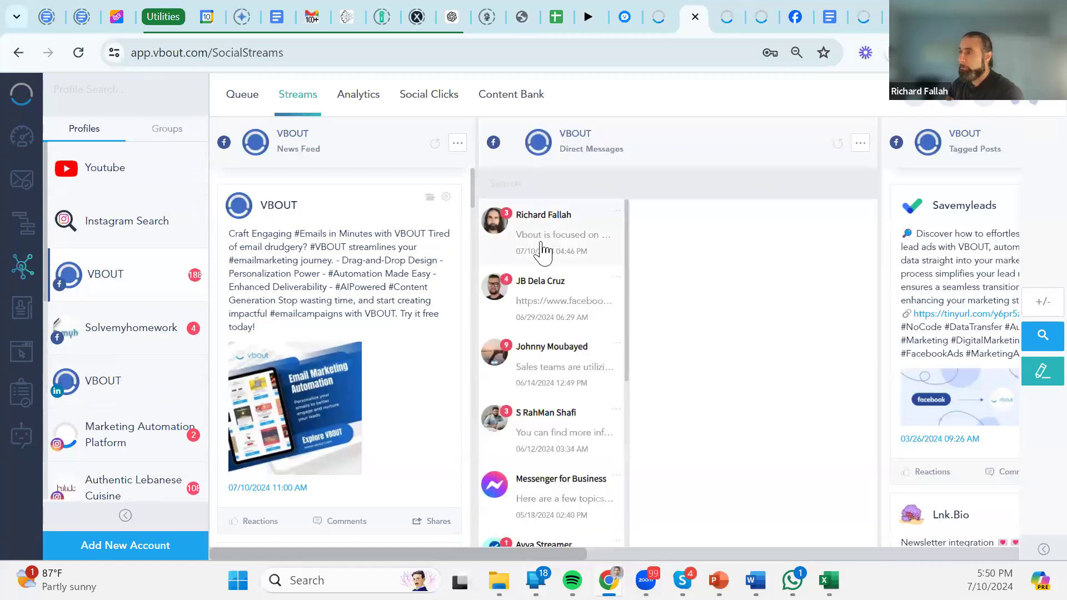
# Read a Direct Messages conversation containing the AI chatbot's replies.
pyautogui.click(567, 261)
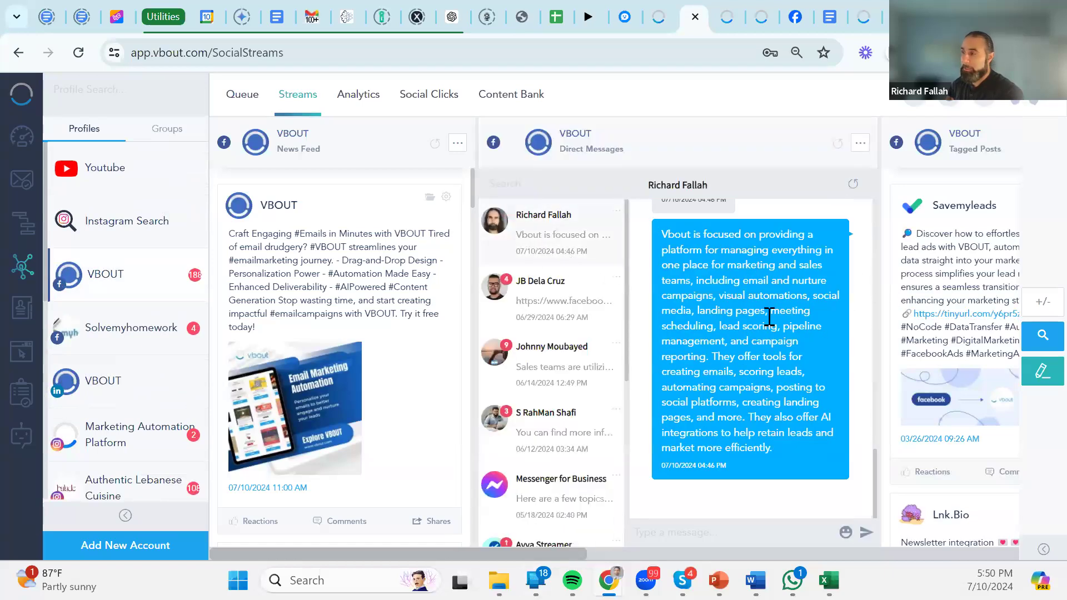
pyautogui.scroll(10, 778, 419)
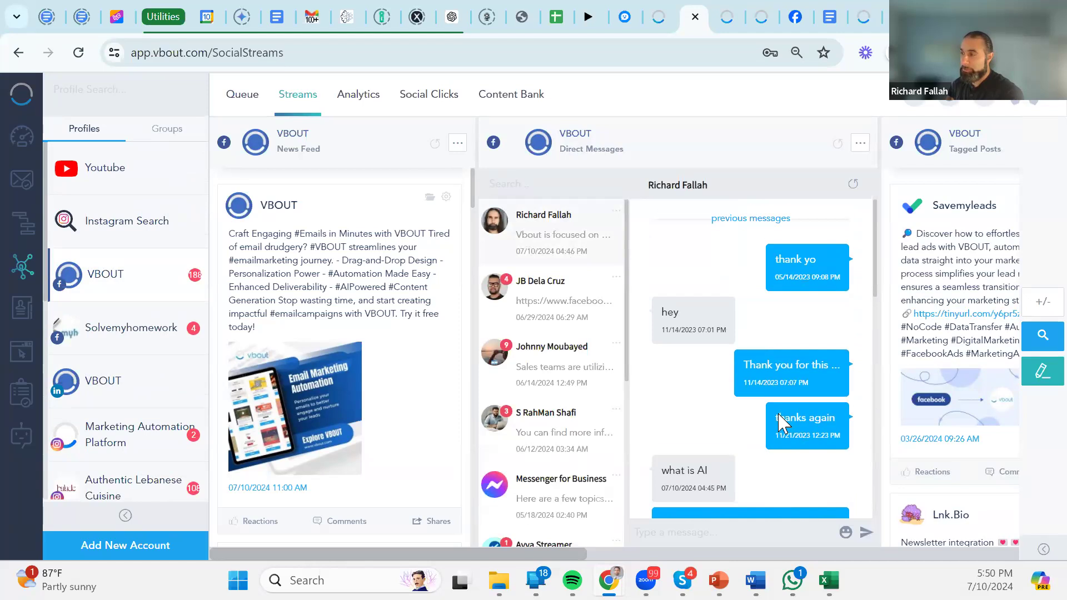
pyautogui.scroll(-8, 779, 420)
pyautogui.scroll(3, 780, 414)
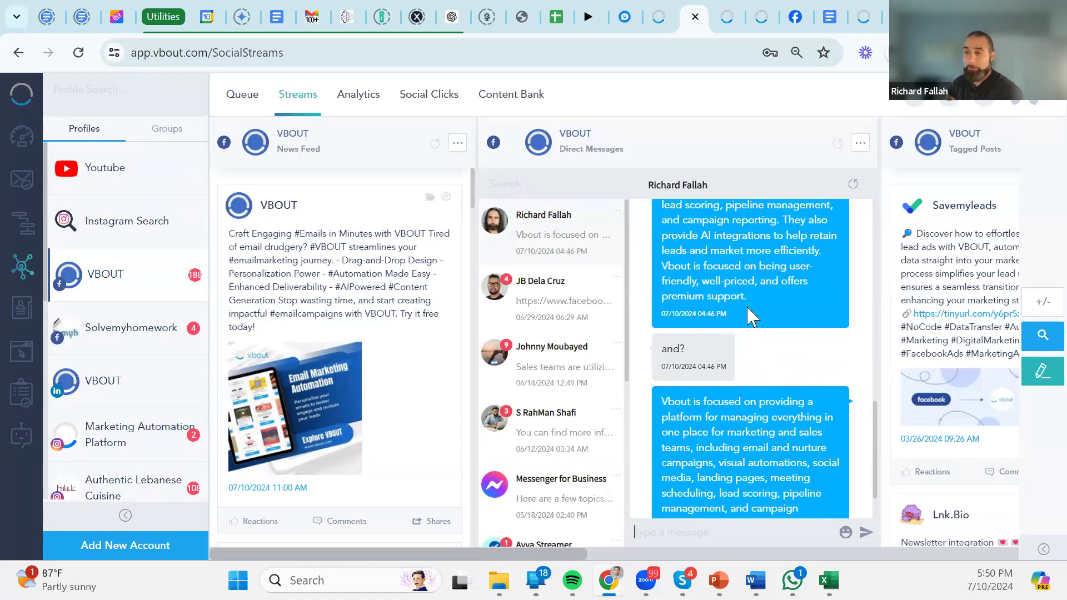
pyautogui.scroll(-1, 754, 372)
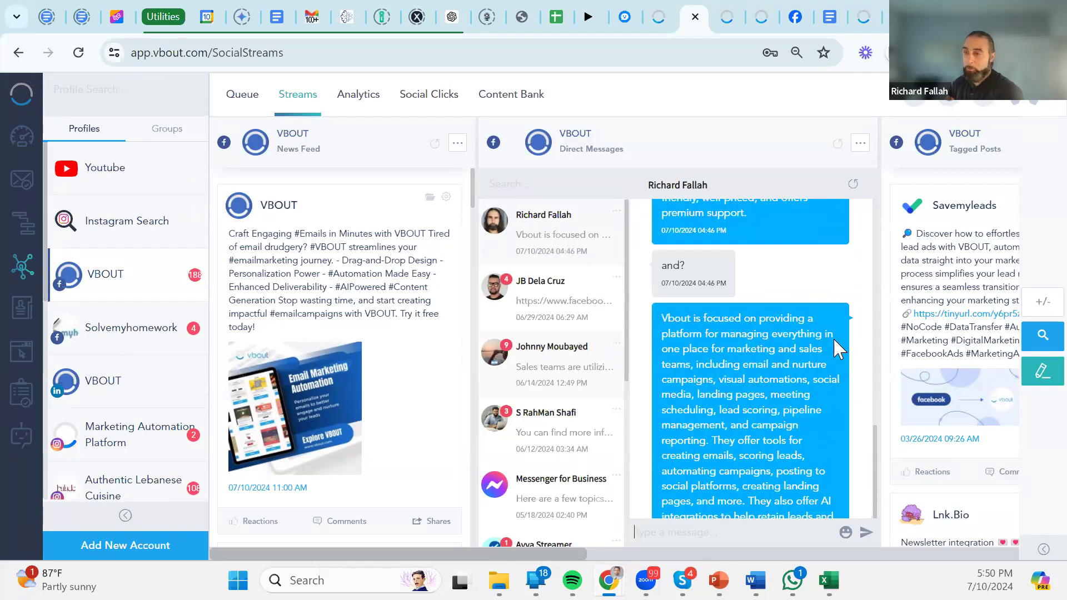
pyautogui.scroll(-5, 142, 405)
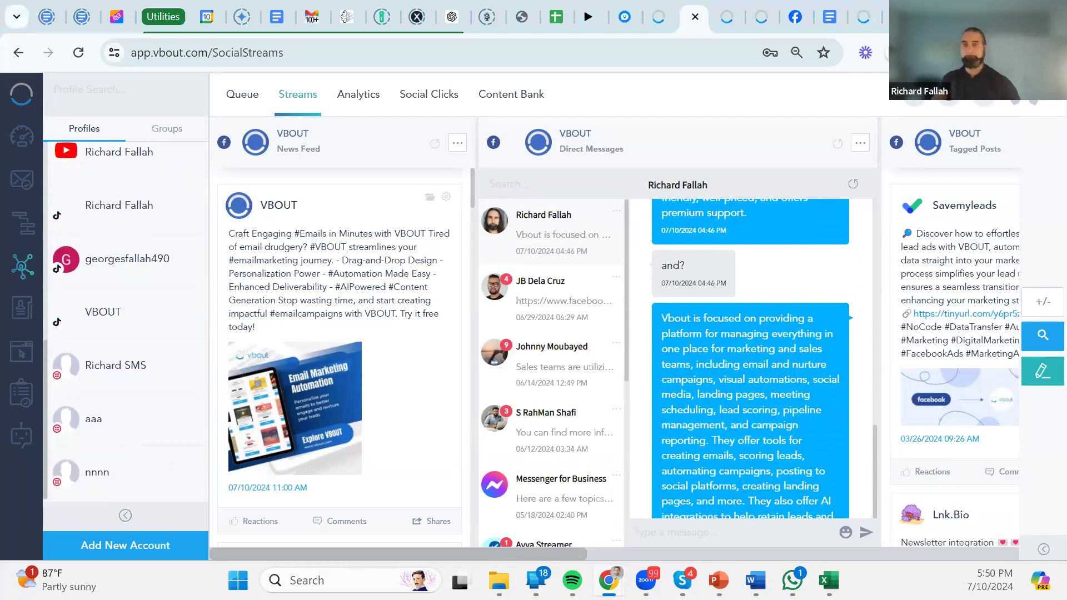
# Go back to the AI Chatbot Flows list and scroll through the bots and their stats.
pyautogui.click(669, 7)
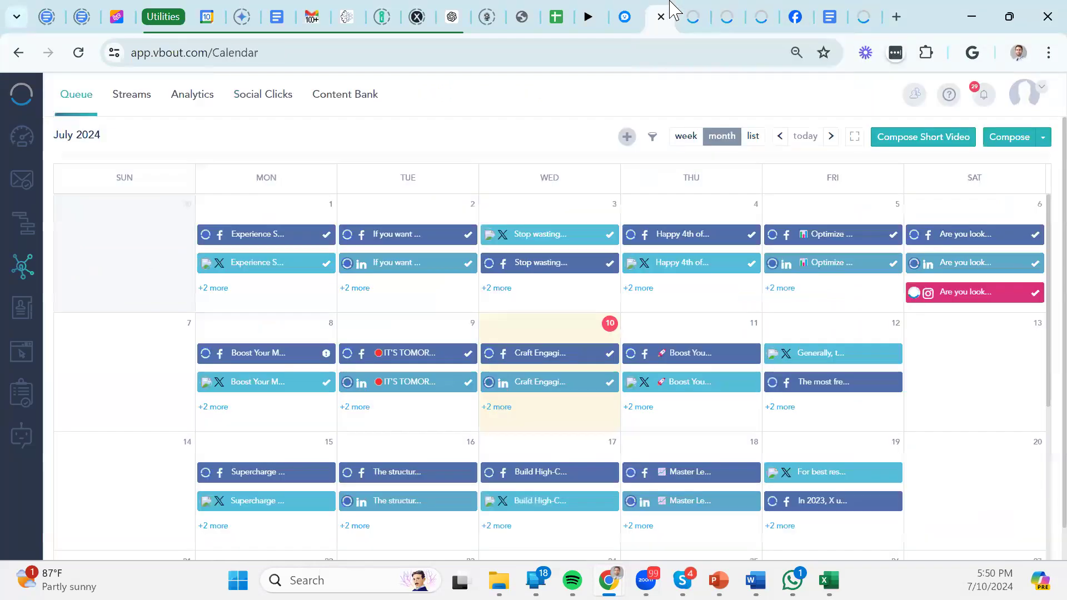
pyautogui.click(22, 446)
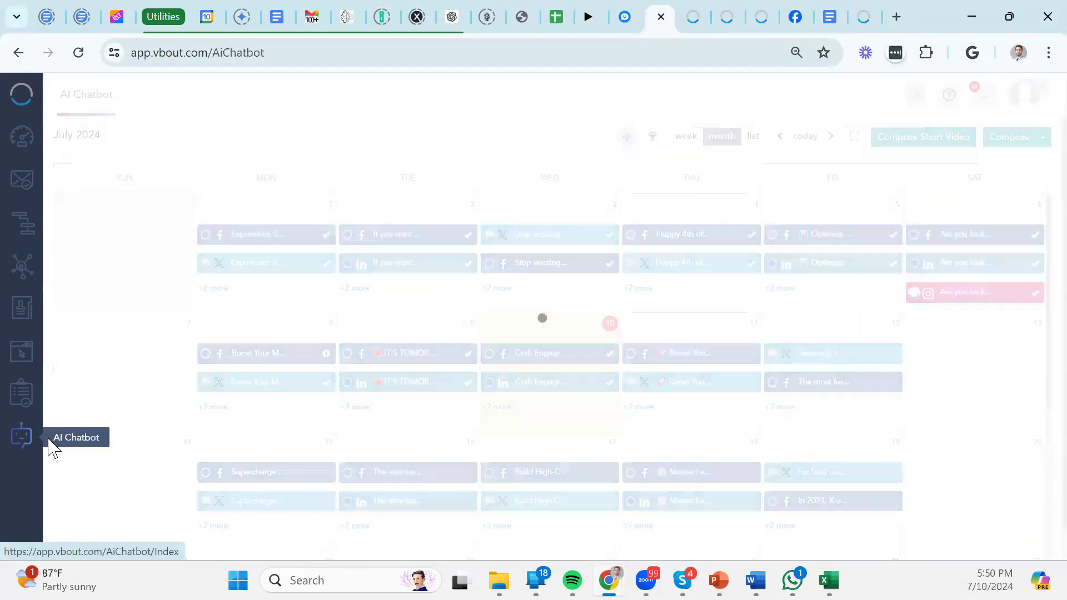
pyautogui.scroll(-5, 351, 314)
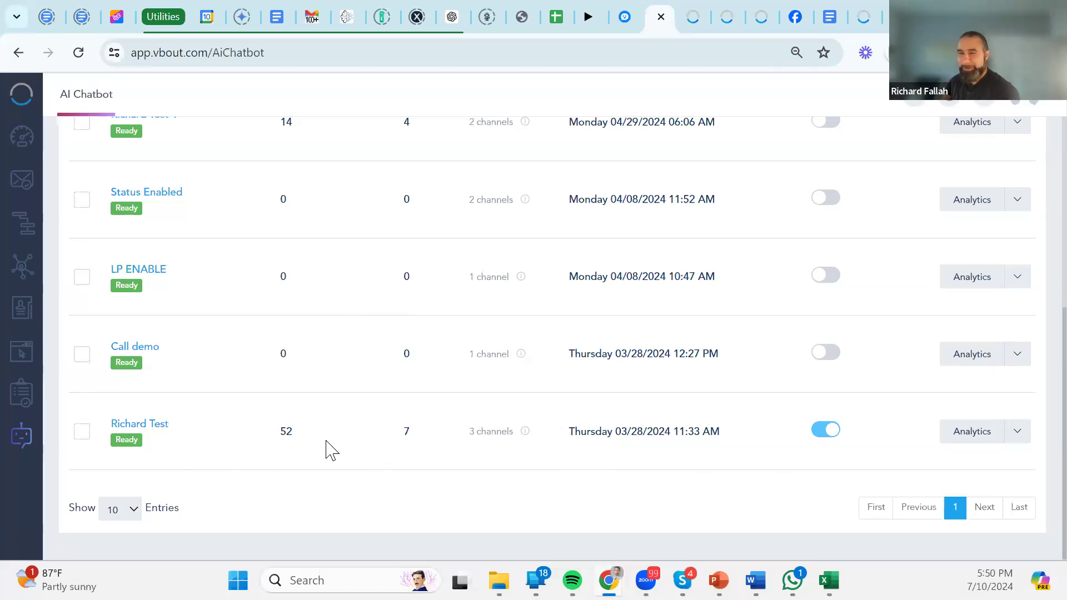
pyautogui.scroll(5, 155, 262)
pyautogui.scroll(-5, 169, 309)
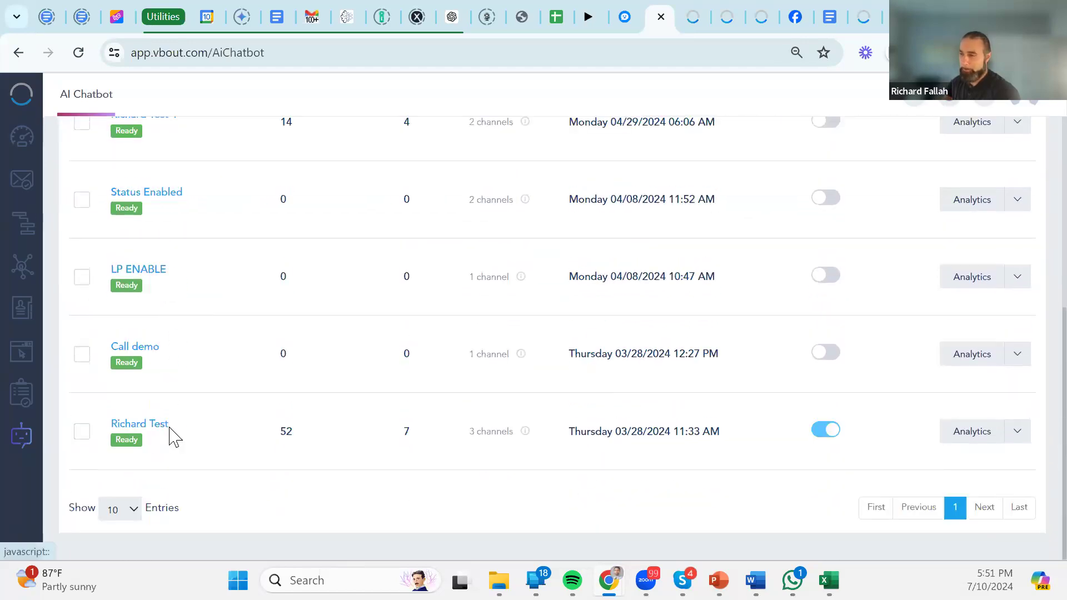
pyautogui.scroll(5, 224, 403)
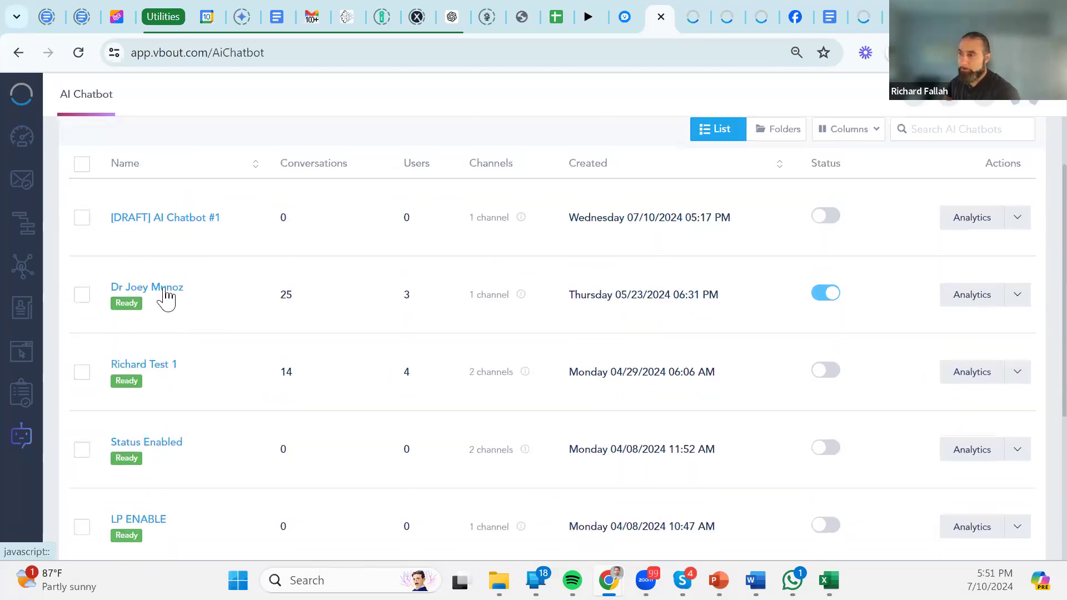
# Open the fitness chatbot's flow and review its three-URL YouTube Video input.
pyautogui.click(167, 289)
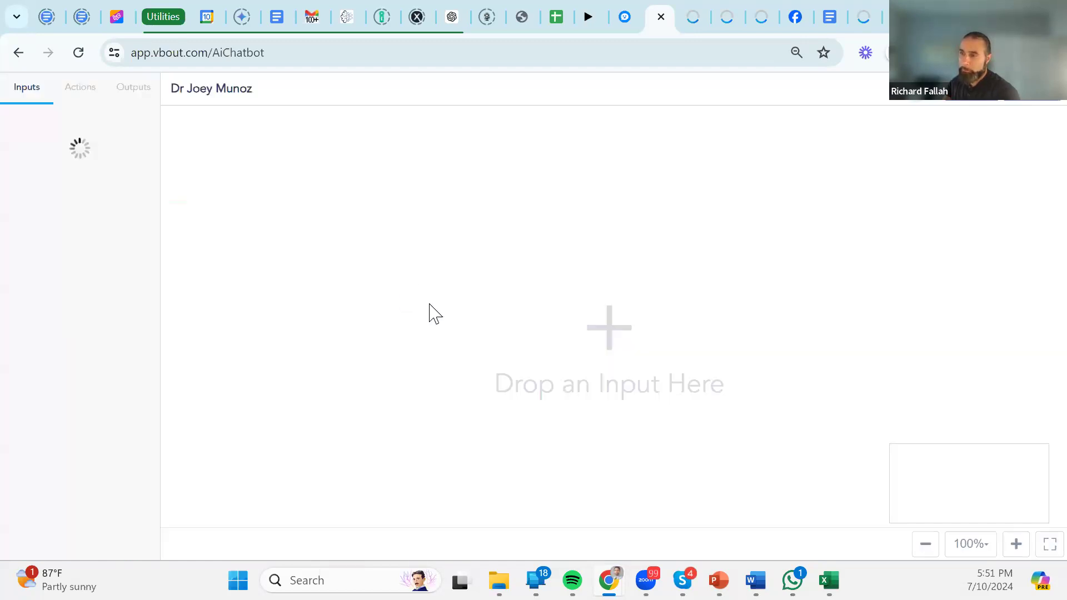
pyautogui.click(460, 312)
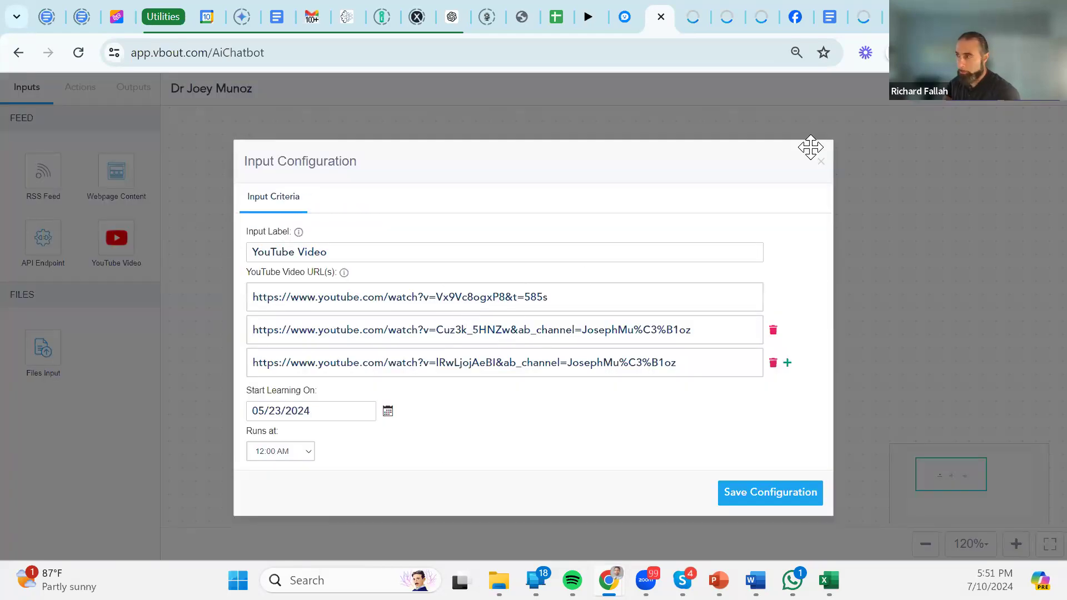
pyautogui.click(820, 162)
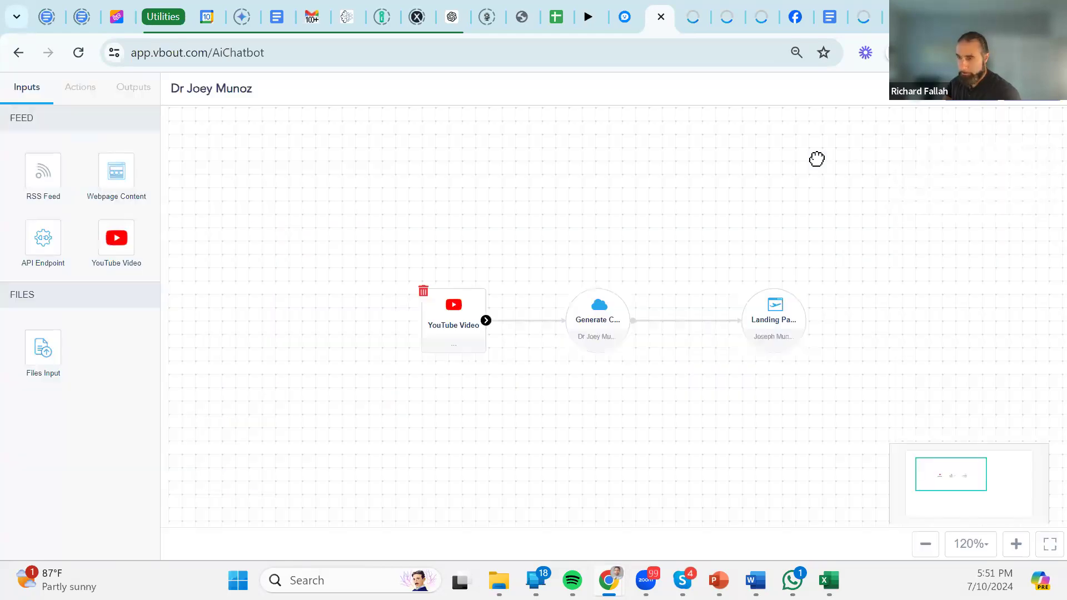
# Review the Generate Chatbot settings, including the Form Configuration tab's lead form.
pyautogui.click(593, 333)
pyautogui.scroll(-6, 492, 310)
pyautogui.scroll(6, 486, 308)
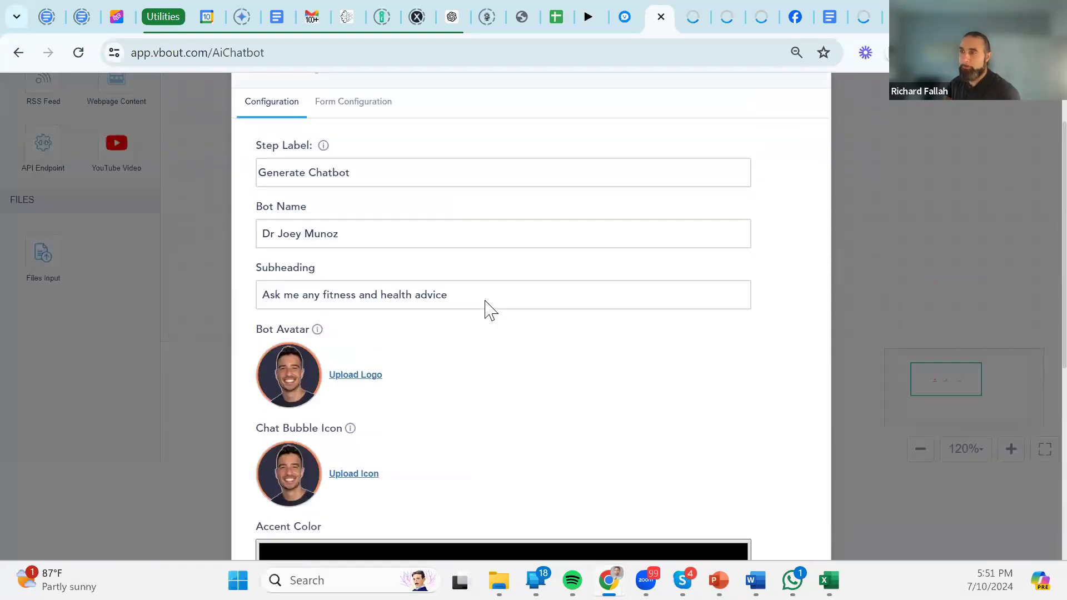
pyautogui.click(370, 209)
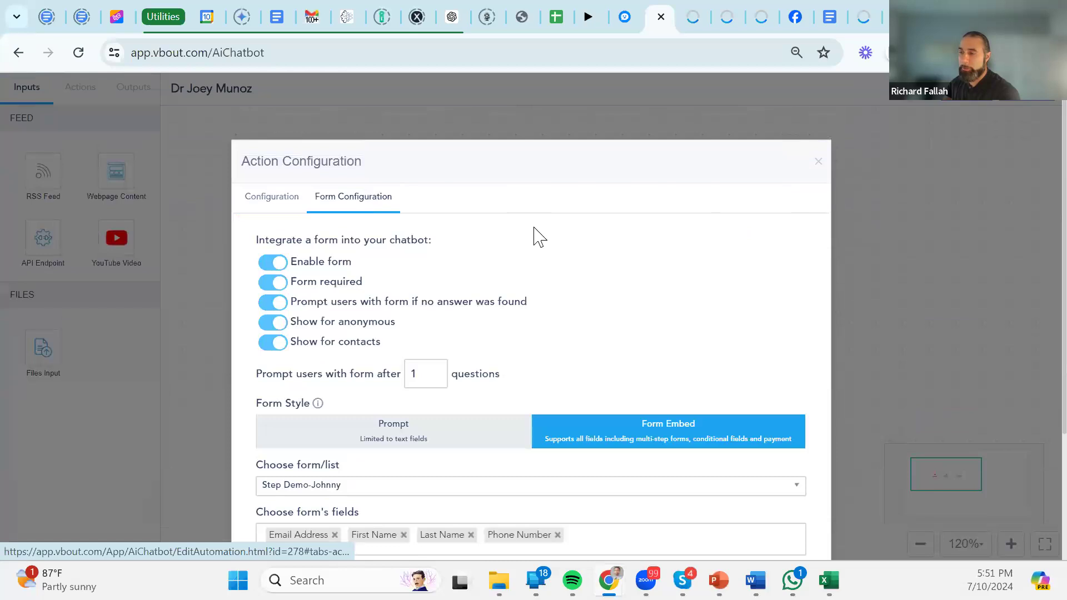
pyautogui.scroll(-3, 611, 289)
pyautogui.scroll(3, 677, 270)
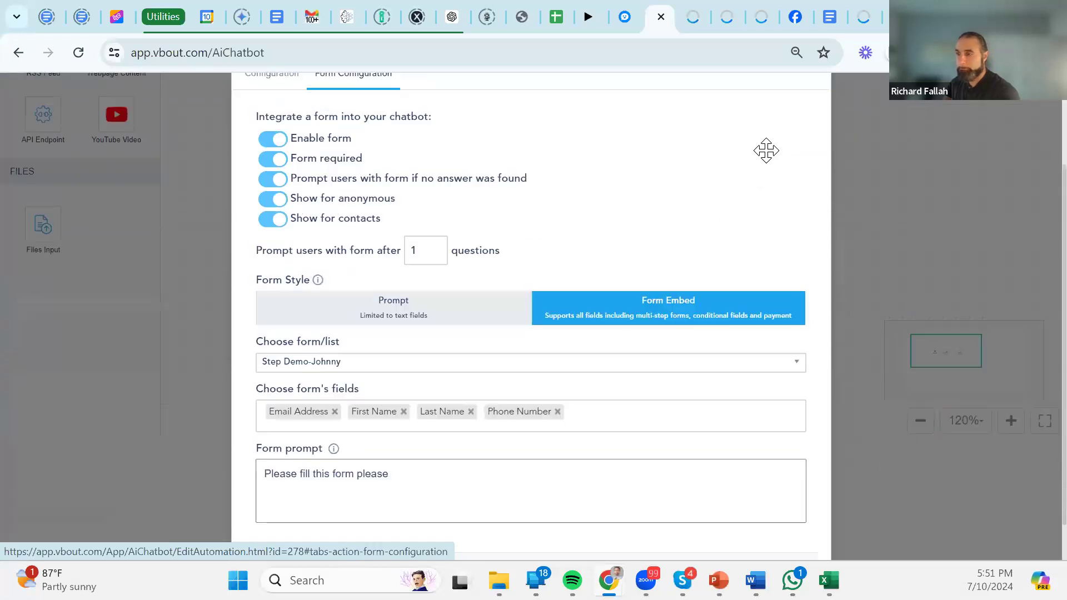
pyautogui.click(818, 169)
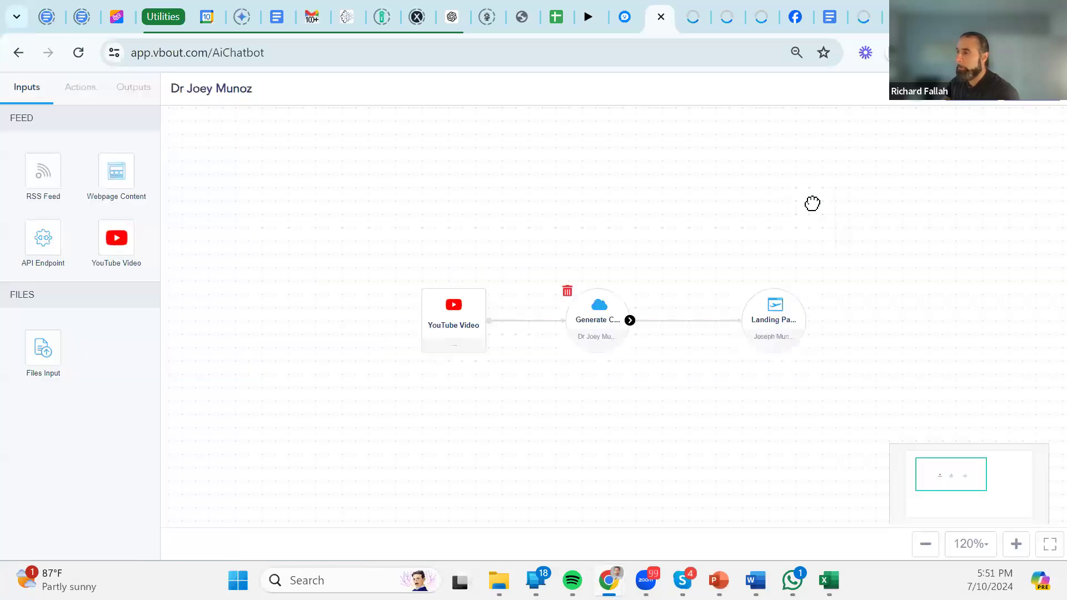
# Check the Landing Page Bot node's settings.
pyautogui.click(777, 320)
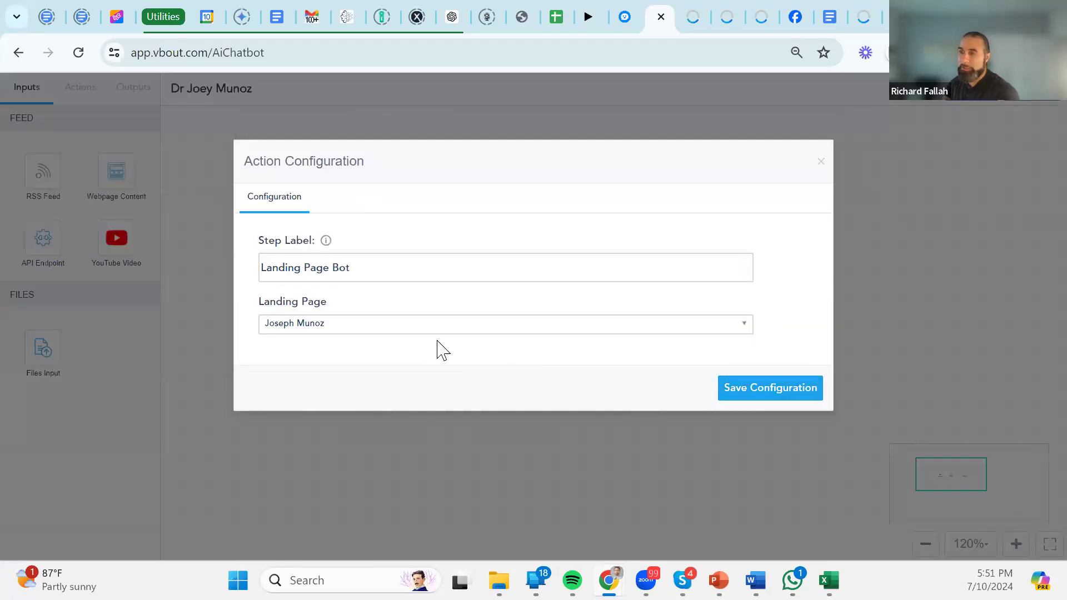
pyautogui.click(818, 166)
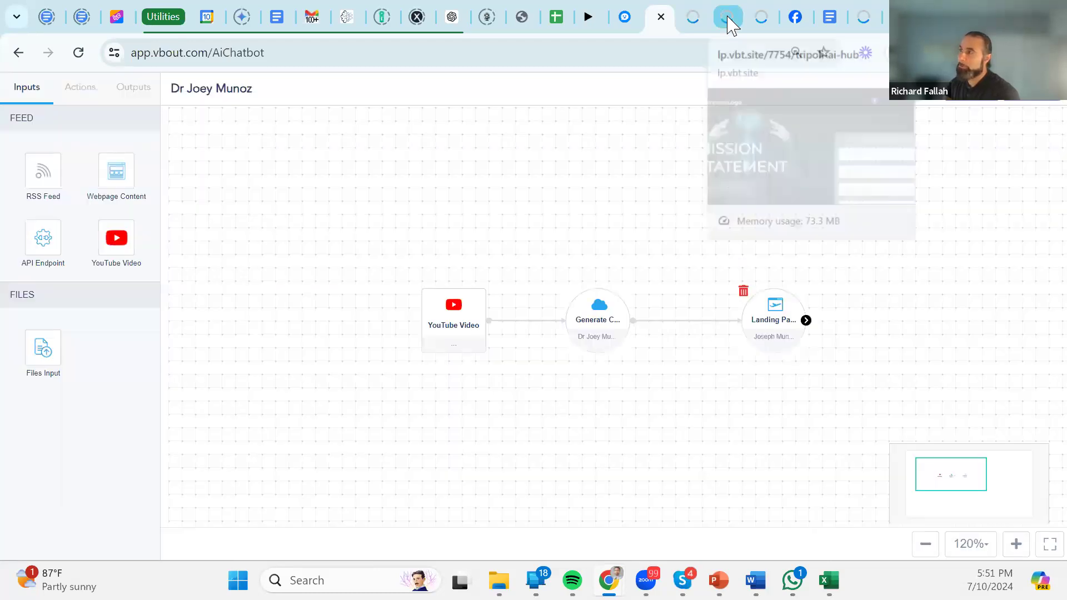
pyautogui.click(727, 21)
# Reload the published landing page and start a new conversation with the fitness chatbot.
pyautogui.click(757, 20)
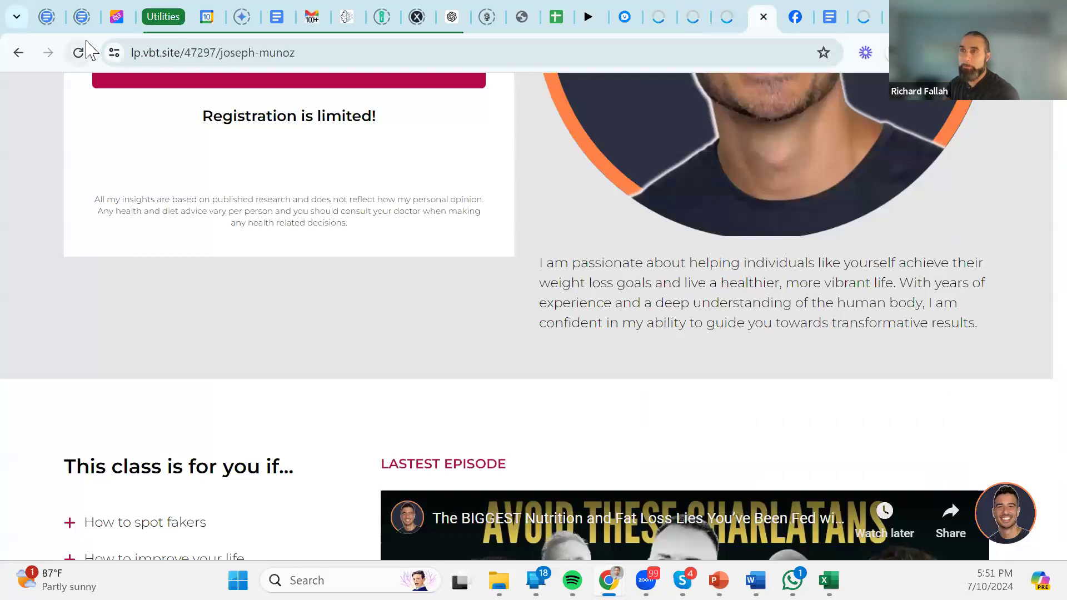
pyautogui.click(78, 53)
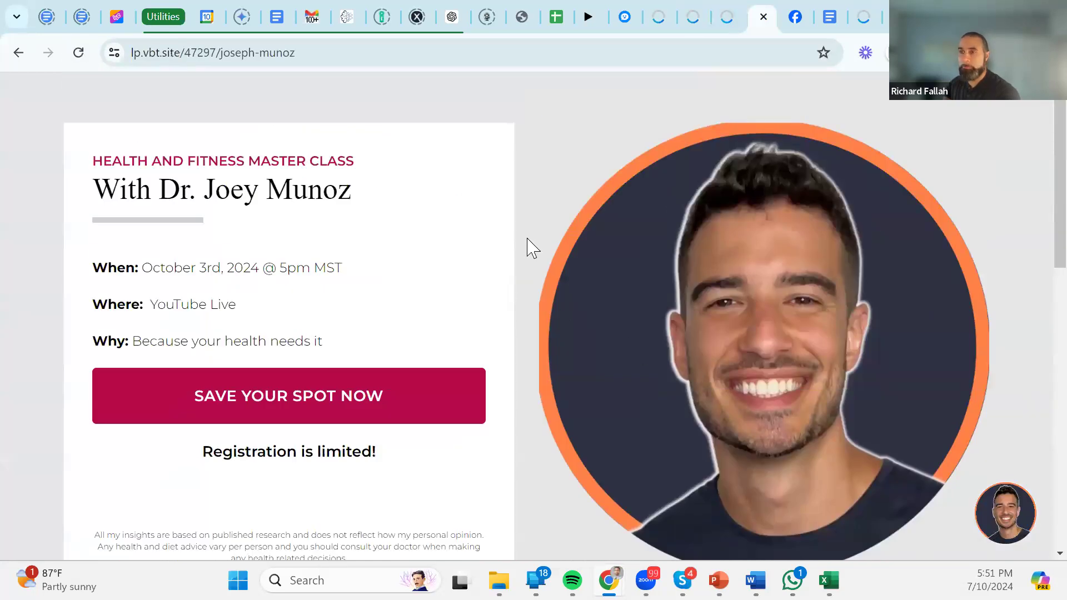
pyautogui.scroll(-6, 573, 289)
pyautogui.scroll(-5, 573, 289)
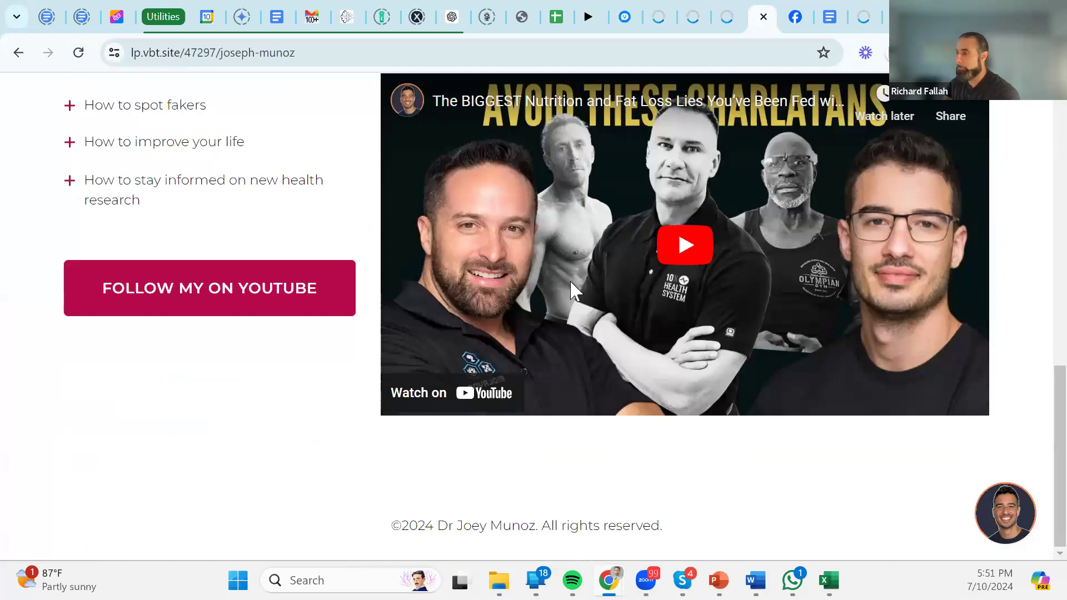
pyautogui.click(1007, 522)
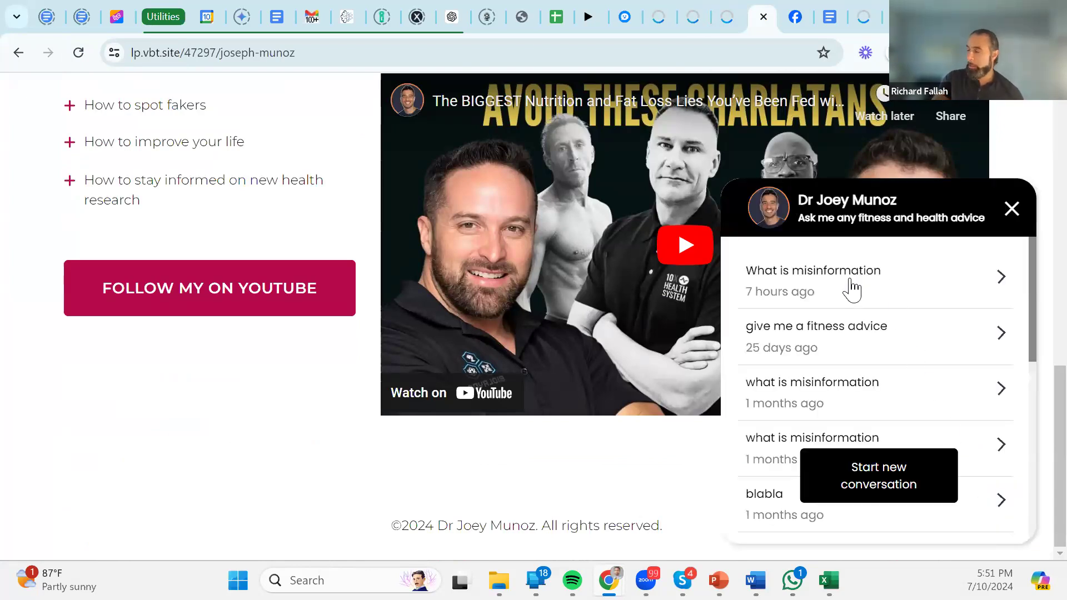
pyautogui.scroll(-8, 849, 294)
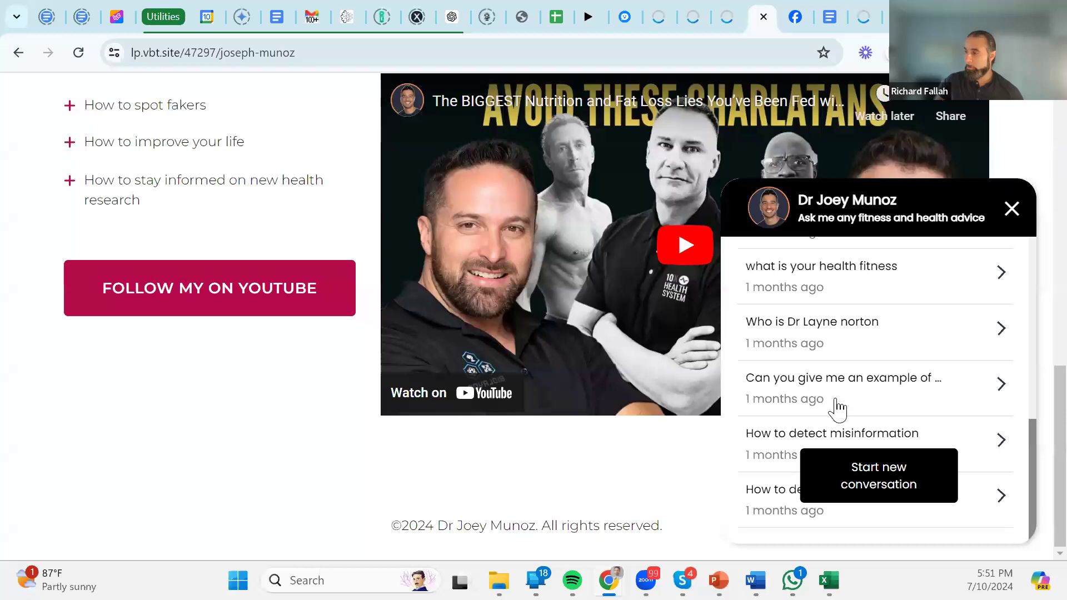
pyautogui.scroll(5, 836, 409)
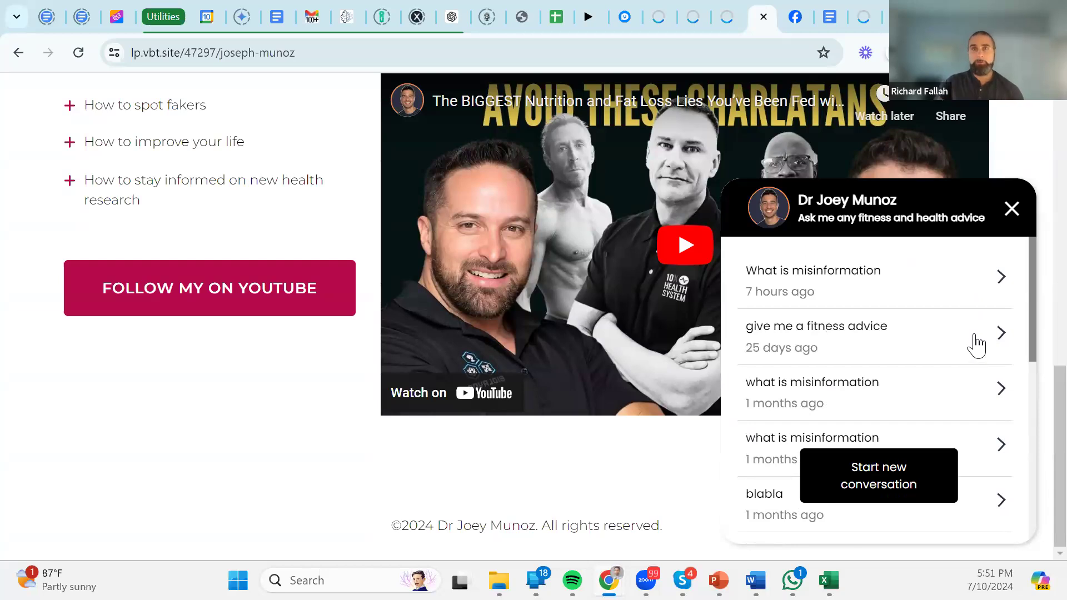
pyautogui.click(909, 482)
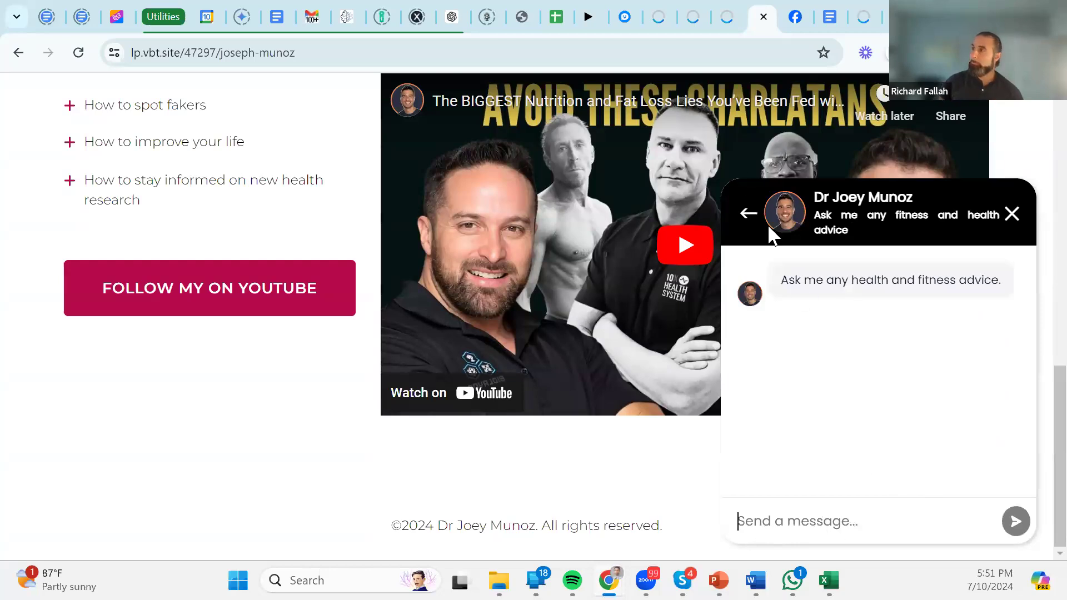
# Check the Generate step's form configuration in the chatbot flow builder.
pyautogui.click(661, 17)
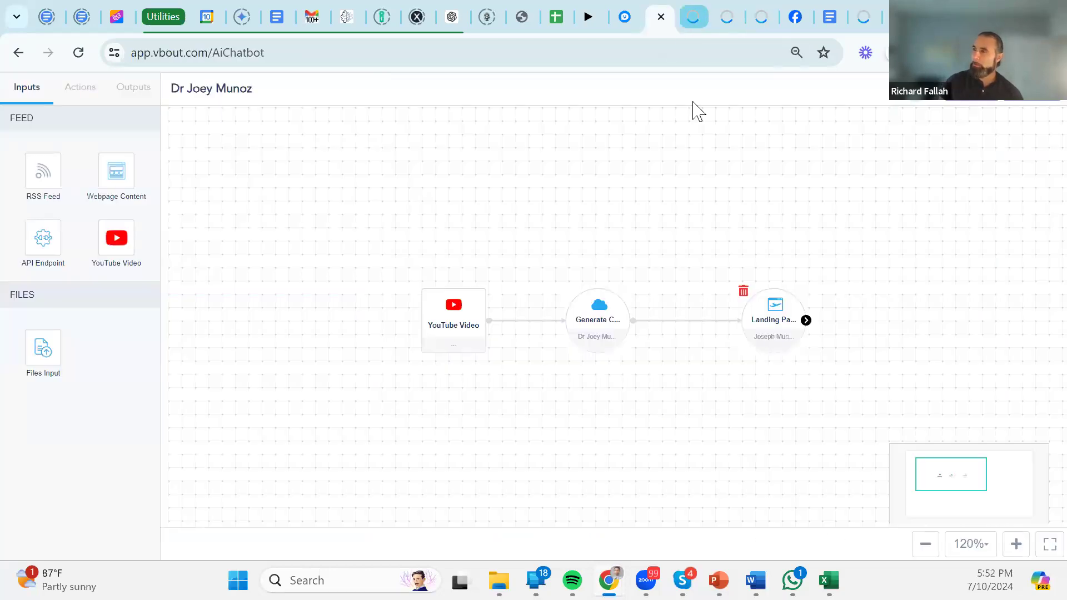
pyautogui.click(582, 340)
pyautogui.click(374, 193)
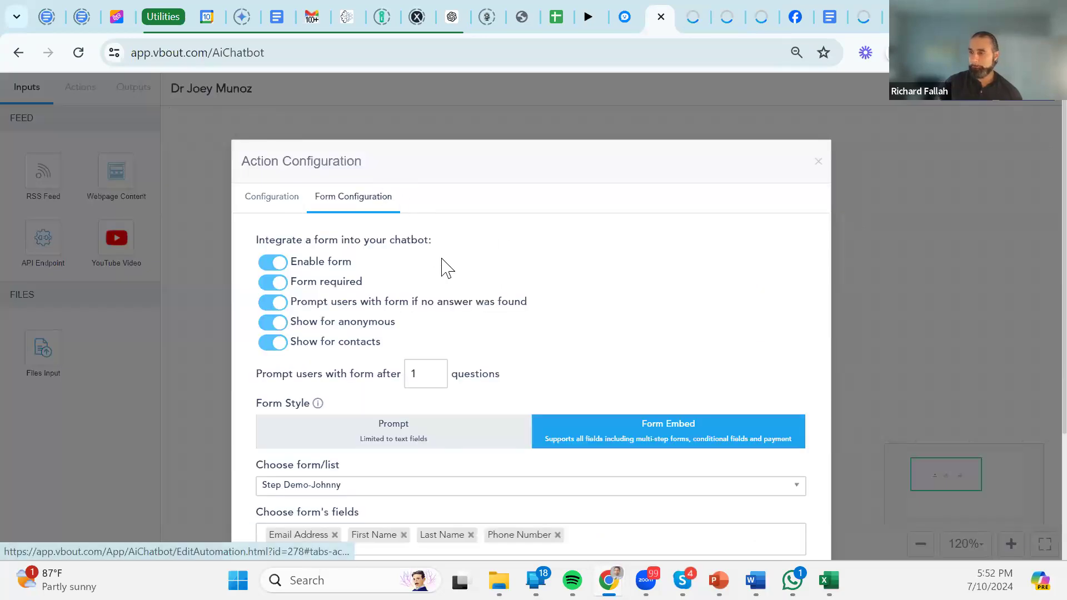
pyautogui.scroll(-1, 447, 270)
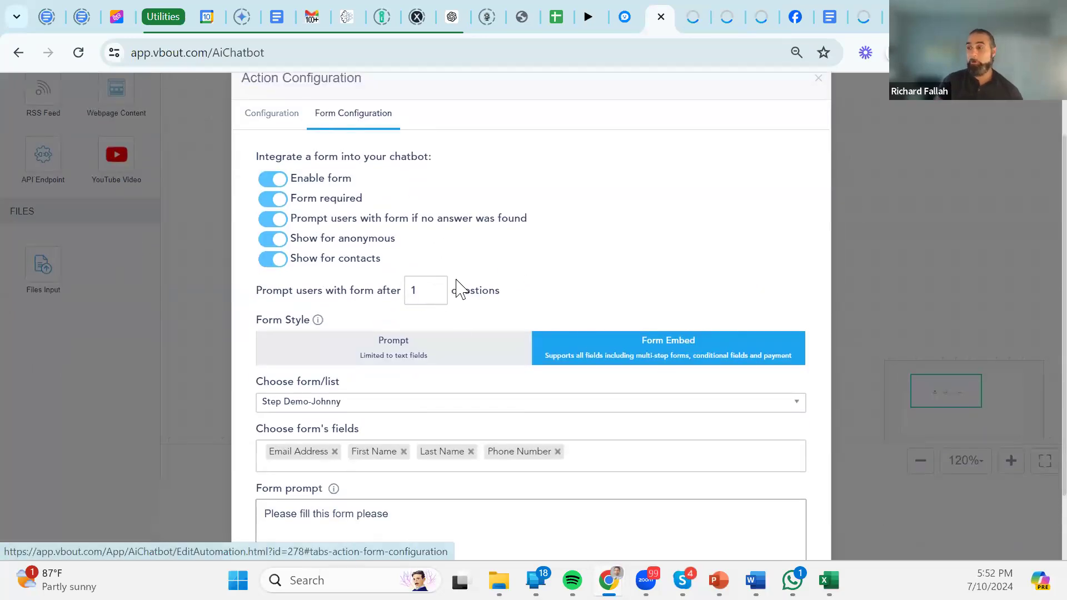
pyautogui.click(760, 15)
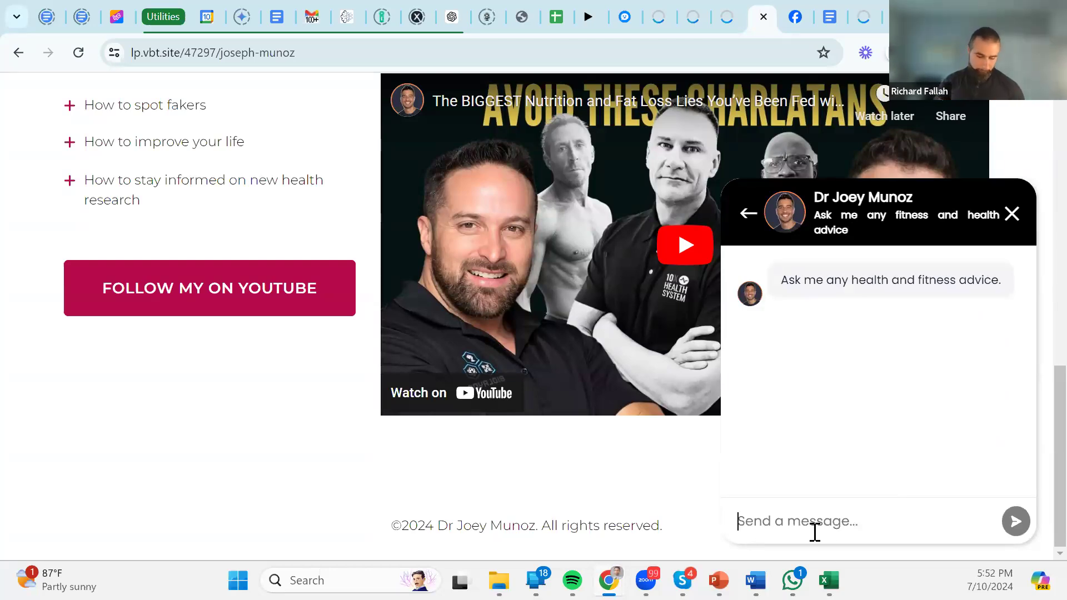
# Ask the chatbot what fitness misinformation is and read its reply.
pyautogui.write('What is fitness misinformation')
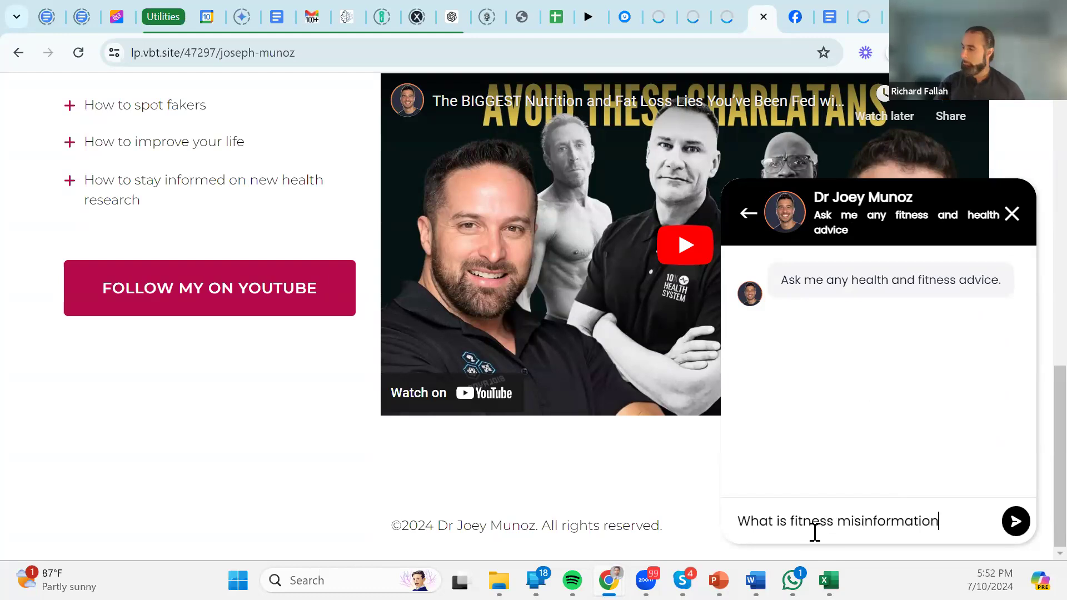
pyautogui.press('Return')
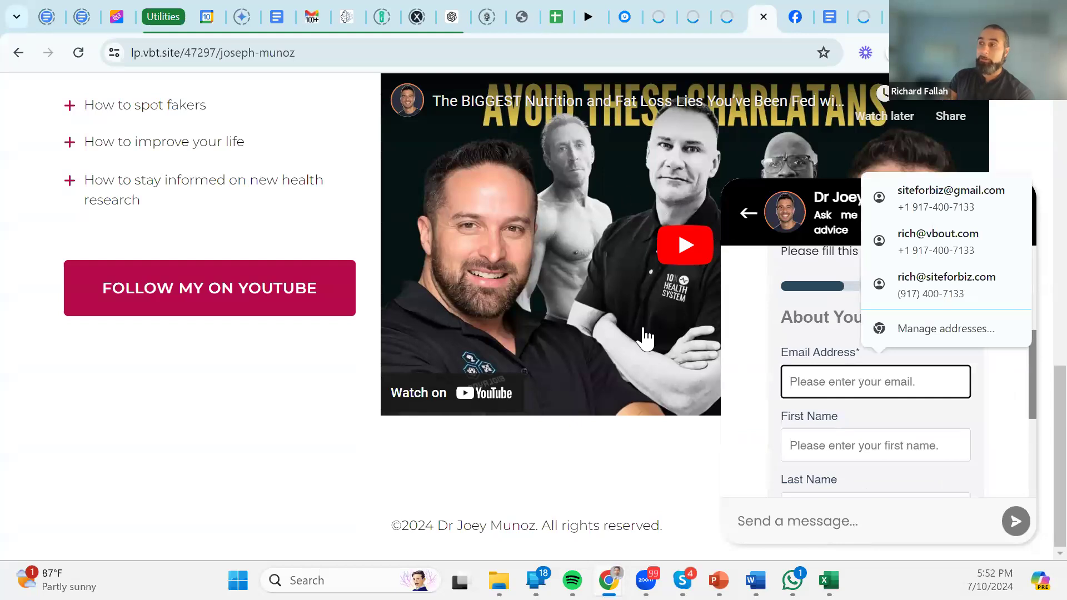
pyautogui.click(745, 326)
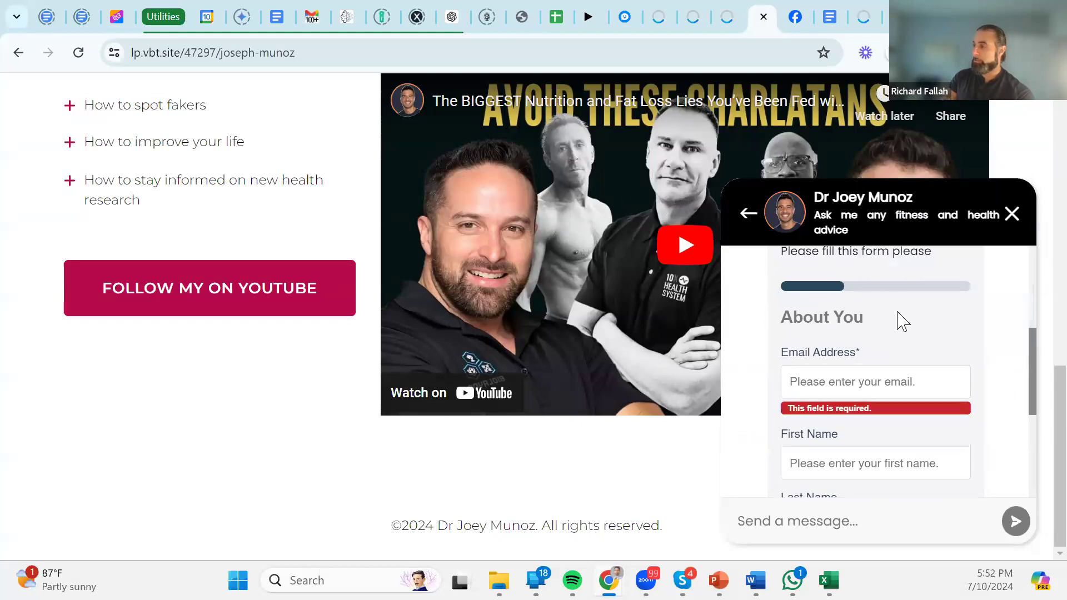
pyautogui.scroll(3, 886, 305)
pyautogui.scroll(-3, 886, 305)
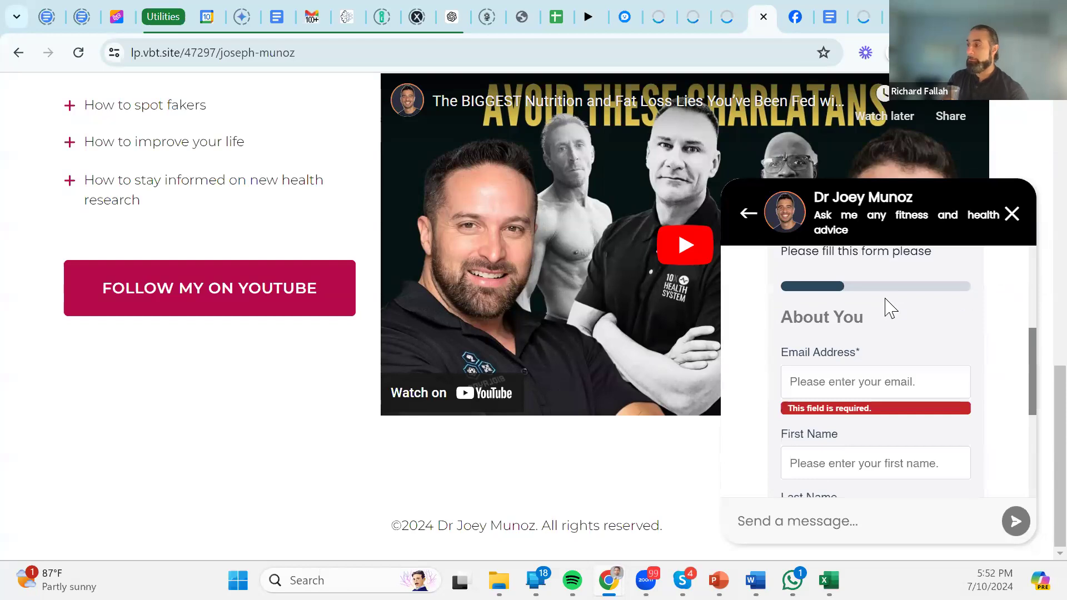
pyautogui.scroll(-4, 886, 305)
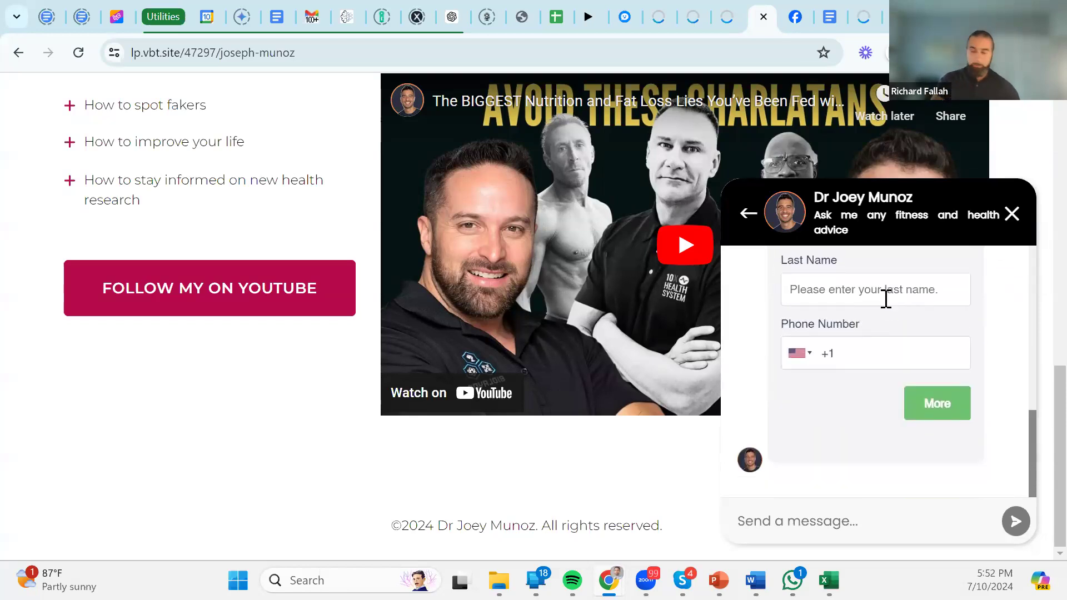
pyautogui.scroll(6, 886, 298)
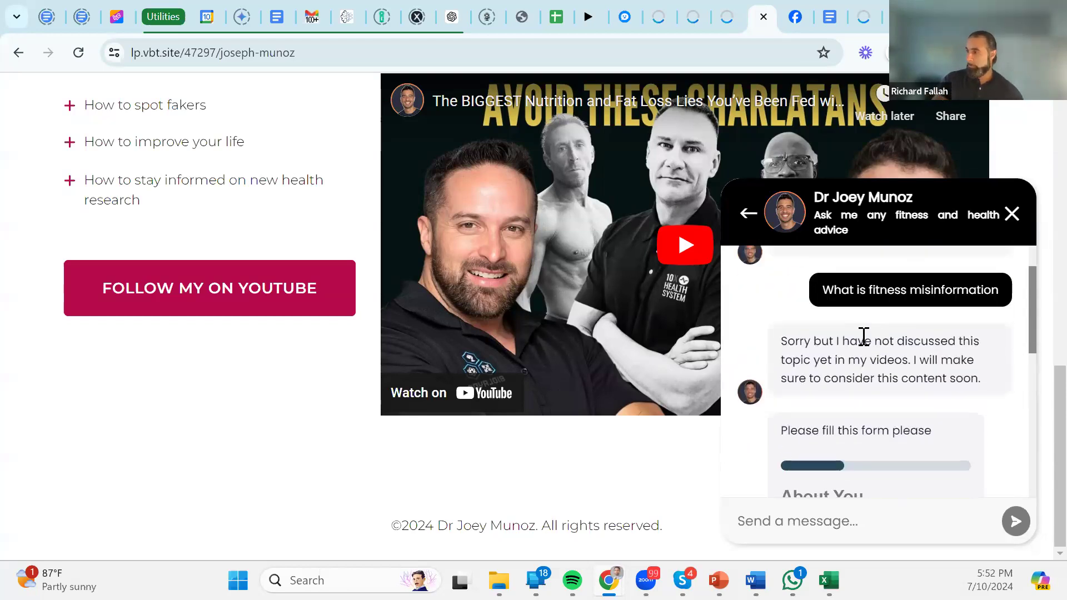
pyautogui.scroll(-6, 872, 405)
# Autofill the Email Address, remove the extra phone digit, and advance to the General step.
pyautogui.click(845, 309)
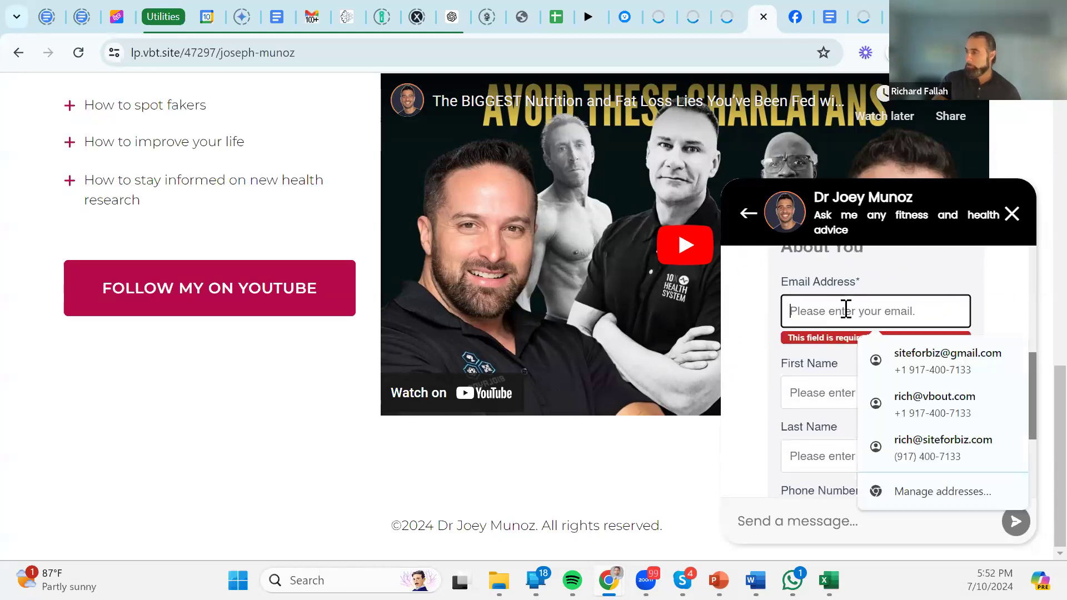
pyautogui.click(909, 365)
pyautogui.scroll(-3, 905, 361)
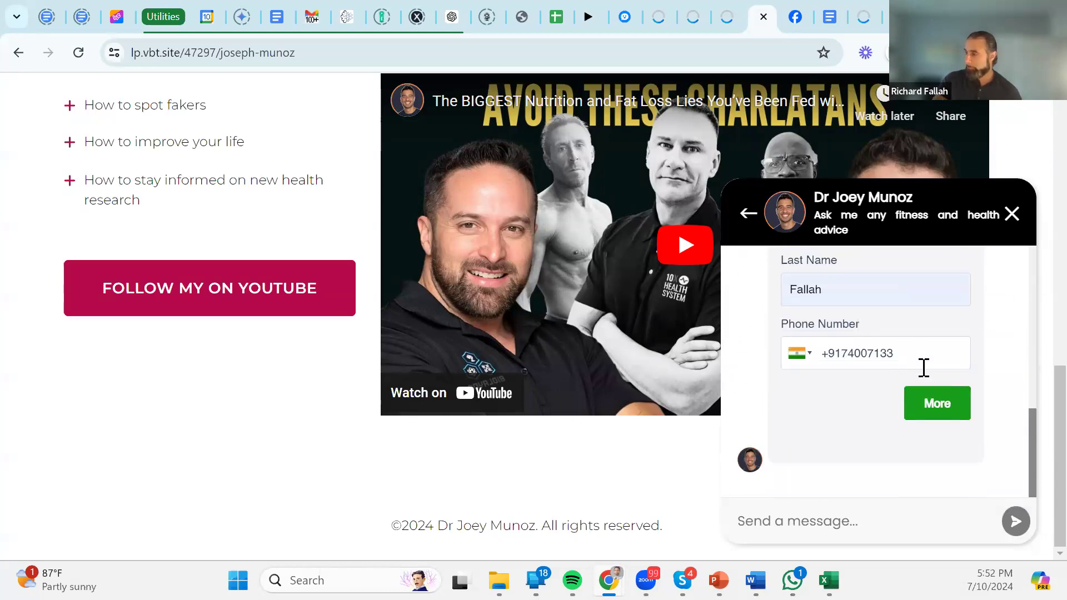
pyautogui.click(837, 354)
pyautogui.press('BackSpace')
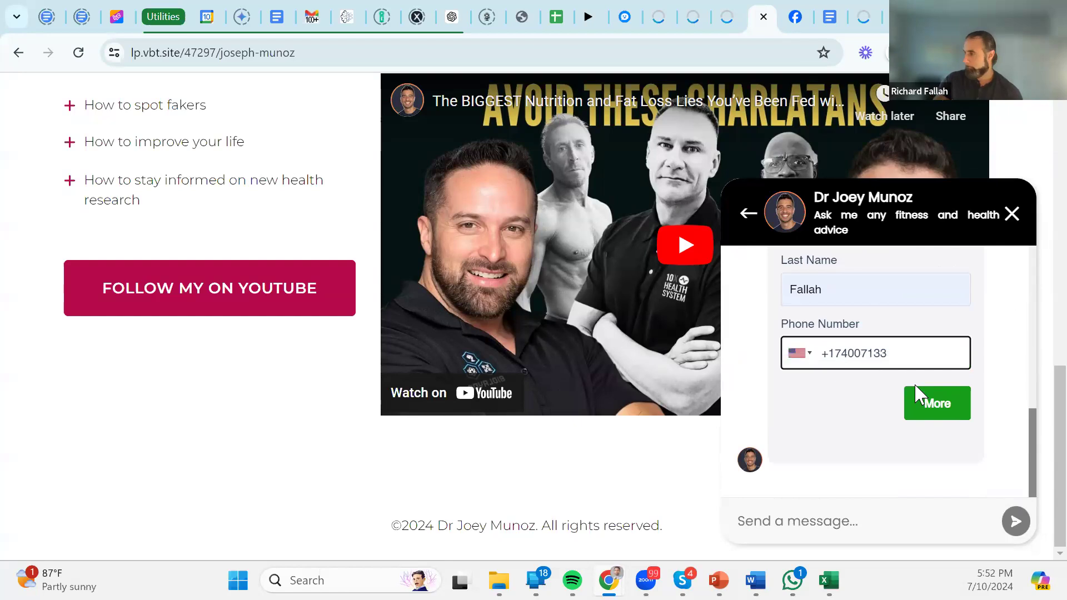
pyautogui.click(918, 414)
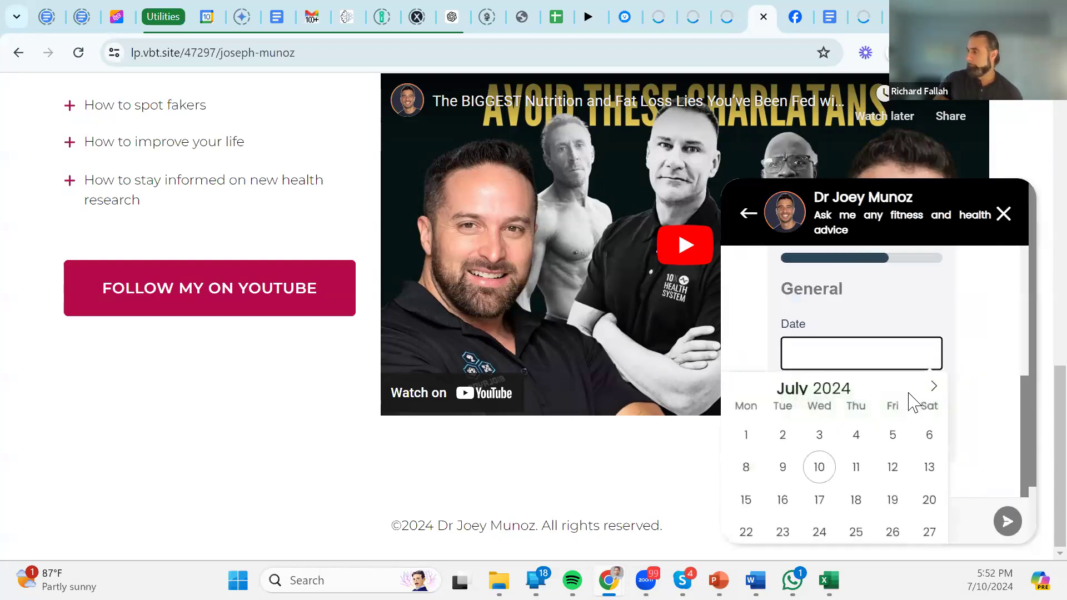
pyautogui.click(820, 468)
pyautogui.click(909, 405)
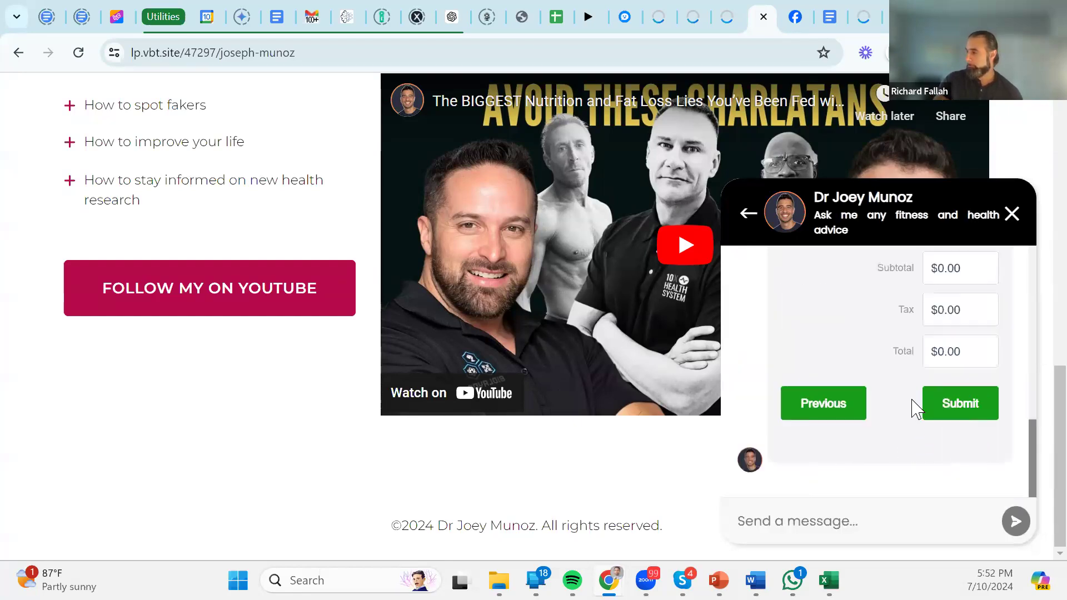
pyautogui.scroll(6, 934, 385)
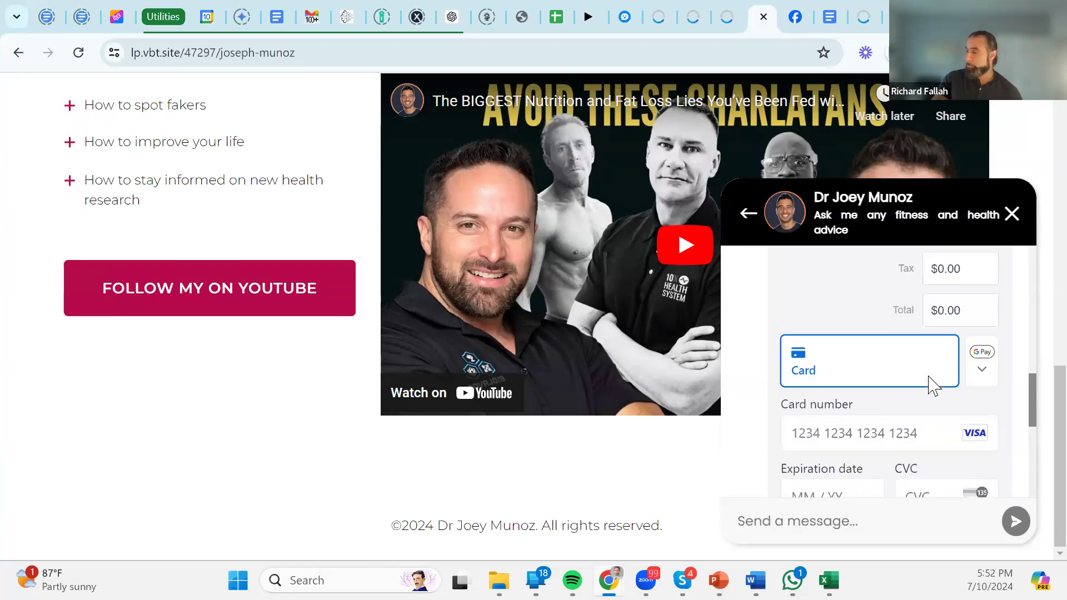
pyautogui.scroll(3, 945, 370)
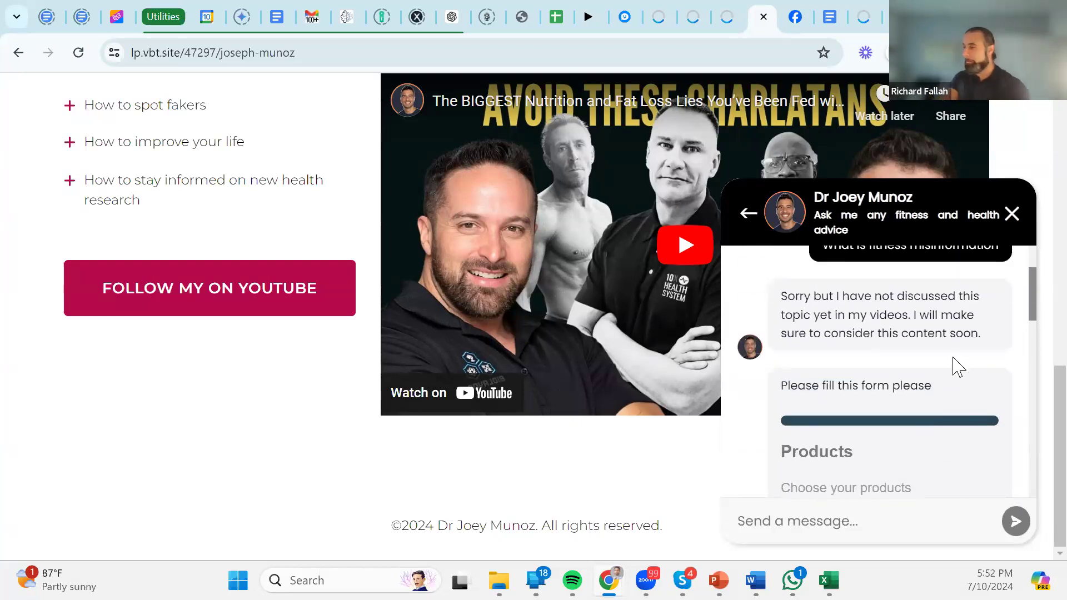
pyautogui.scroll(-2, 952, 361)
pyautogui.scroll(-2, 952, 366)
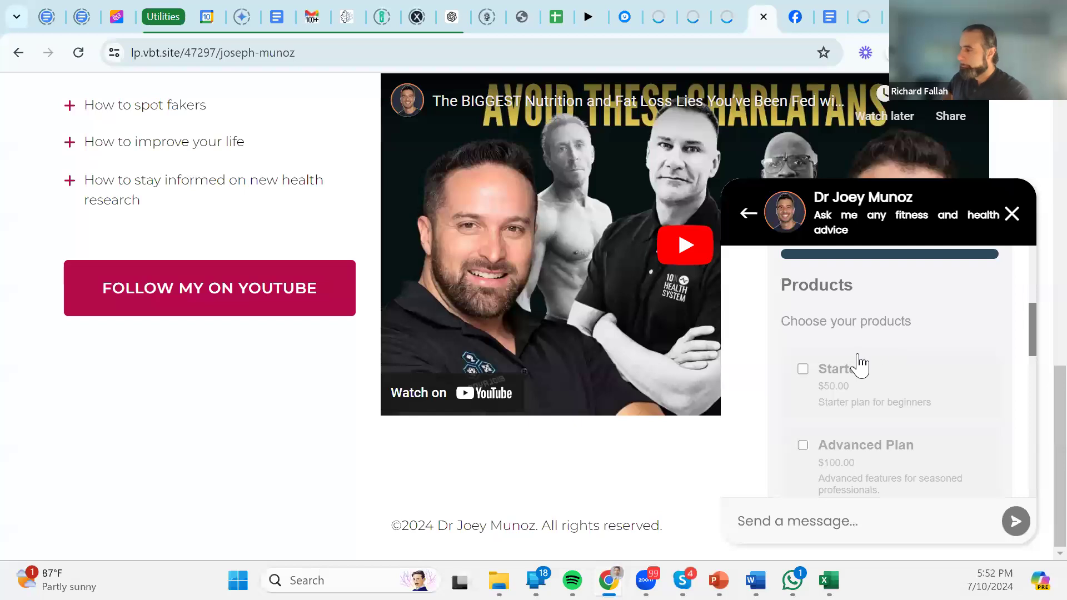
pyautogui.scroll(-2, 876, 400)
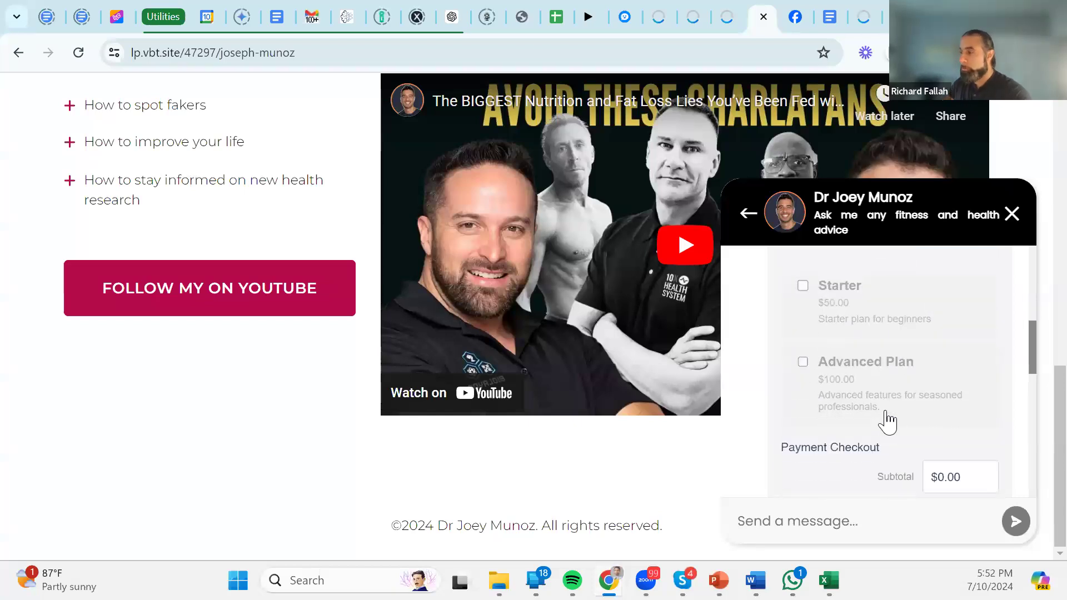
pyautogui.scroll(3, 862, 391)
pyautogui.scroll(-2, 848, 389)
pyautogui.click(851, 382)
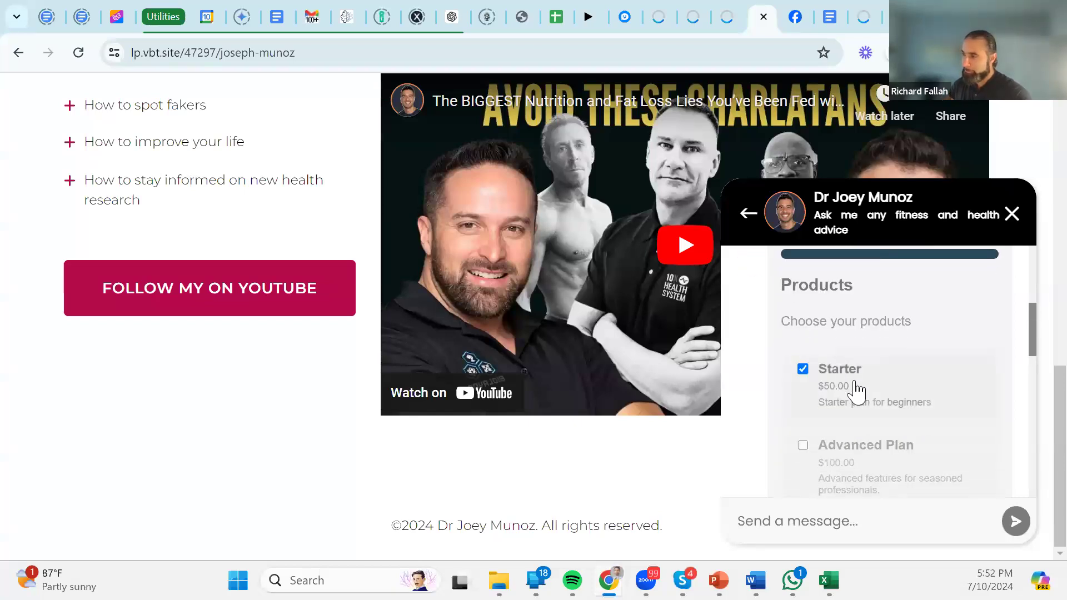
pyautogui.scroll(-2, 867, 398)
pyautogui.click(850, 376)
pyautogui.scroll(-3, 889, 374)
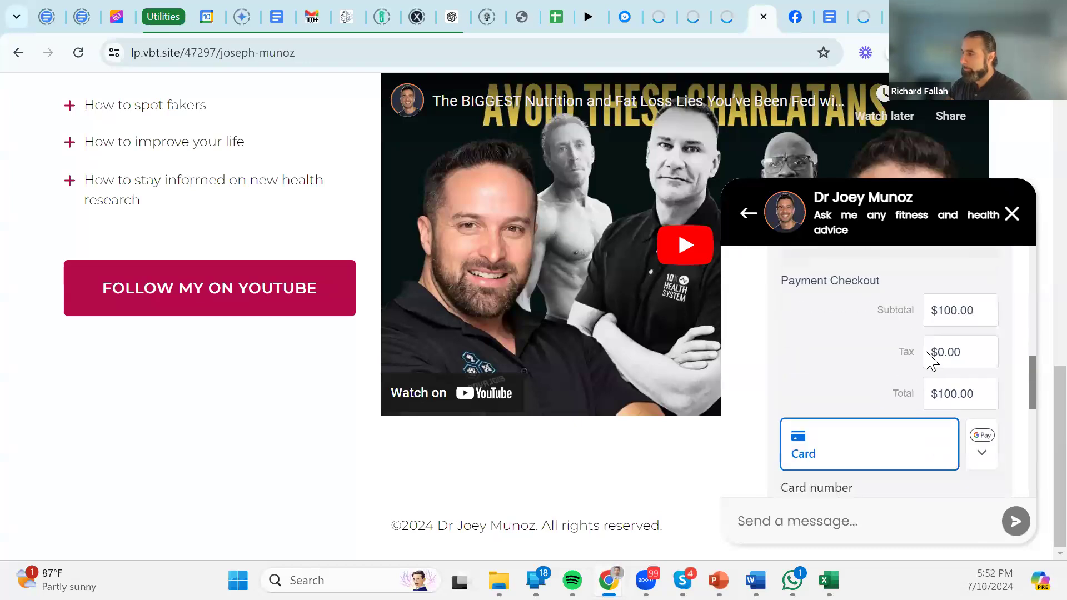
pyautogui.scroll(3, 902, 369)
pyautogui.click(827, 298)
pyautogui.click(828, 367)
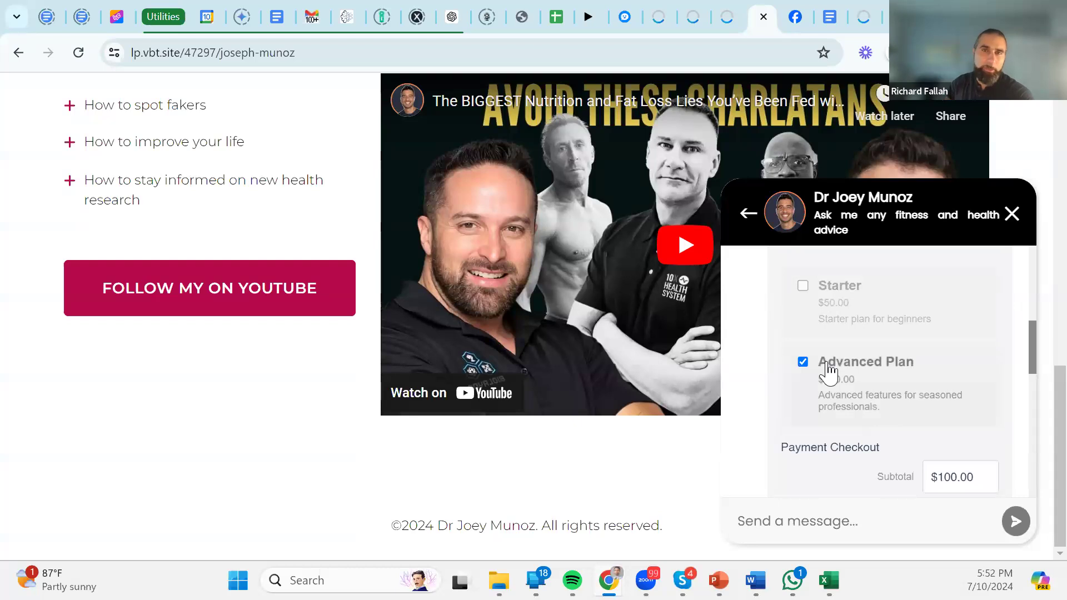
pyautogui.scroll(-2, 889, 311)
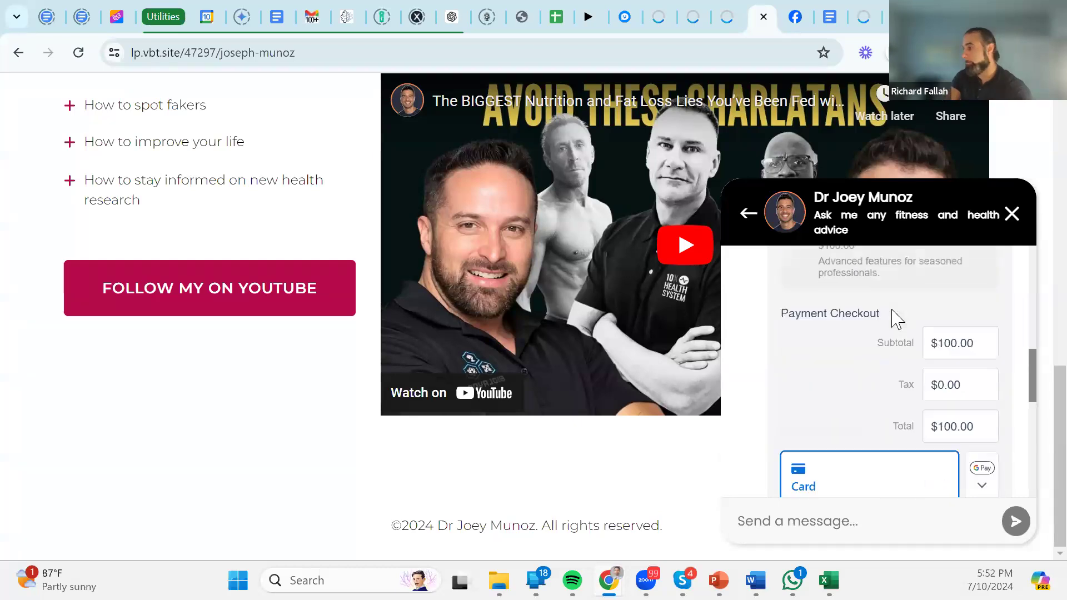
pyautogui.scroll(-1, 889, 345)
pyautogui.scroll(-3, 869, 445)
pyautogui.click(840, 337)
pyautogui.click(863, 384)
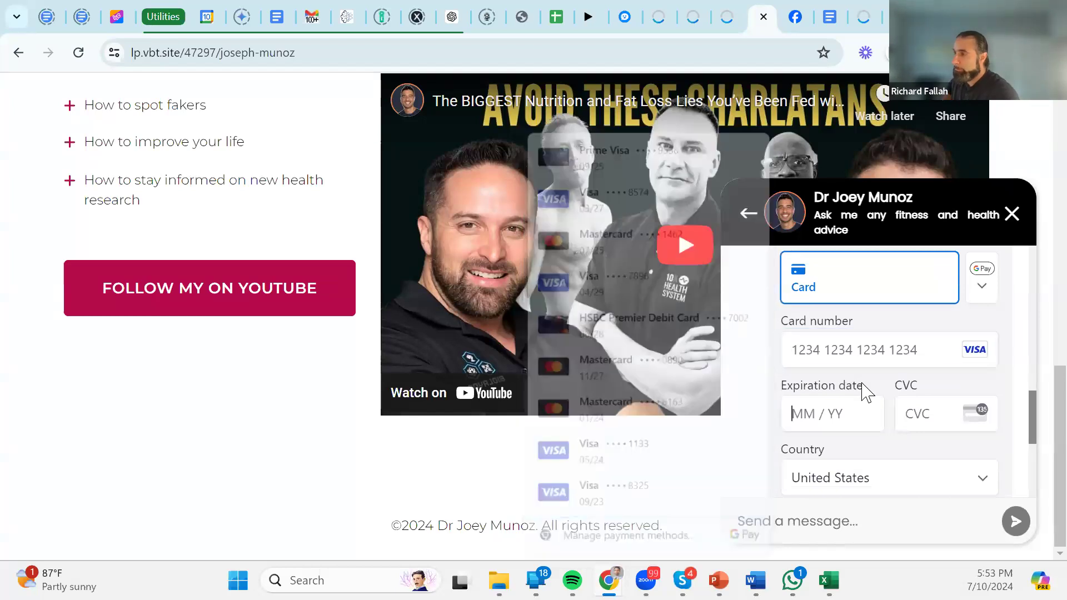
pyautogui.click(854, 359)
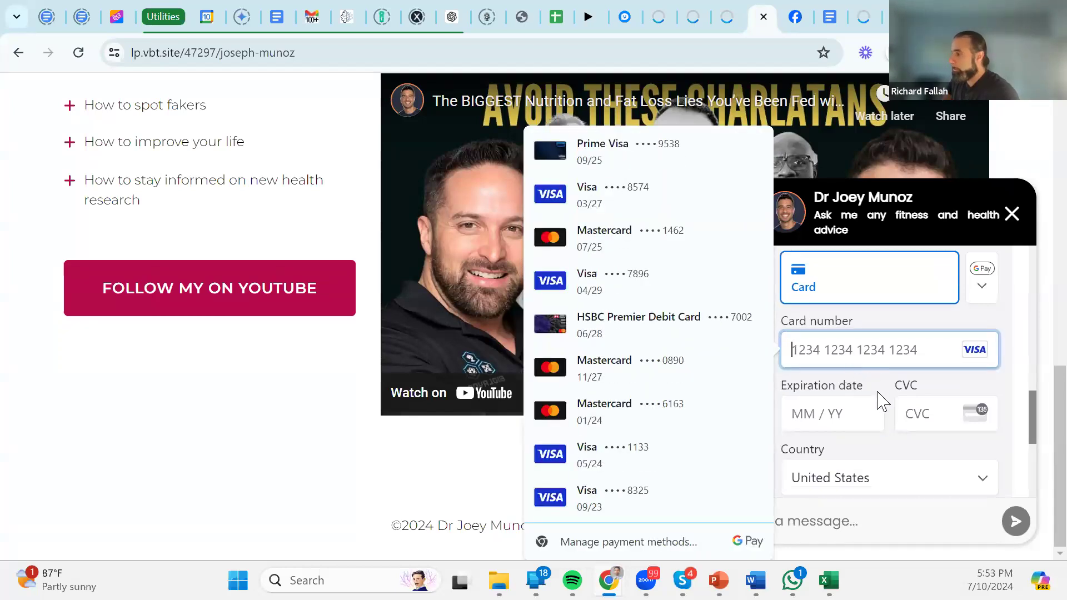
pyautogui.scroll(-3, 879, 396)
pyautogui.scroll(-2, 893, 398)
pyautogui.scroll(5, 893, 398)
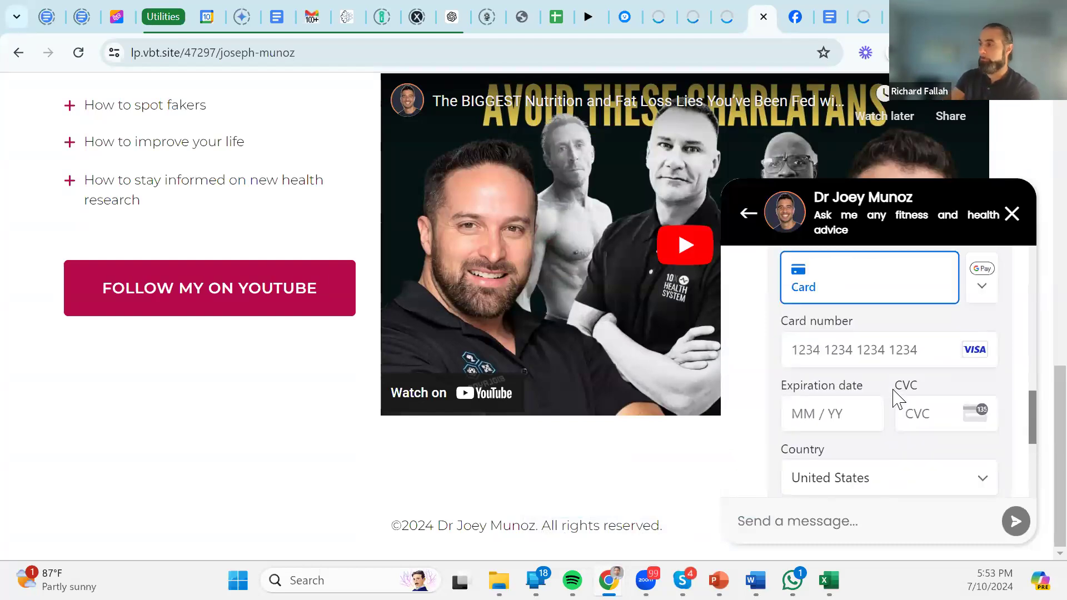
pyautogui.scroll(-3, 895, 395)
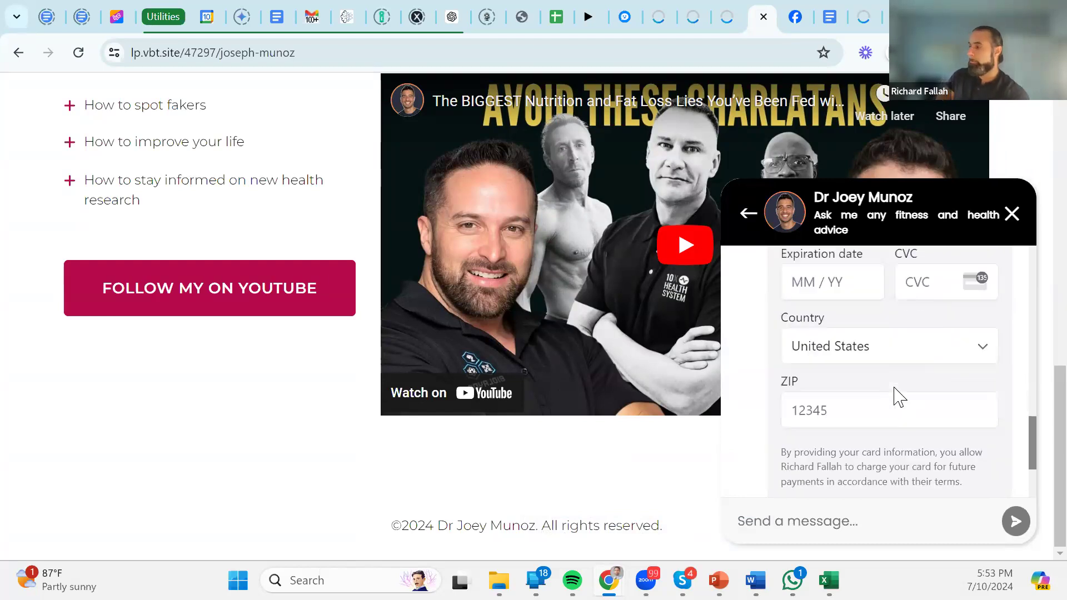
pyautogui.scroll(5, 839, 378)
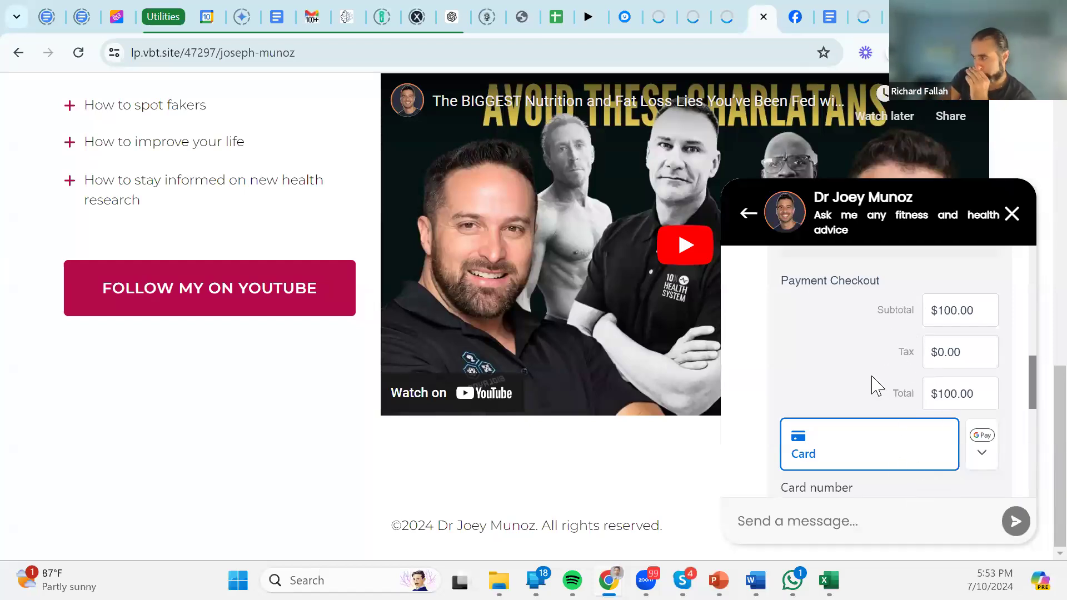
pyautogui.scroll(-5, 875, 386)
pyautogui.scroll(10, 875, 386)
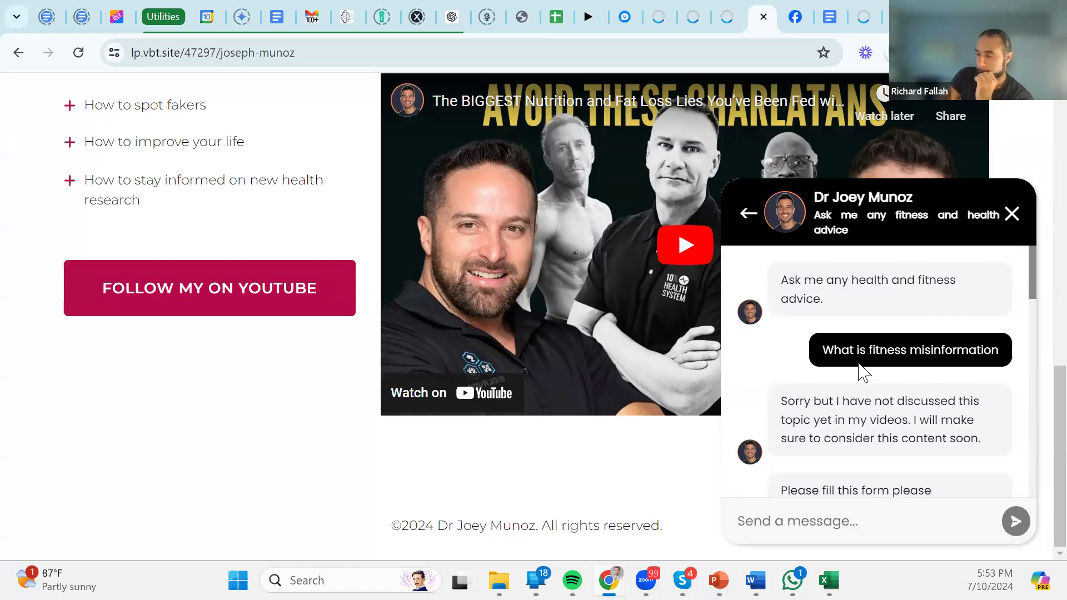
# Reopen the 'What is misinformation' chat, close the chatbot panel, and bring Phone Link forward.
pyautogui.click(749, 215)
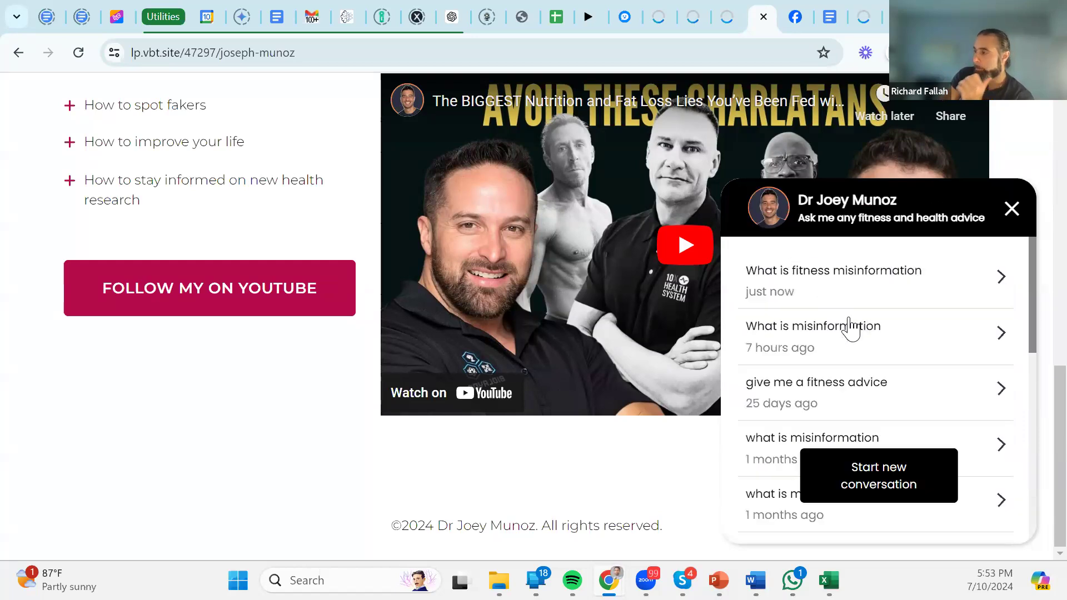
pyautogui.click(862, 356)
pyautogui.scroll(-6, 912, 377)
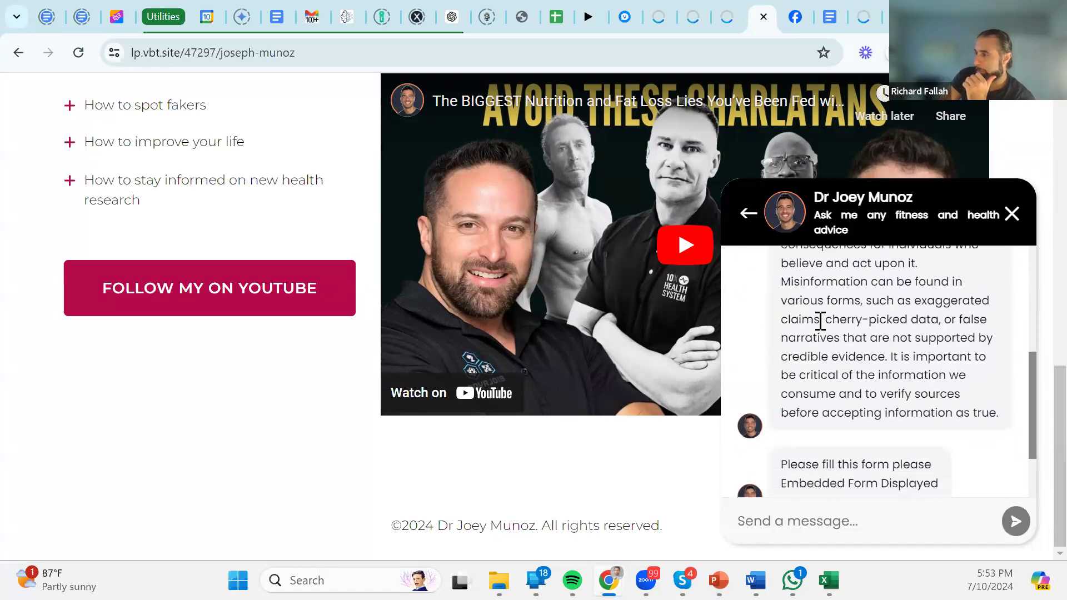
pyautogui.scroll(3, 900, 377)
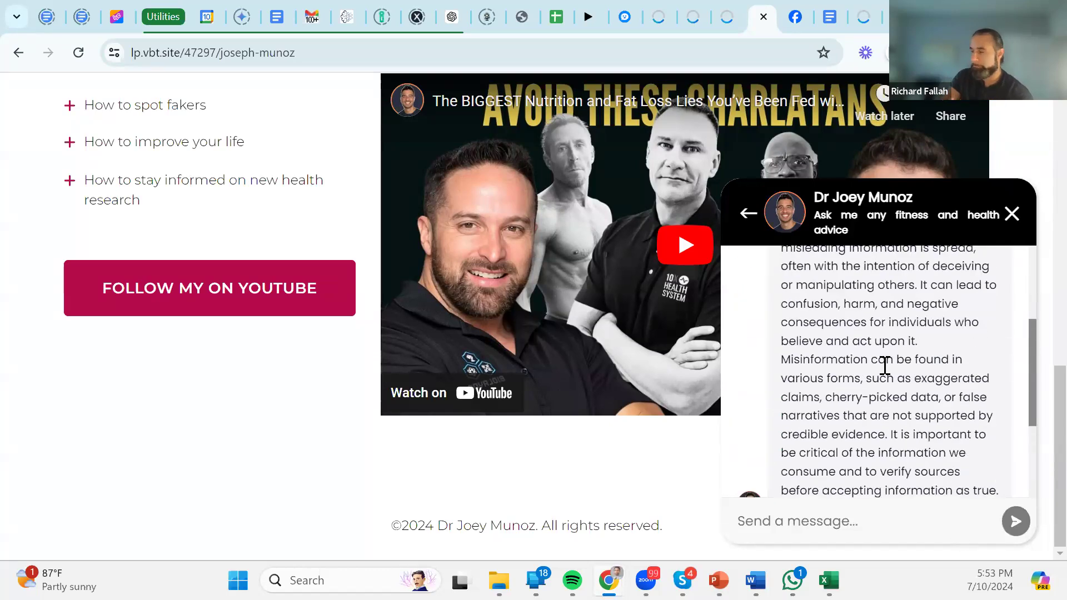
pyautogui.click(1012, 214)
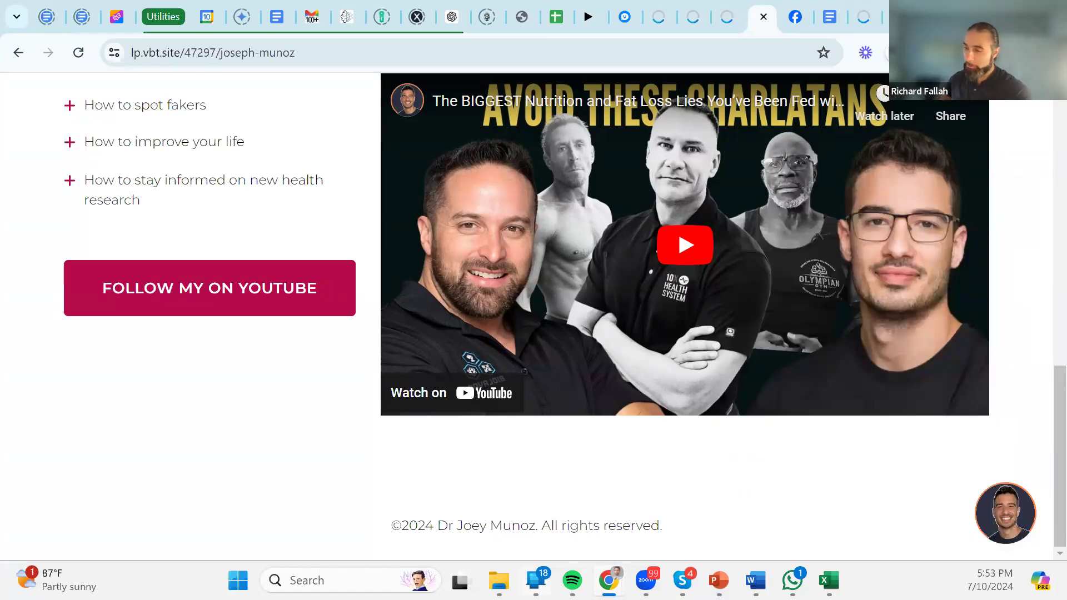
pyautogui.click(535, 581)
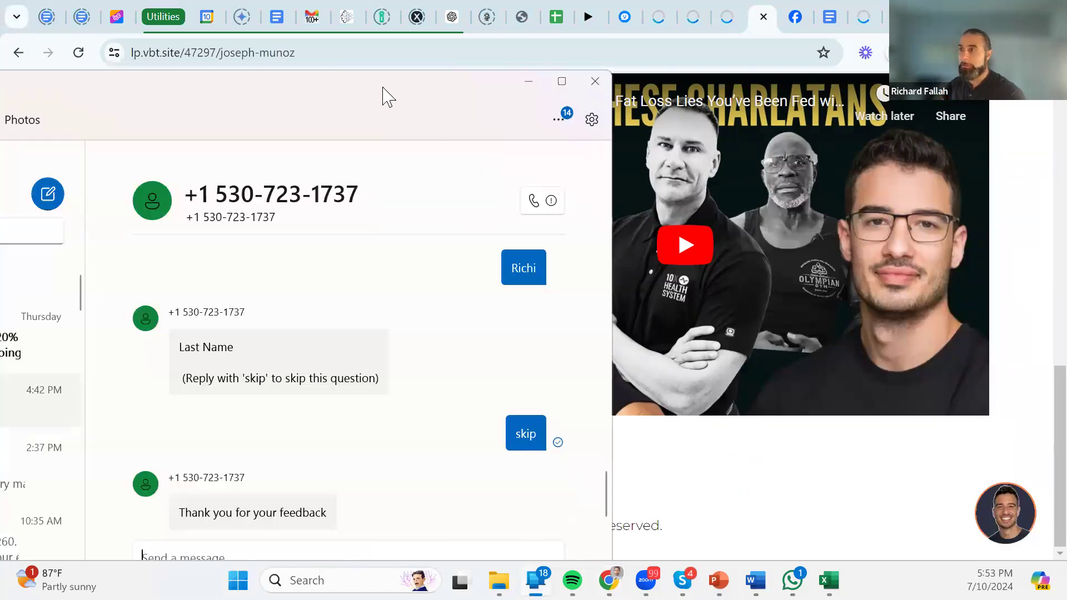
# Text 'What is AI in sales' to the chatbot in the Phone Link SMS thread.
pyautogui.moveTo(387, 92); pyautogui.dragTo(374, 53)
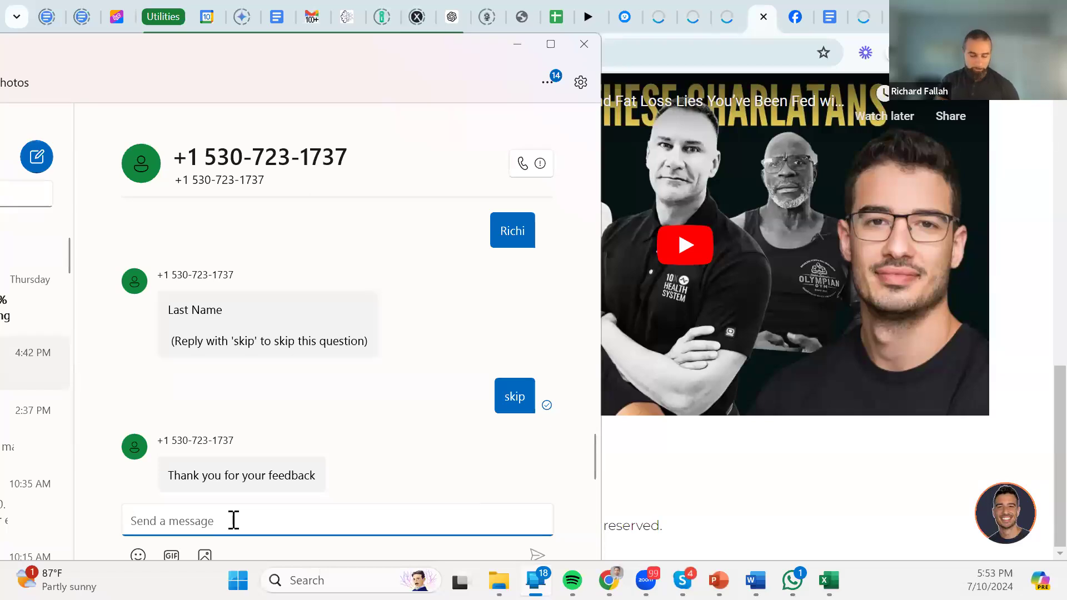
pyautogui.write('What is AI in sales')
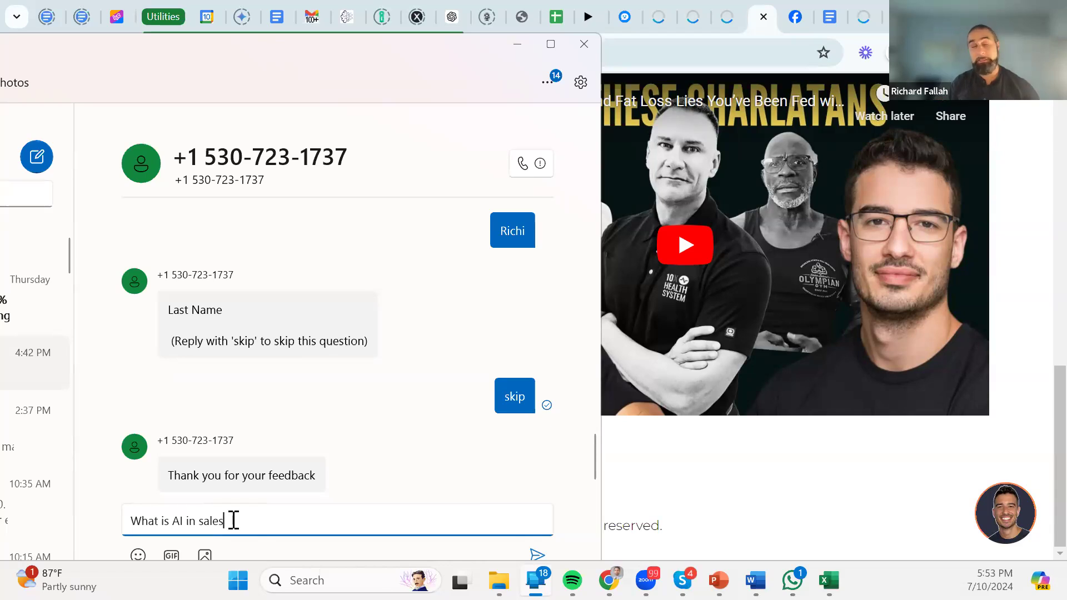
pyautogui.press('Return')
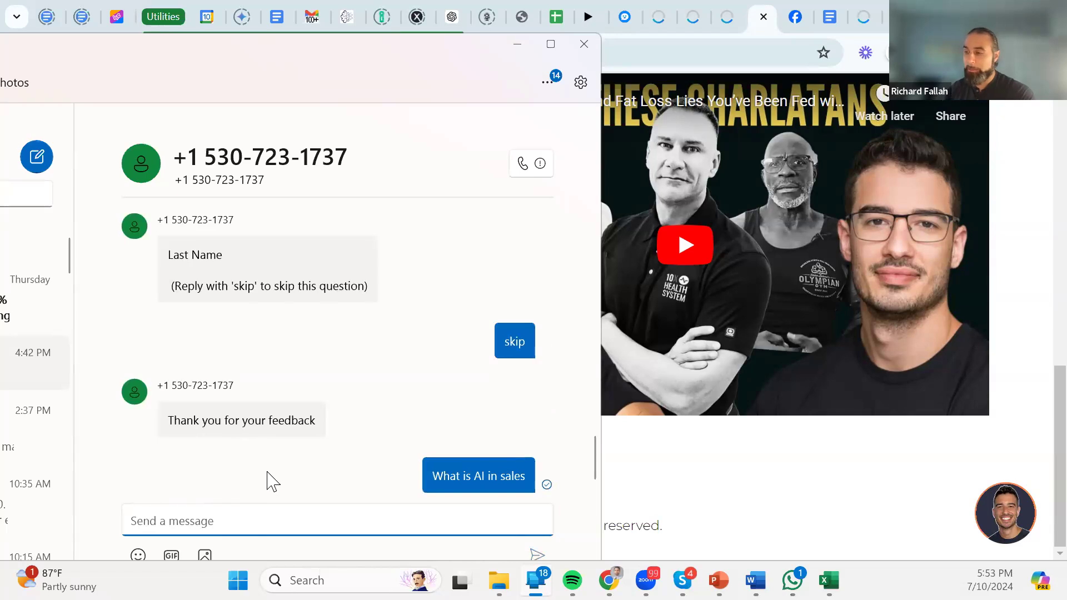
pyautogui.scroll(1, 311, 455)
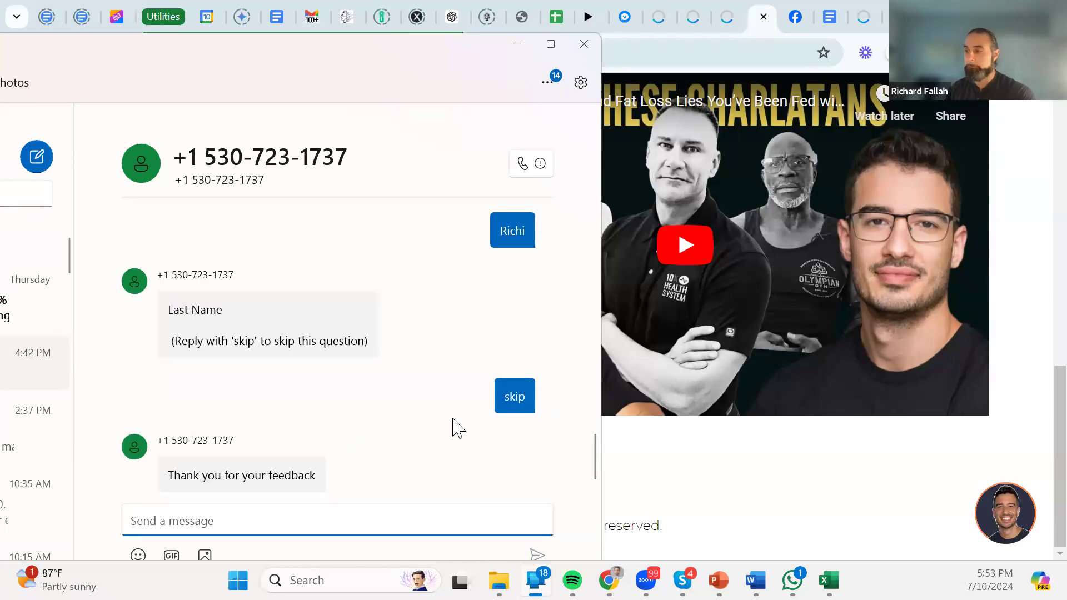
pyautogui.scroll(-1, 512, 411)
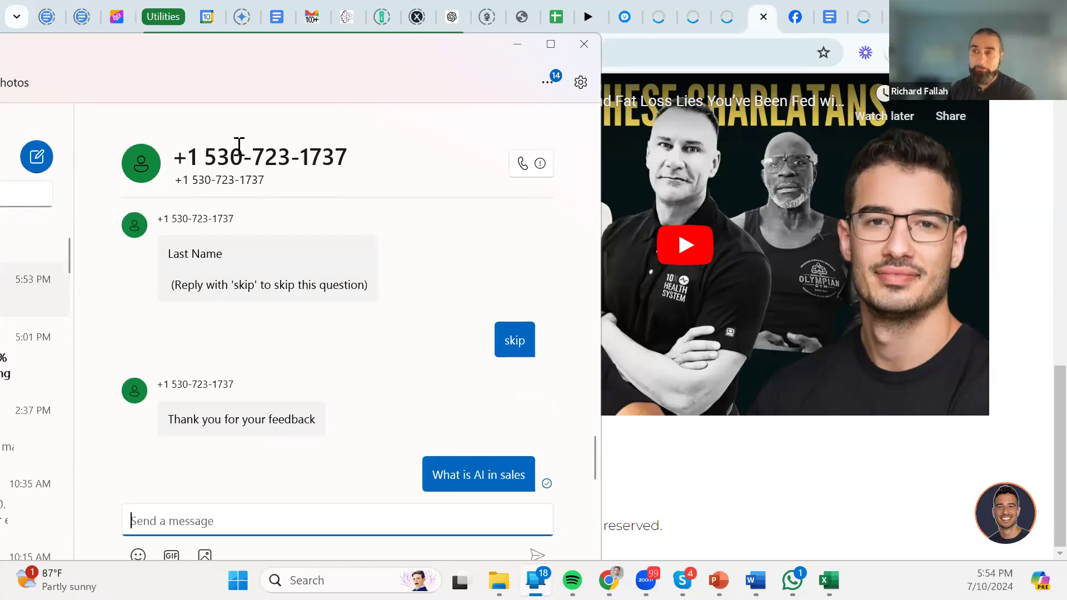
pyautogui.moveTo(368, 159); pyautogui.dragTo(185, 154)
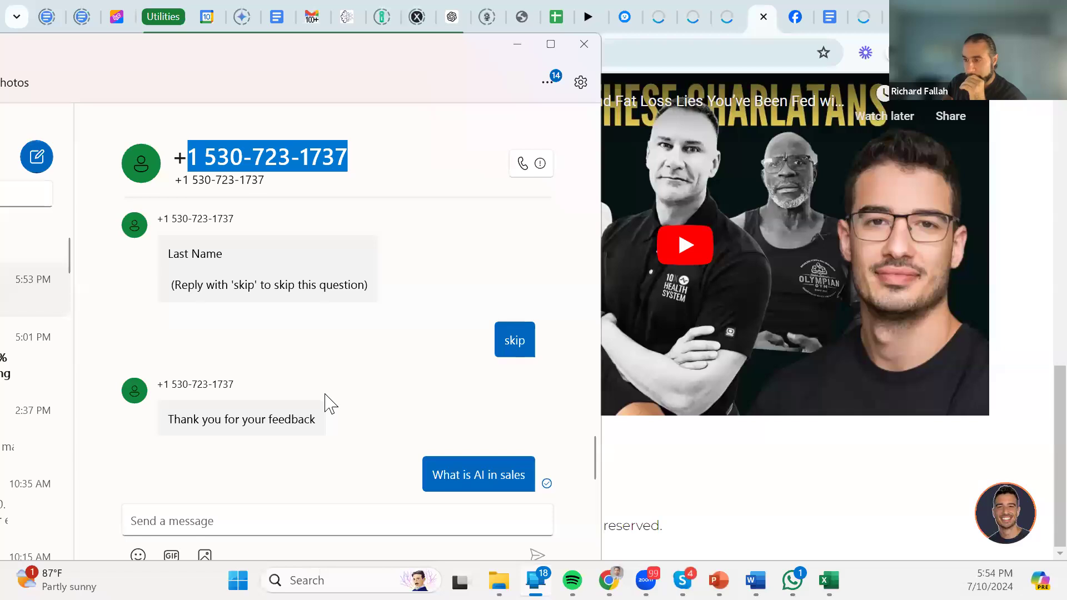
pyautogui.scroll(3, 329, 400)
pyautogui.scroll(-3, 330, 396)
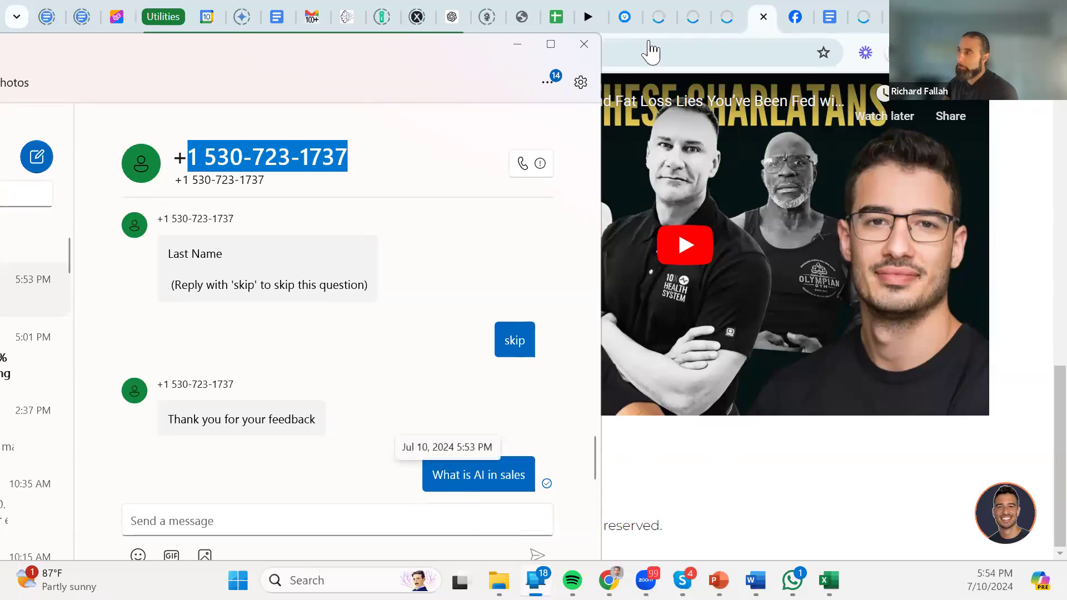
# Start a new AI Chatbot conversation on the Tripoli AI hub page, then highlight Phone Link's AI-in-sales reply.
pyautogui.click(729, 16)
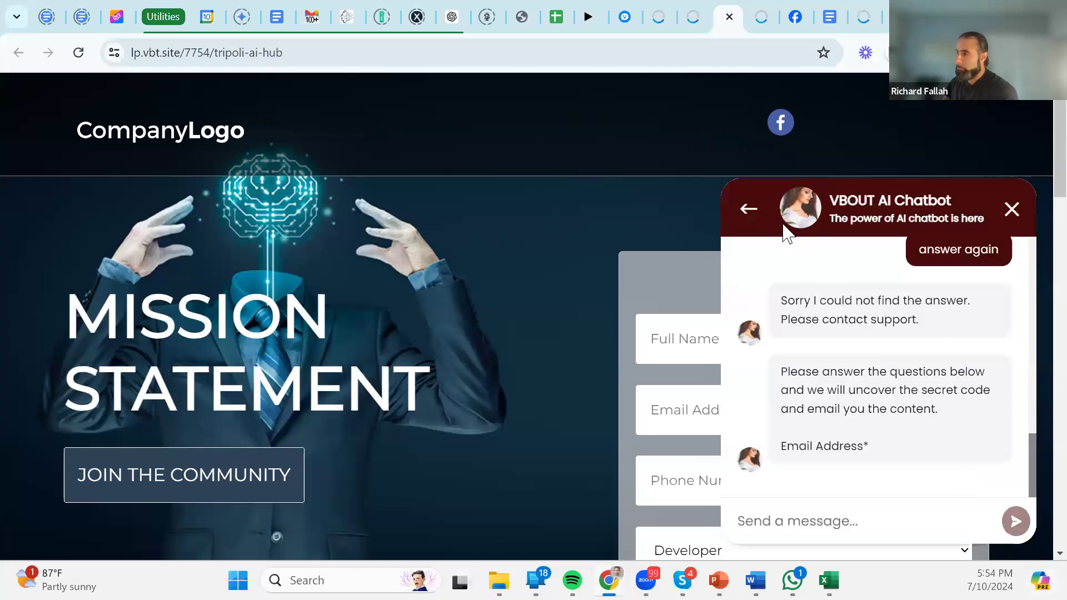
pyautogui.click(749, 210)
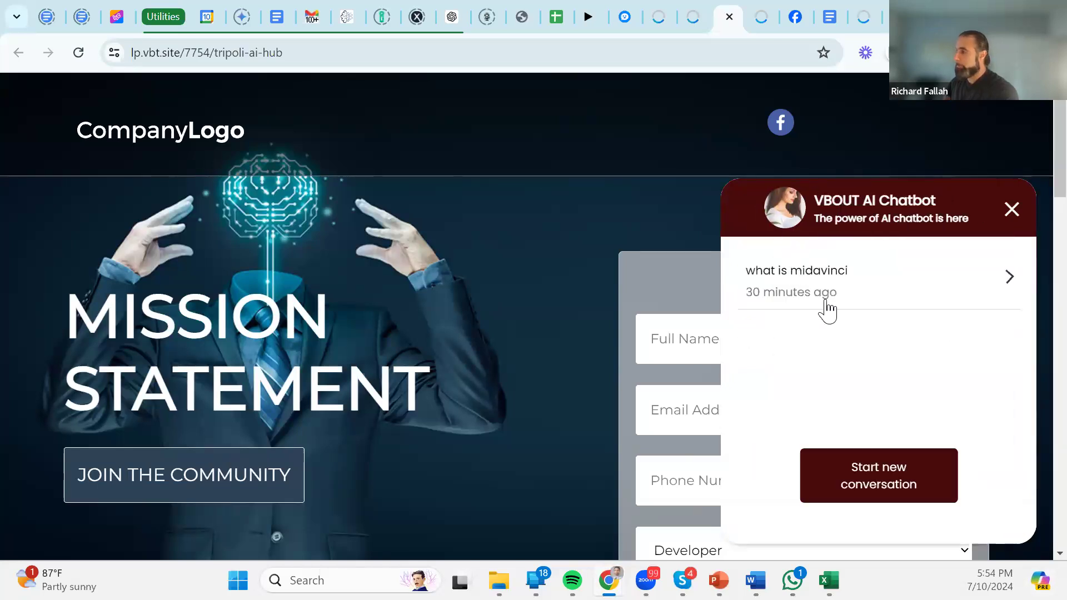
pyautogui.click(877, 494)
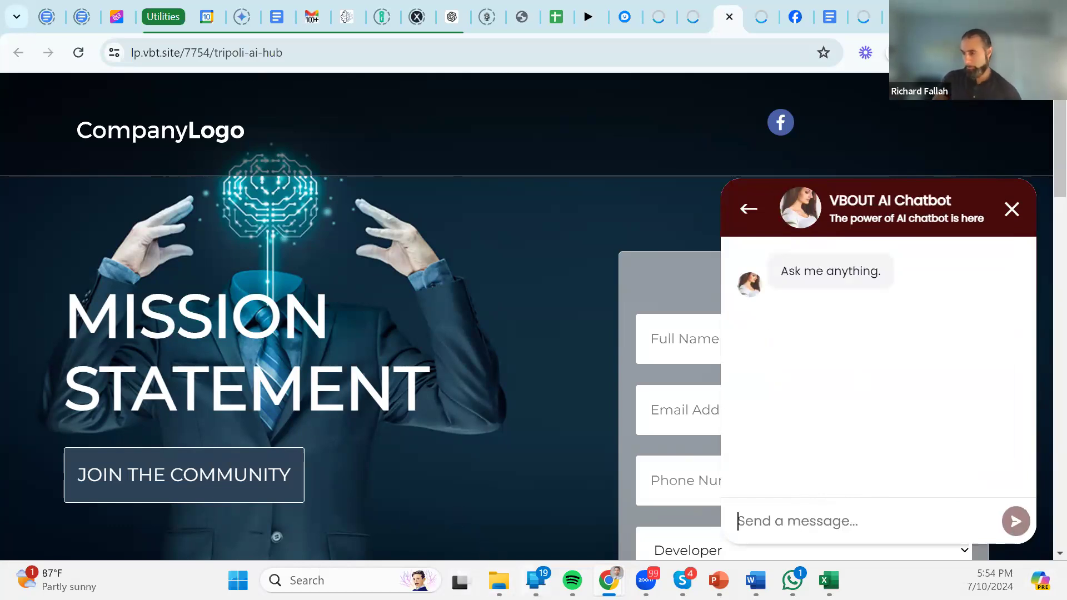
pyautogui.click(535, 580)
pyautogui.moveTo(171, 349); pyautogui.dragTo(248, 482)
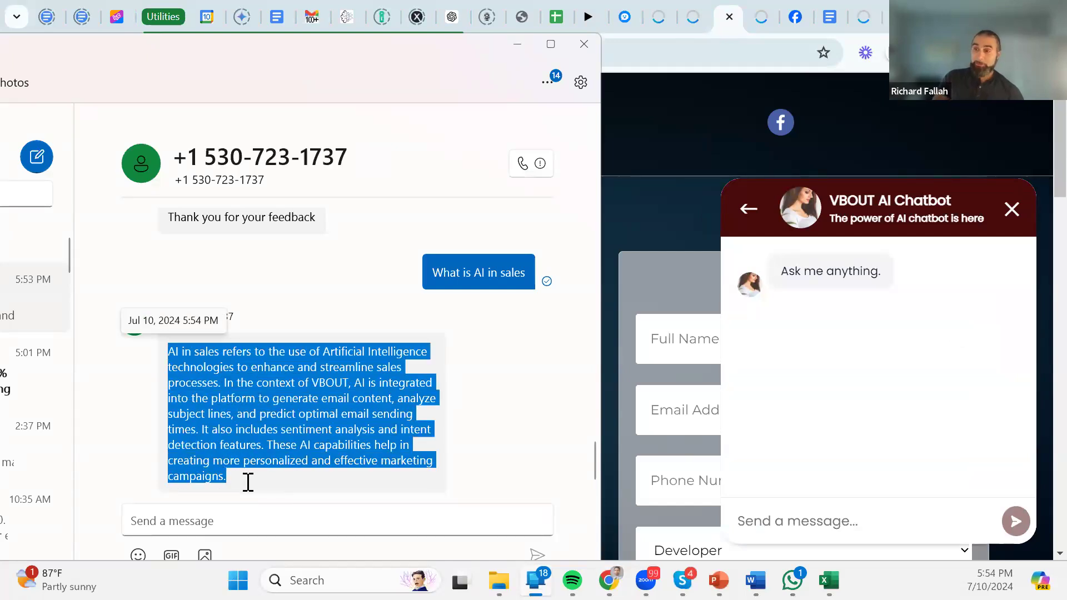
# Text 'what is VBOUT' to the SMS chatbot.
pyautogui.click(331, 374)
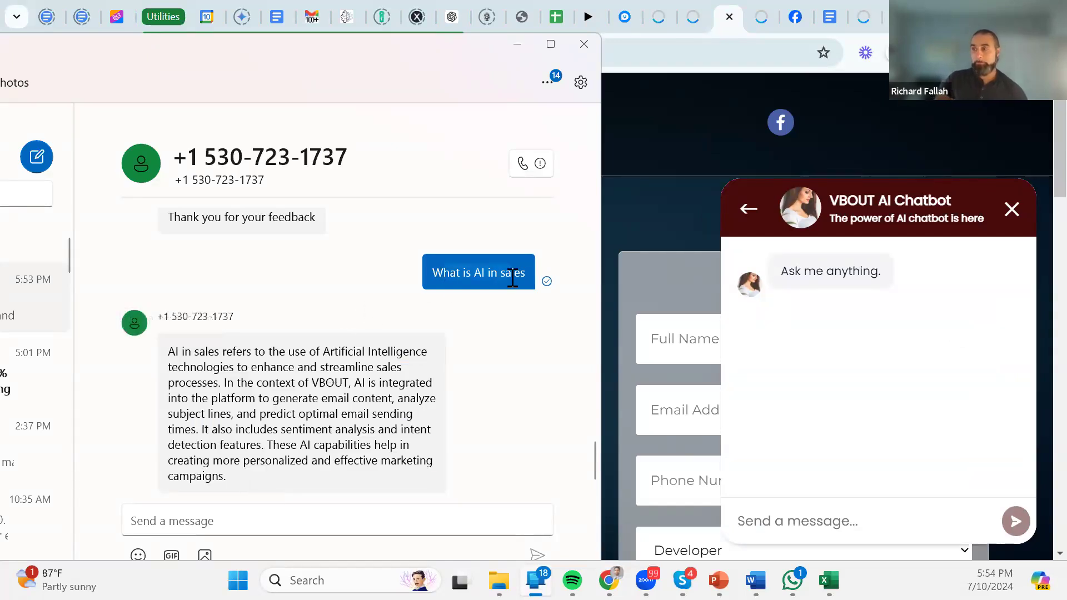
pyautogui.click(199, 521)
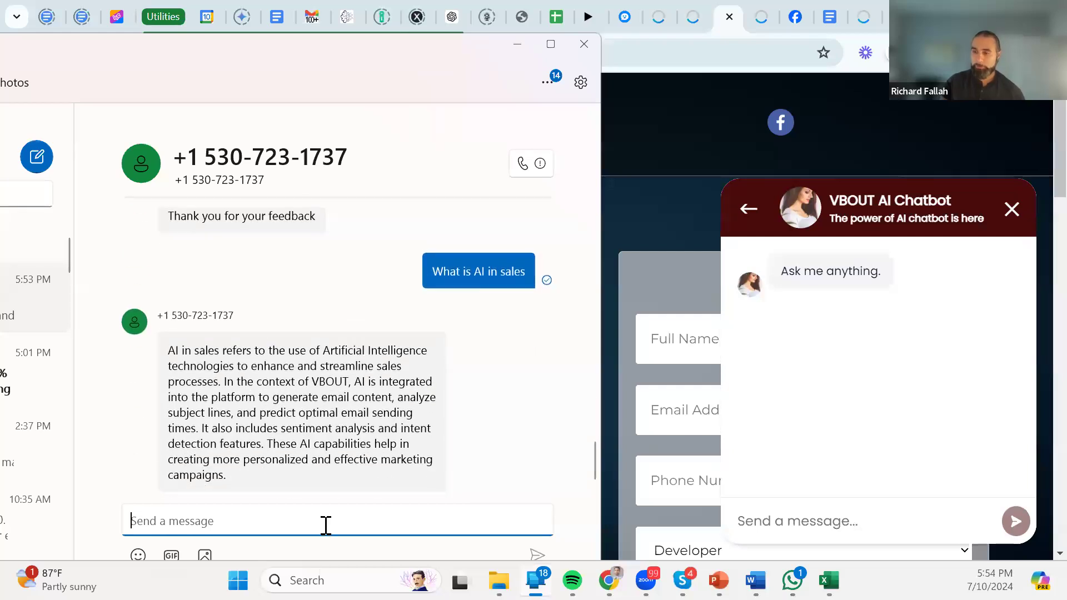
pyautogui.write('what is VBOUT')
pyautogui.press('Return')
# Scroll through the bot's reply to 'what is VBOUT', highlighting passages along the way.
pyautogui.scroll(8, 433, 301)
pyautogui.scroll(-2, 433, 301)
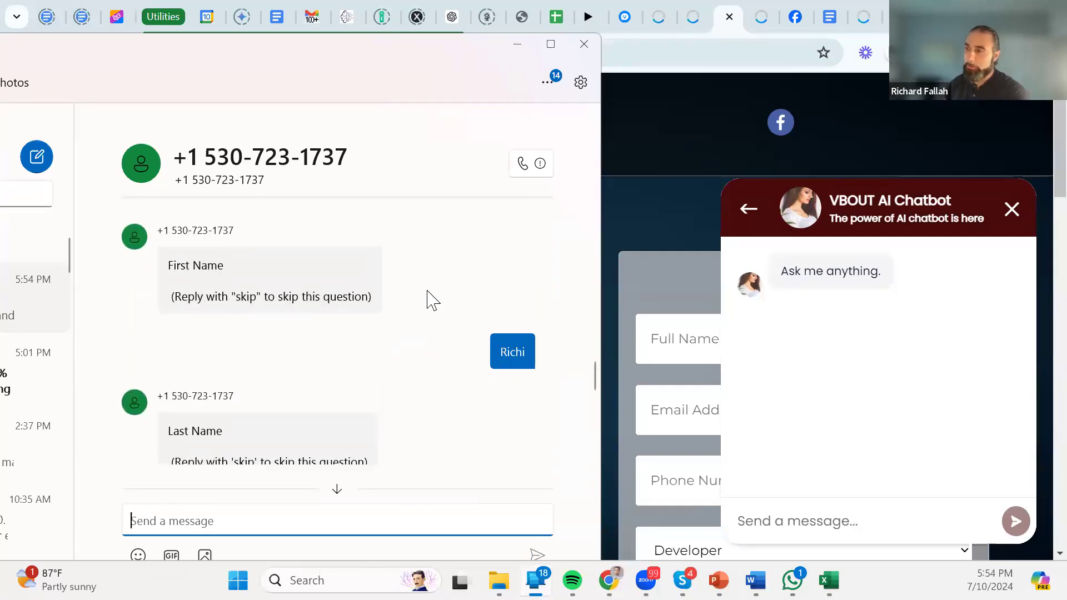
pyautogui.scroll(-6, 433, 300)
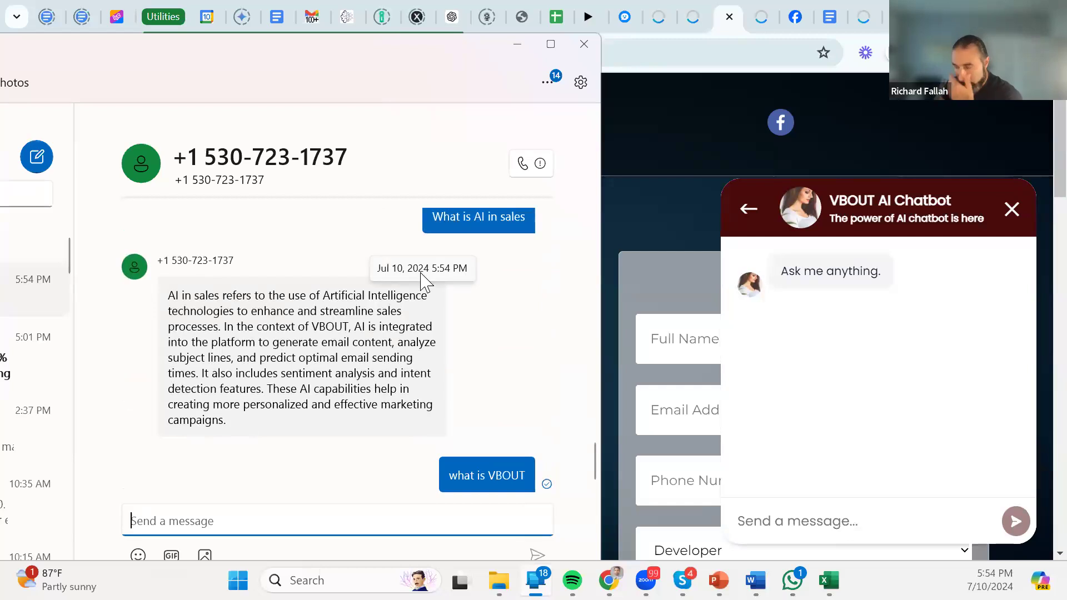
pyautogui.scroll(10, 322, 362)
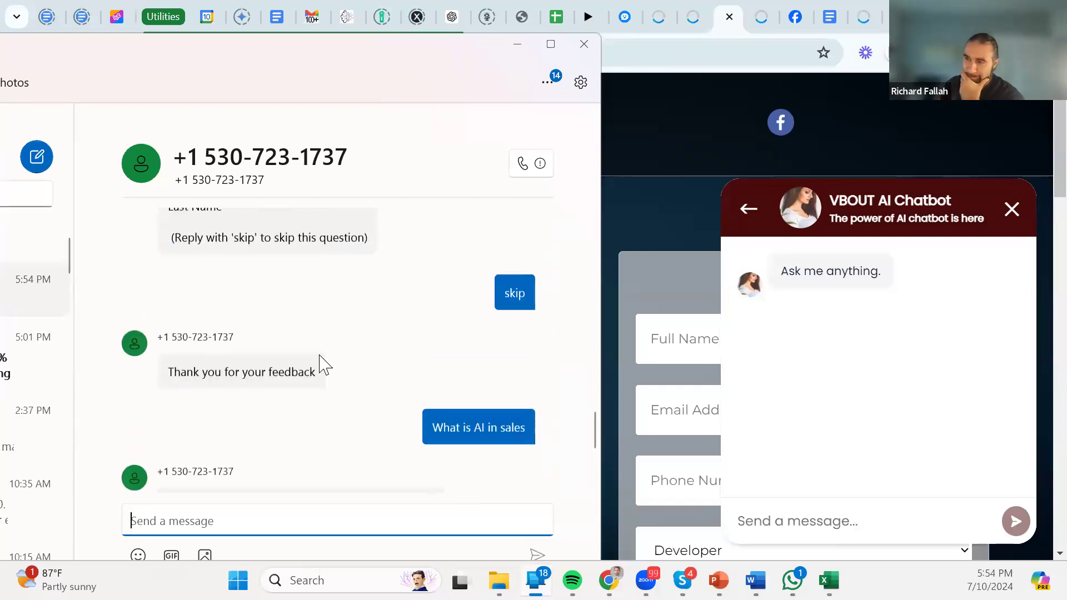
pyautogui.scroll(8, 284, 313)
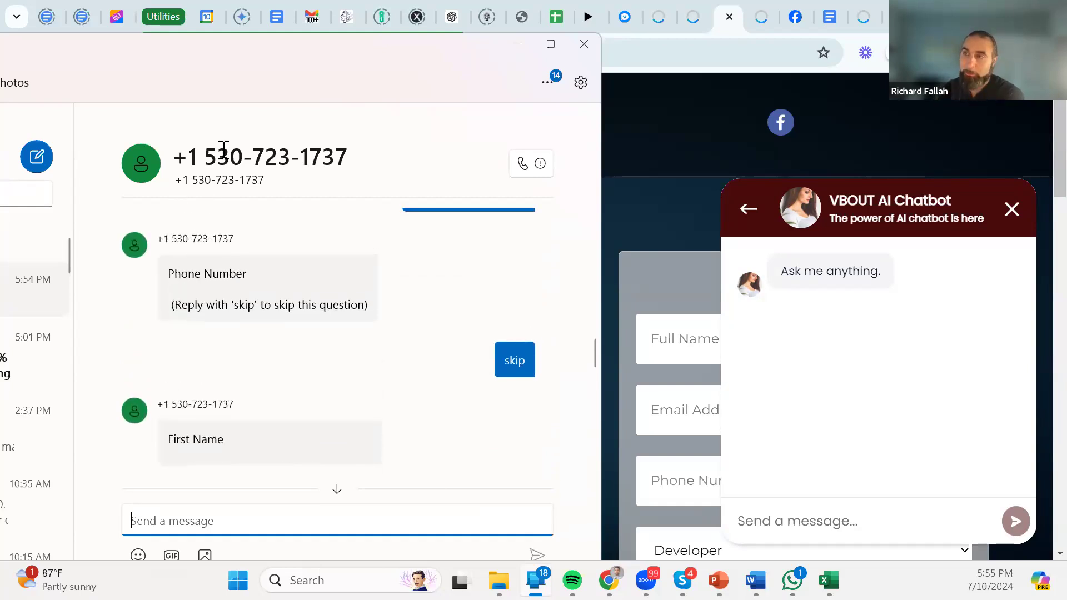
pyautogui.moveTo(247, 275); pyautogui.dragTo(174, 290)
pyautogui.scroll(4, 206, 300)
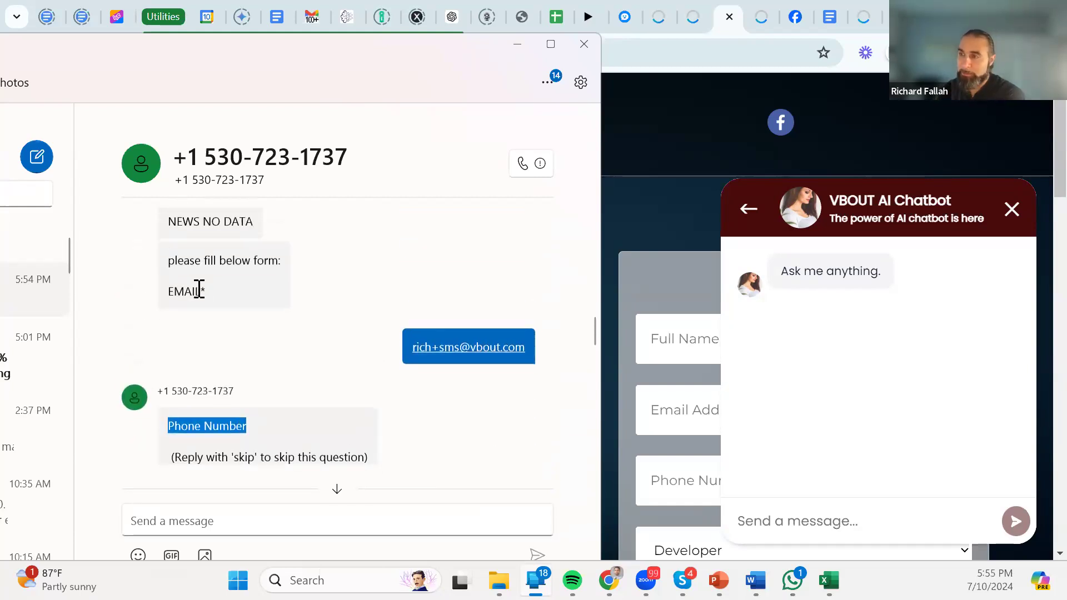
pyautogui.moveTo(191, 337); pyautogui.dragTo(265, 337)
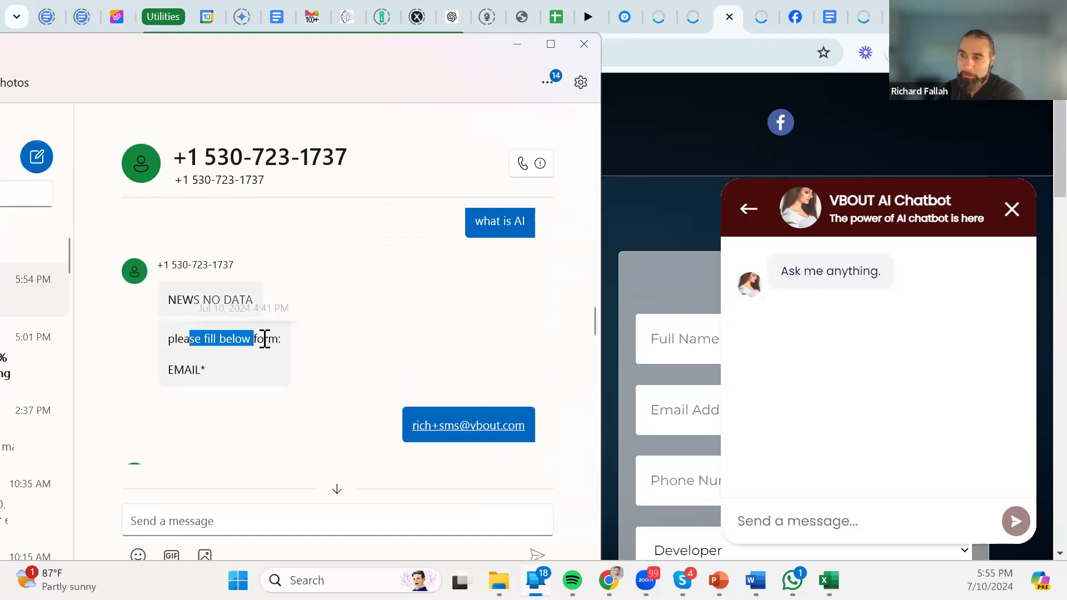
pyautogui.scroll(-1, 257, 328)
pyautogui.moveTo(214, 292); pyautogui.dragTo(138, 327)
pyautogui.scroll(-1, 186, 325)
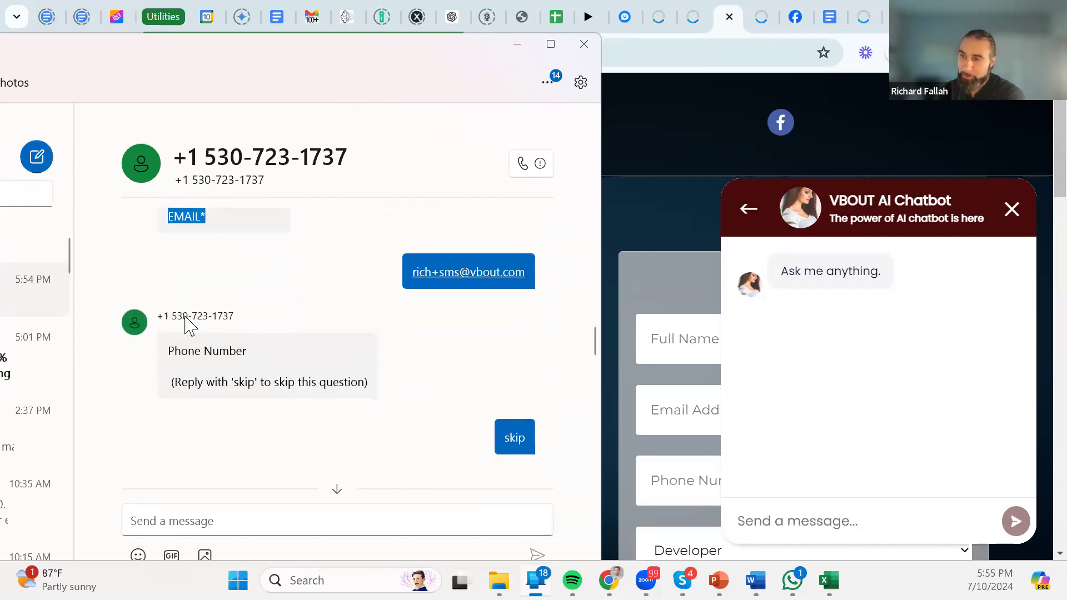
pyautogui.scroll(-3, 209, 356)
pyautogui.moveTo(247, 354); pyautogui.dragTo(422, 424)
pyautogui.click(231, 369)
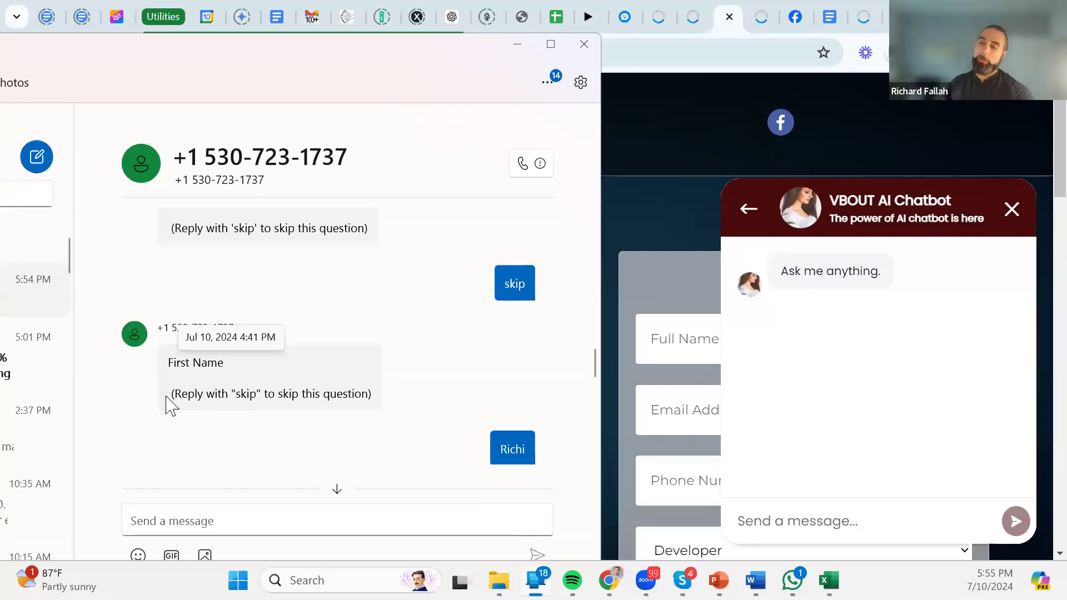
# Highlight the 'skip' instruction under First Name and the Last Name prompt.
pyautogui.moveTo(172, 396); pyautogui.dragTo(393, 409)
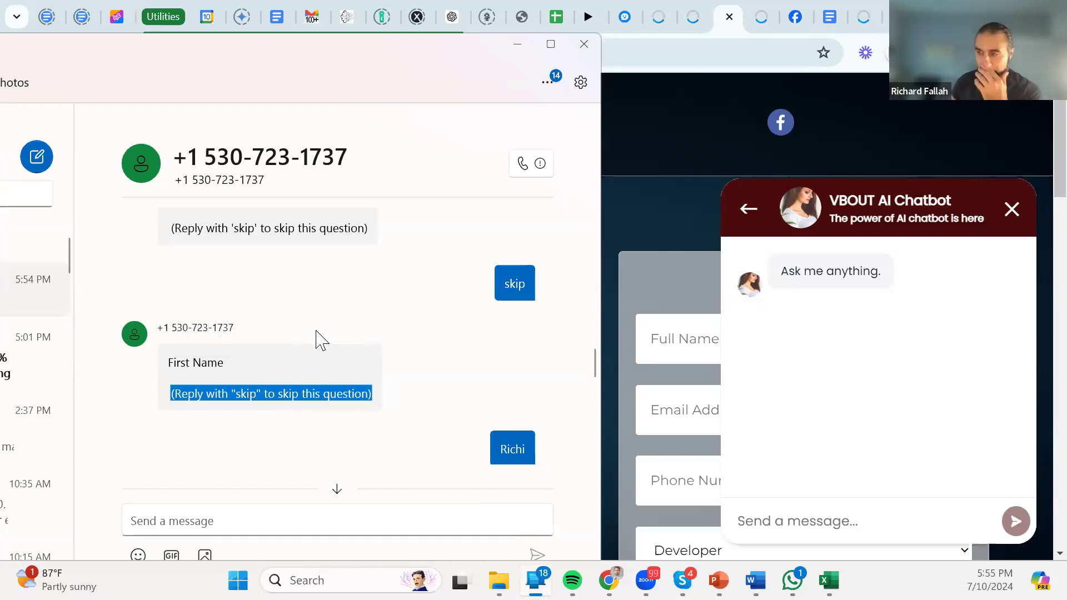
pyautogui.scroll(-2, 321, 339)
pyautogui.moveTo(225, 423); pyautogui.dragTo(174, 411)
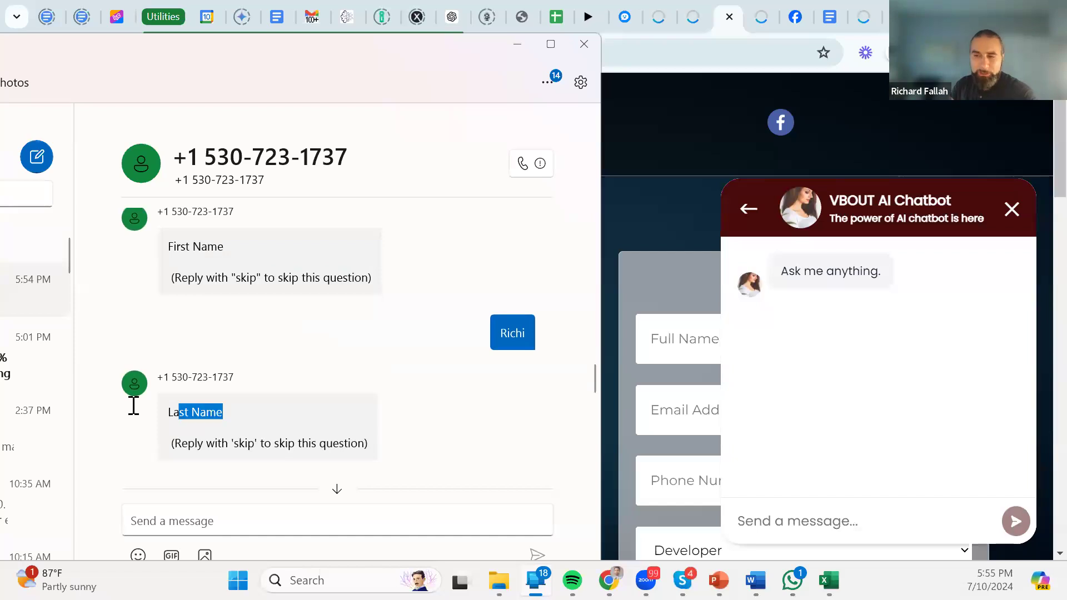
pyautogui.click(173, 415)
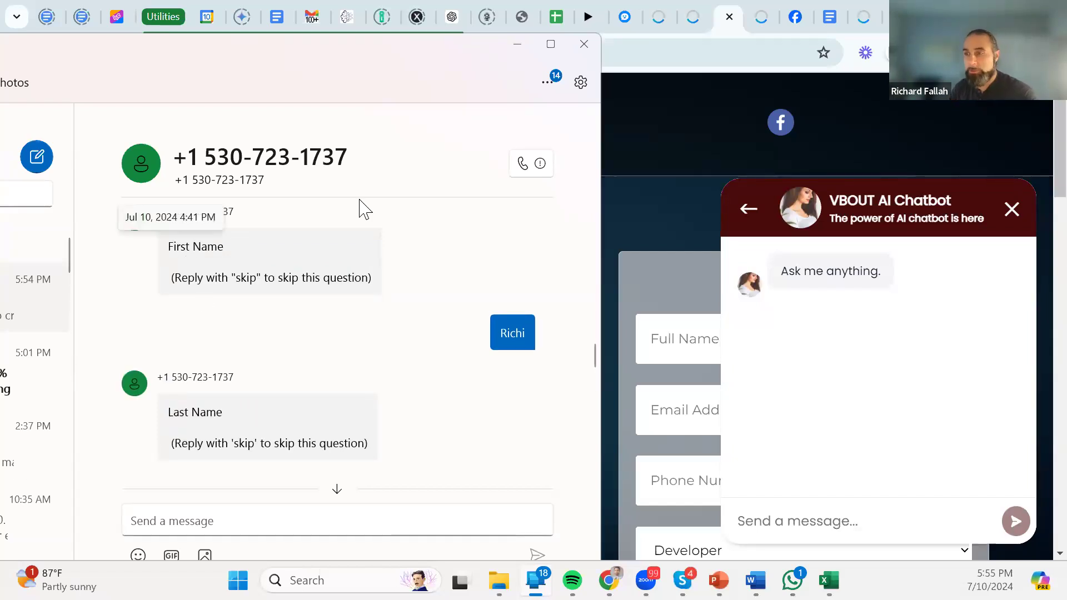
# Flip through the browser tabs, ending on the Tripoli AI hub landing page.
pyautogui.click(657, 12)
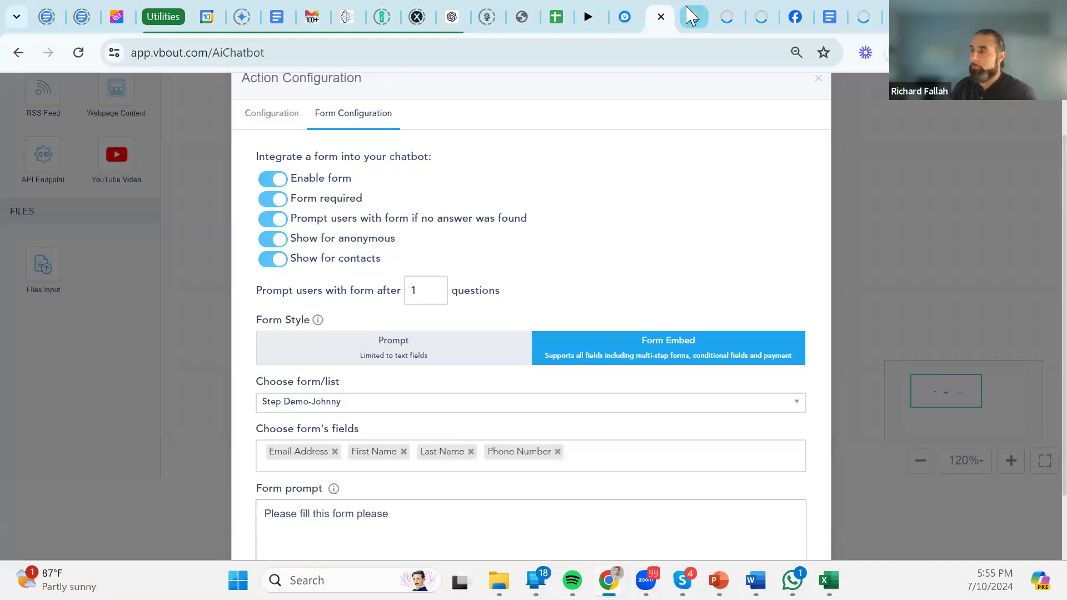
pyautogui.click(690, 16)
pyautogui.click(757, 16)
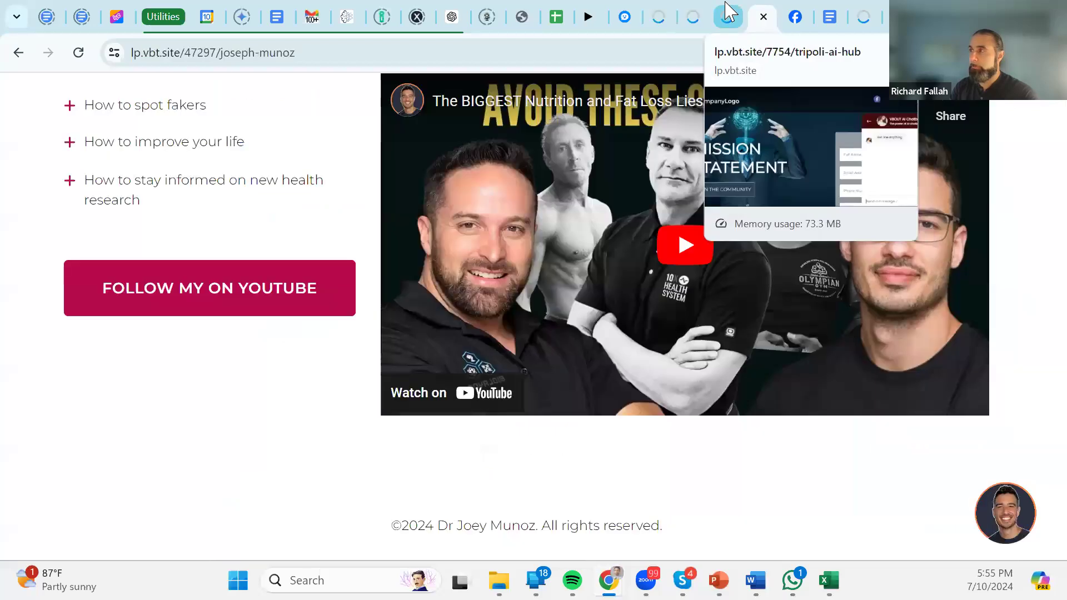
pyautogui.click(728, 12)
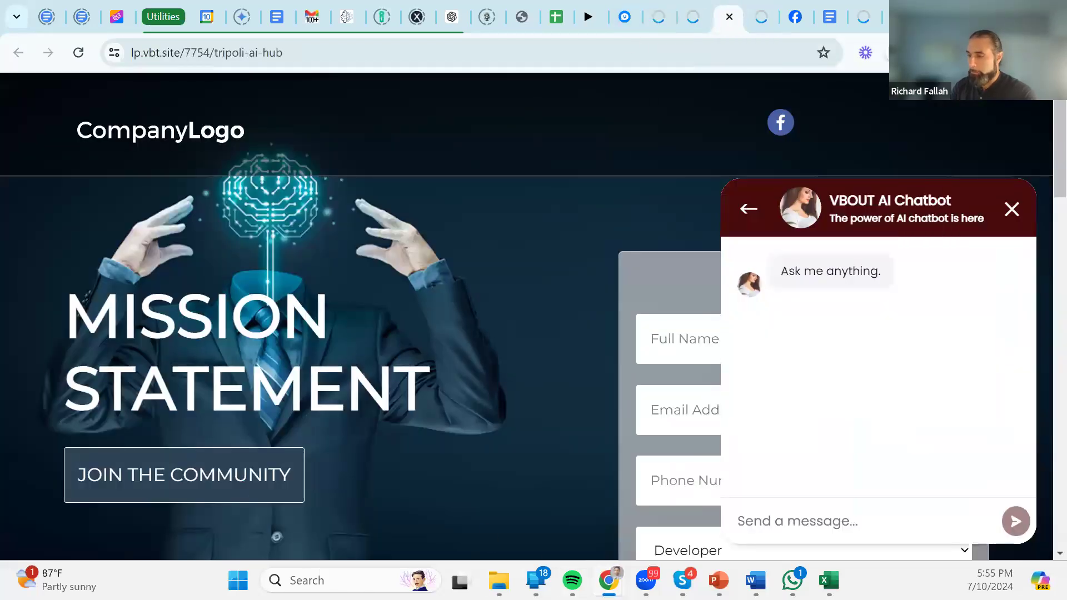
# Reopen Phone Link, scroll through the bot's long VBOUT reply, then minimize the window.
pyautogui.moveTo(609, 580)
pyautogui.click(535, 581)
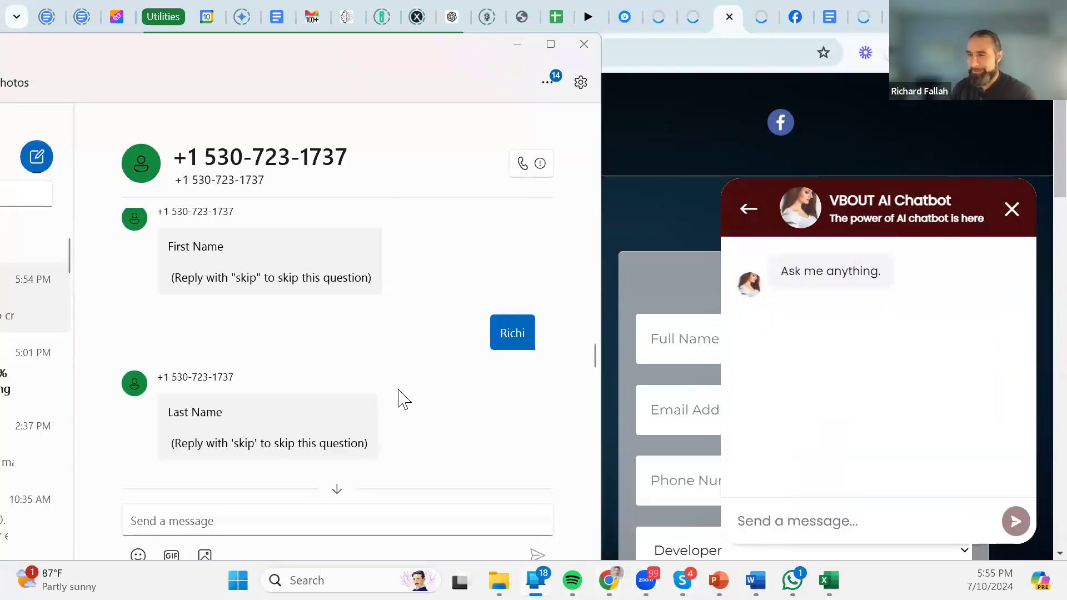
pyautogui.scroll(-10, 400, 397)
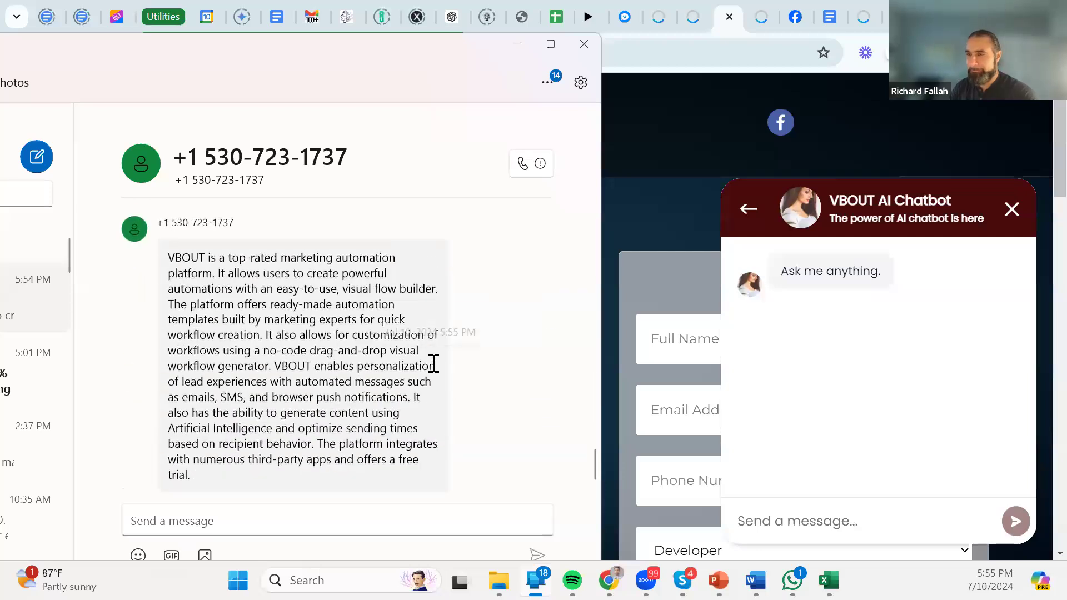
pyautogui.scroll(3, 410, 378)
pyautogui.scroll(-3, 410, 381)
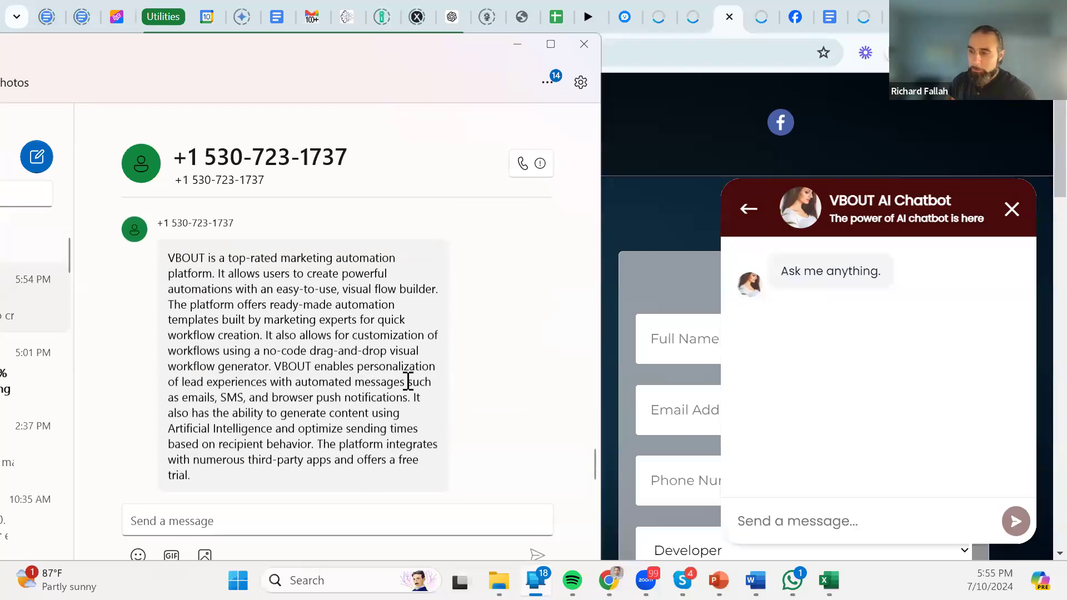
pyautogui.scroll(3, 410, 383)
pyautogui.scroll(10, 410, 389)
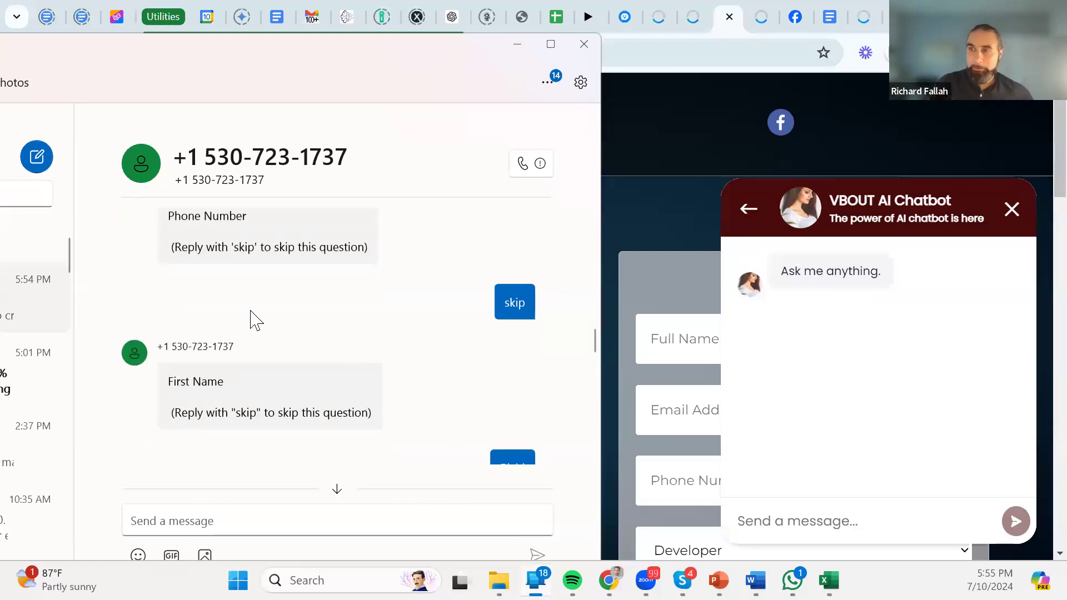
pyautogui.scroll(6, 255, 314)
pyautogui.scroll(-2, 278, 339)
pyautogui.scroll(-10, 281, 342)
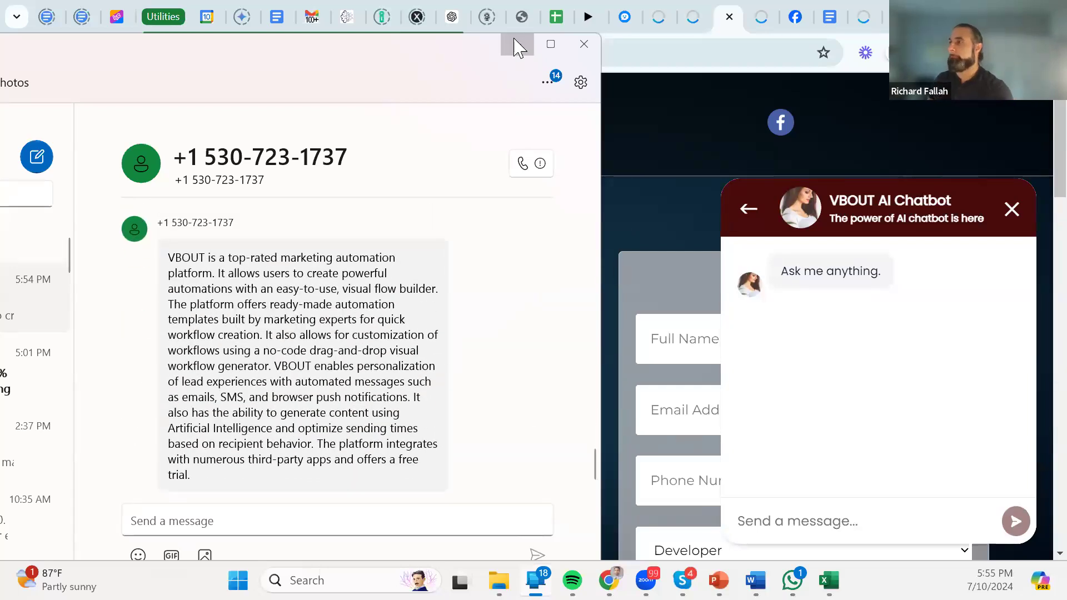
pyautogui.click(659, 102)
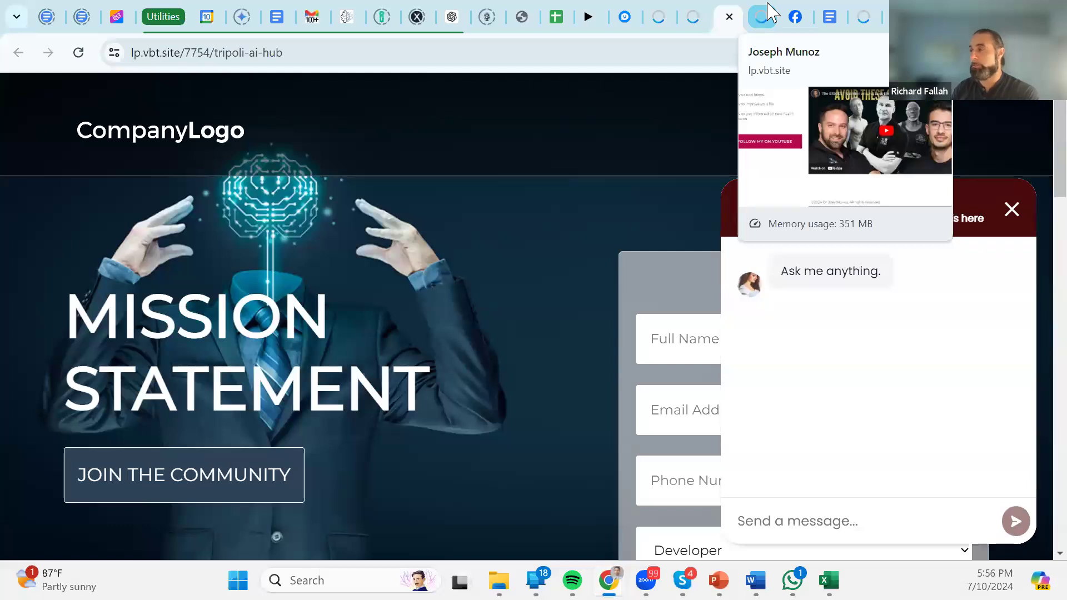
# Go to the Solvemyhomework Facebook page and open its Messenger chat.
pyautogui.click(764, 19)
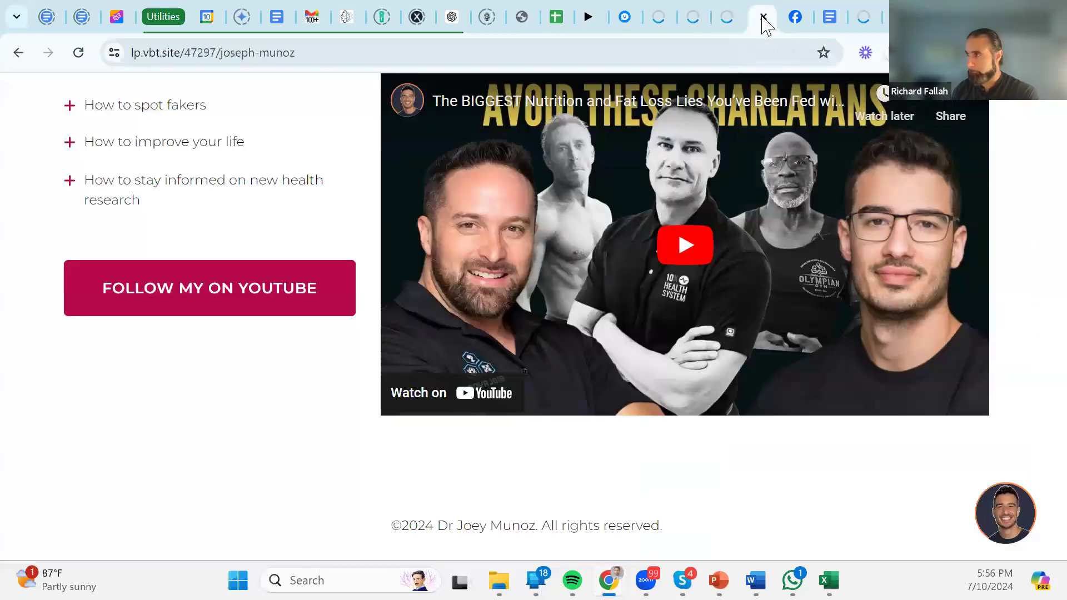
pyautogui.click(795, 18)
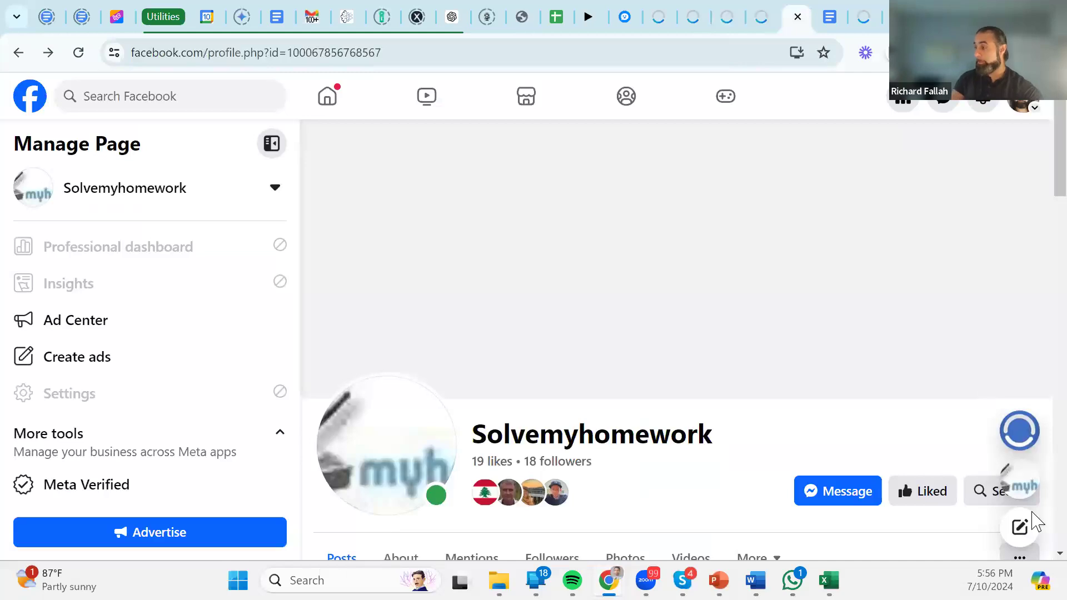
pyautogui.click(1021, 496)
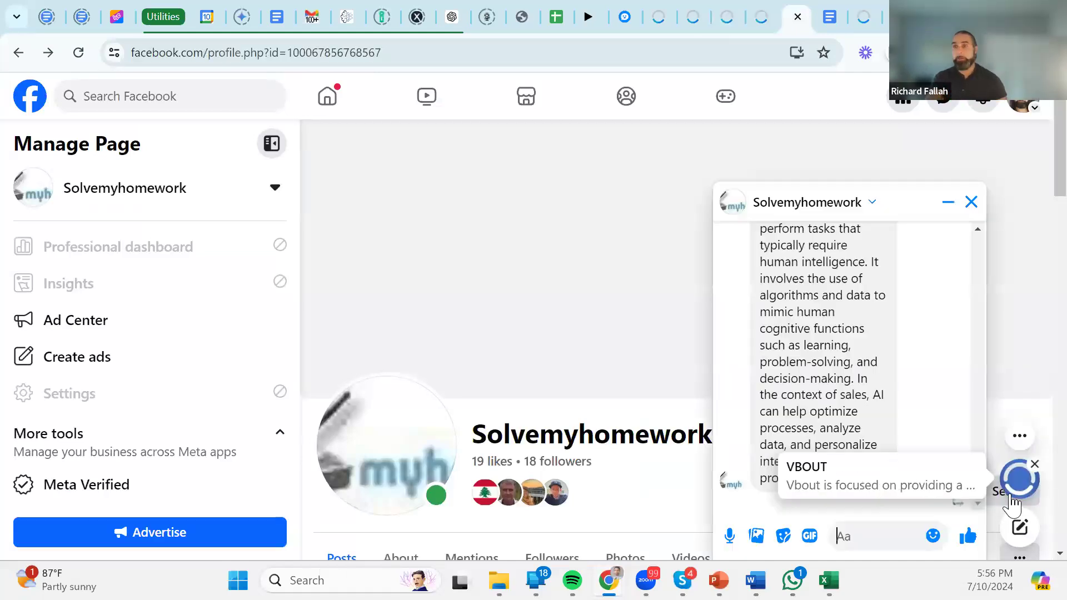
pyautogui.scroll(-5, 784, 295)
pyautogui.scroll(3, 781, 295)
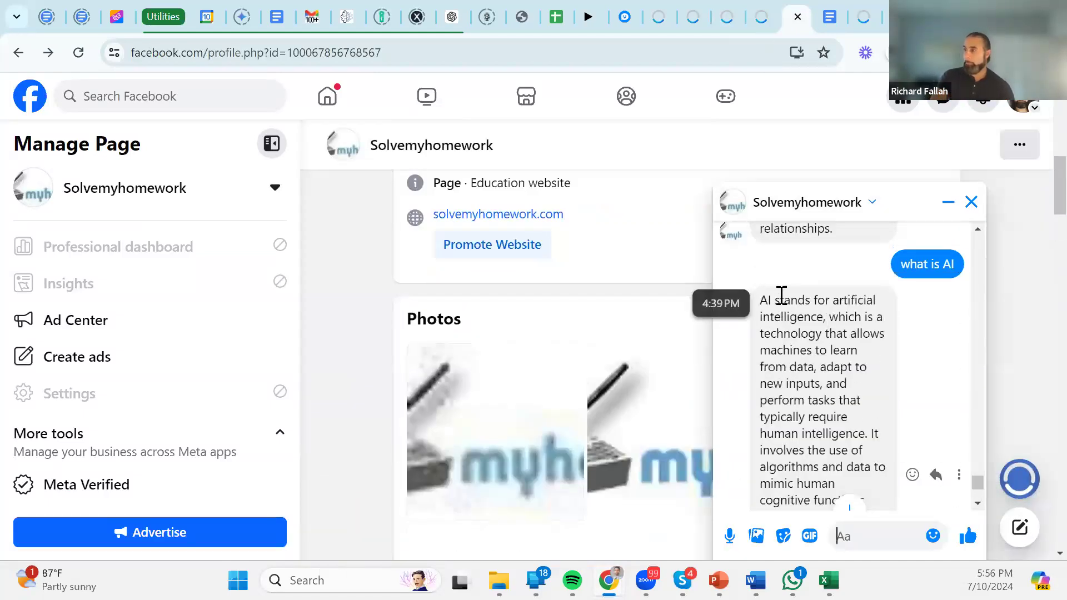
pyautogui.scroll(-5, 851, 361)
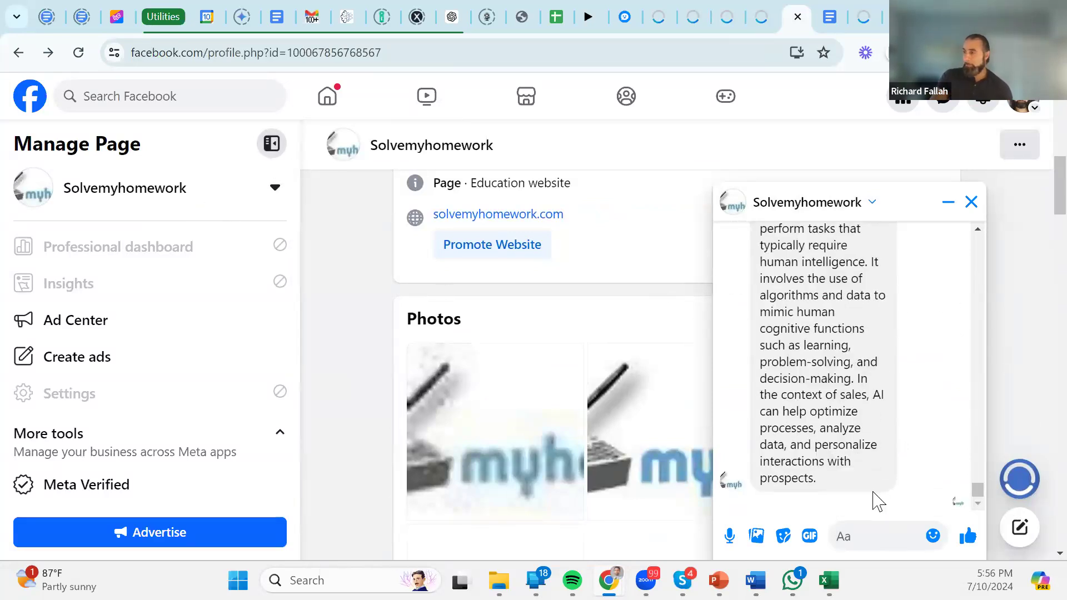
# Ask the bot 'wht is VBOut' and scroll through its description of the platform.
pyautogui.write('wht is VBOut')
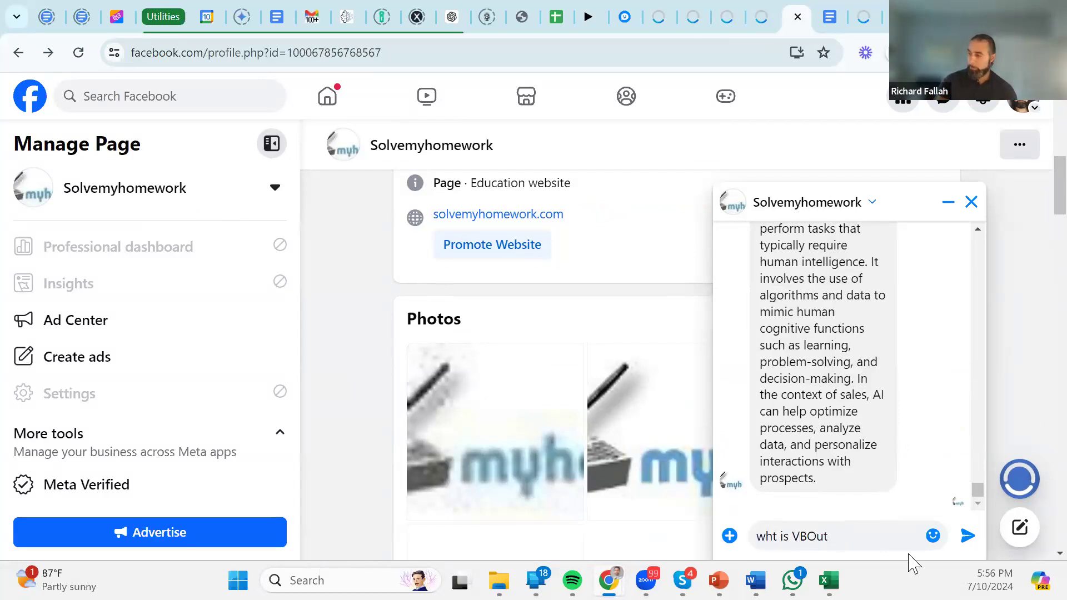
pyautogui.press('Return')
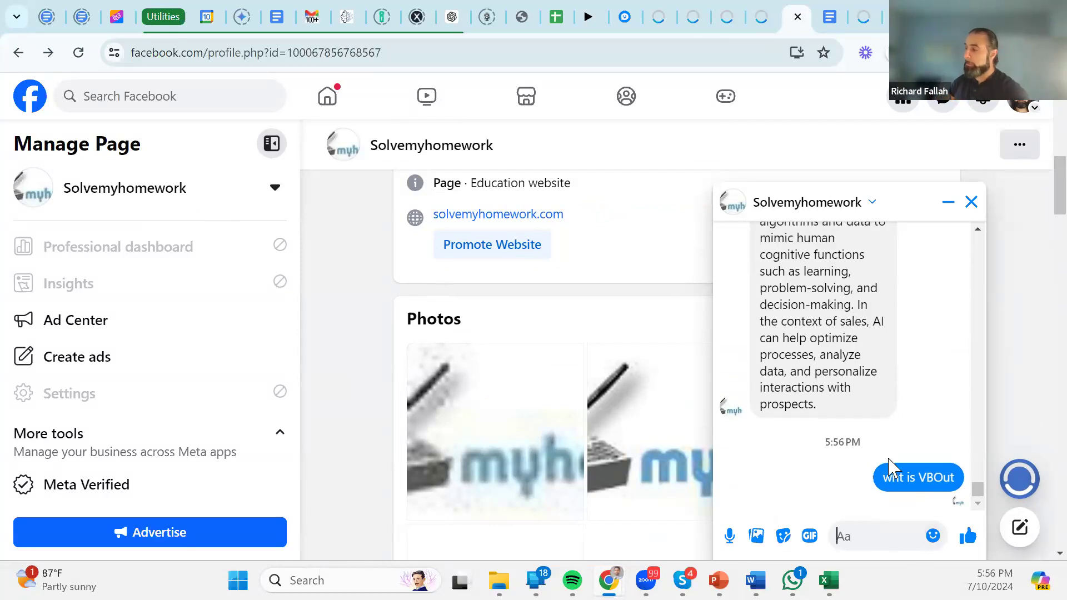
pyautogui.scroll(3, 895, 428)
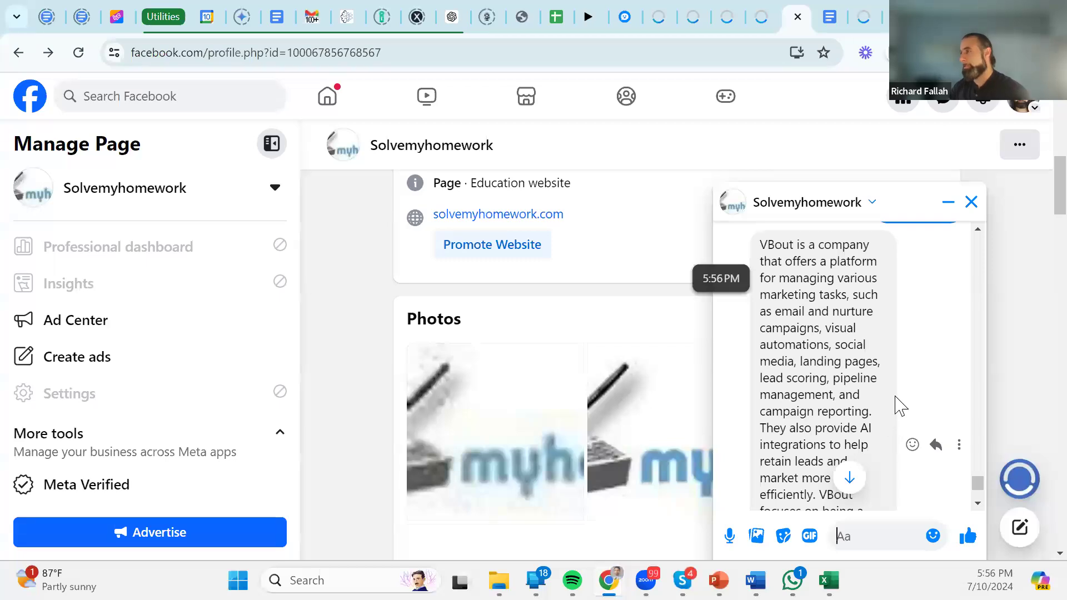
pyautogui.scroll(-3, 839, 328)
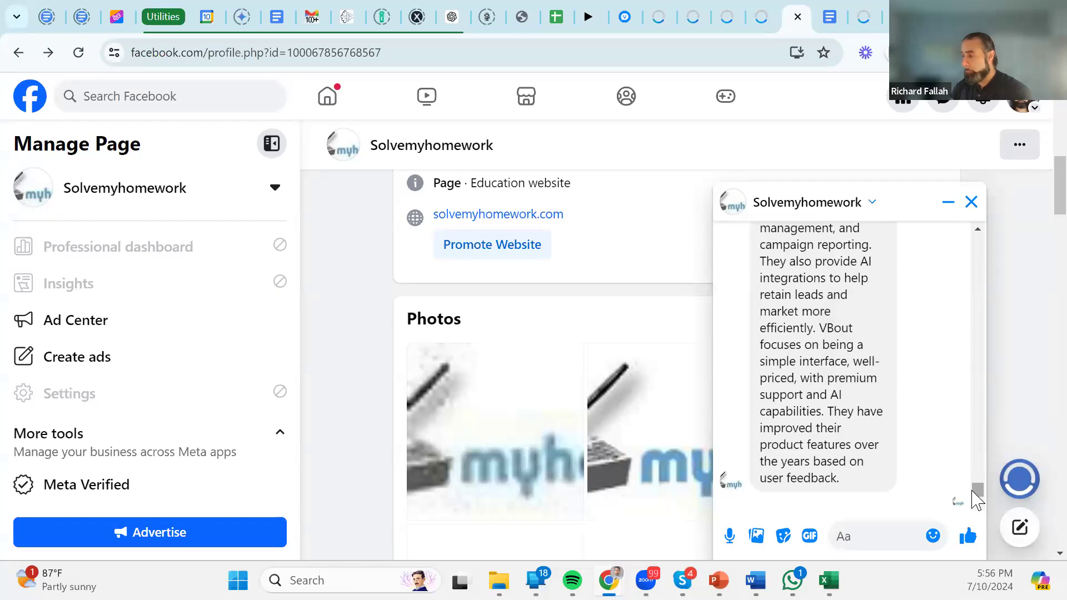
pyautogui.moveTo(869, 489); pyautogui.dragTo(764, 228)
pyautogui.scroll(-1, 870, 503)
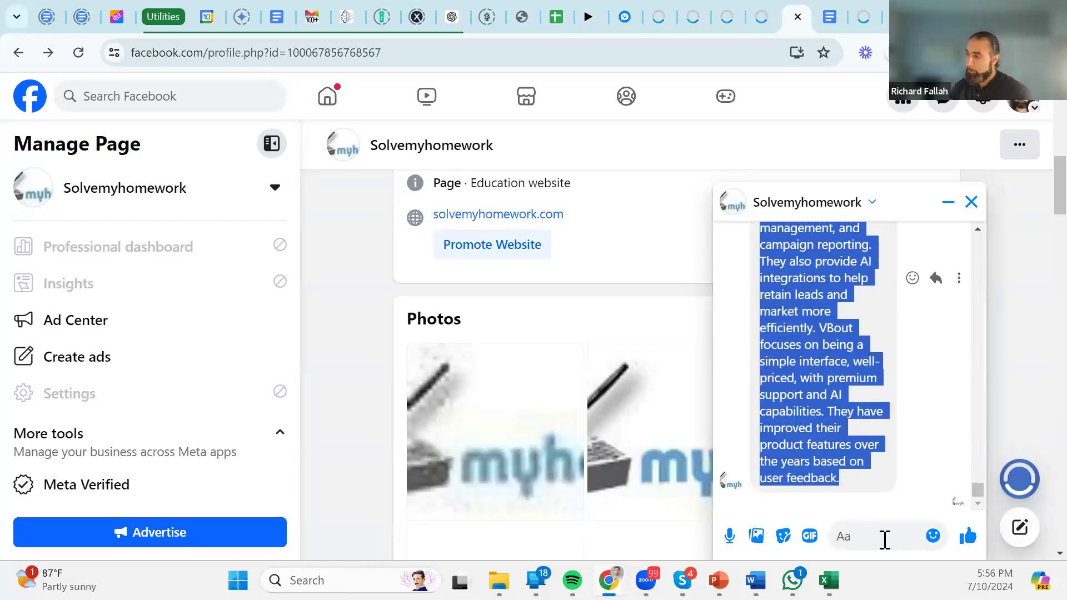
pyautogui.click(885, 540)
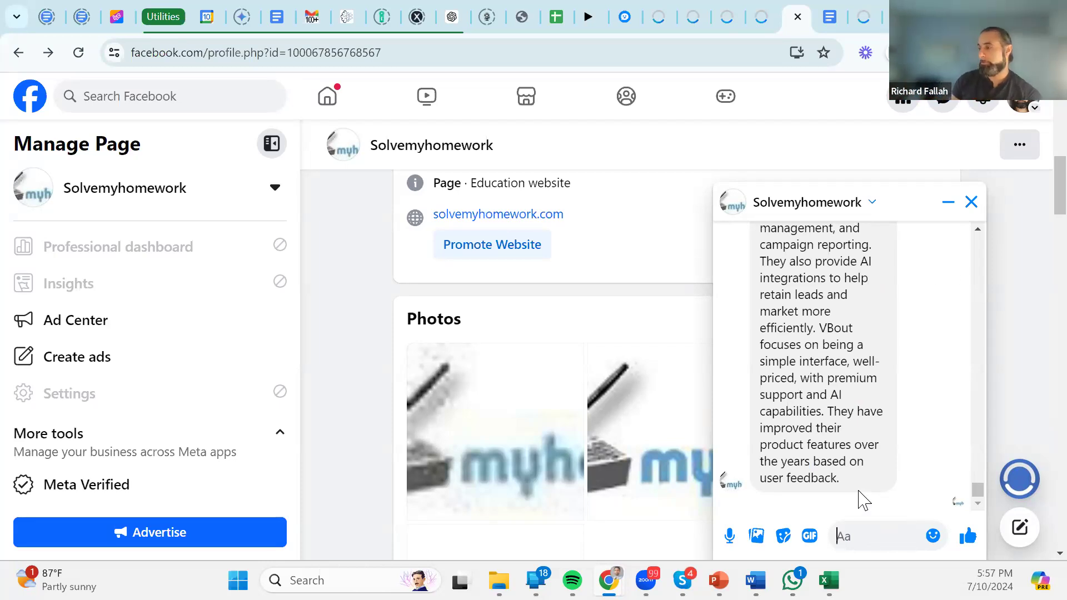
pyautogui.scroll(-5, 827, 428)
pyautogui.scroll(5, 826, 428)
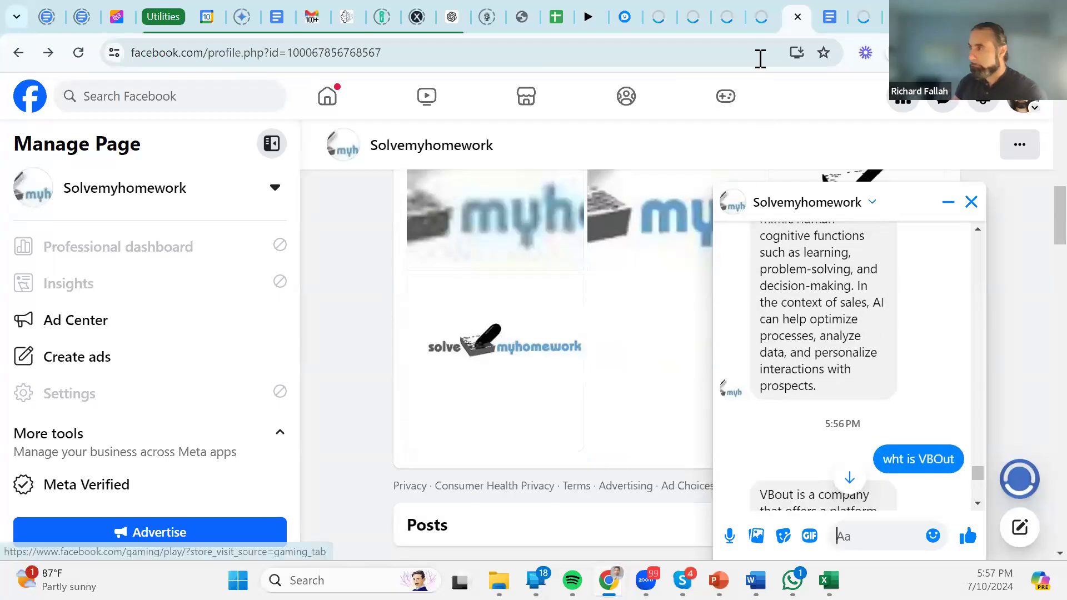
# Return to the VBOUT chatbot editor, close the action configuration and cancel back to the chatbot list.
pyautogui.click(728, 18)
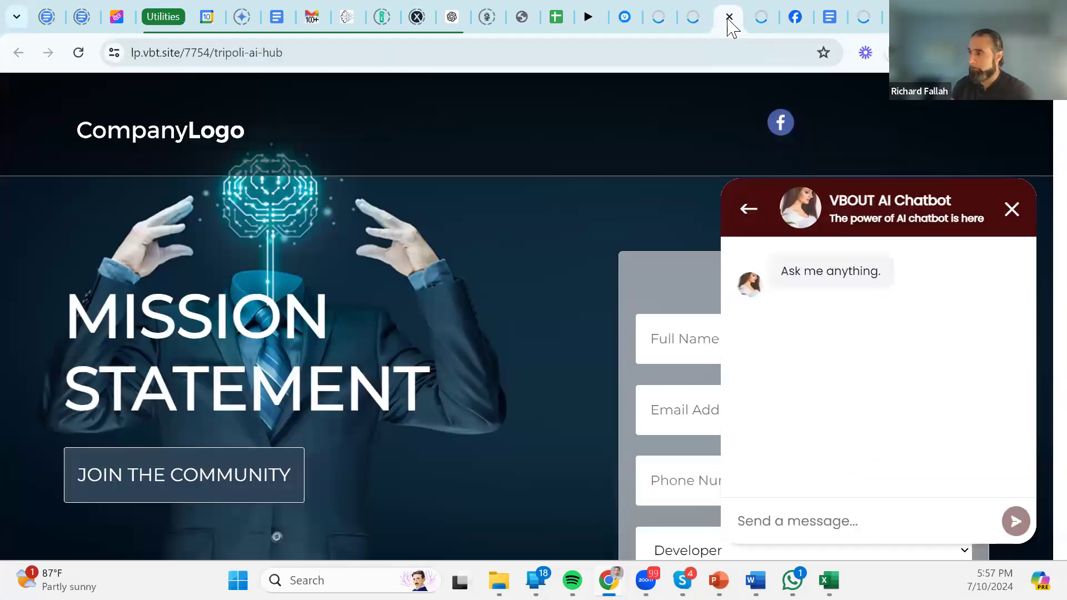
pyautogui.click(695, 14)
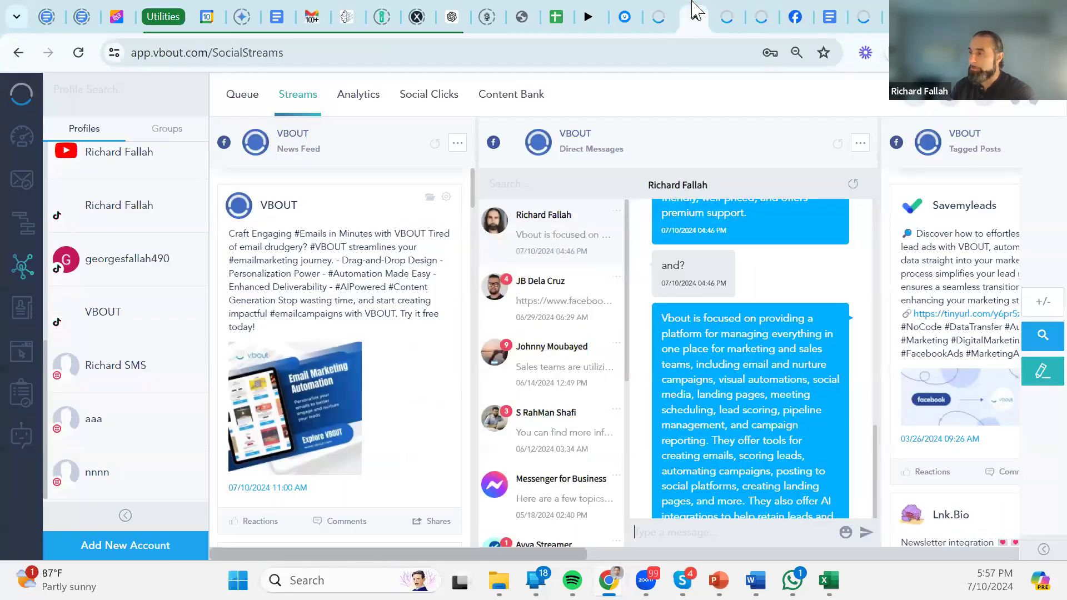
pyautogui.click(658, 14)
pyautogui.click(819, 166)
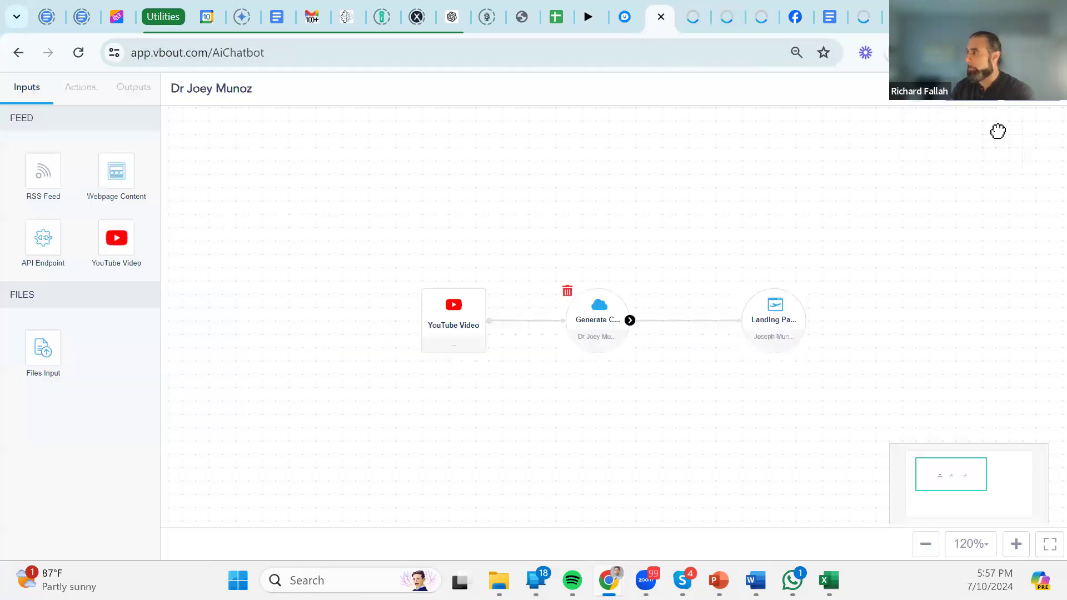
pyautogui.click(1030, 113)
pyautogui.click(1012, 195)
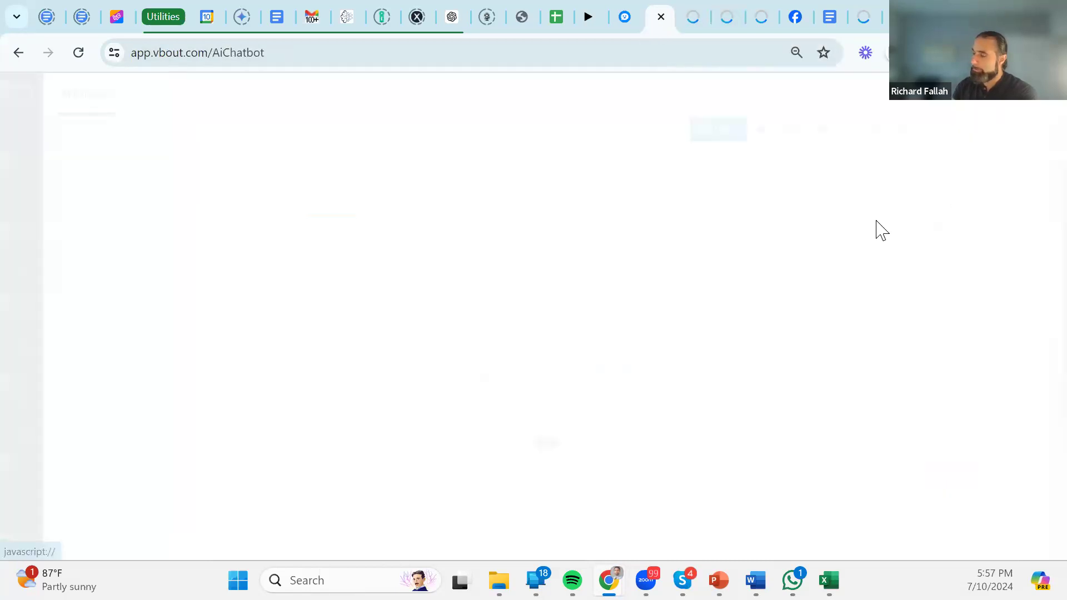
# Scroll the AI Chatbot list down to the last row showing 52 conversations.
pyautogui.scroll(-5, 306, 339)
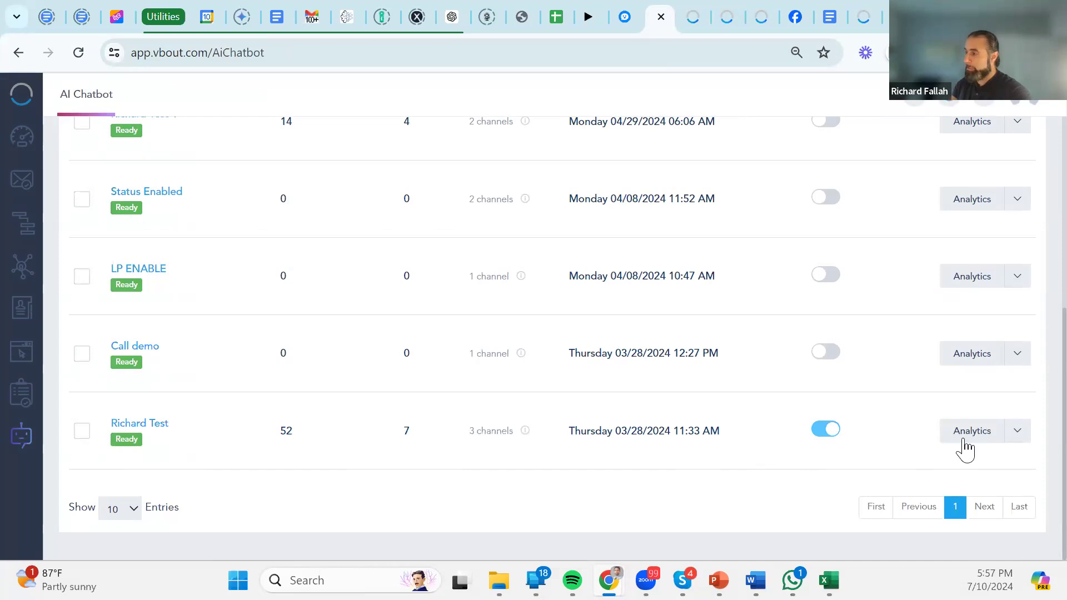
pyautogui.moveTo(324, 447); pyautogui.dragTo(262, 439)
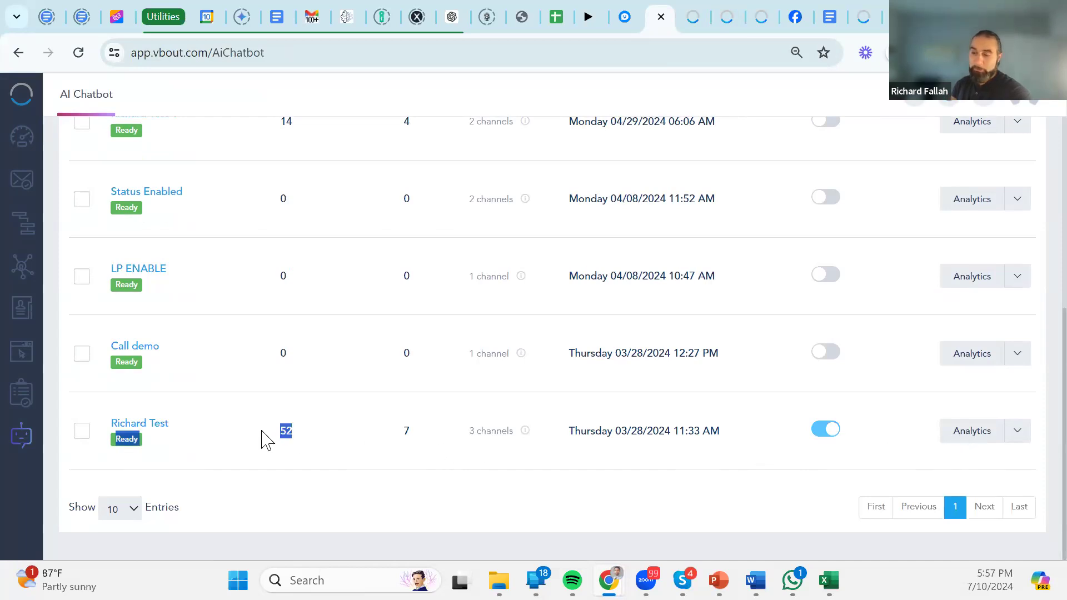
pyautogui.click(315, 445)
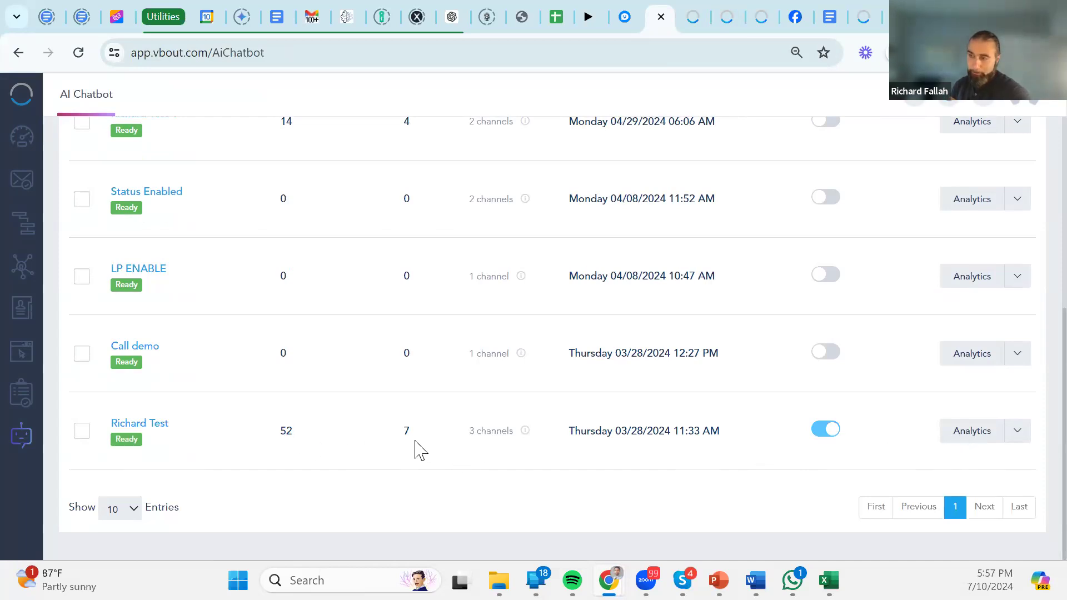
pyautogui.scroll(5, 373, 444)
pyautogui.scroll(-5, 410, 442)
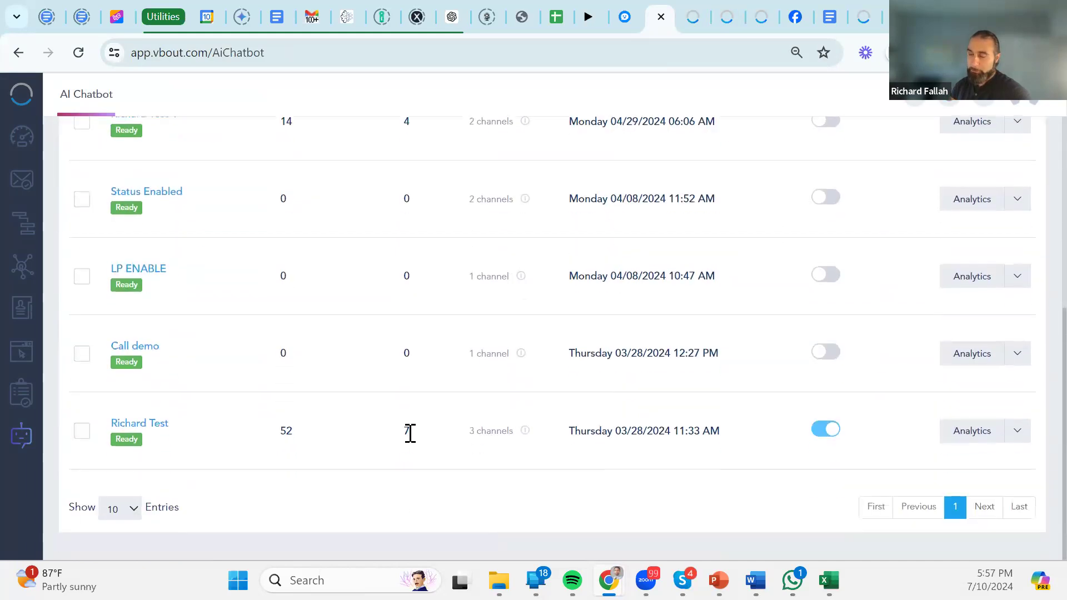
pyautogui.scroll(4, 395, 435)
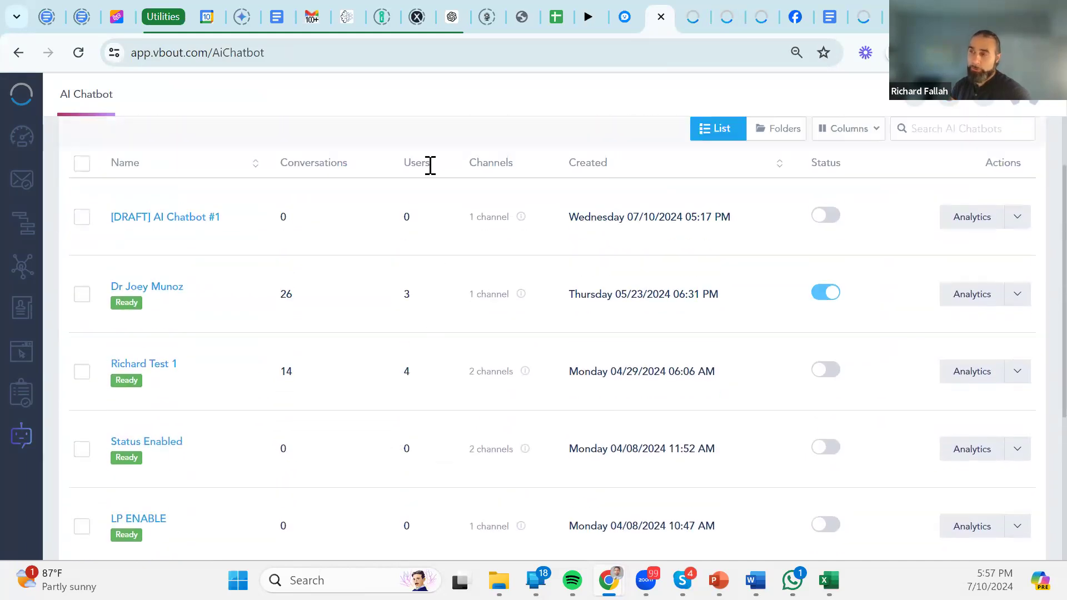
pyautogui.scroll(-4, 452, 321)
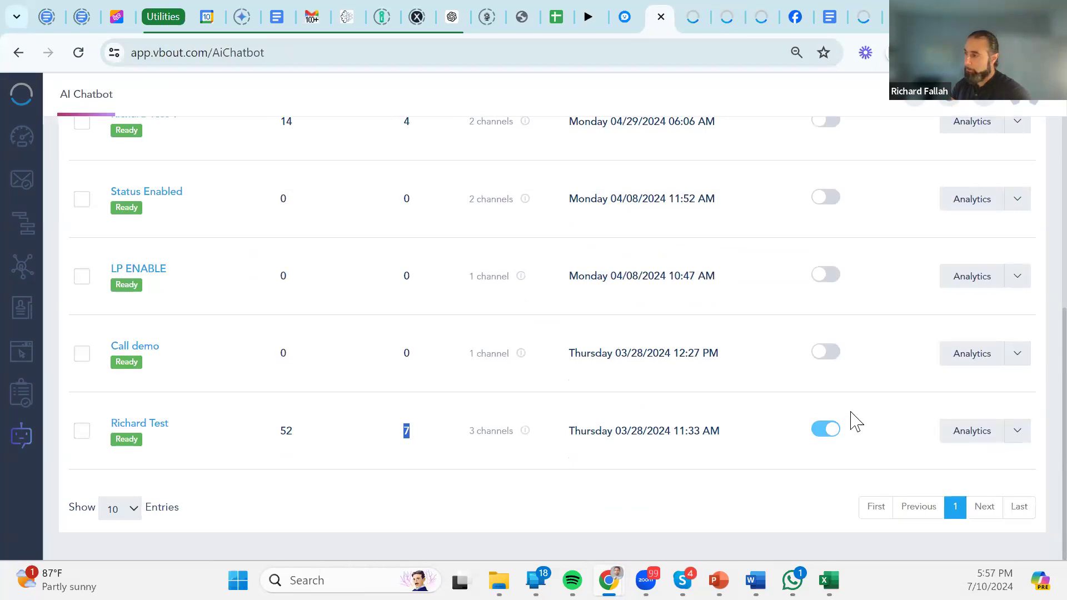
# Open the live chatbot's analytics and review its 52 conversations, 7 unique users and per-channel costs.
pyautogui.click(969, 439)
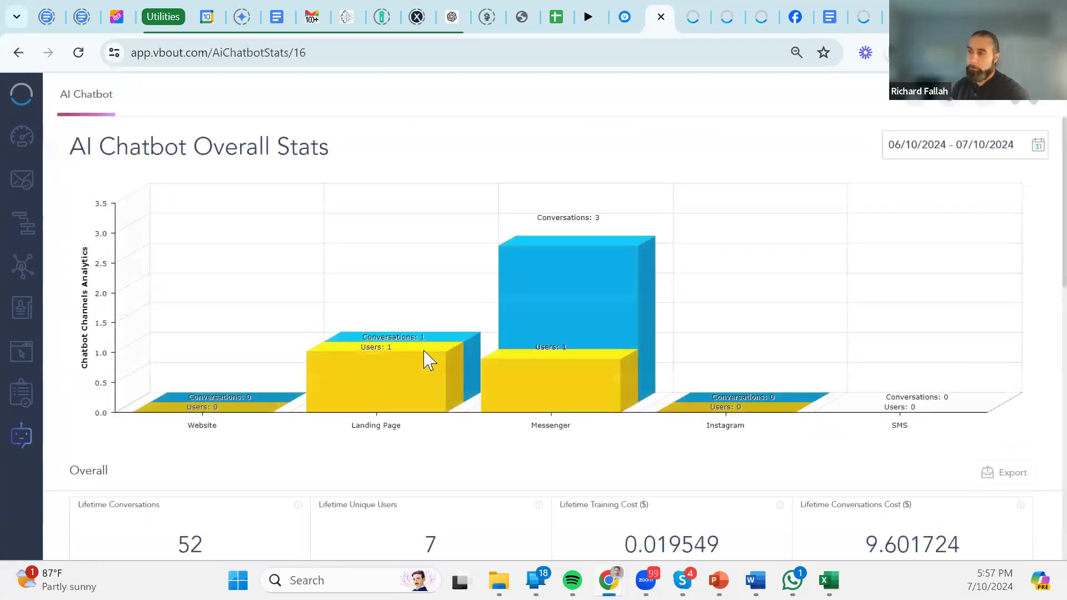
pyautogui.scroll(-2, 428, 356)
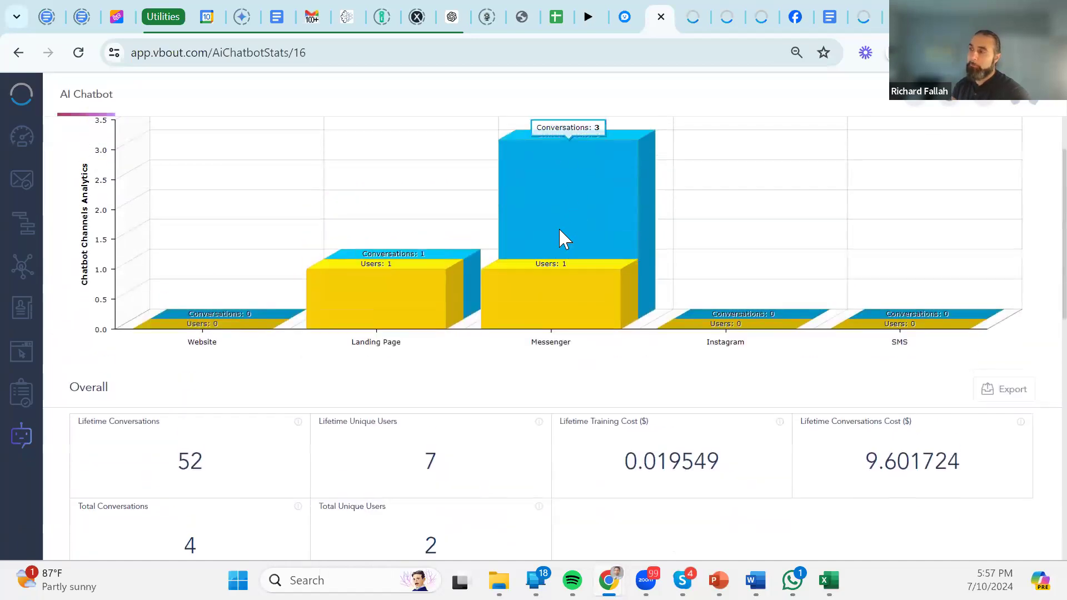
pyautogui.scroll(2, 556, 239)
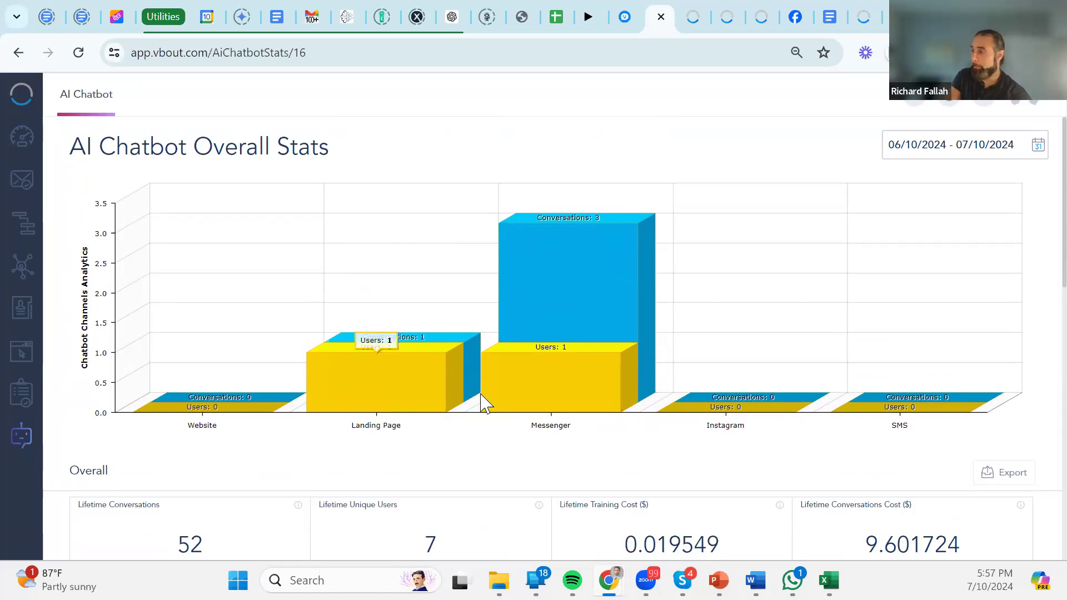
pyautogui.scroll(-3, 741, 452)
pyautogui.moveTo(719, 372); pyautogui.dragTo(615, 366)
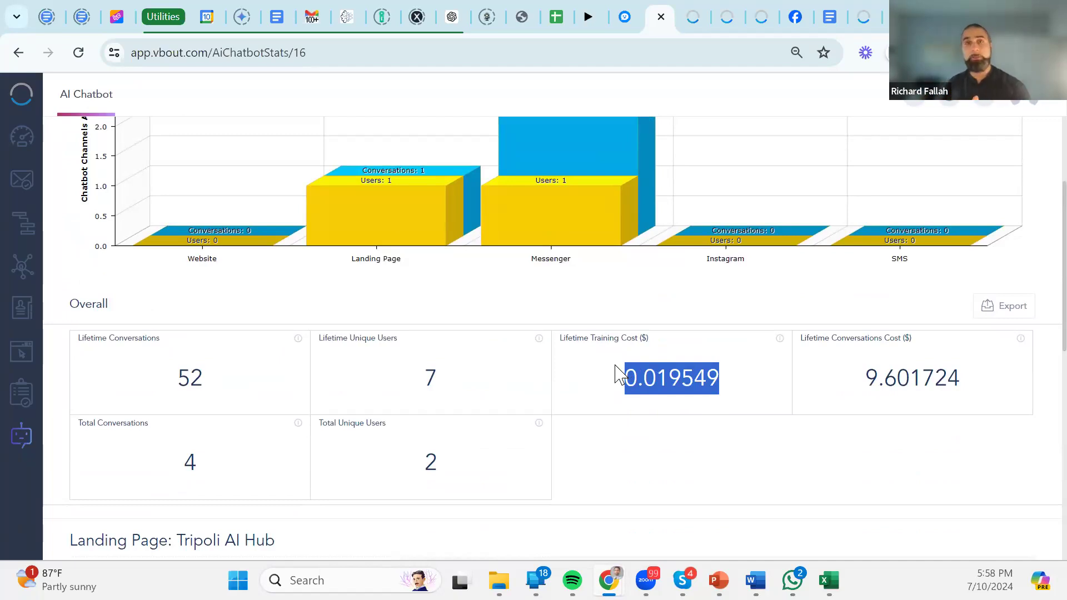
pyautogui.scroll(-6, 618, 374)
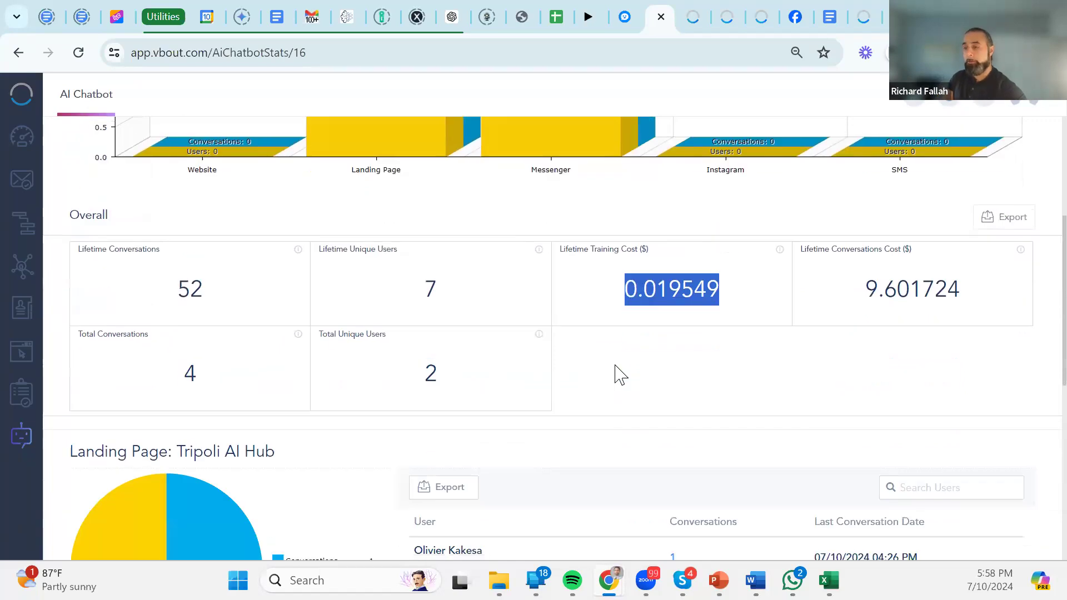
pyautogui.moveTo(194, 206); pyautogui.dragTo(265, 207)
pyautogui.moveTo(574, 318); pyautogui.dragTo(495, 331)
pyautogui.scroll(-4, 698, 171)
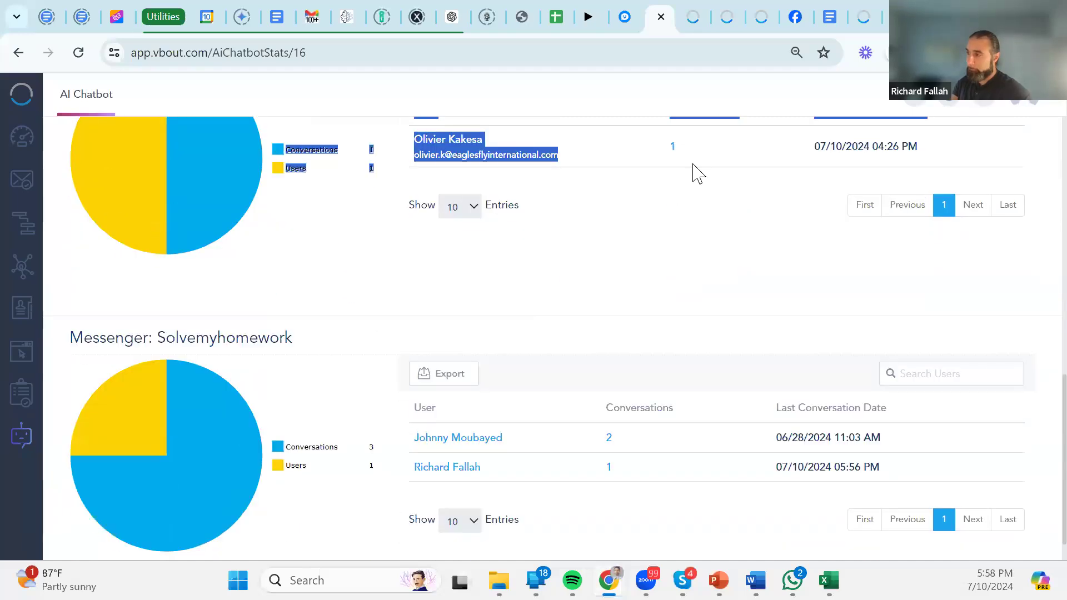
pyautogui.scroll(5, 704, 231)
pyautogui.click(376, 286)
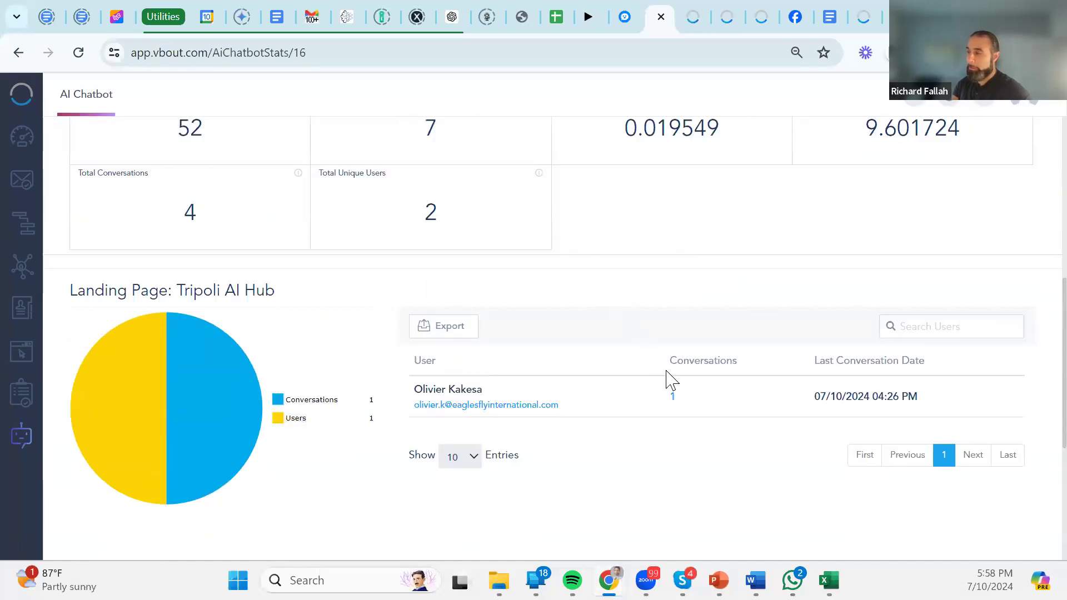
# Read the landing page user's chatbot conversation transcript, then close both conversation windows.
pyautogui.click(672, 397)
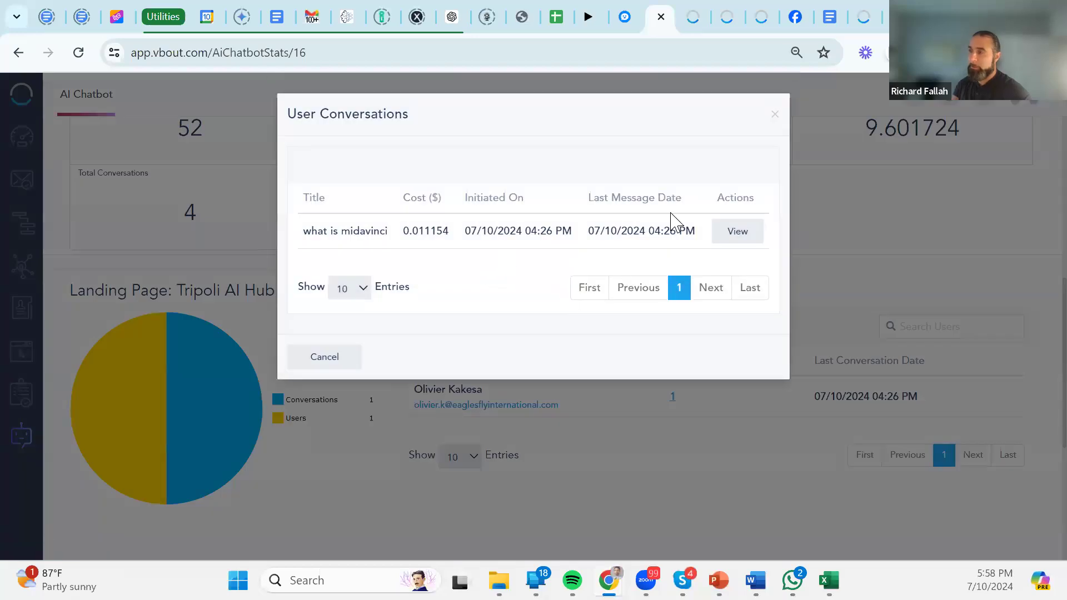
pyautogui.click(722, 238)
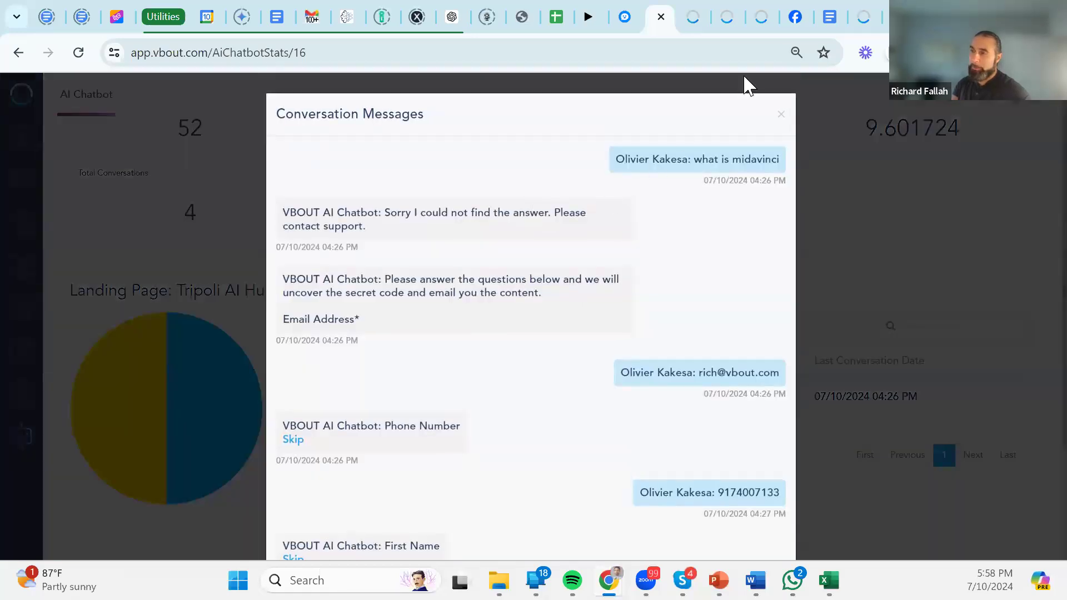
pyautogui.click(781, 116)
pyautogui.click(351, 357)
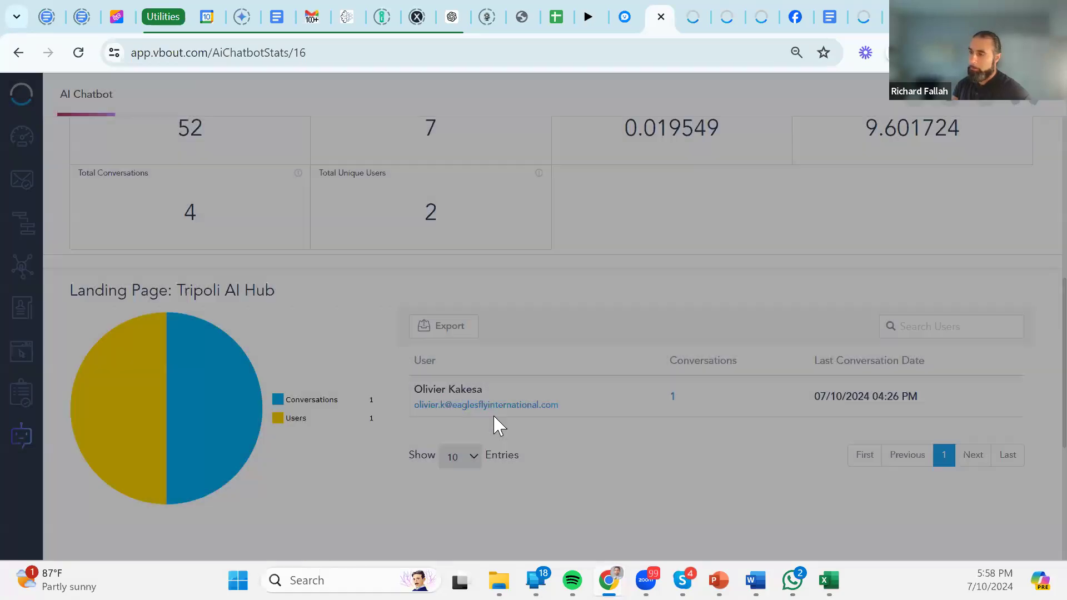
# Open the profile of the Messenger: Solvemyhomework user with 2 conversations.
pyautogui.scroll(-5, 556, 414)
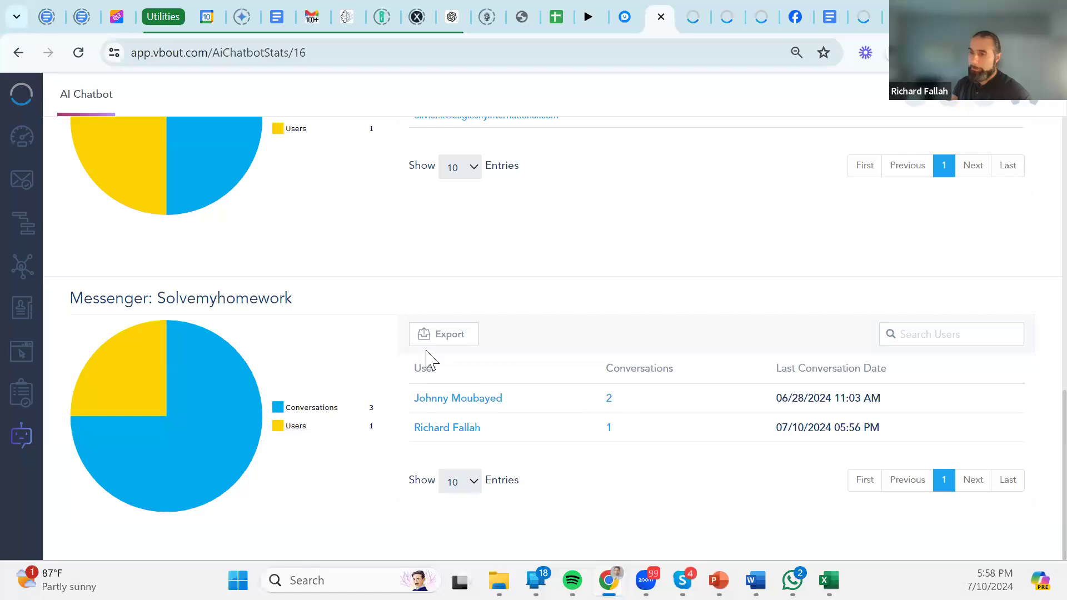
pyautogui.moveTo(369, 317); pyautogui.dragTo(64, 312)
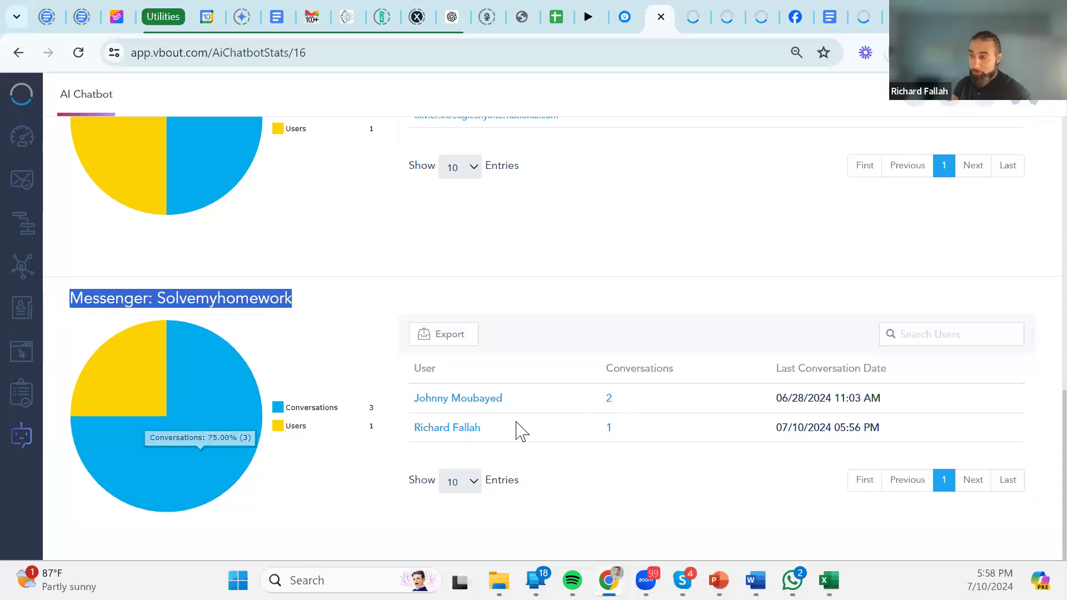
pyautogui.moveTo(526, 400); pyautogui.dragTo(384, 401)
pyautogui.click(616, 483)
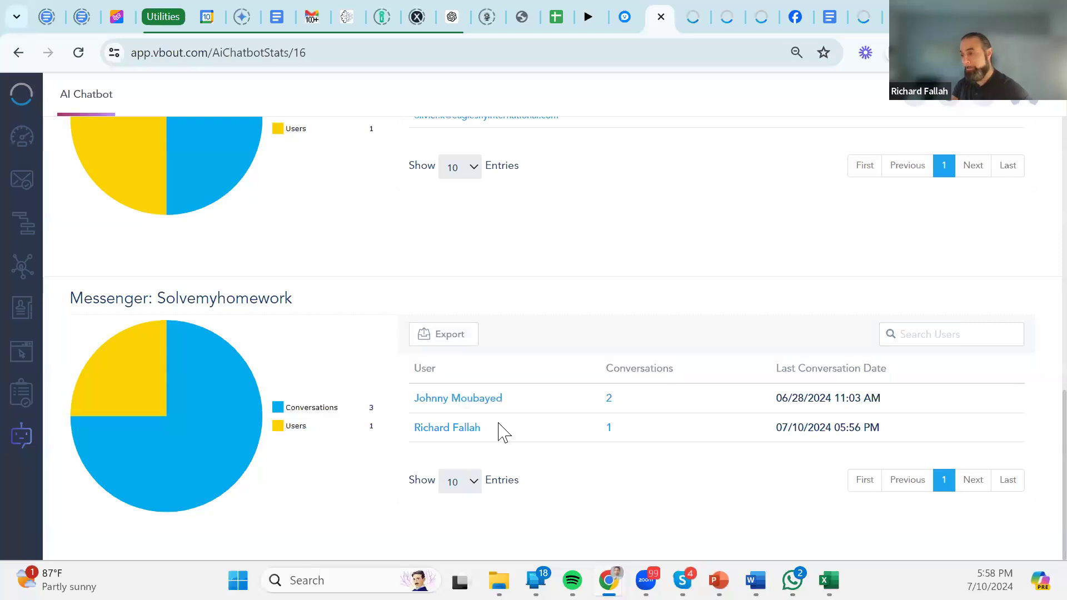
pyautogui.click(458, 399)
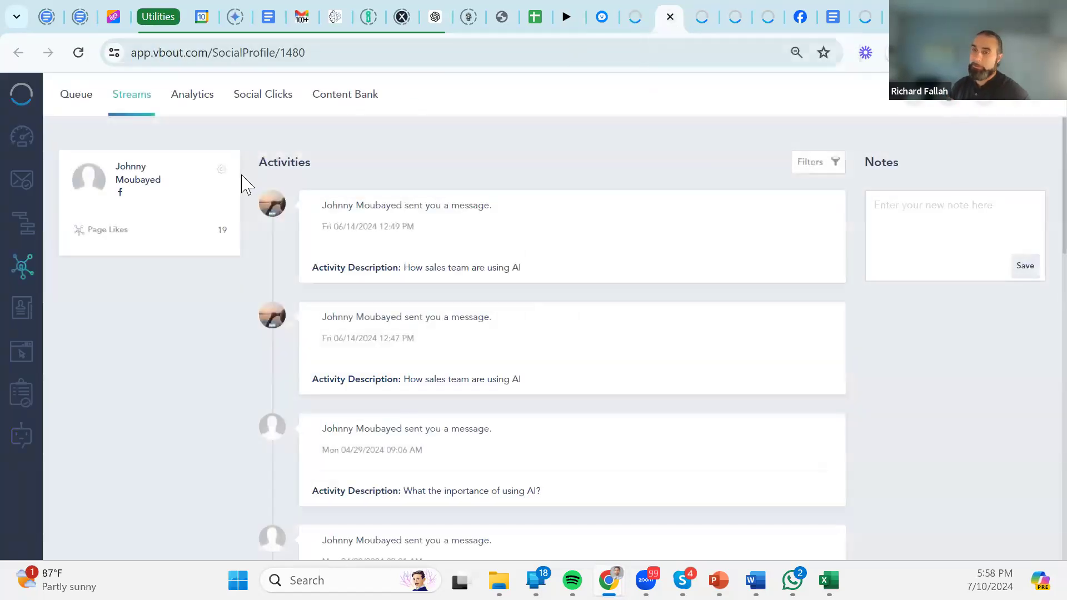
# Skim the Messenger user's Activities feed, then close the SocialProfile tab to return to AiChatbotStats.
pyautogui.scroll(-10, 400, 288)
pyautogui.scroll(12, 404, 292)
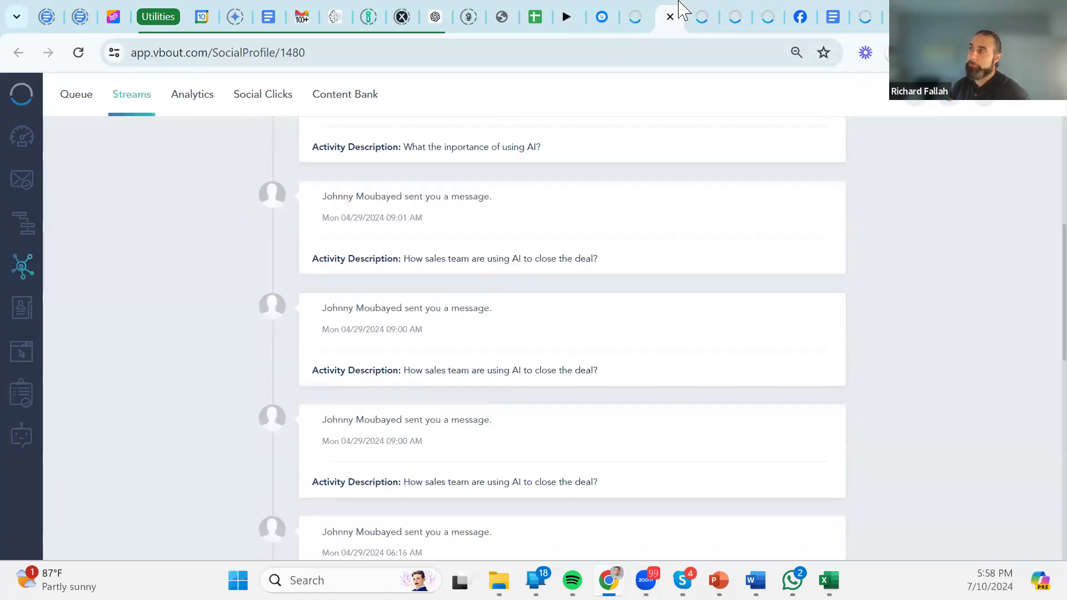
pyautogui.click(671, 17)
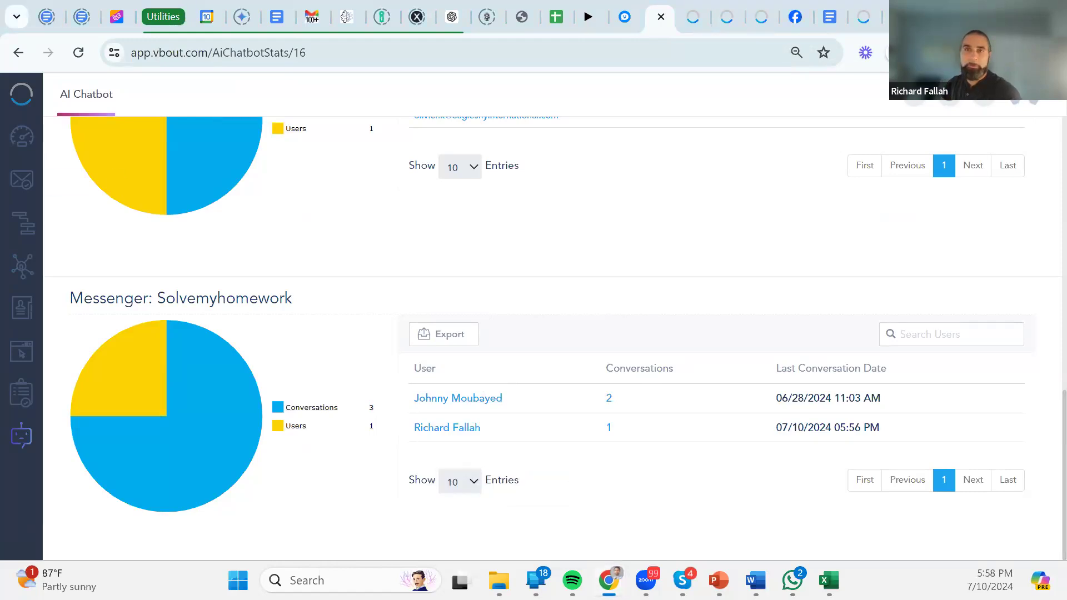
# Maximize the second VBOUT window and open the Messenger chatbot's analytics.
pyautogui.moveTo(0, 205); pyautogui.dragTo(624, 205)
pyautogui.click(671, 204)
pyautogui.scroll(-5, 694, 320)
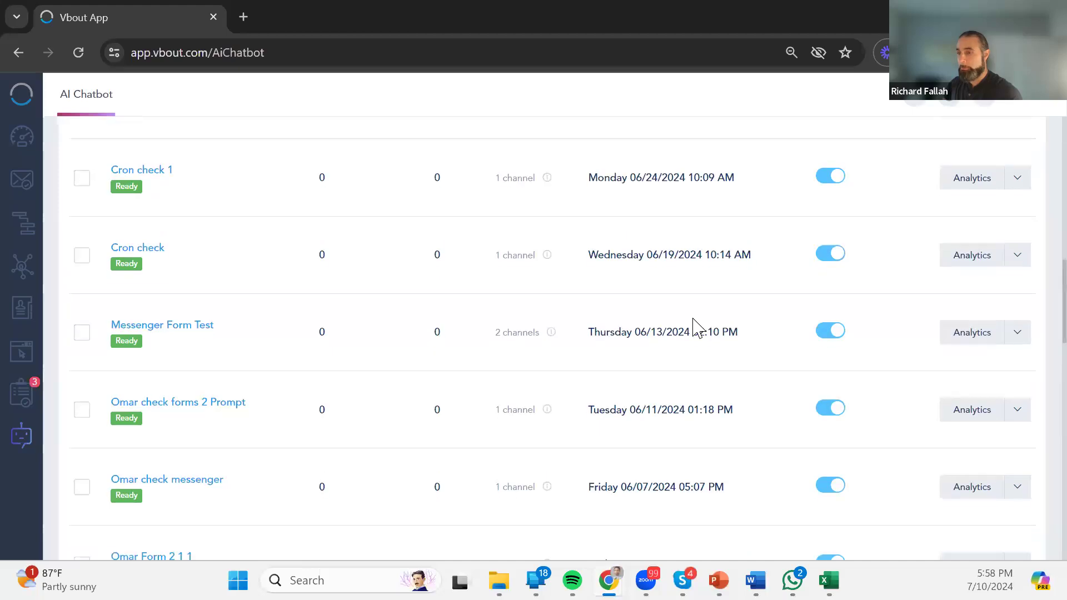
pyautogui.scroll(-10, 694, 326)
pyautogui.scroll(-10, 694, 327)
pyautogui.scroll(20, 695, 322)
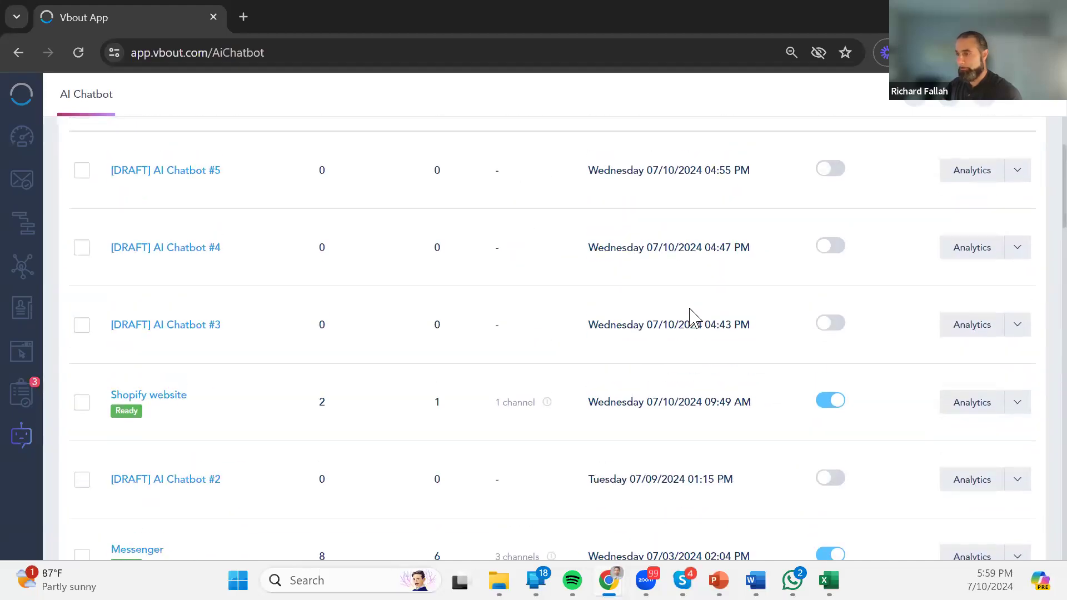
pyautogui.scroll(3, 696, 324)
pyautogui.scroll(-5, 696, 338)
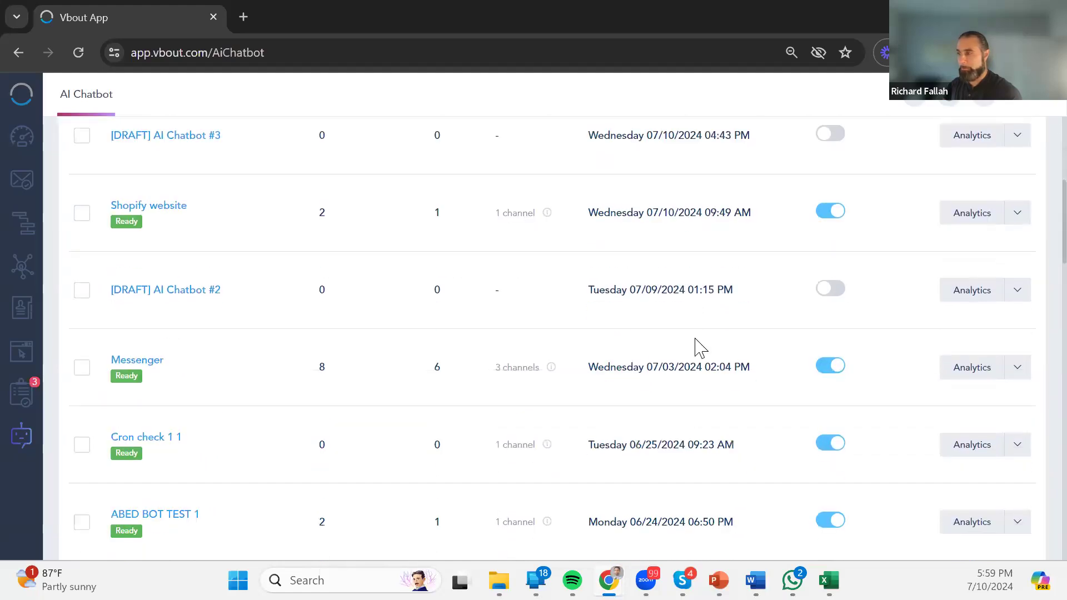
pyautogui.click(957, 369)
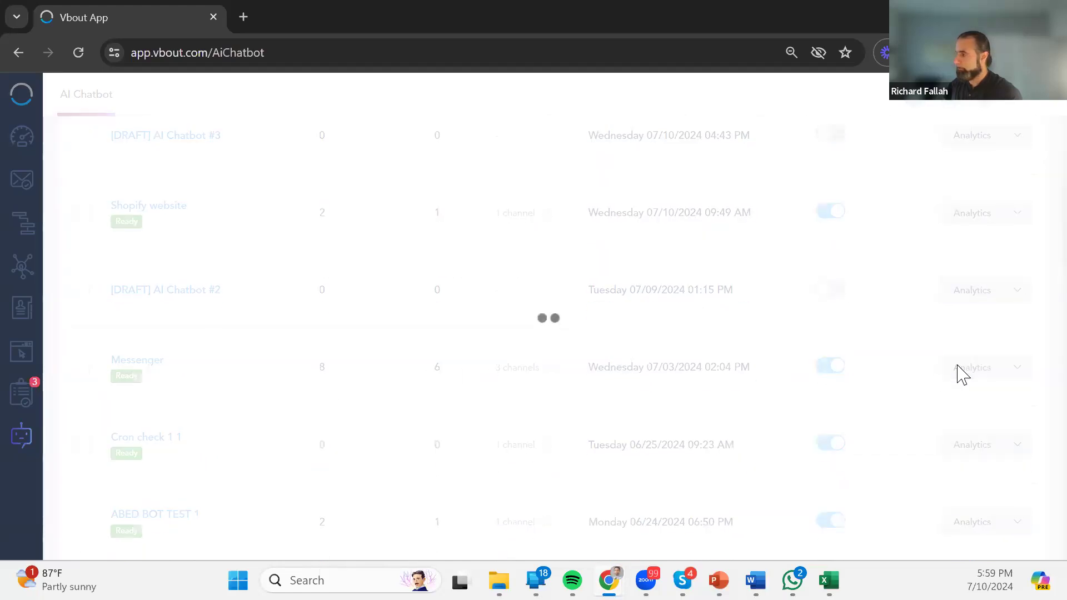
# Read the second Valid SMS user's conversation about AI in sales and VBOUT, then close it.
pyautogui.scroll(-15, 877, 356)
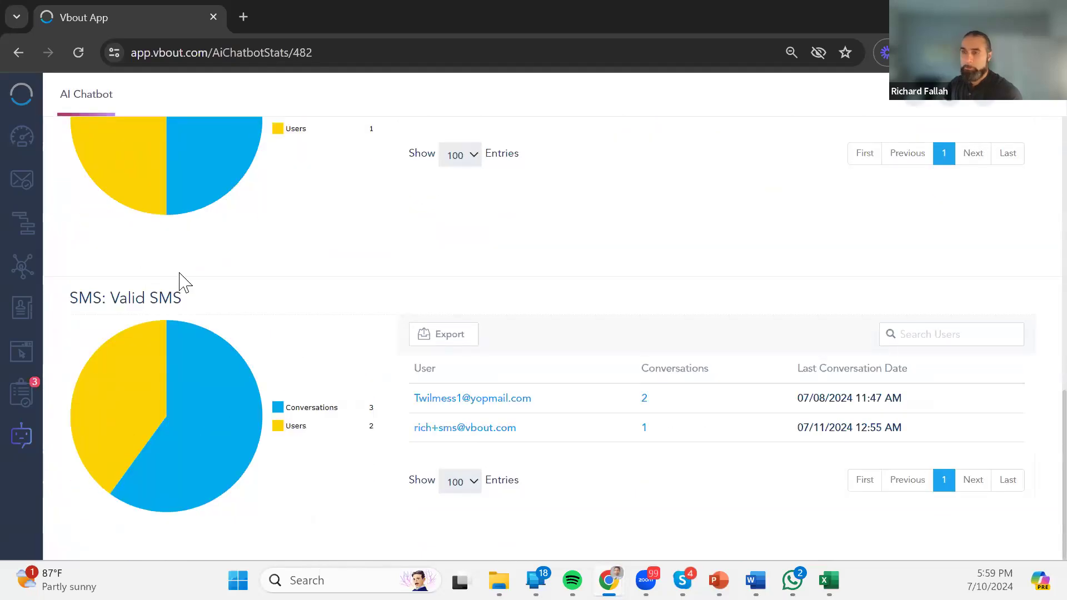
pyautogui.moveTo(187, 301); pyautogui.dragTo(62, 298)
pyautogui.moveTo(499, 580)
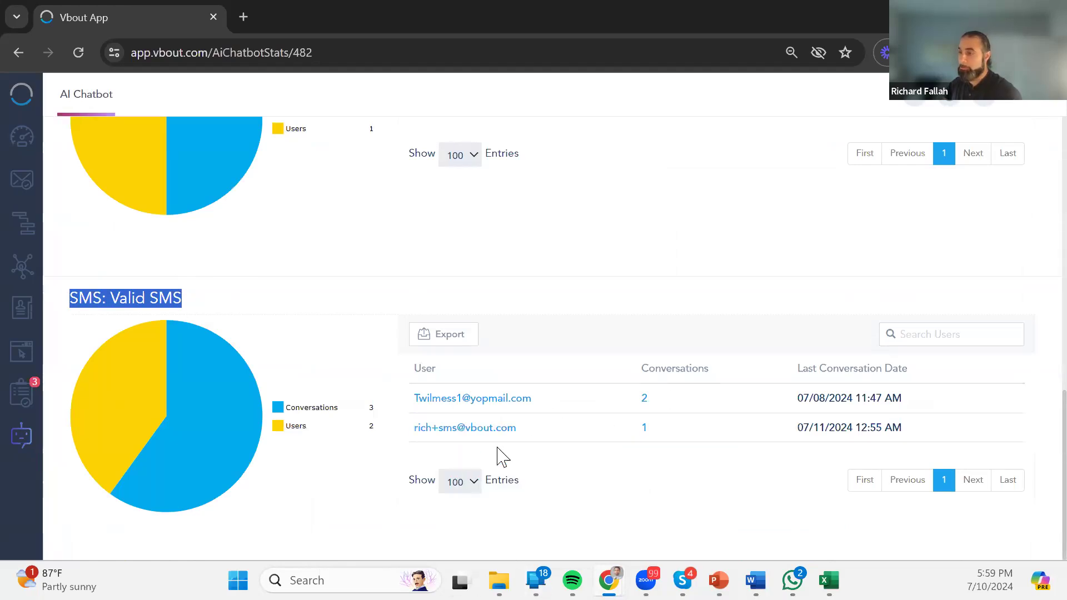
pyautogui.click(645, 426)
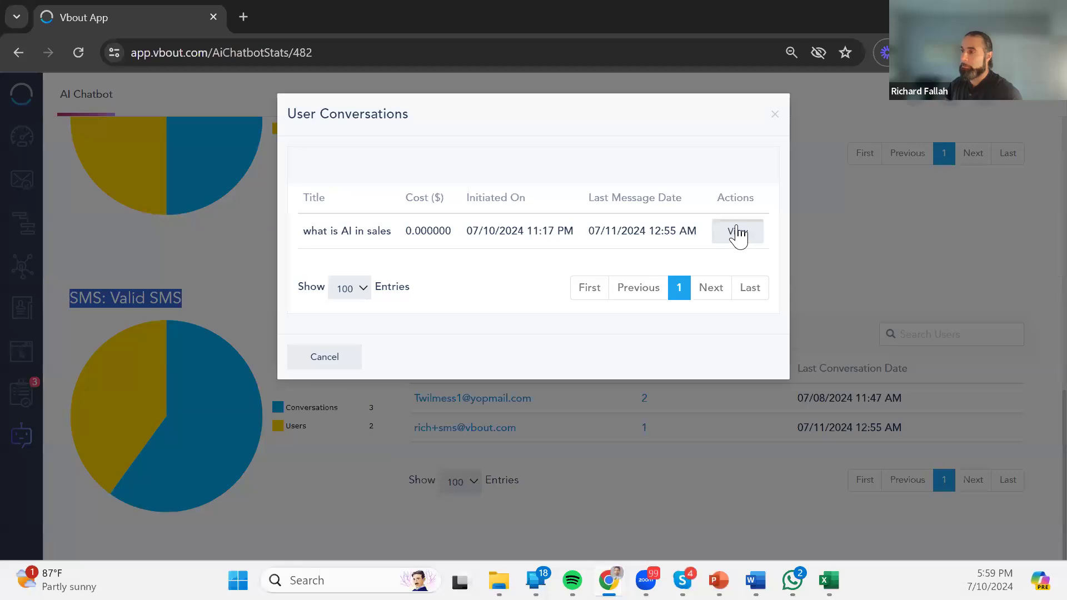
pyautogui.click(738, 234)
pyautogui.scroll(-5, 703, 311)
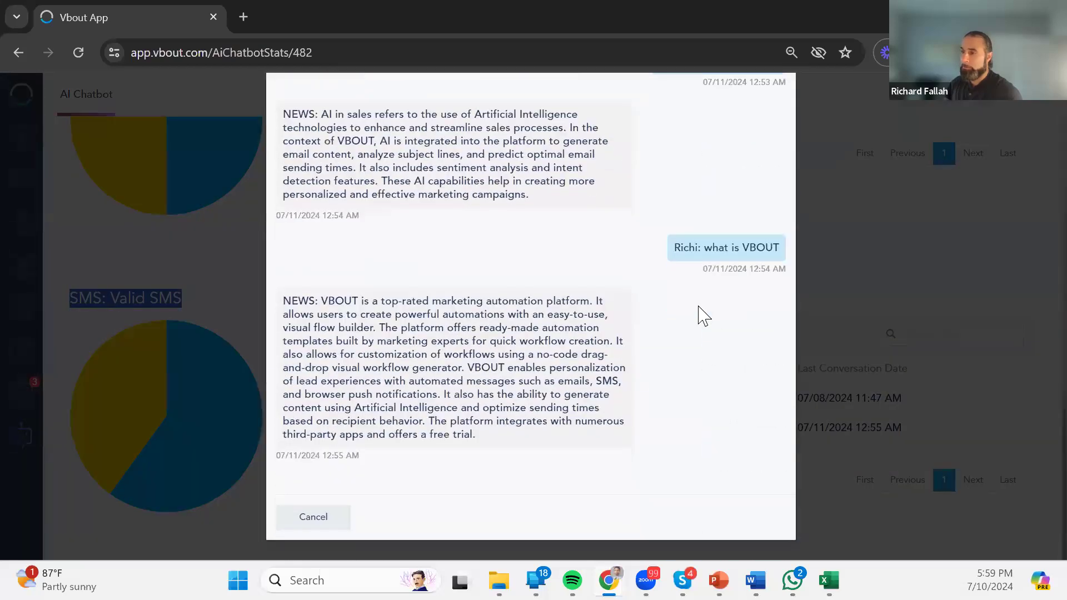
pyautogui.moveTo(477, 441); pyautogui.dragTo(281, 304)
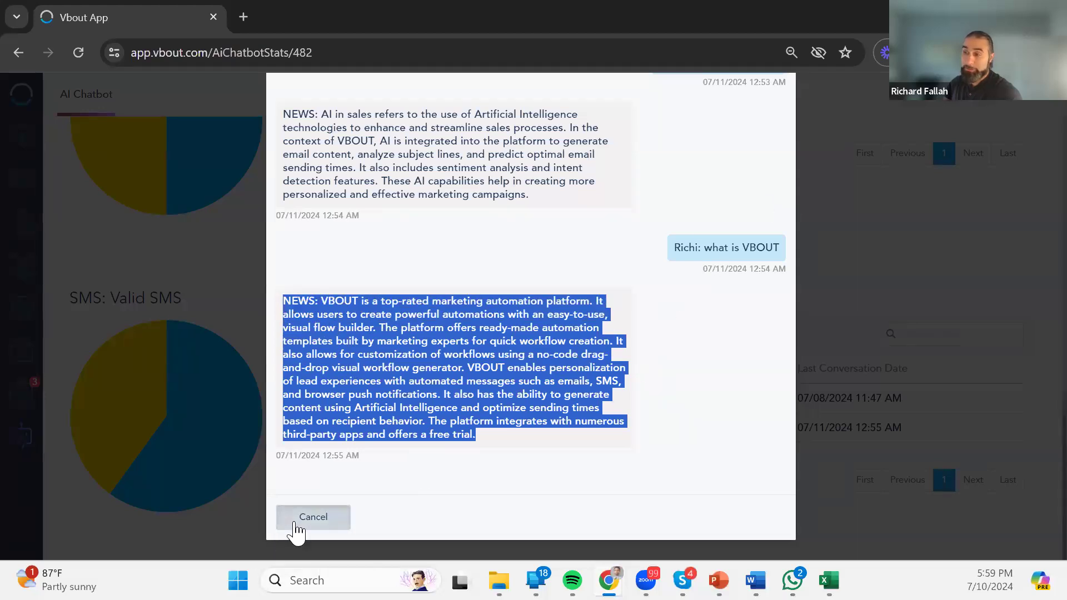
pyautogui.moveTo(381, 470); pyautogui.dragTo(326, 494)
pyautogui.moveTo(383, 464); pyautogui.dragTo(314, 459)
pyautogui.click(324, 514)
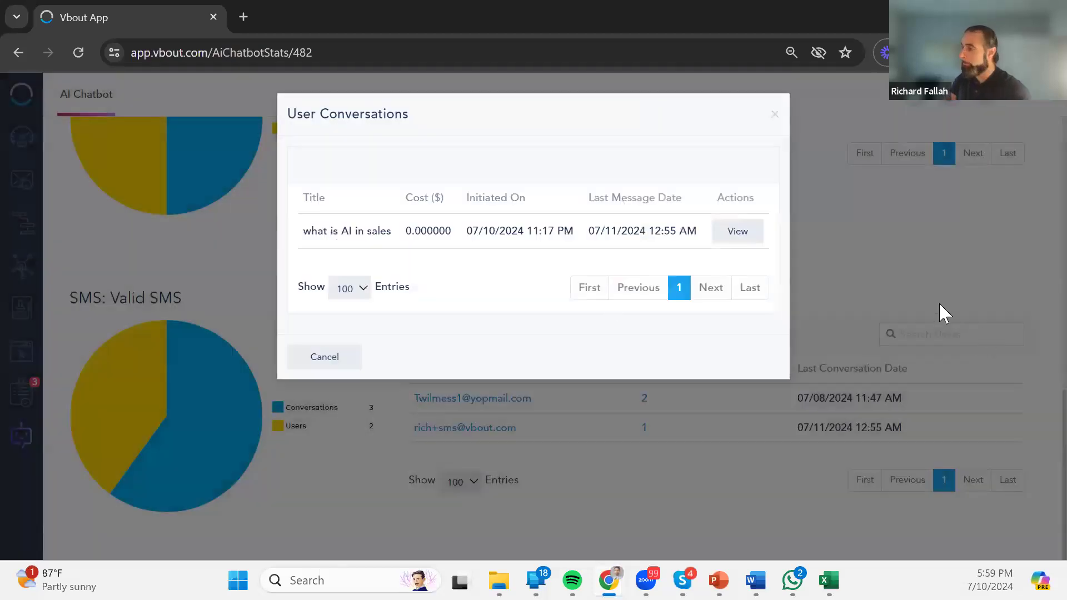
pyautogui.click(778, 116)
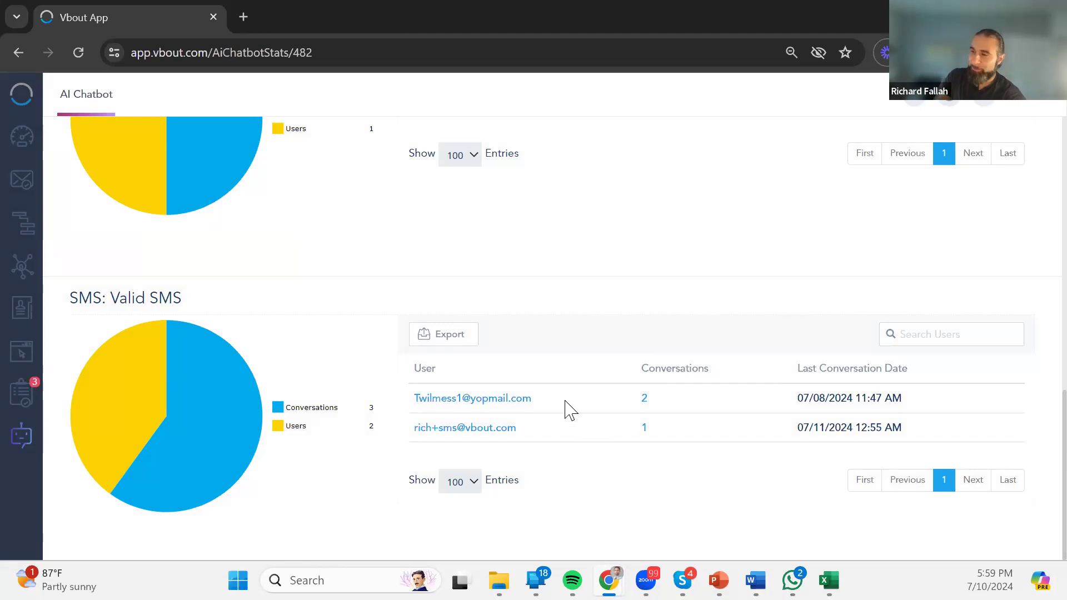
pyautogui.moveTo(557, 403); pyautogui.dragTo(334, 410)
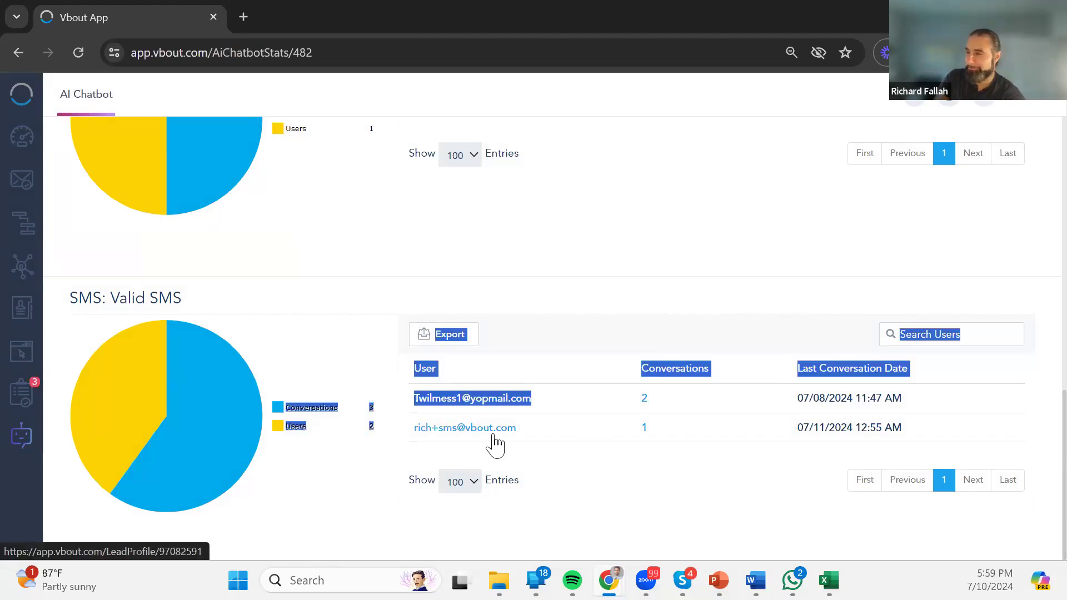
# Open the SMS contact's Lead Profile and expand its 'what is AI in sales' conversation of 9 messages.
pyautogui.click(489, 435)
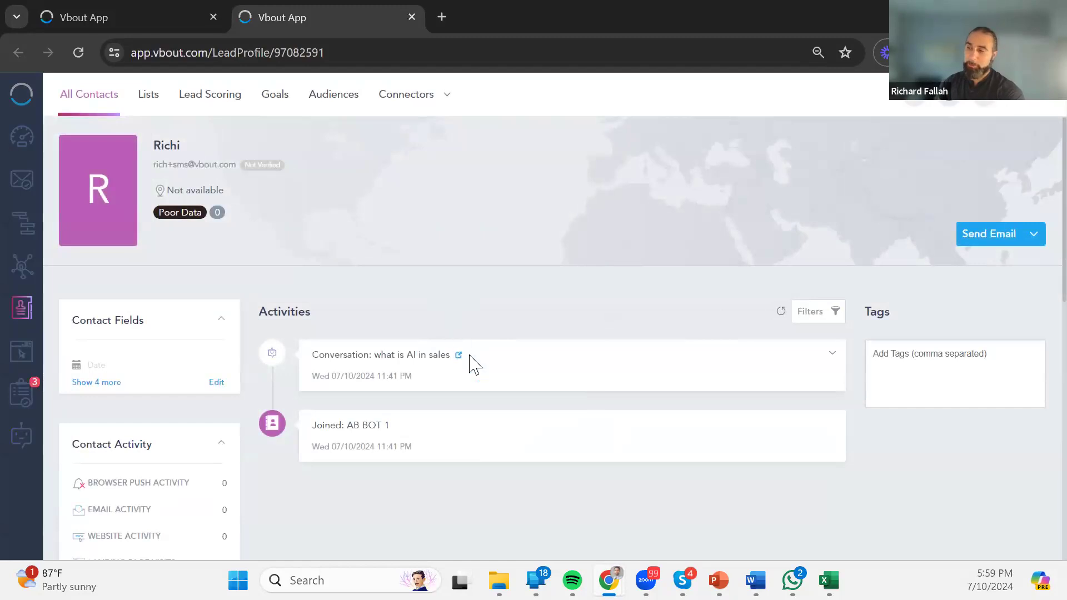
pyautogui.click(836, 361)
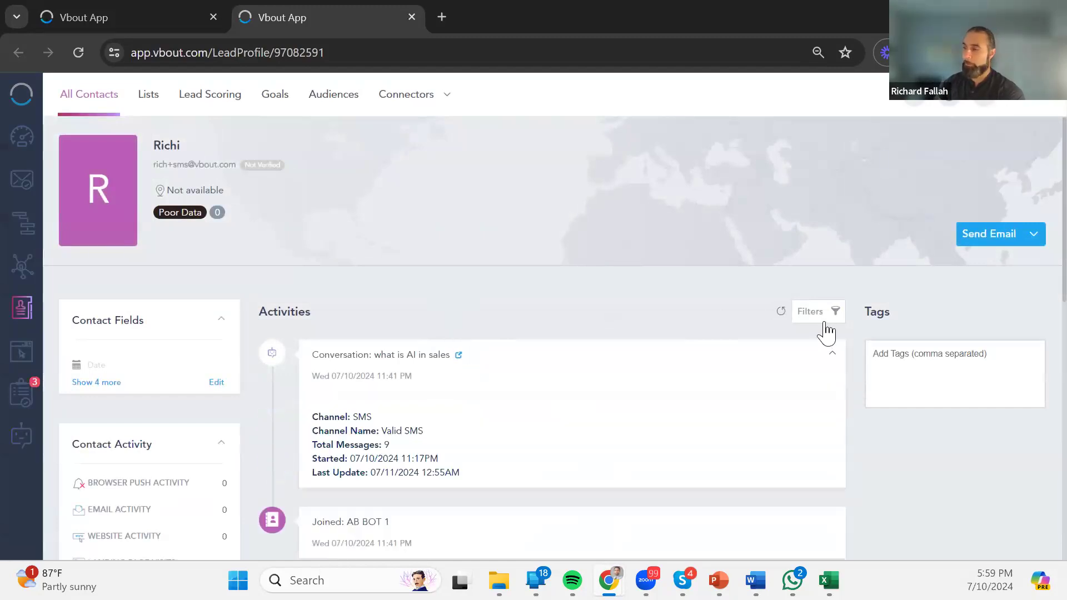
pyautogui.scroll(-6, 519, 353)
pyautogui.scroll(3, 269, 278)
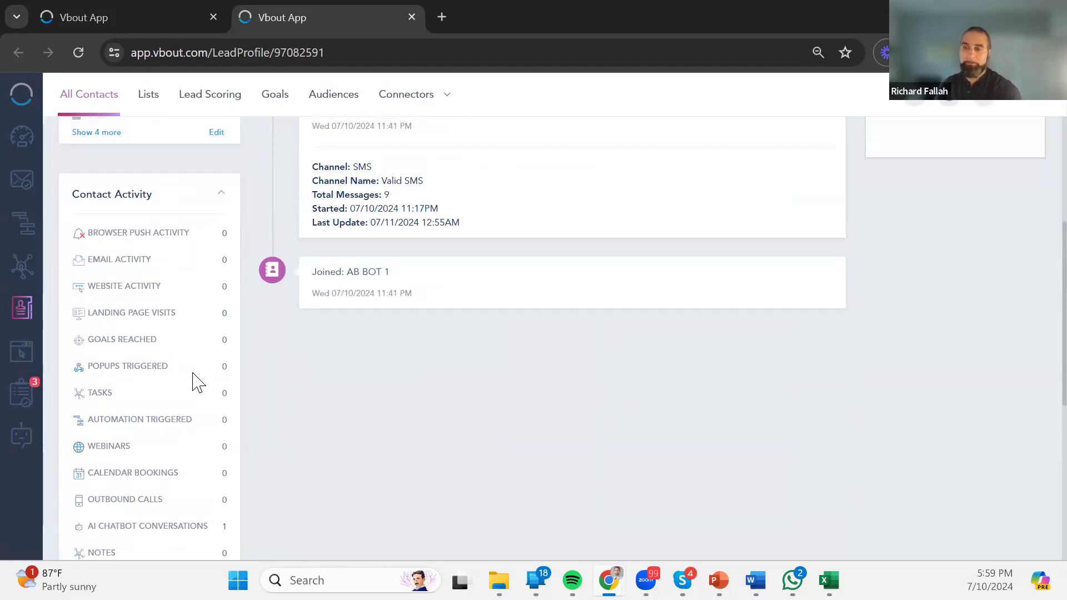
pyautogui.scroll(-3, 207, 330)
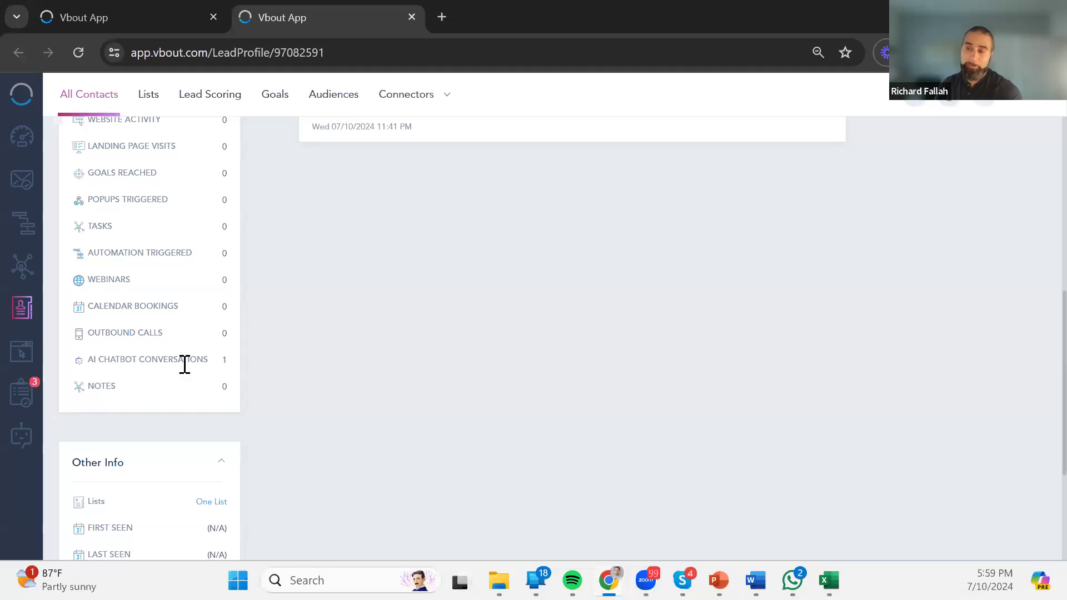
pyautogui.moveTo(196, 362); pyautogui.dragTo(120, 360)
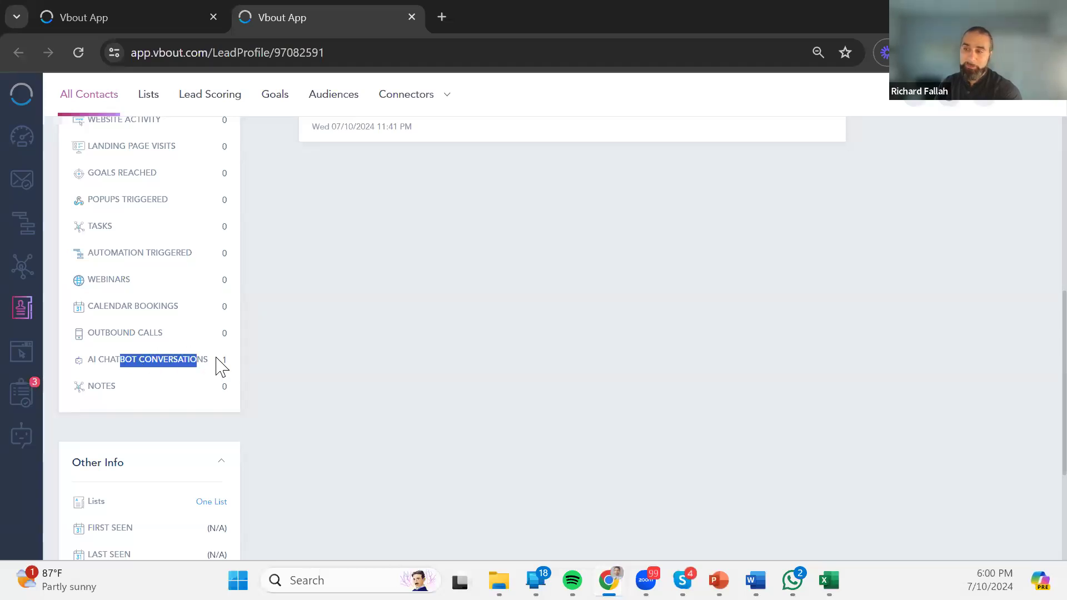
pyautogui.scroll(2, 162, 365)
pyautogui.scroll(3, 163, 377)
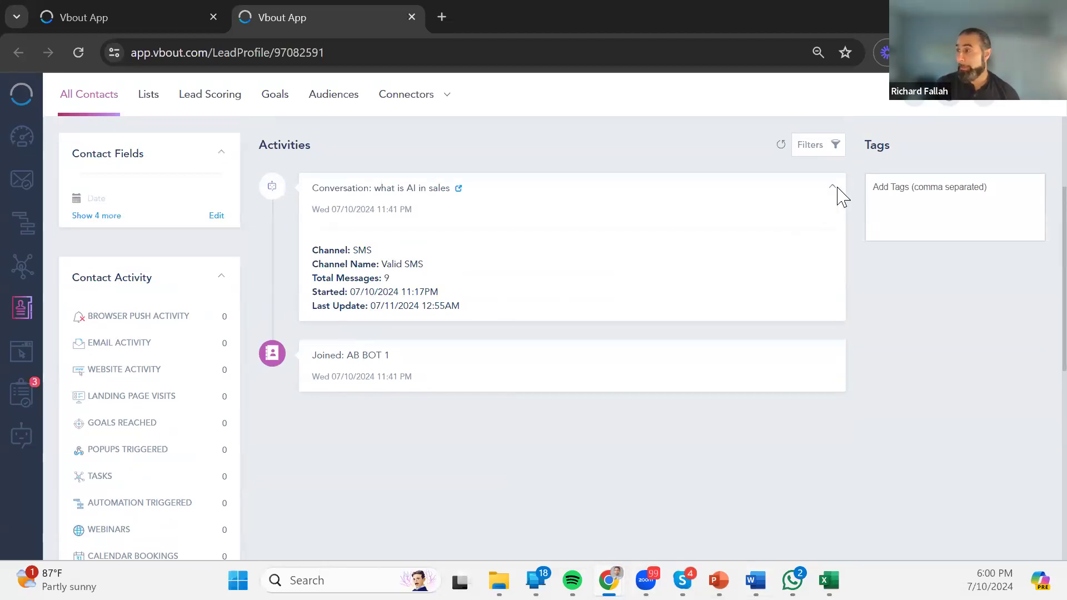
# Present the slides through Multi-Channel AI Chatbot and Deep integration to Marketing Integration, then return to VBOUT.
pyautogui.moveTo(683, 580)
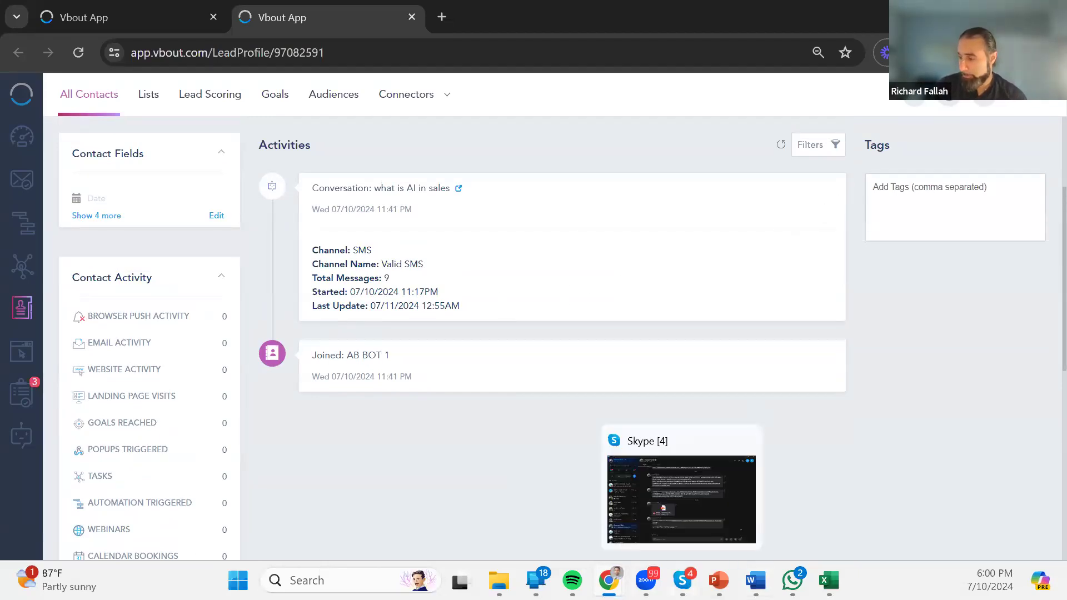
pyautogui.moveTo(646, 580)
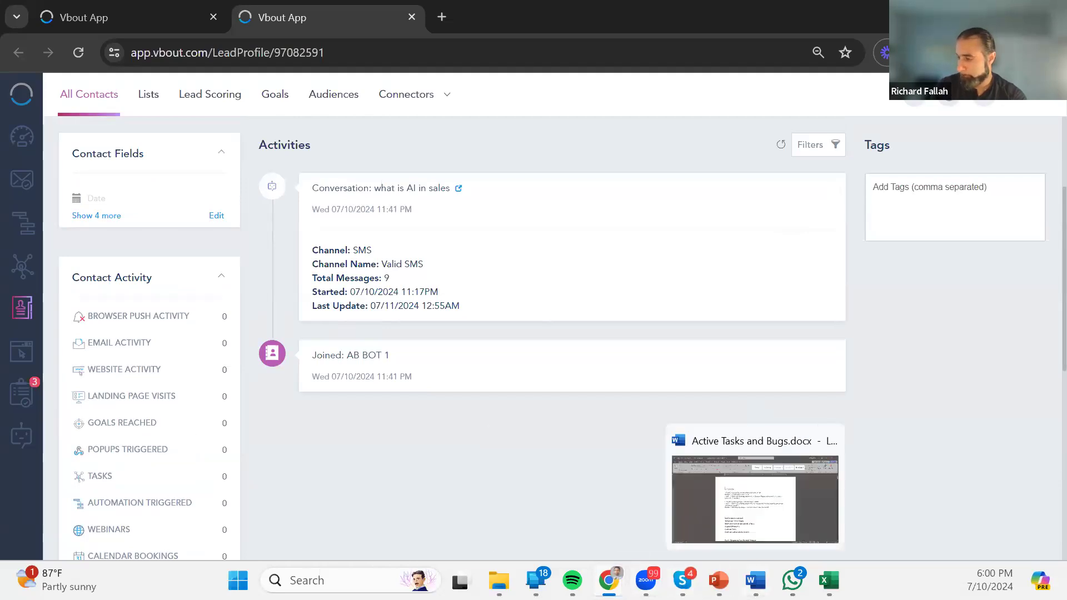
pyautogui.moveTo(719, 580)
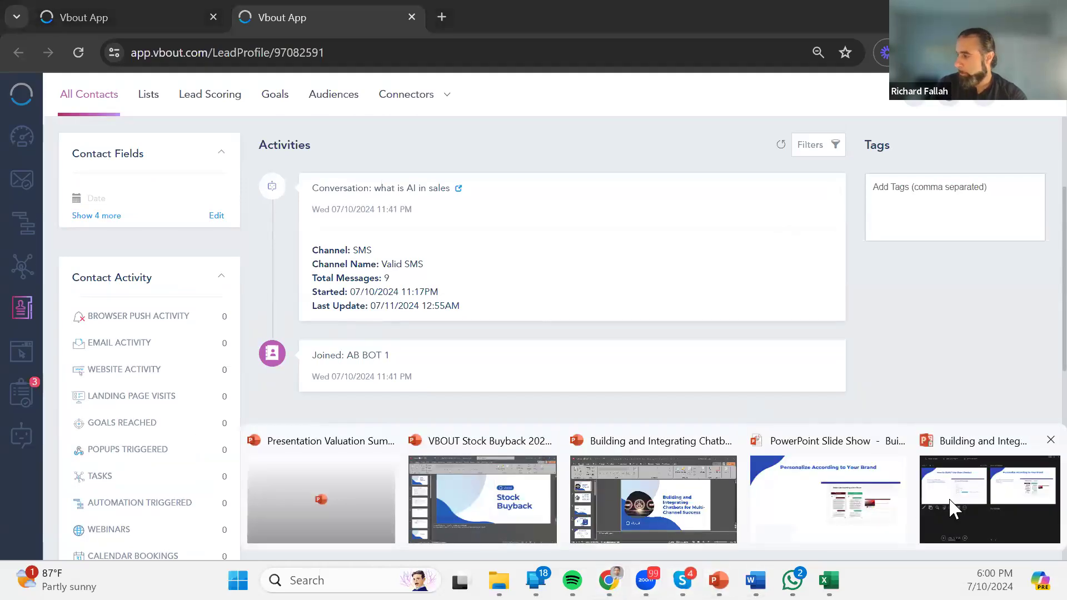
pyautogui.click(869, 504)
pyautogui.click(993, 317)
pyautogui.click(1018, 300)
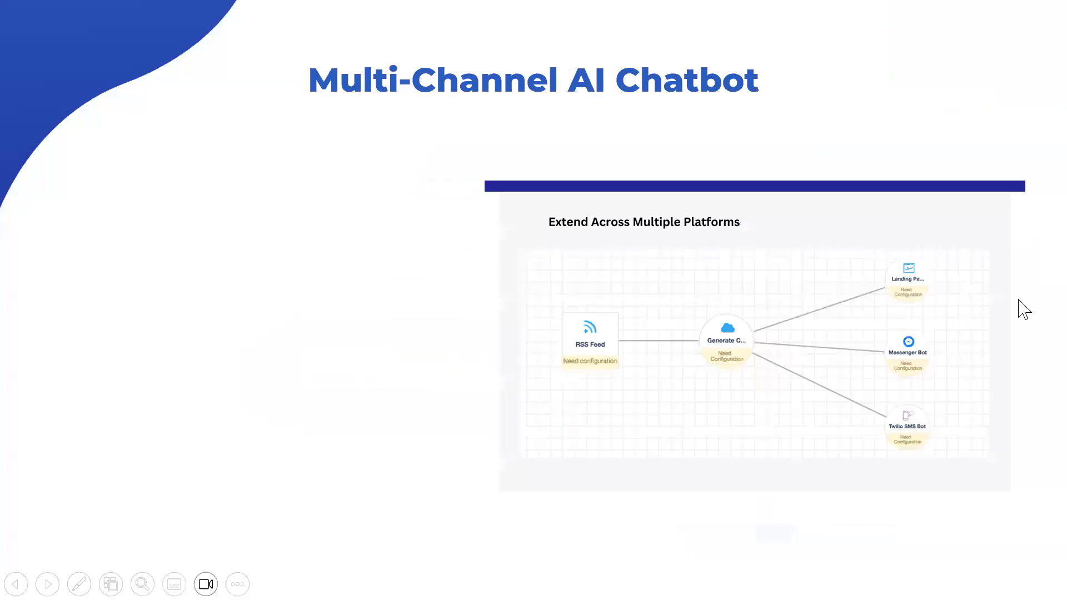
pyautogui.click(1023, 312)
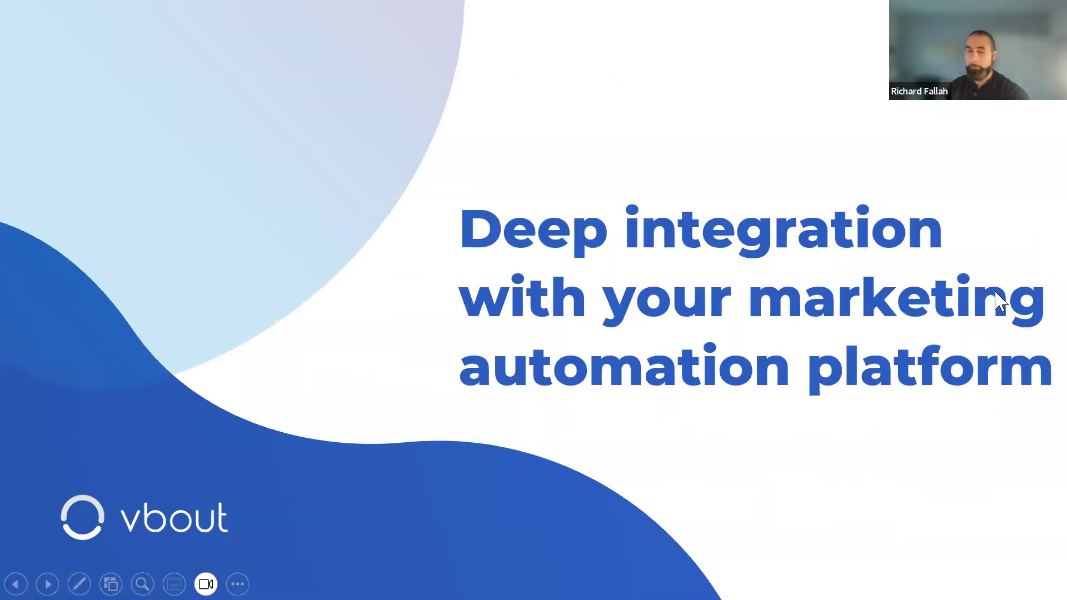
pyautogui.click(950, 337)
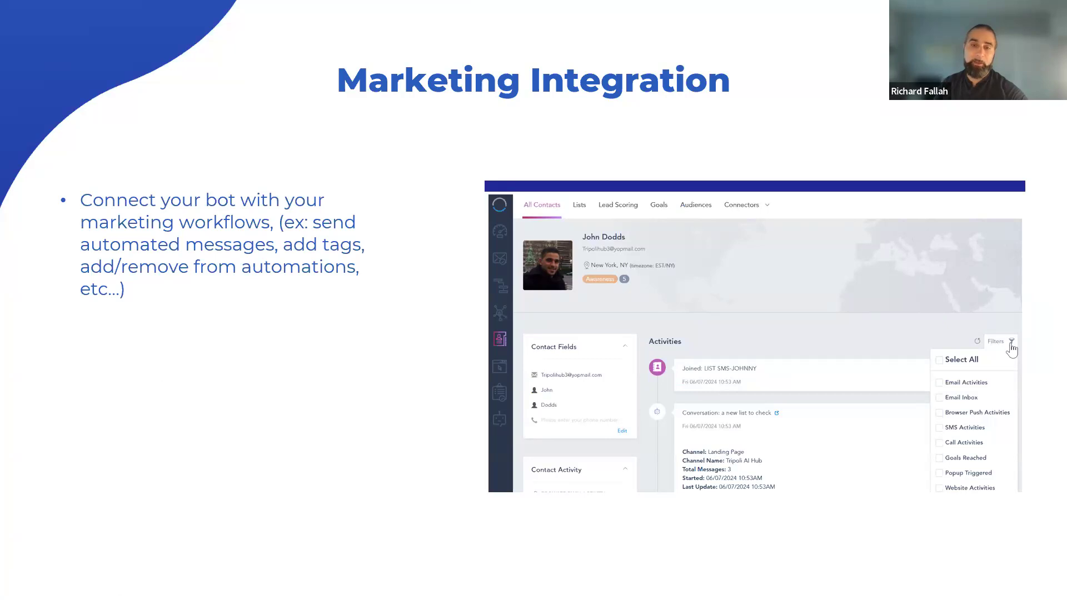
pyautogui.hotkey('alt', 'Tab')
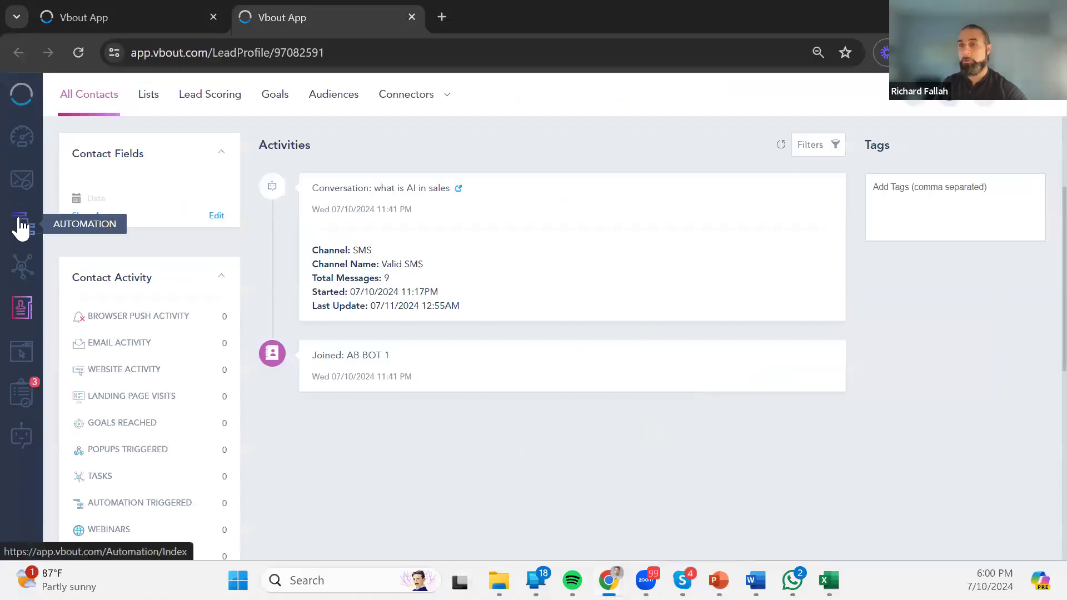
# Create a new automation with a Joined trigger on the Messenger BOT list.
pyautogui.click(19, 224)
pyautogui.click(977, 152)
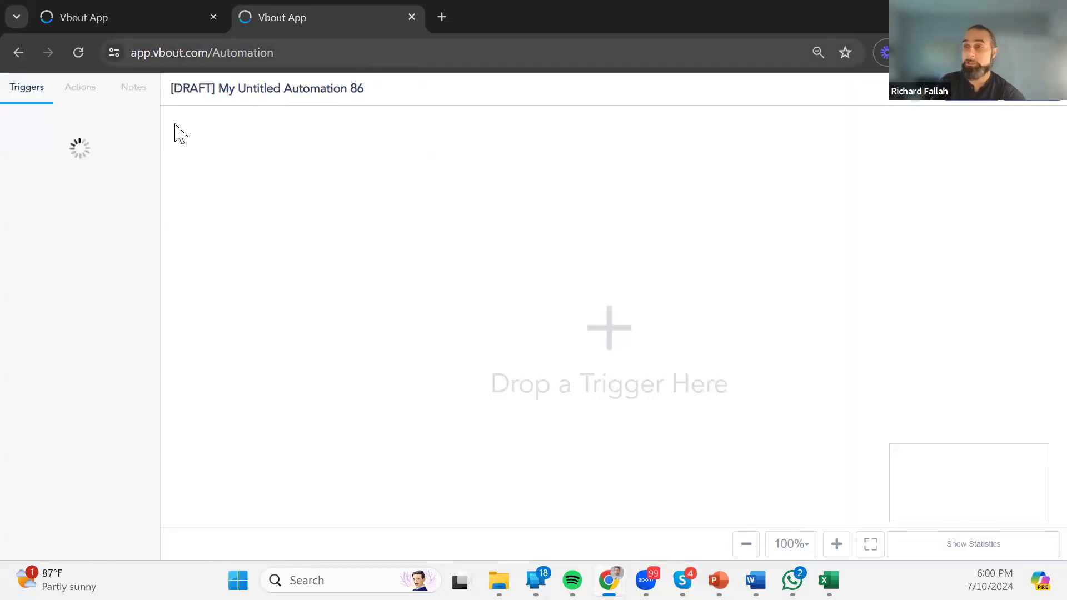
pyautogui.scroll(-5, 100, 274)
pyautogui.moveTo(43, 385); pyautogui.dragTo(305, 304)
pyautogui.click(343, 301)
pyautogui.write('bot')
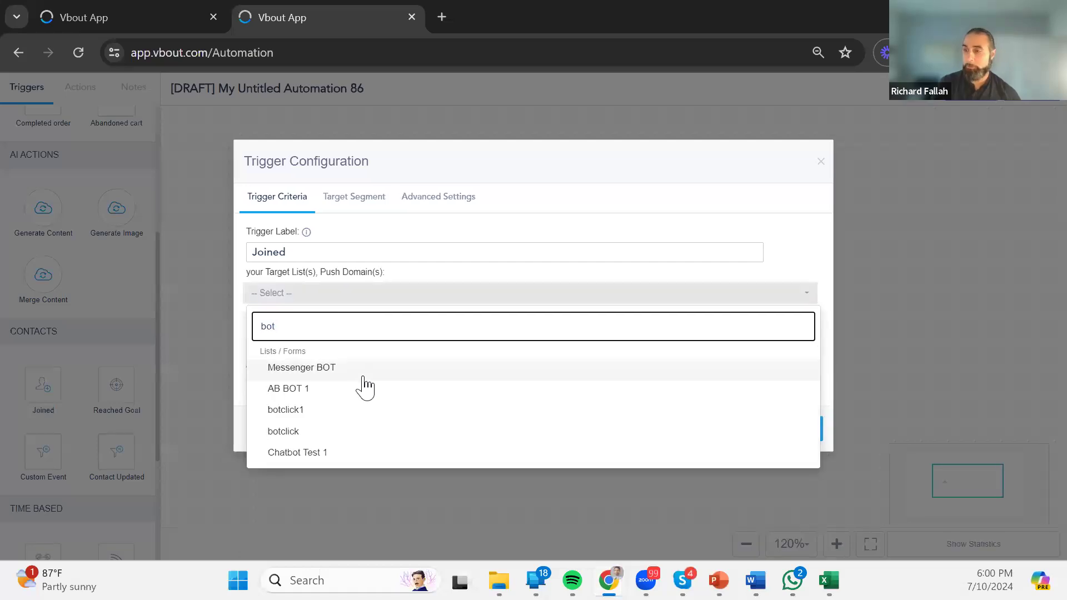
pyautogui.click(329, 370)
pyautogui.click(825, 290)
pyautogui.click(794, 438)
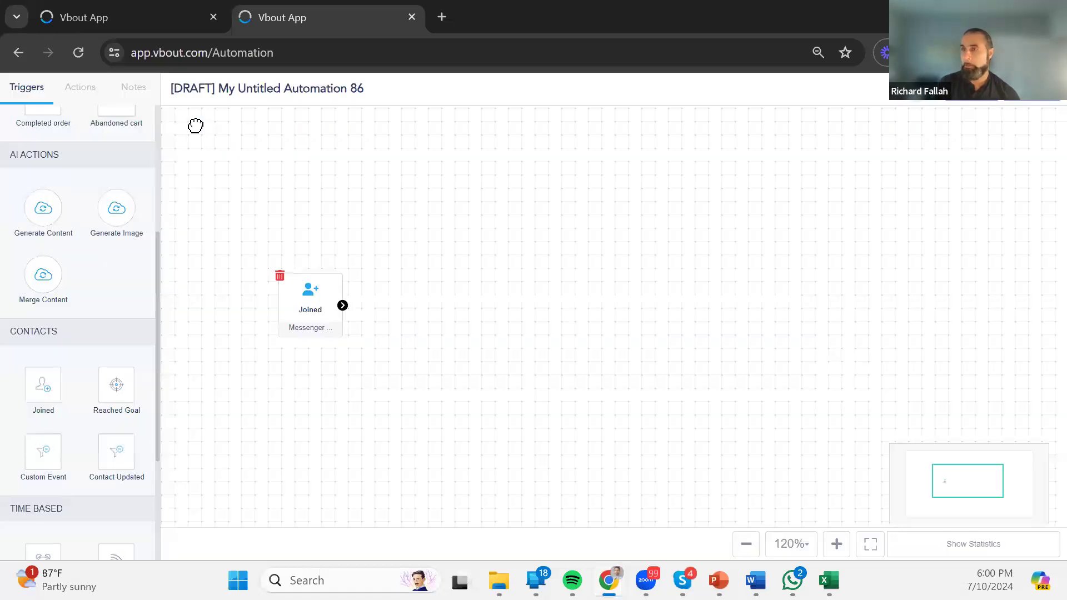
# Chain Send Email, Add Tag and Sync to Third Party actions after the Joined trigger.
pyautogui.scroll(5, 83, 159)
pyautogui.click(80, 99)
pyautogui.moveTo(43, 177); pyautogui.dragTo(487, 312)
pyautogui.moveTo(346, 303); pyautogui.dragTo(484, 269)
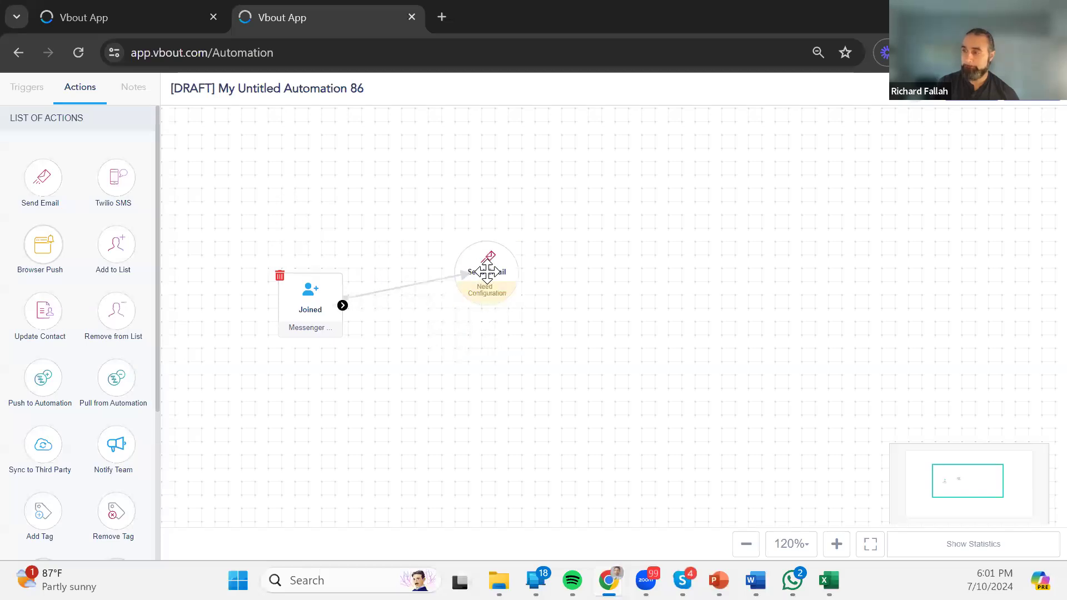
pyautogui.moveTo(113, 179)
pyautogui.mouseDown()
pyautogui.moveTo(684, 261)
pyautogui.moveTo(661, 275)
pyautogui.moveTo(189, 176)
pyautogui.moveTo(698, 279)
pyautogui.moveTo(298, 195)
pyautogui.moveTo(136, 176)
pyautogui.moveTo(123, 193)
pyautogui.mouseUp()
pyautogui.scroll(-3, 123, 233)
pyautogui.moveTo(47, 351); pyautogui.dragTo(623, 272)
pyautogui.moveTo(519, 273); pyautogui.dragTo(628, 243)
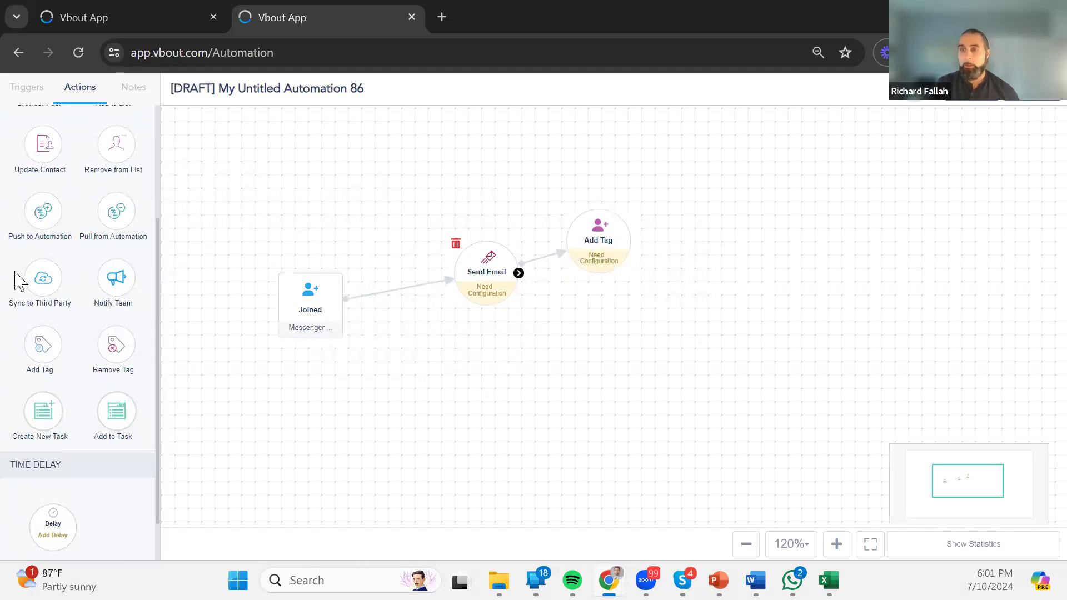
pyautogui.moveTo(43, 278); pyautogui.dragTo(778, 248)
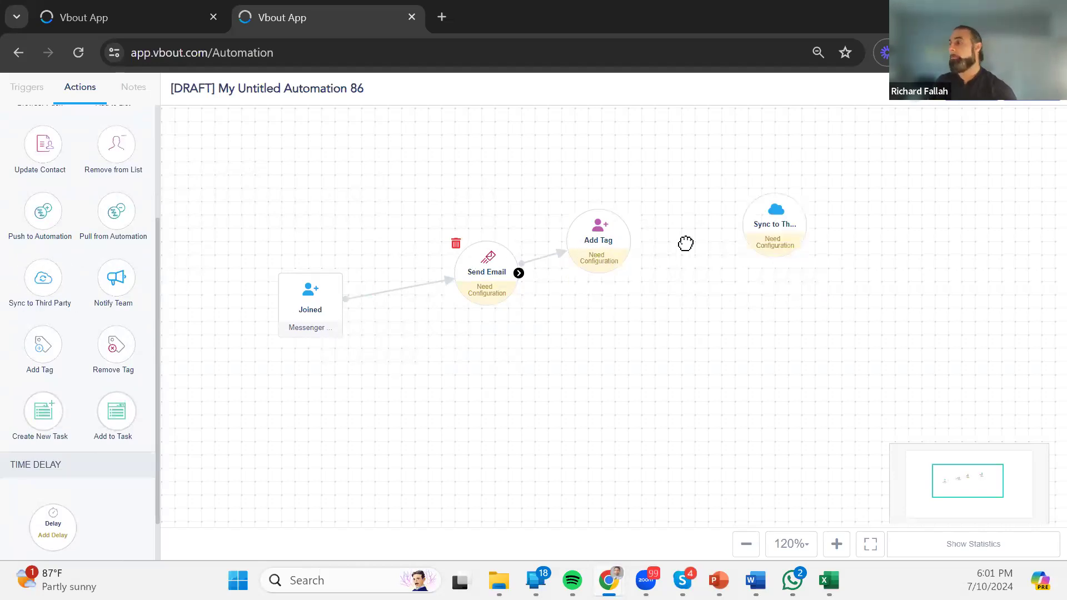
pyautogui.moveTo(632, 243); pyautogui.dragTo(786, 229)
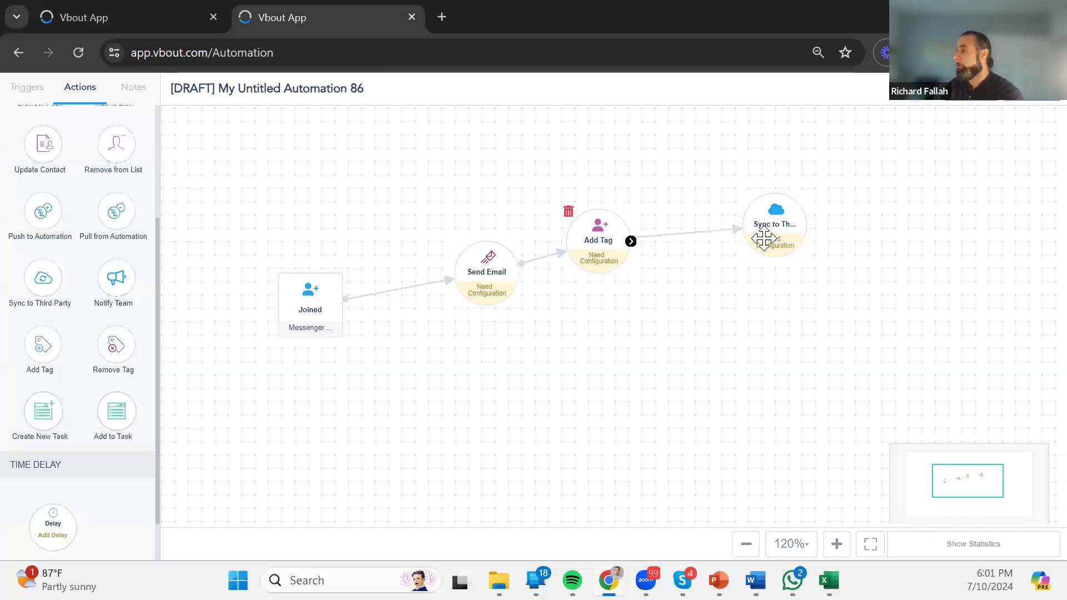
# Inspect the Sync to Third Party step's Webhook settings and close without changes.
pyautogui.doubleClick(774, 228)
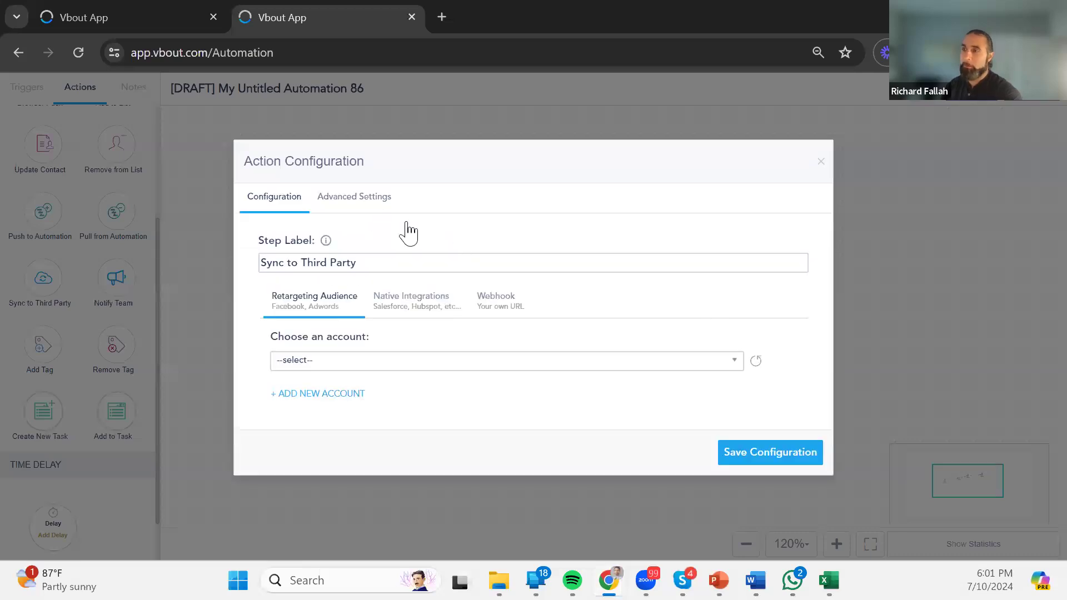
pyautogui.click(483, 300)
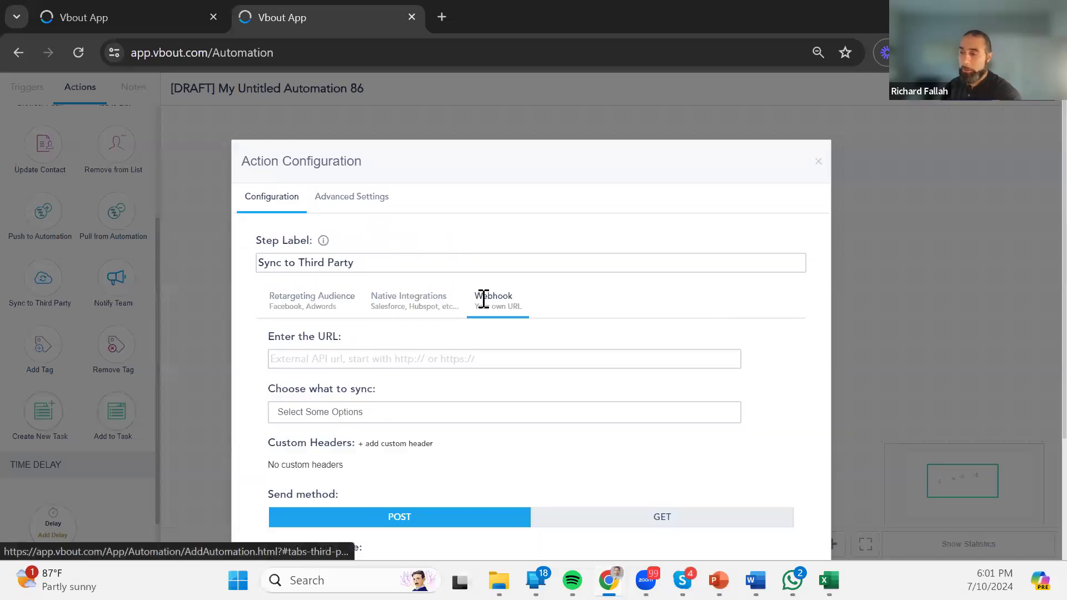
pyautogui.click(822, 160)
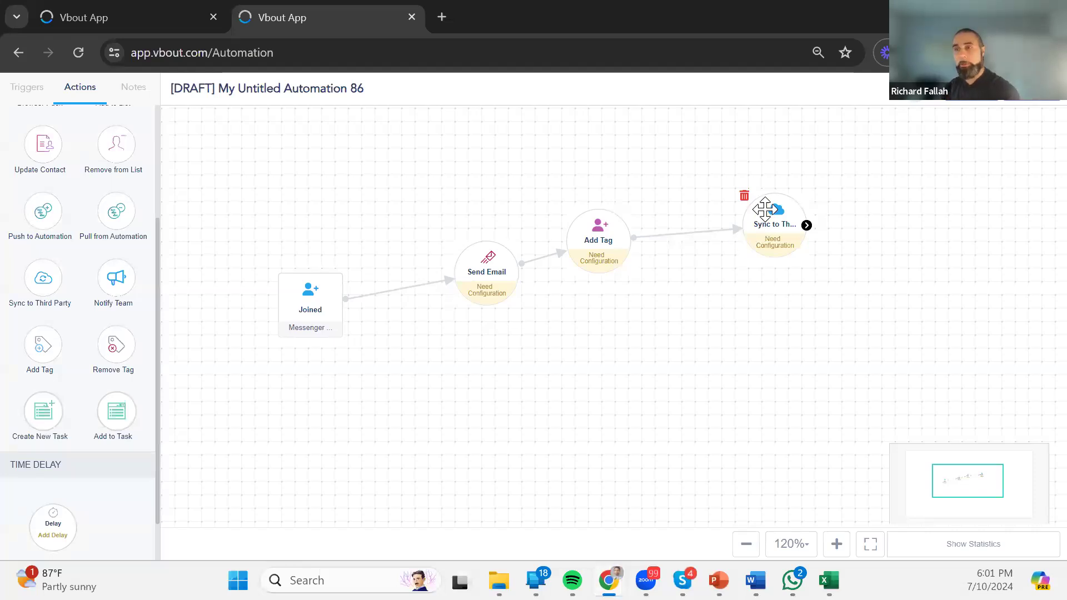
# Raise the Add Tag step and lower the Sync to Third Party step on the canvas.
pyautogui.moveTo(580, 244); pyautogui.dragTo(580, 195)
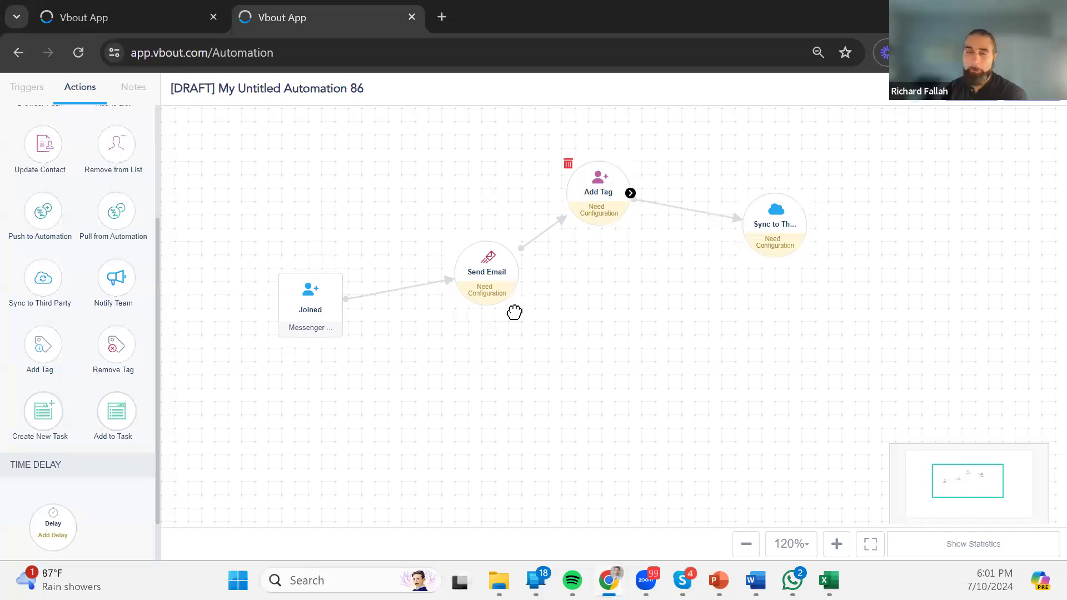
pyautogui.moveTo(758, 233); pyautogui.dragTo(758, 266)
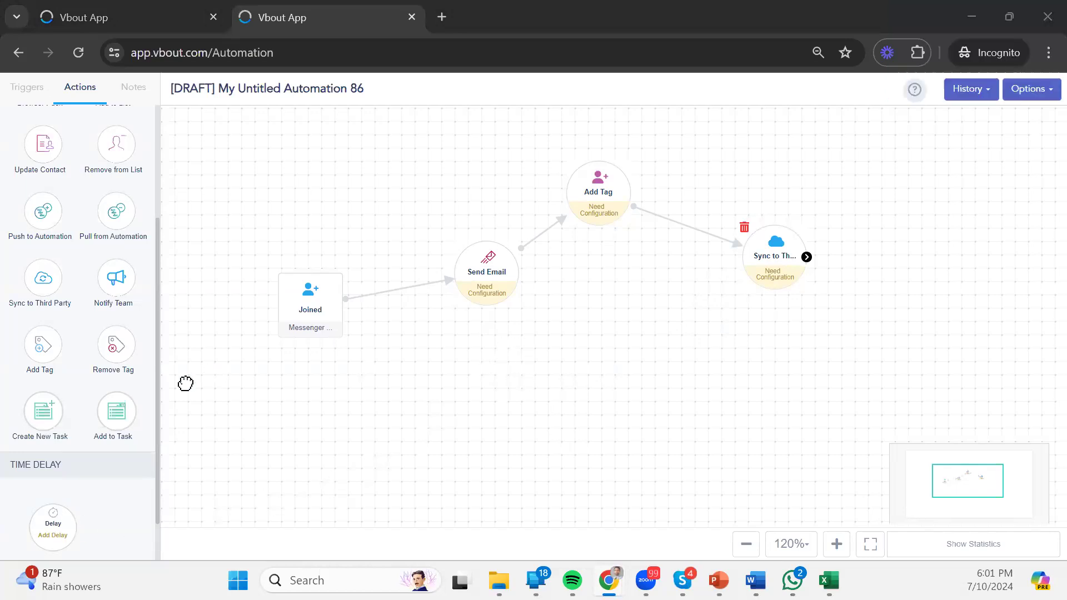
pyautogui.moveTo(43, 415)
pyautogui.mouseDown()
pyautogui.moveTo(723, 365)
pyautogui.moveTo(363, 435)
pyautogui.moveTo(30, 422)
pyautogui.moveTo(45, 405)
pyautogui.mouseUp()
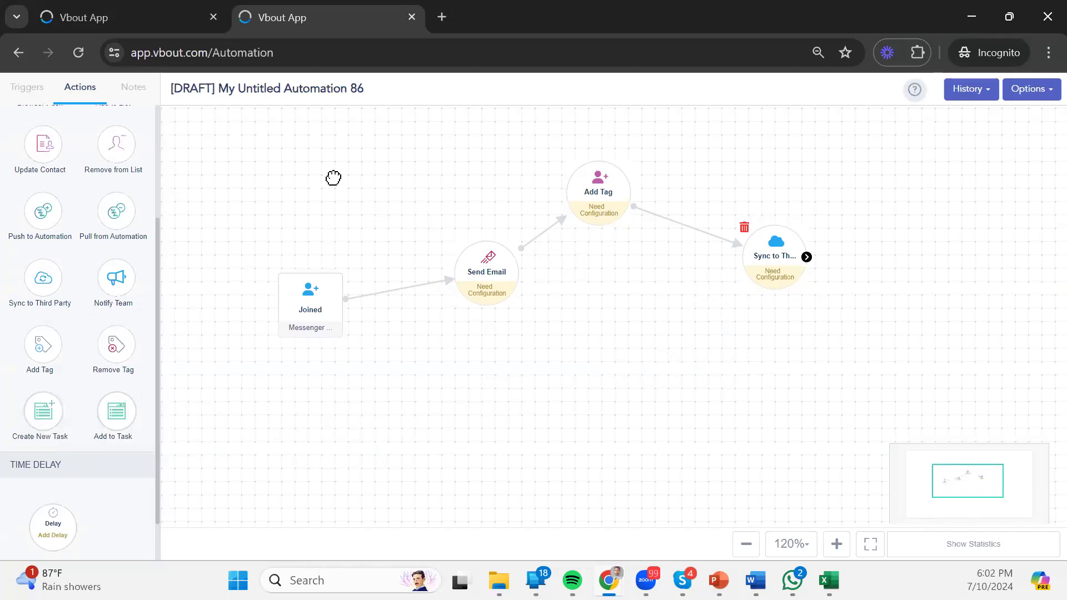
pyautogui.moveTo(868, 346); pyautogui.dragTo(840, 356)
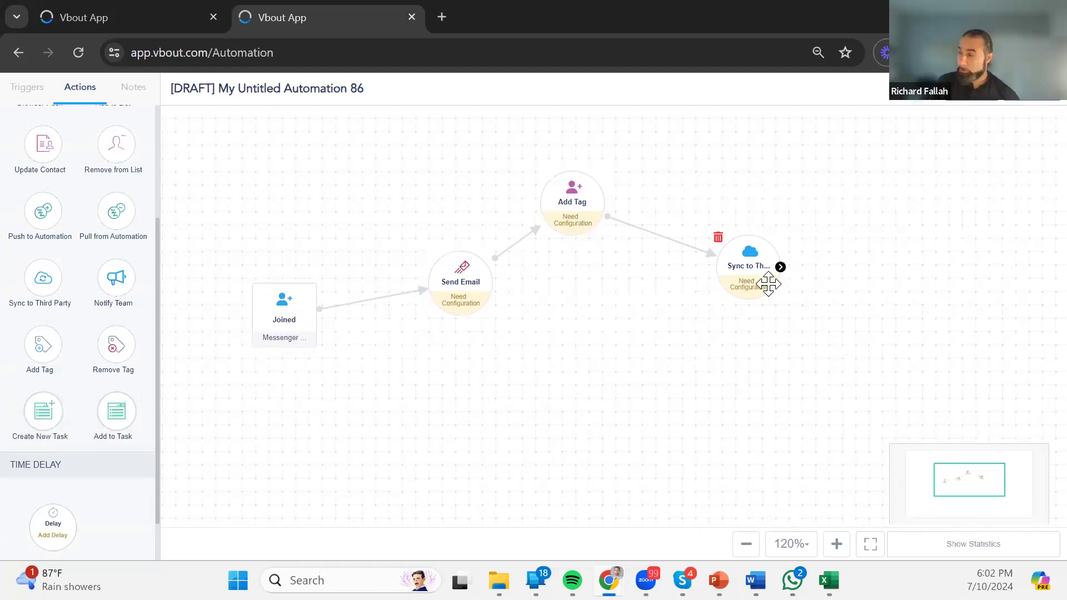
# In the Sync to Third Party webhook settings, choose sending dummy data, then close with the URL empty.
pyautogui.click(770, 284)
pyautogui.click(503, 310)
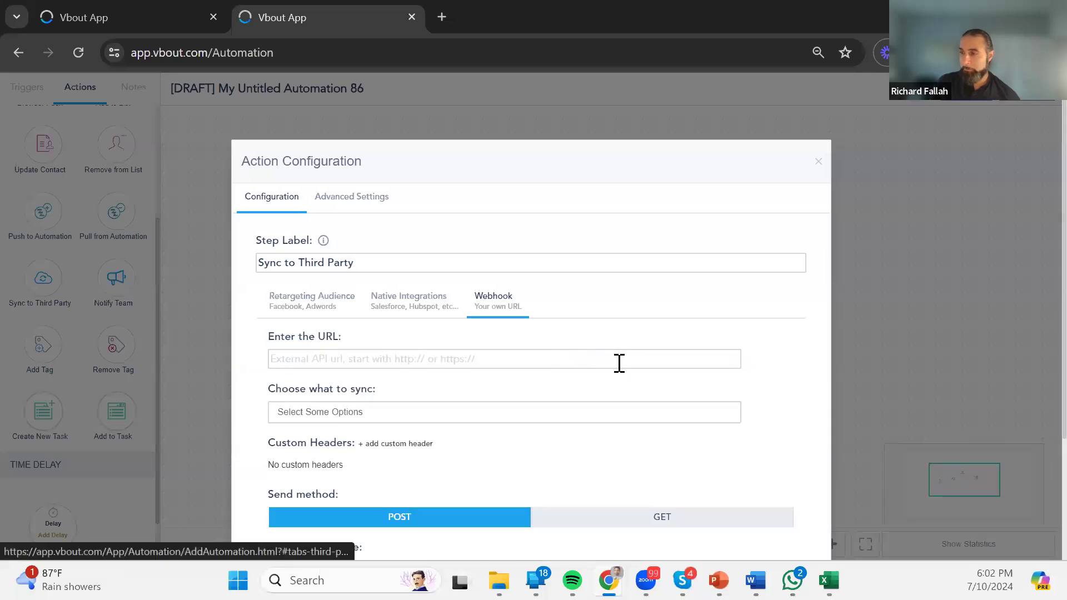
pyautogui.click(619, 363)
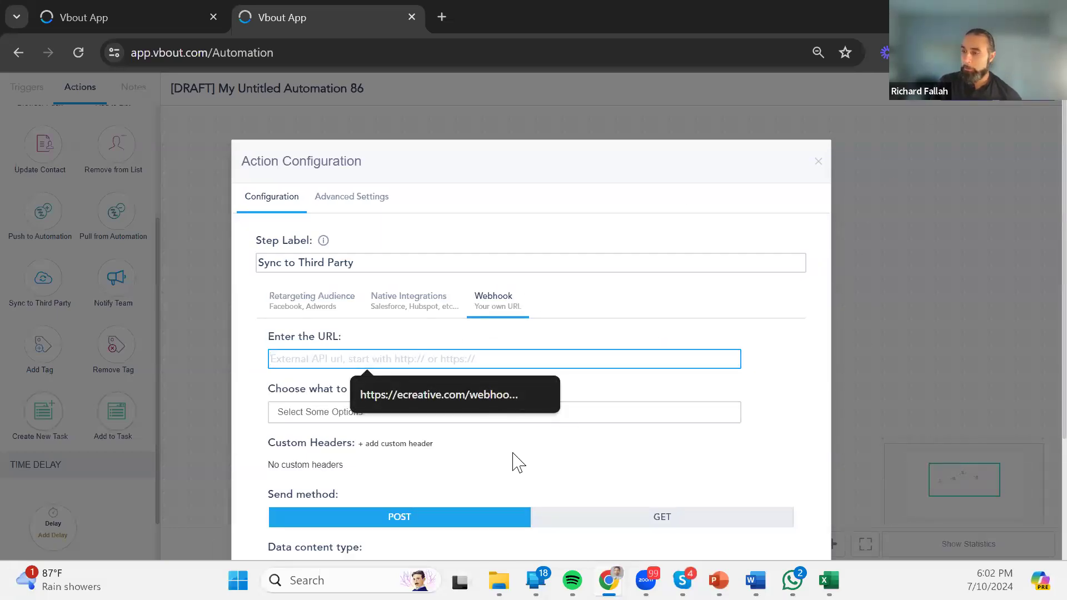
pyautogui.scroll(-3, 517, 443)
pyautogui.click(718, 448)
pyautogui.click(734, 516)
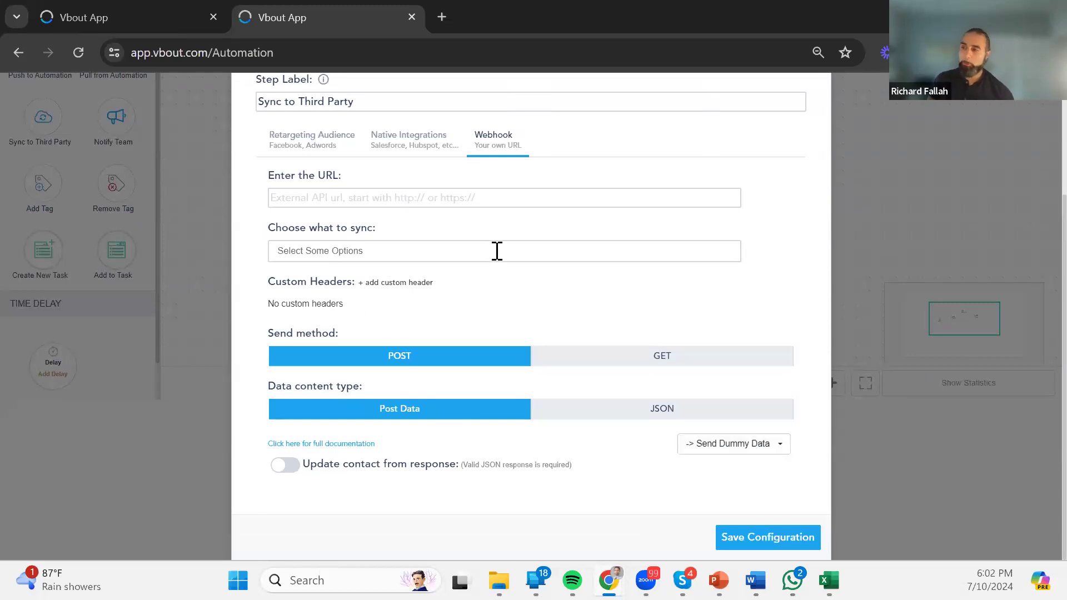
pyautogui.scroll(3, 503, 255)
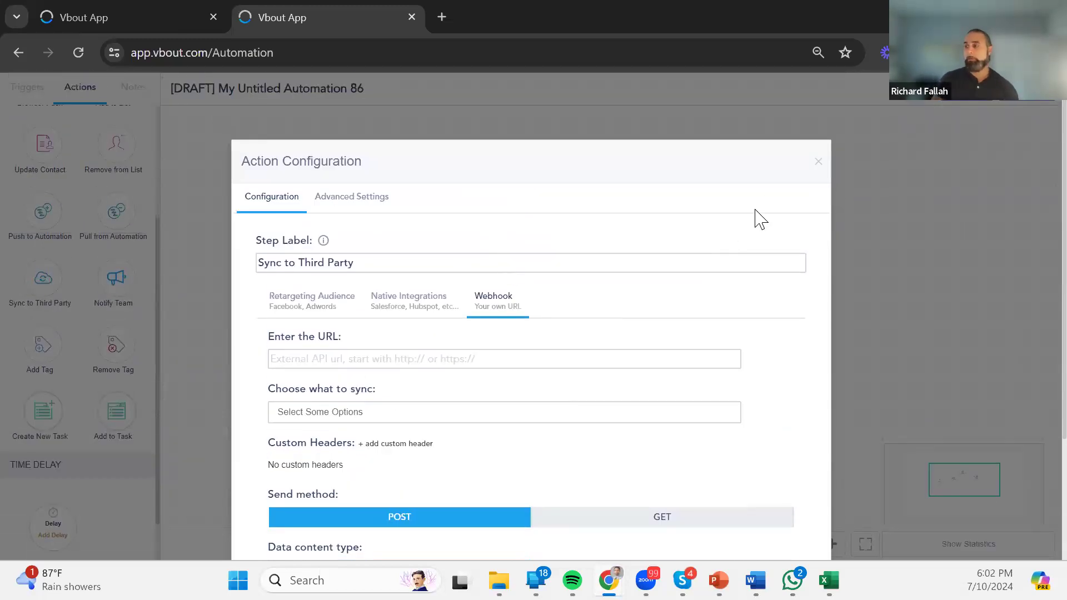
pyautogui.click(818, 162)
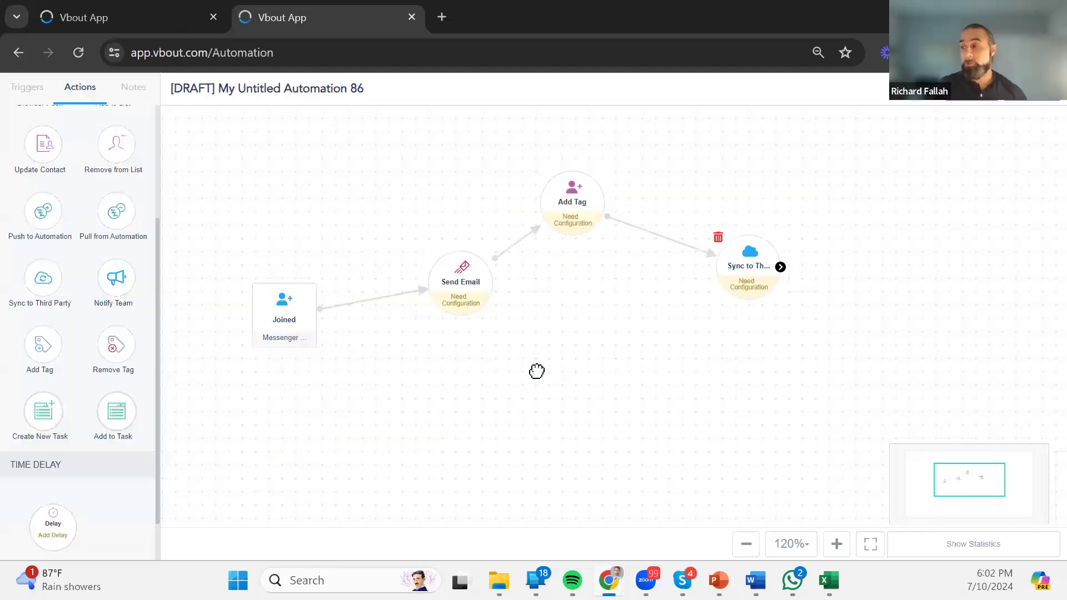
pyautogui.click(14, 100)
pyautogui.scroll(-5, 84, 289)
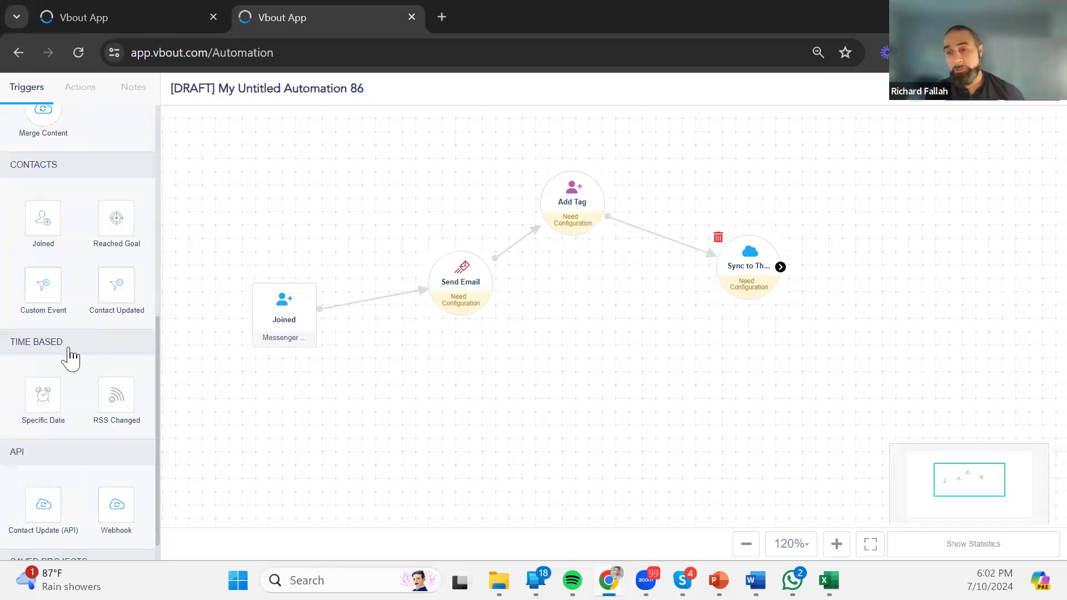
pyautogui.scroll(-1, 84, 389)
pyautogui.moveTo(108, 470); pyautogui.dragTo(287, 446)
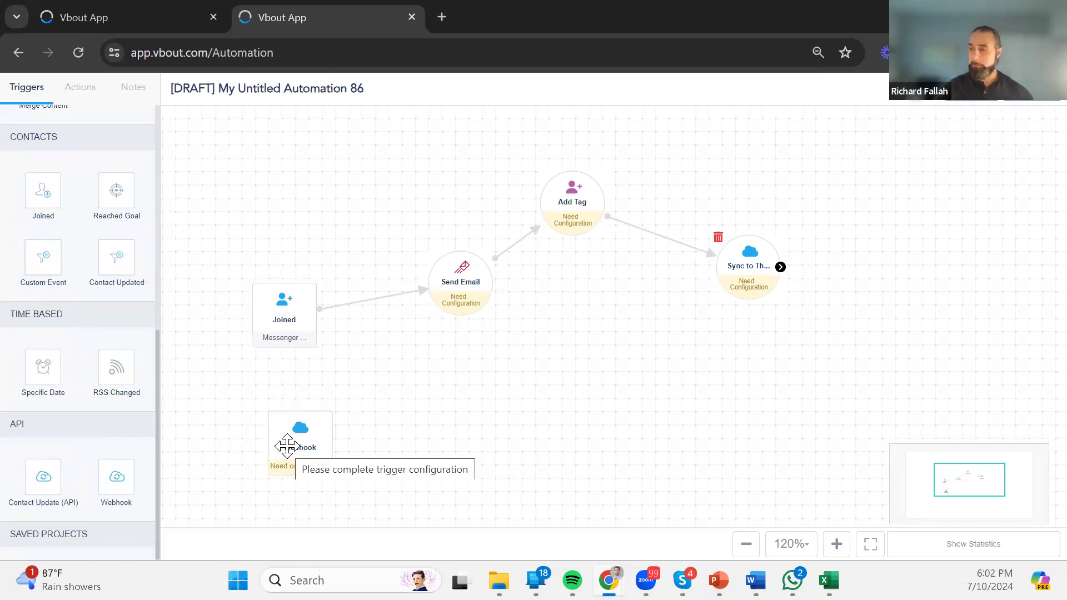
pyautogui.click(287, 446)
pyautogui.click(298, 297)
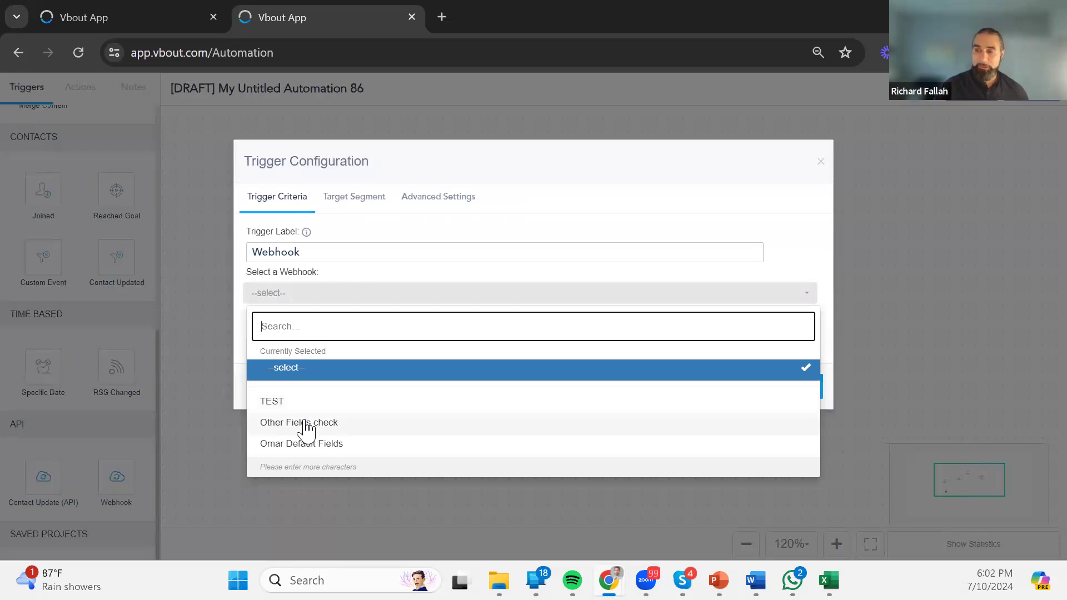
pyautogui.click(820, 163)
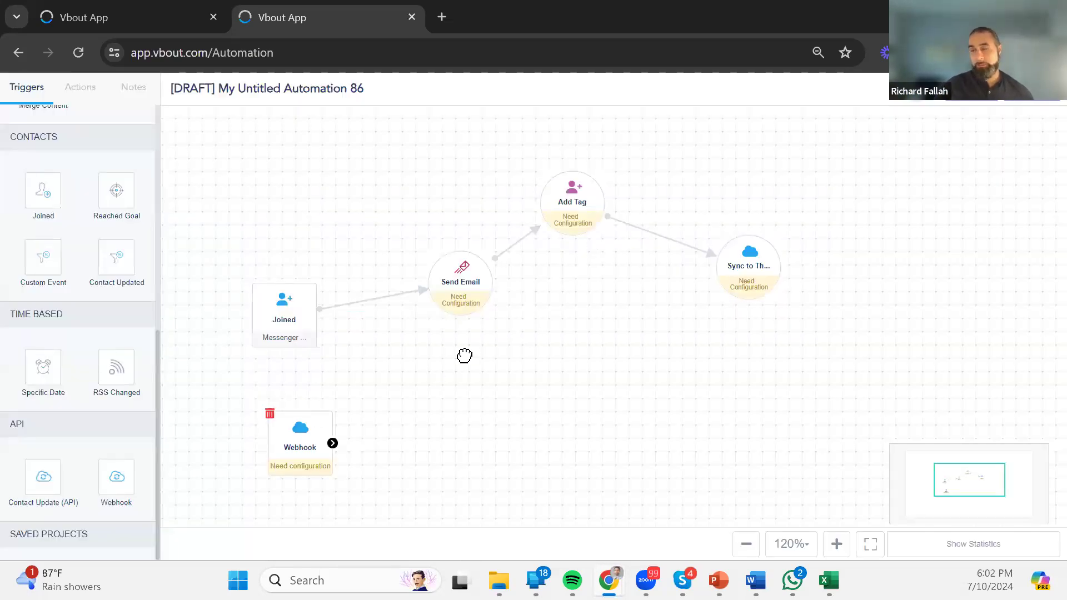
pyautogui.click(270, 414)
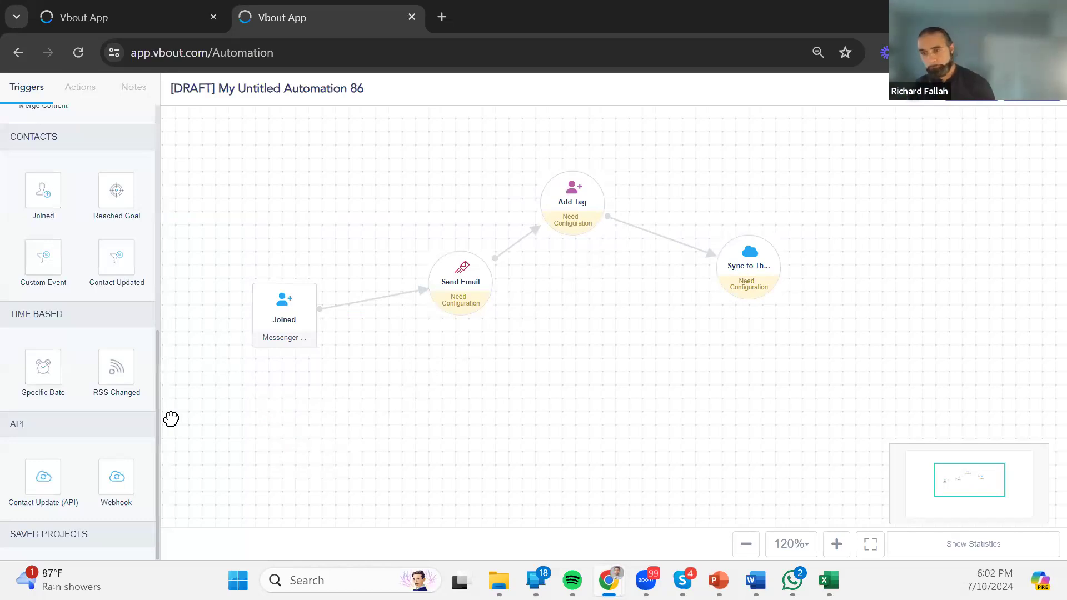
# Add a Create New Task step connected after Sync to Third Party.
pyautogui.click(80, 89)
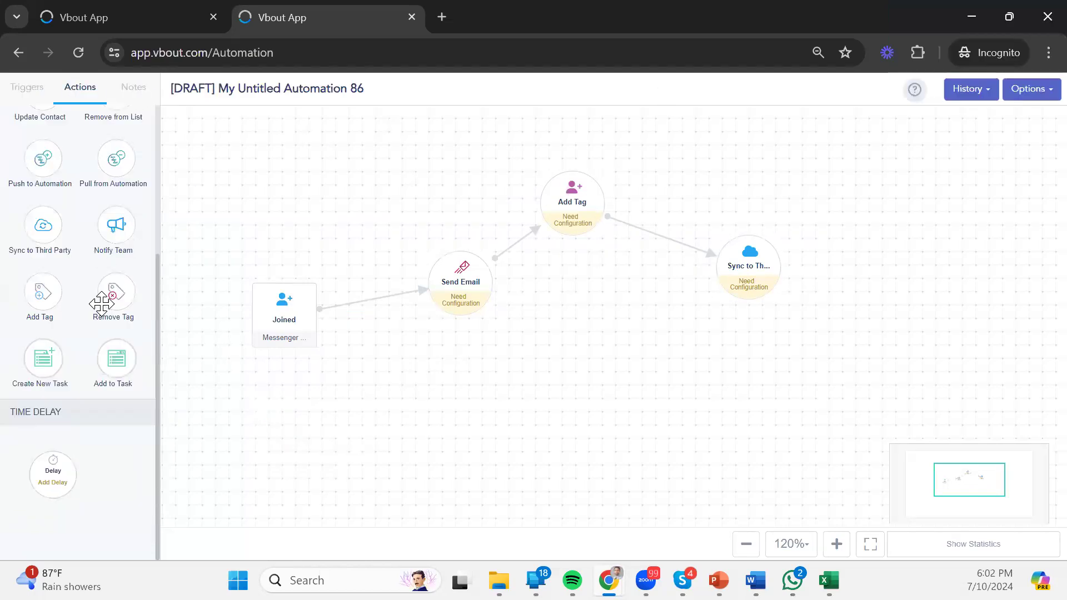
pyautogui.moveTo(38, 369); pyautogui.dragTo(906, 348)
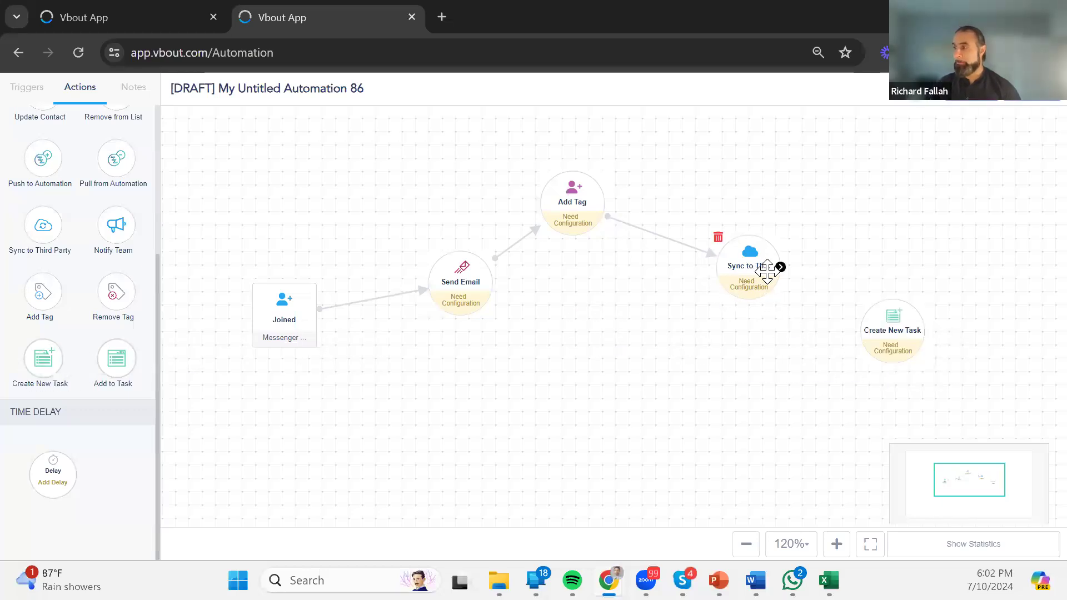
pyautogui.moveTo(779, 268); pyautogui.dragTo(867, 346)
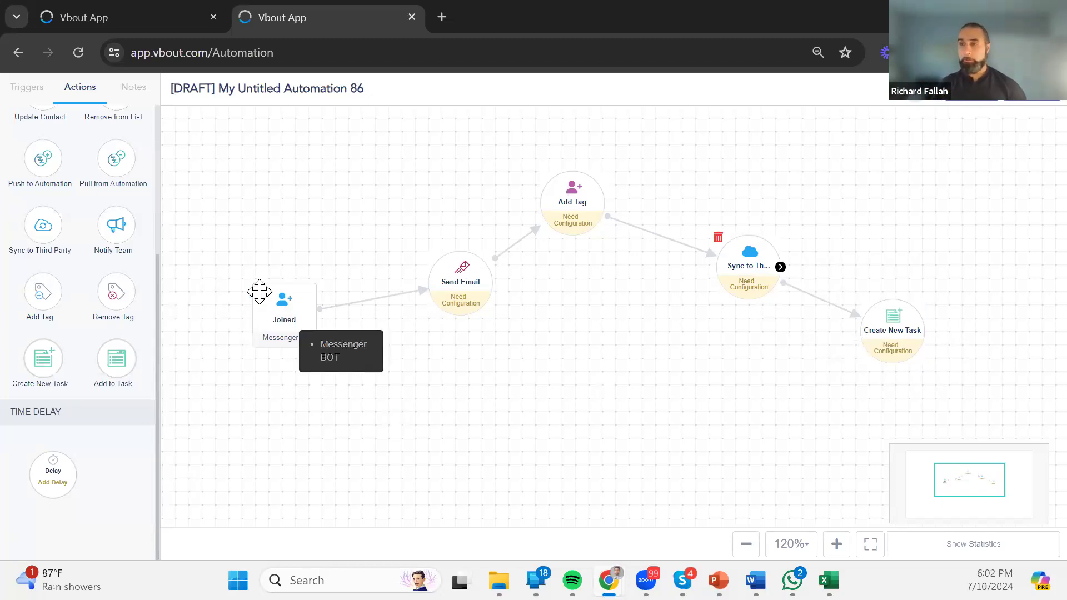
# Add a Notify Team step branching from the Joined trigger, with no condition rules.
pyautogui.moveTo(118, 227); pyautogui.dragTo(412, 389)
pyautogui.moveTo(314, 314); pyautogui.dragTo(408, 389)
pyautogui.click(355, 361)
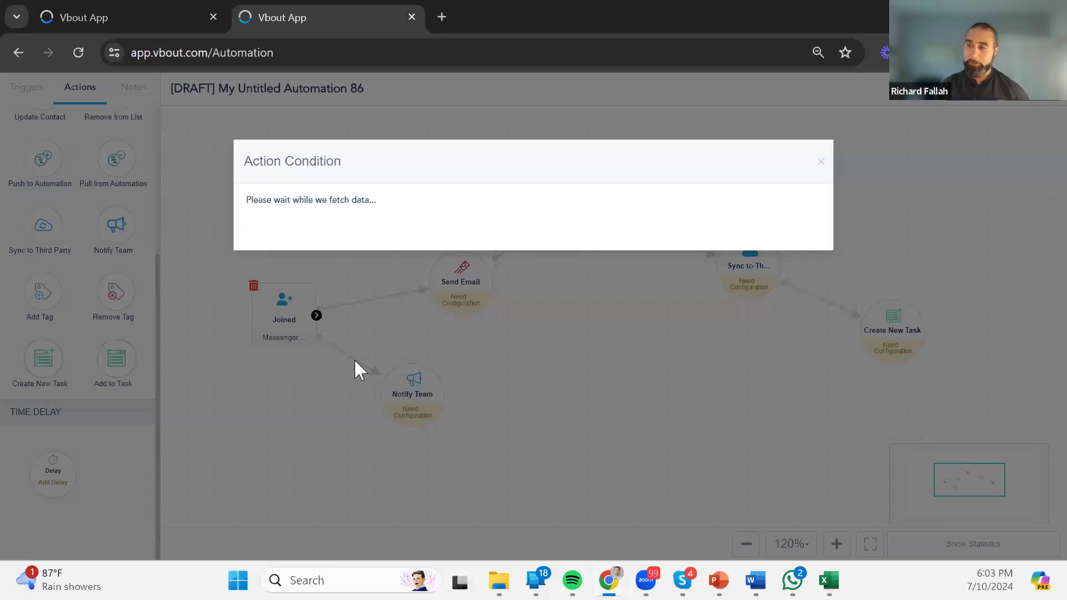
pyautogui.click(821, 163)
pyautogui.moveTo(466, 235); pyautogui.dragTo(494, 409)
pyautogui.click(28, 89)
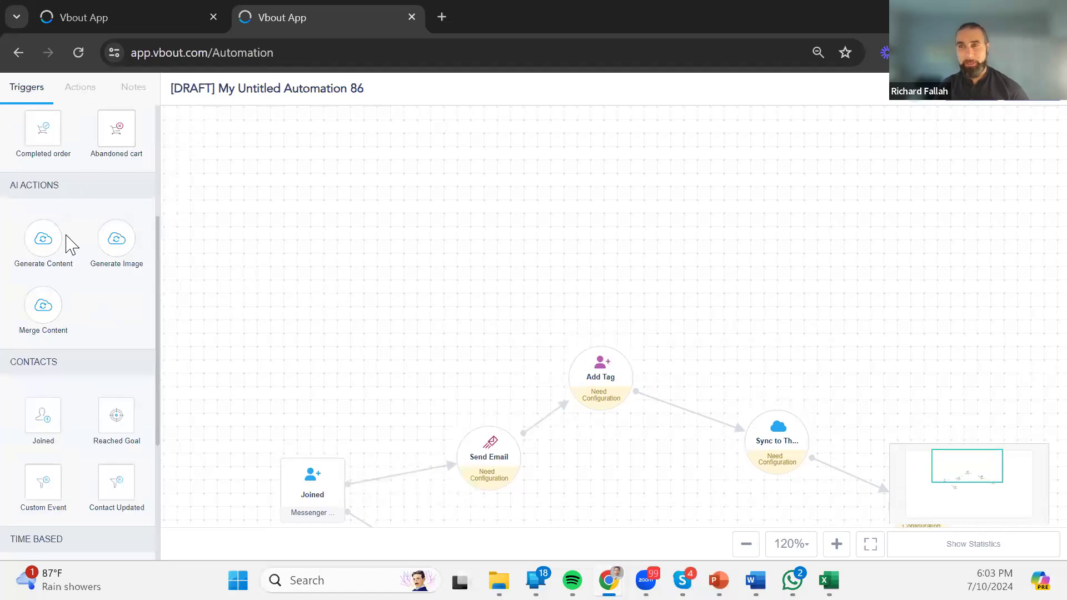
# Drop an unconfigured, unlinked Completed order trigger on the canvas, then open the Options save/exit menu.
pyautogui.scroll(4, 69, 244)
pyautogui.moveTo(43, 370); pyautogui.dragTo(325, 230)
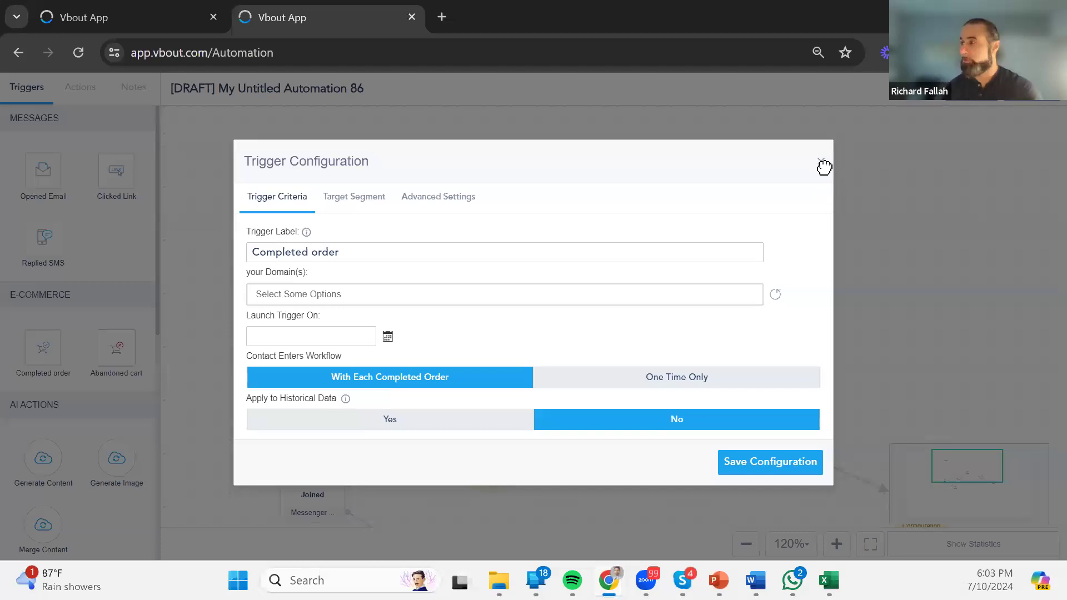
pyautogui.click(822, 165)
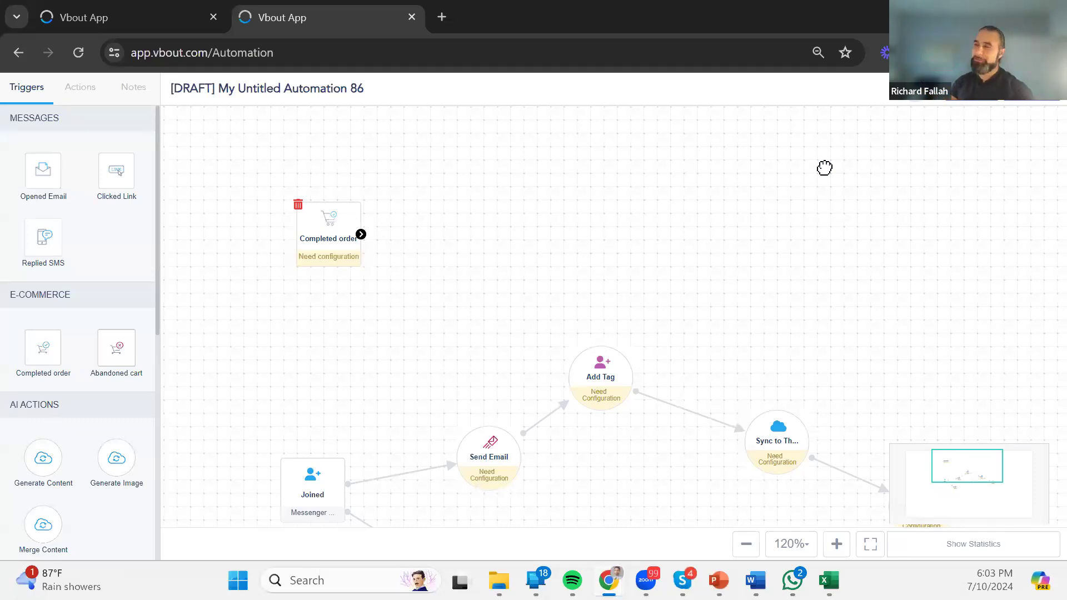
pyautogui.moveTo(826, 205); pyautogui.dragTo(840, 205)
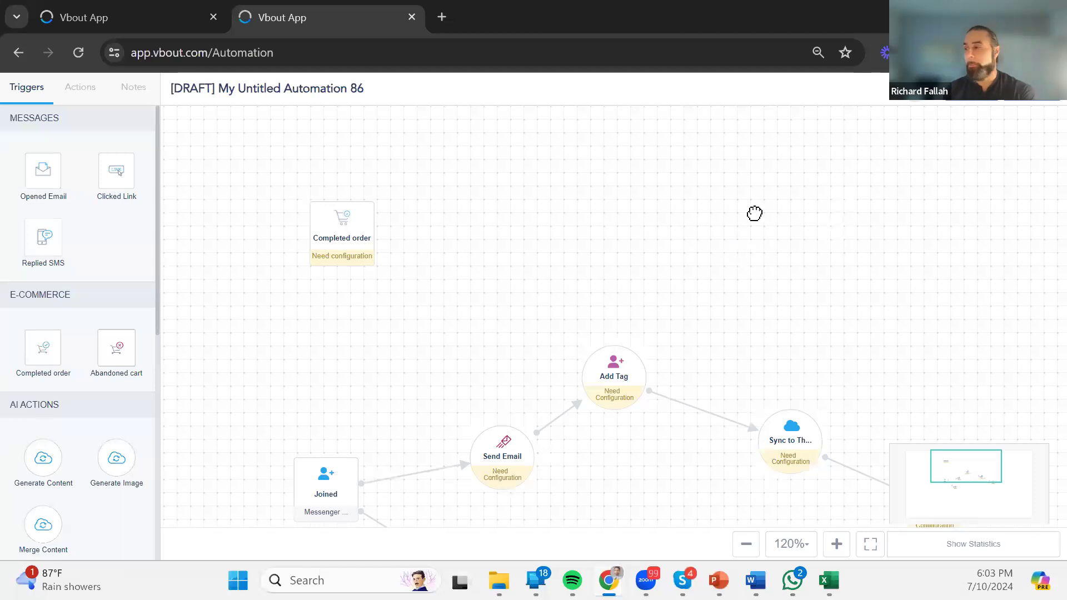
pyautogui.click(1016, 97)
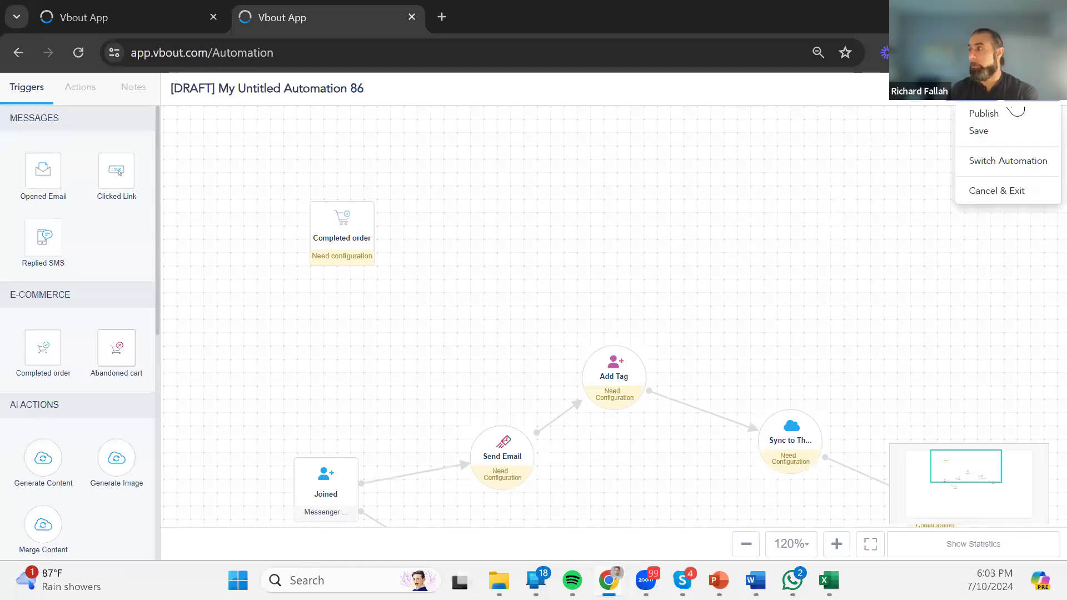
# Exit the editor without saving, then permanently delete draft My Untitled Automation 86 via Bulk Actions.
pyautogui.click(1009, 205)
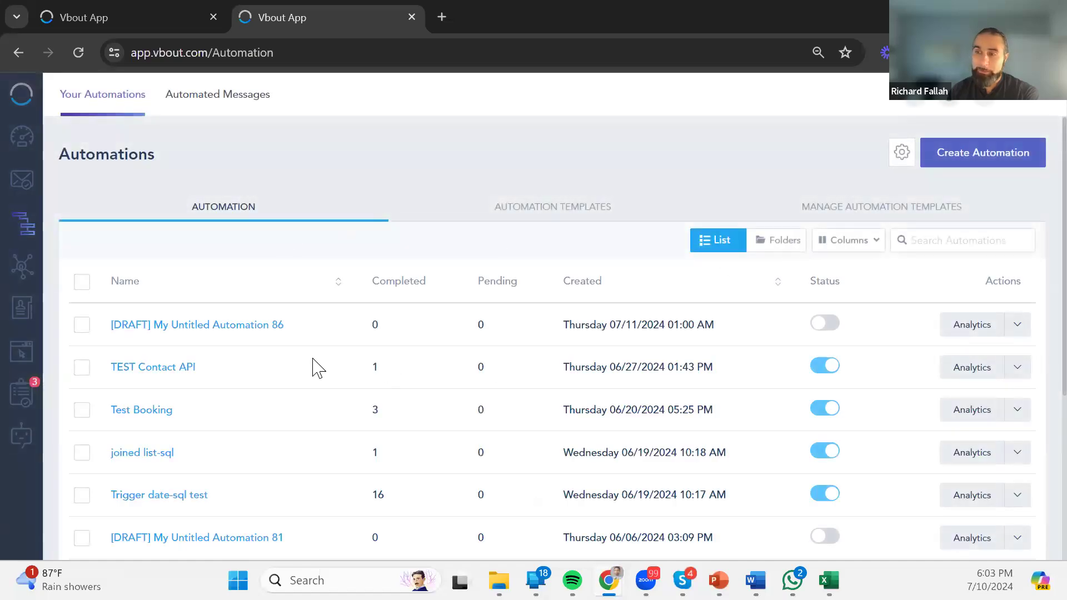
pyautogui.click(81, 325)
pyautogui.click(100, 240)
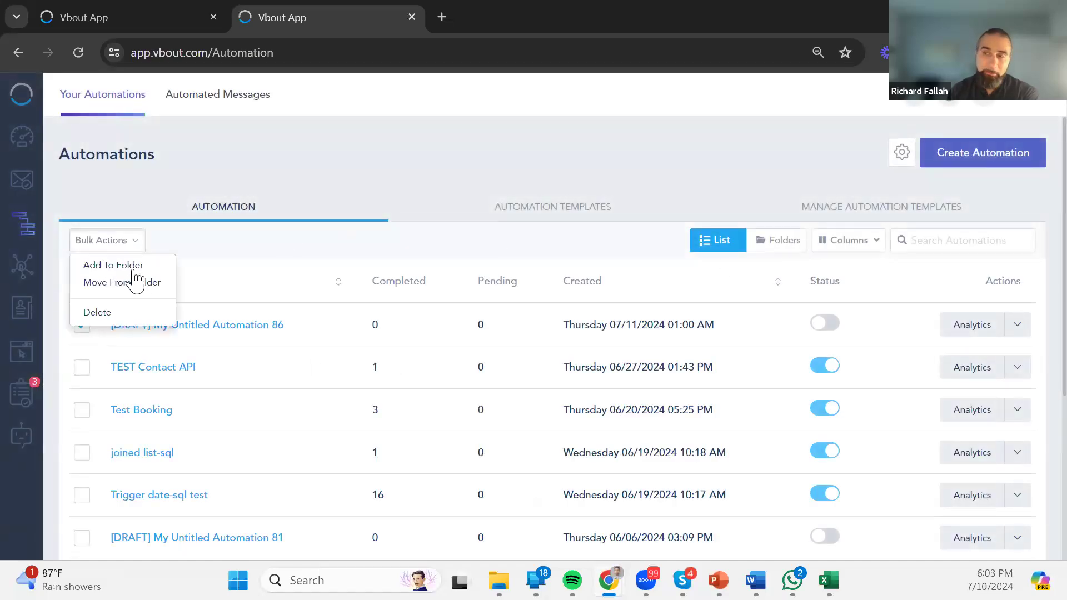
pyautogui.click(131, 238)
pyautogui.click(133, 244)
pyautogui.click(121, 241)
pyautogui.click(99, 313)
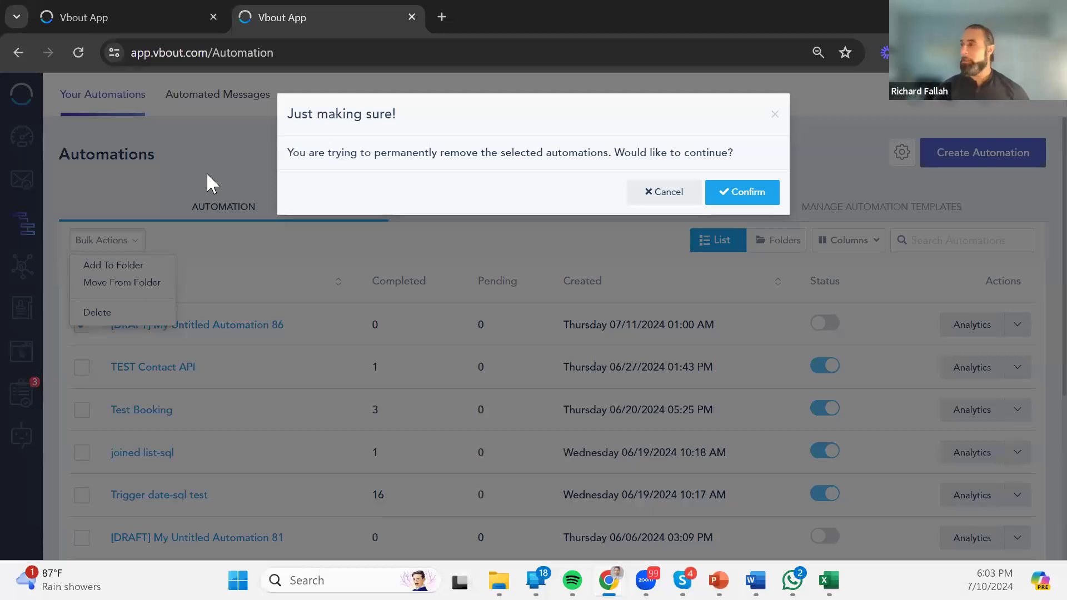
pyautogui.click(751, 196)
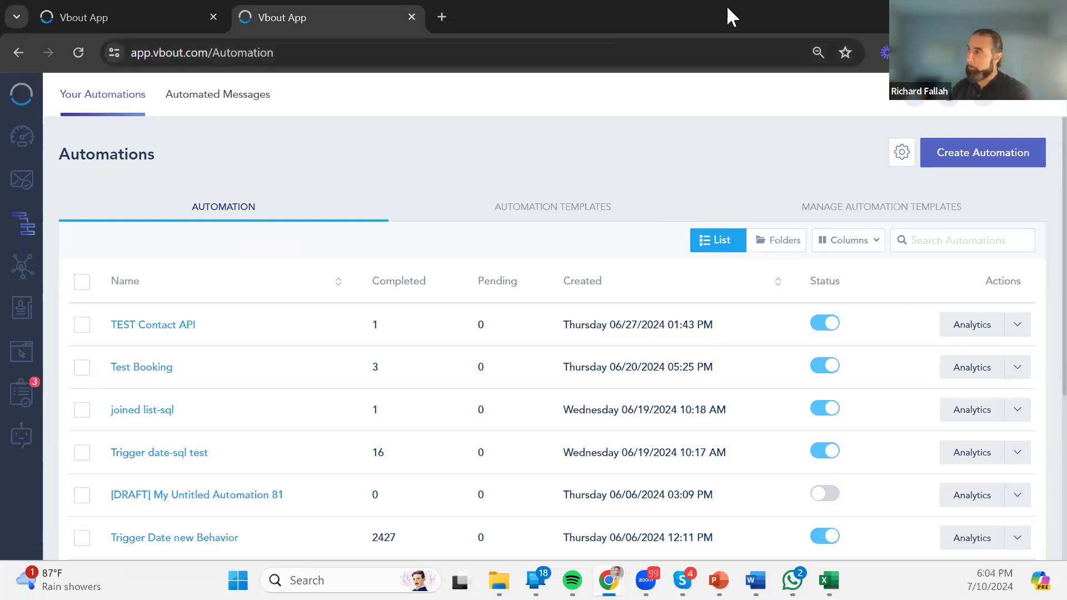
# Bring the running PowerPoint slide show back to the front.
pyautogui.moveTo(792, 580)
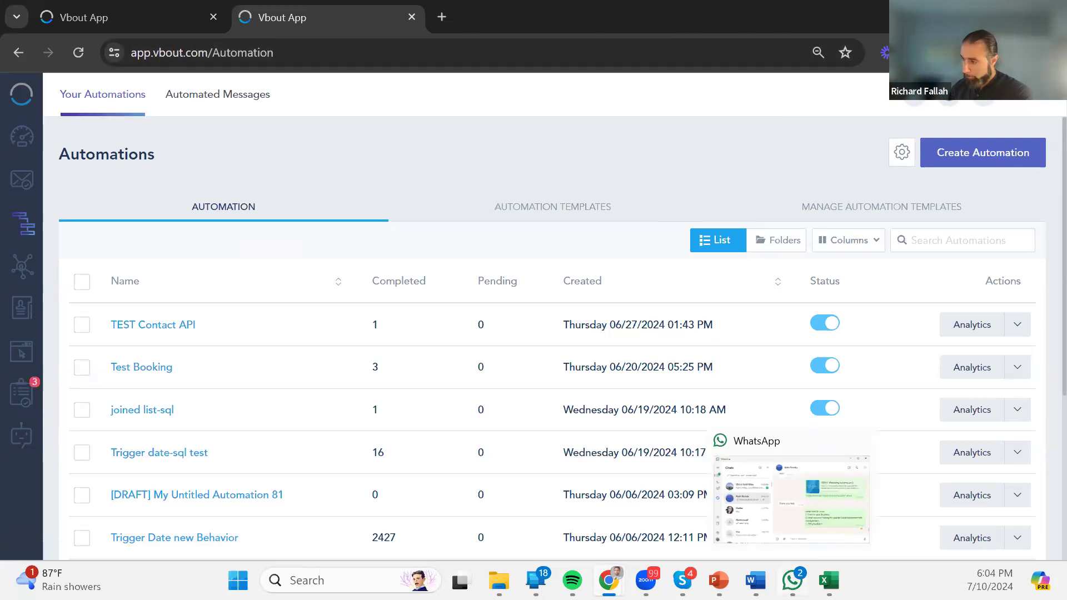
pyautogui.moveTo(718, 580)
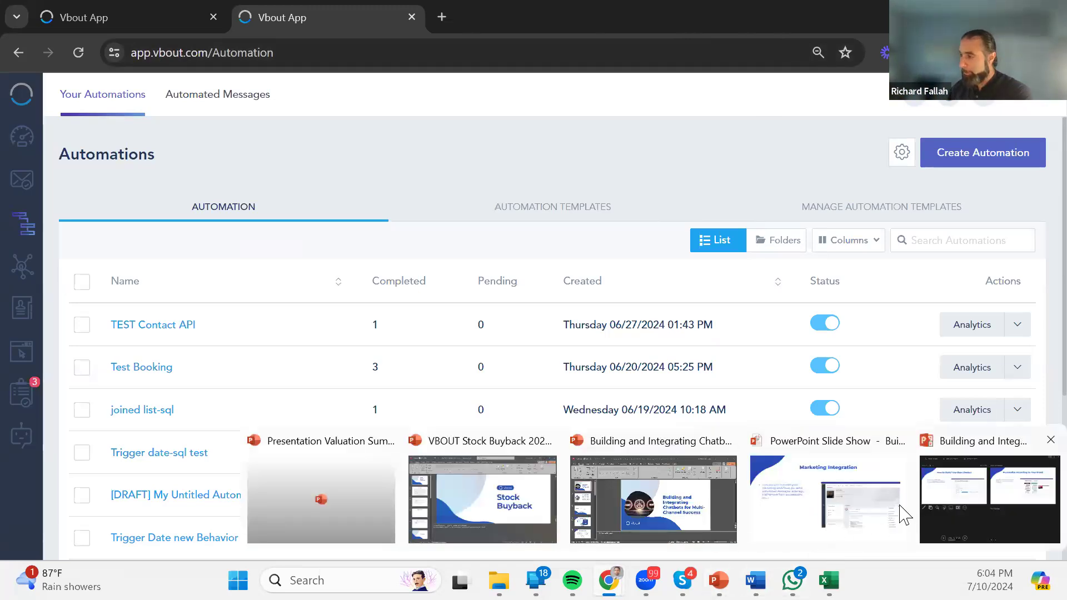
pyautogui.click(862, 521)
# Go back to the Marketing Integration slide and reveal its Catalog Search bullet.
pyautogui.click(491, 379)
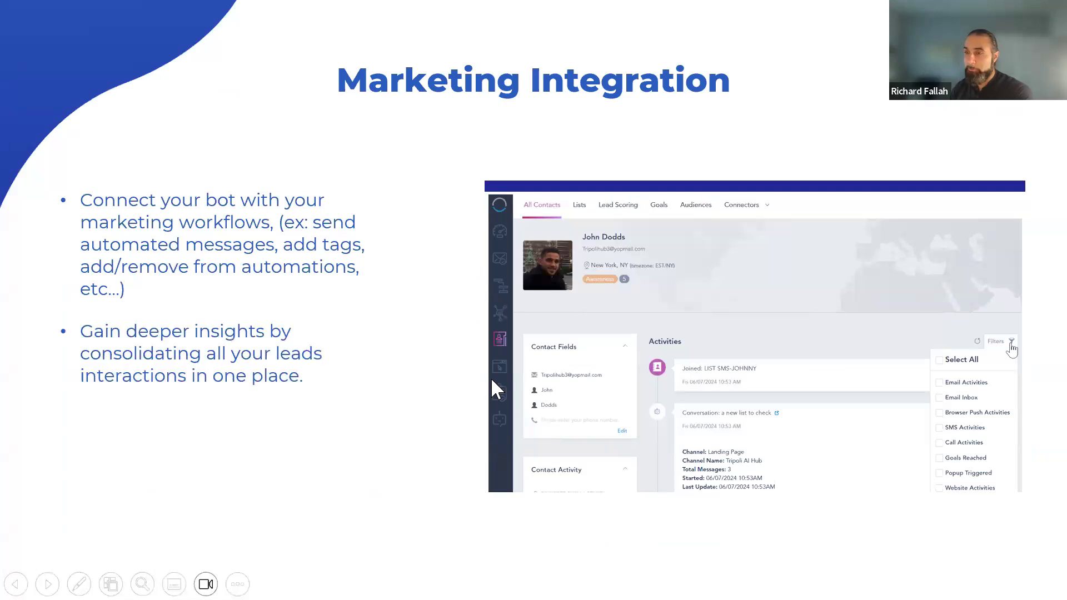
pyautogui.click(492, 380)
pyautogui.press('Left')
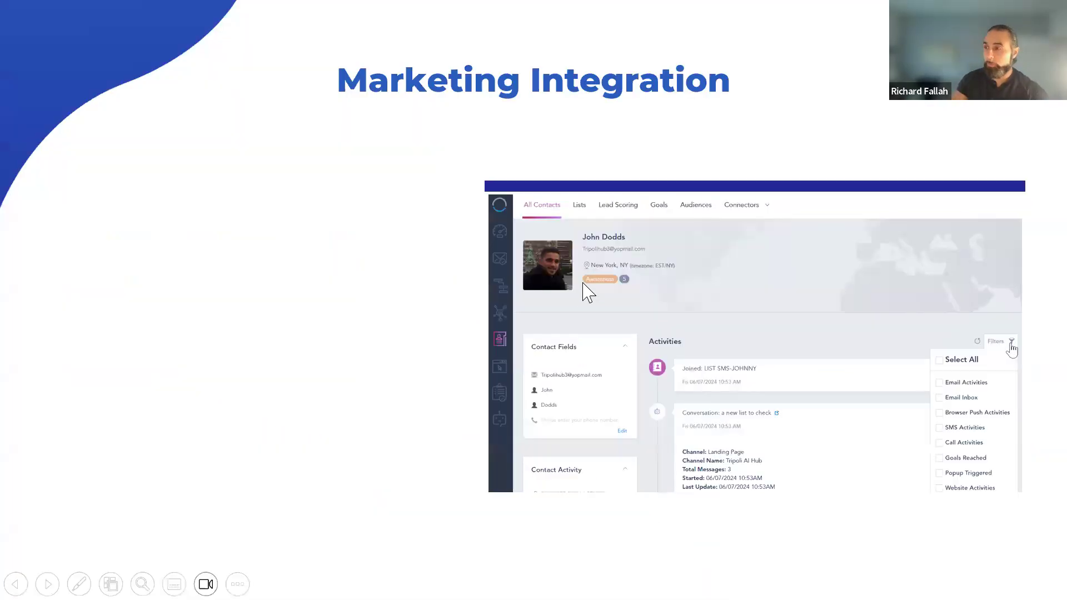
pyautogui.click(666, 276)
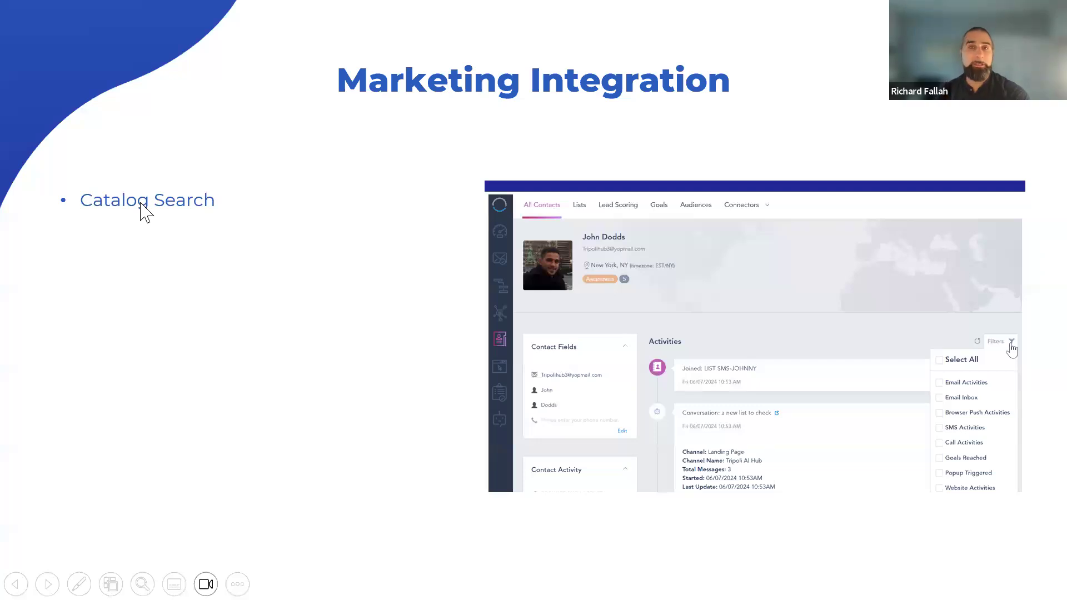
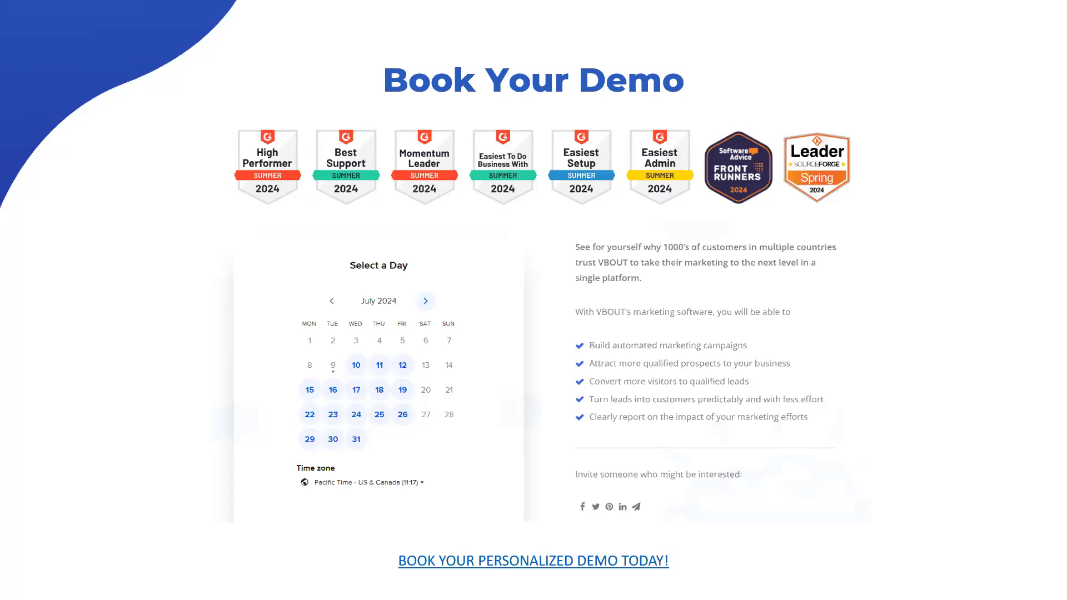
# Leave the slideshow to show the Solvemyhomework Messenger chatbot stats (3 conversations, 1 user) in the browser.
pyautogui.hotkey('alt', 'Tab')
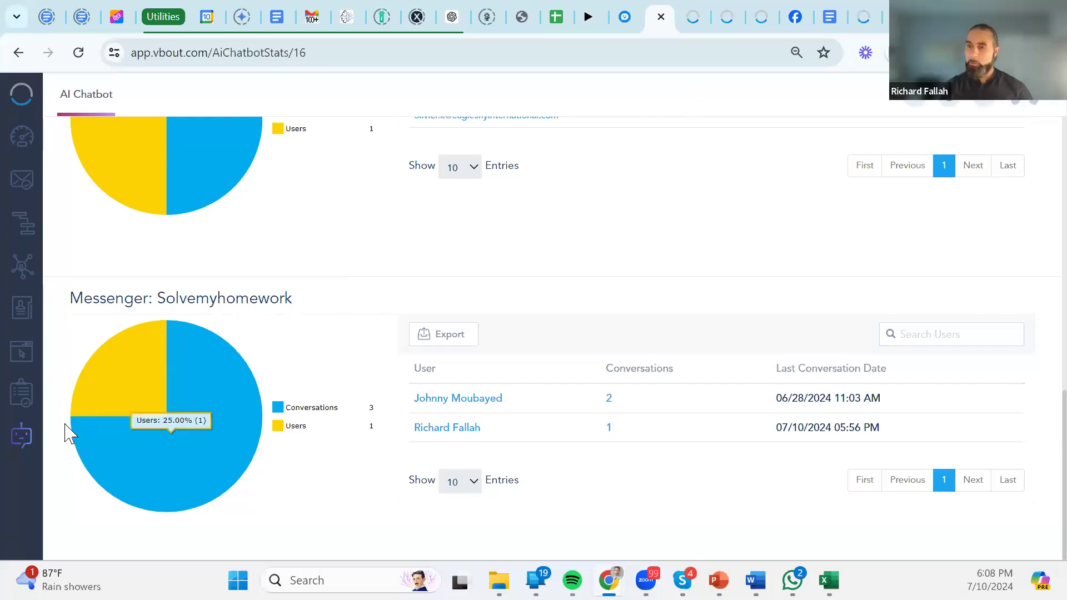
# Delete draft AI Chatbot #1 via Bulk Actions, then bring up the Phone Link SMS conversation.
pyautogui.click(25, 447)
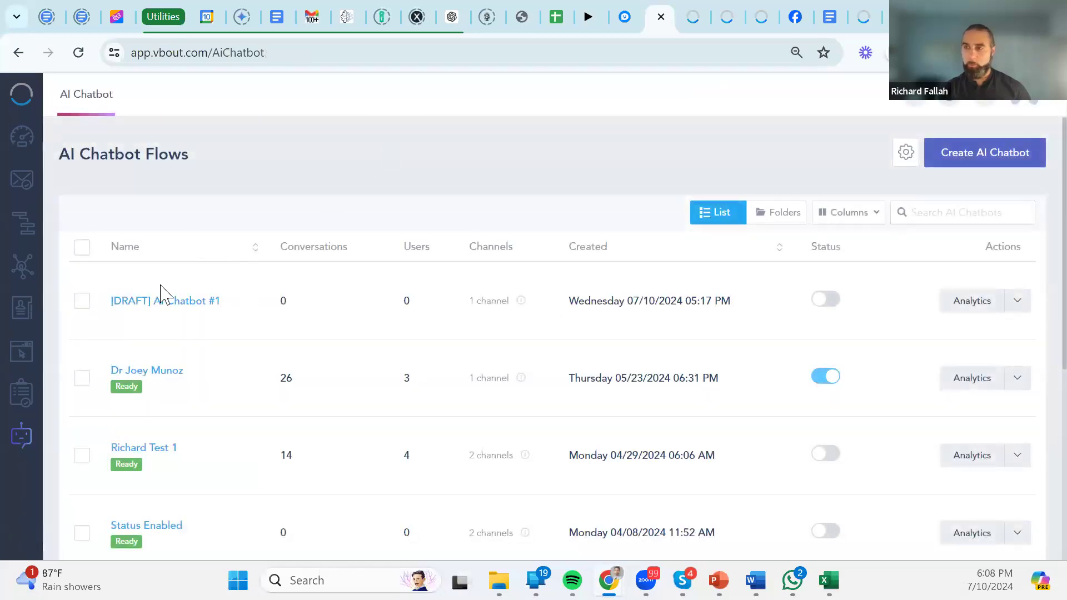
pyautogui.click(82, 301)
pyautogui.click(112, 219)
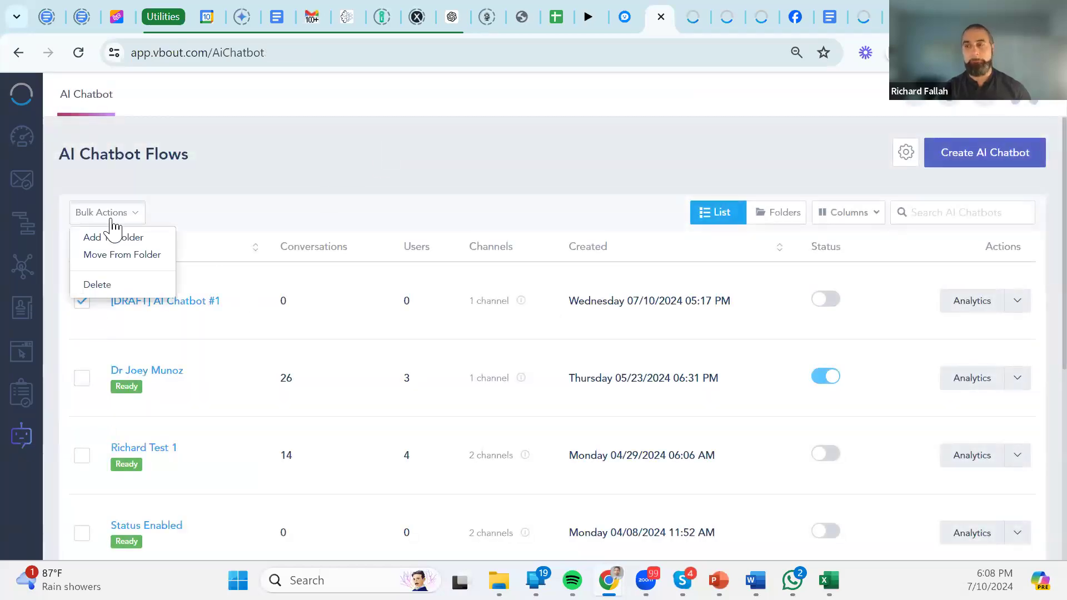
pyautogui.click(113, 286)
pyautogui.click(767, 204)
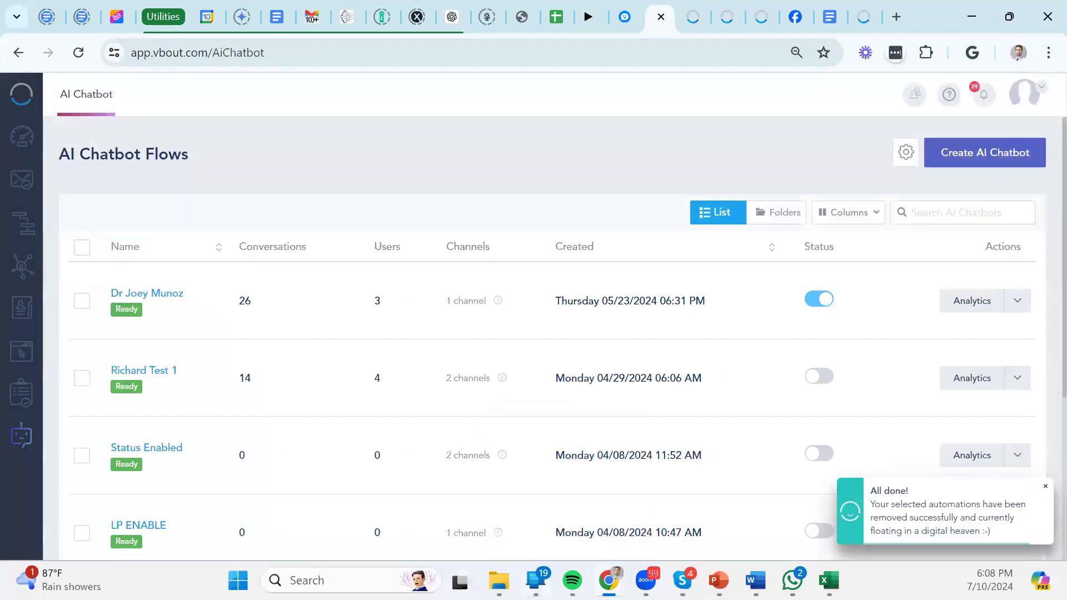
pyautogui.moveTo(535, 580)
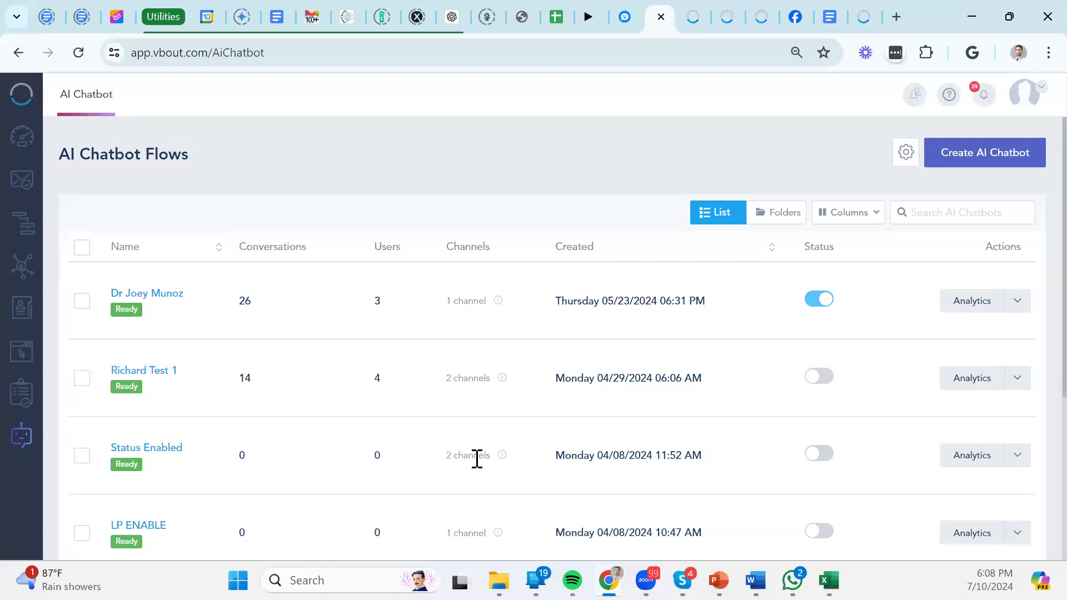
pyautogui.click(535, 580)
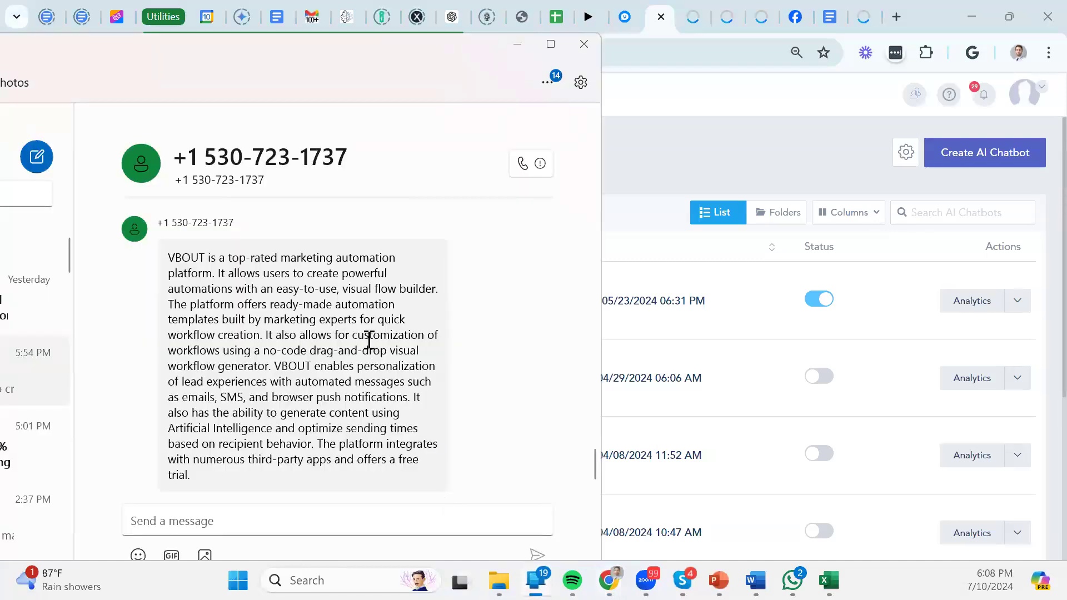
# Scroll to and highlight the chatbot's full SMS reply about VBOUT, then return to Chrome.
pyautogui.scroll(4, 368, 345)
pyautogui.scroll(-4, 368, 345)
pyautogui.scroll(-2, 368, 344)
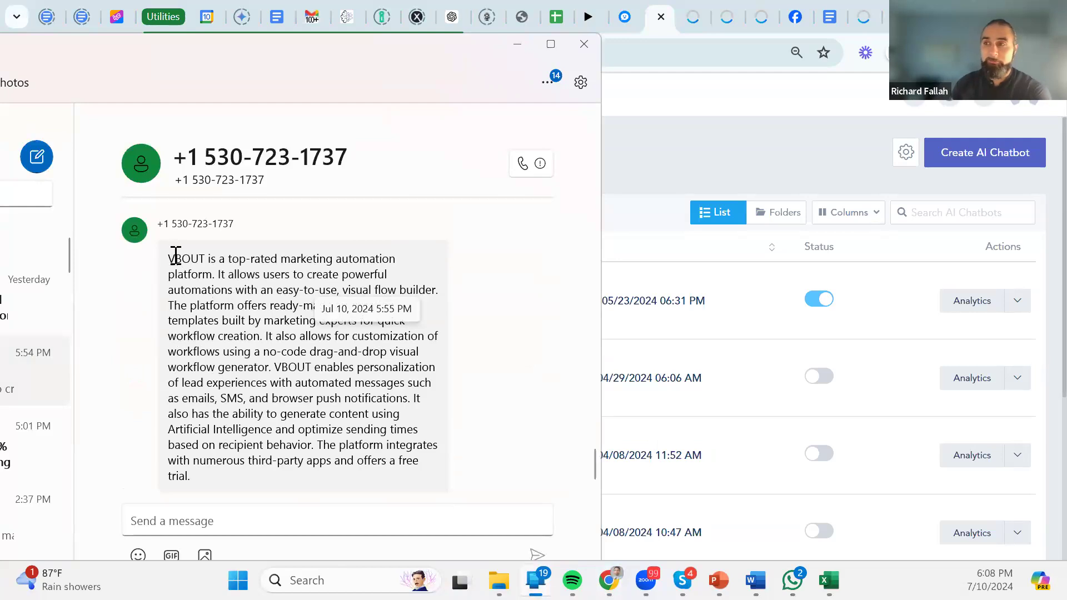
pyautogui.moveTo(172, 254); pyautogui.dragTo(290, 505)
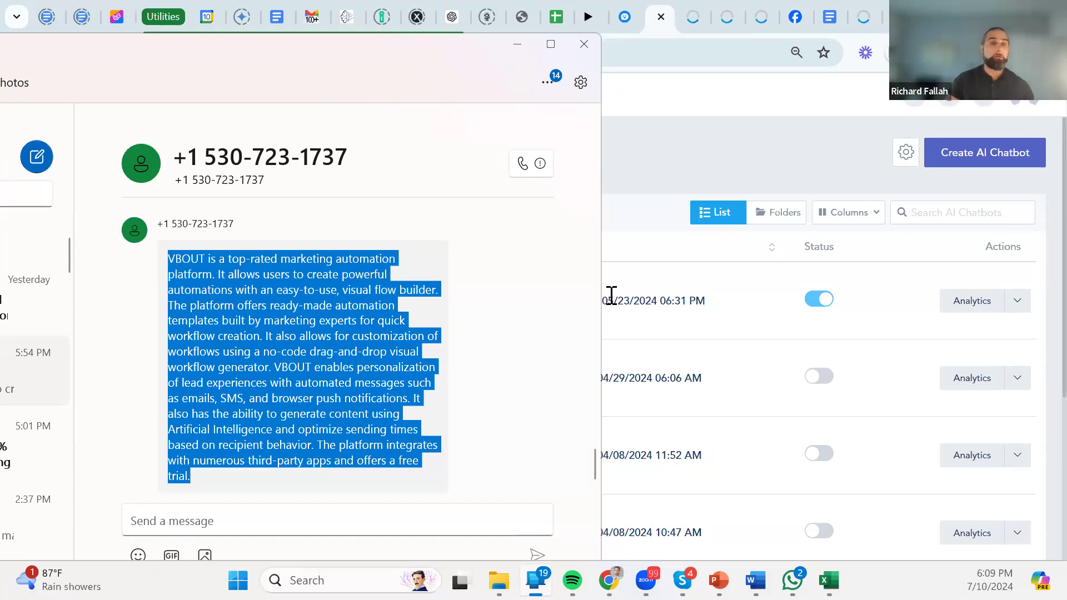
pyautogui.click(625, 183)
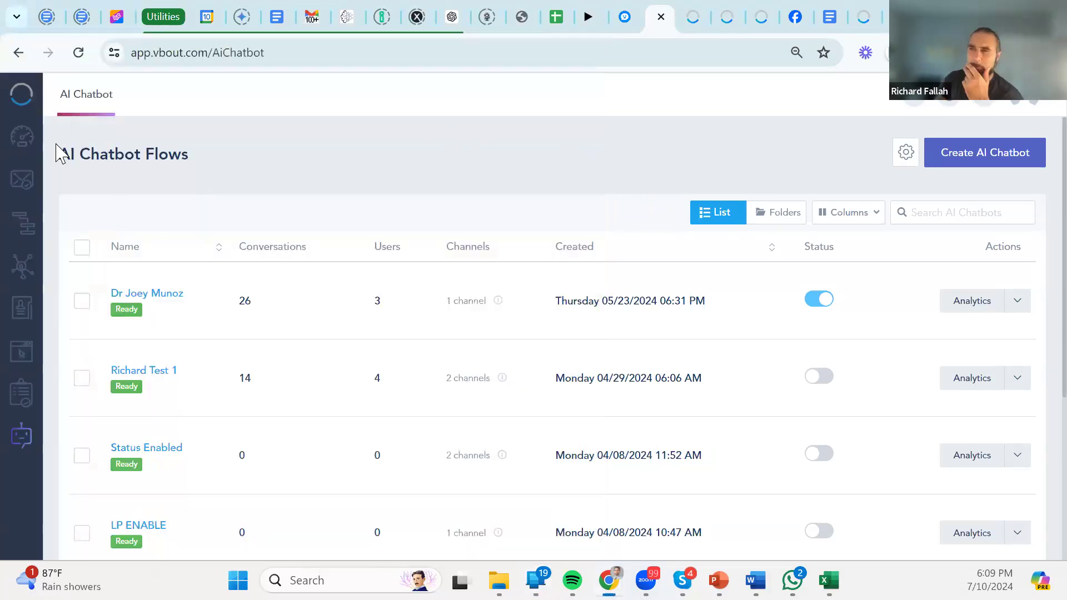
pyautogui.click(981, 307)
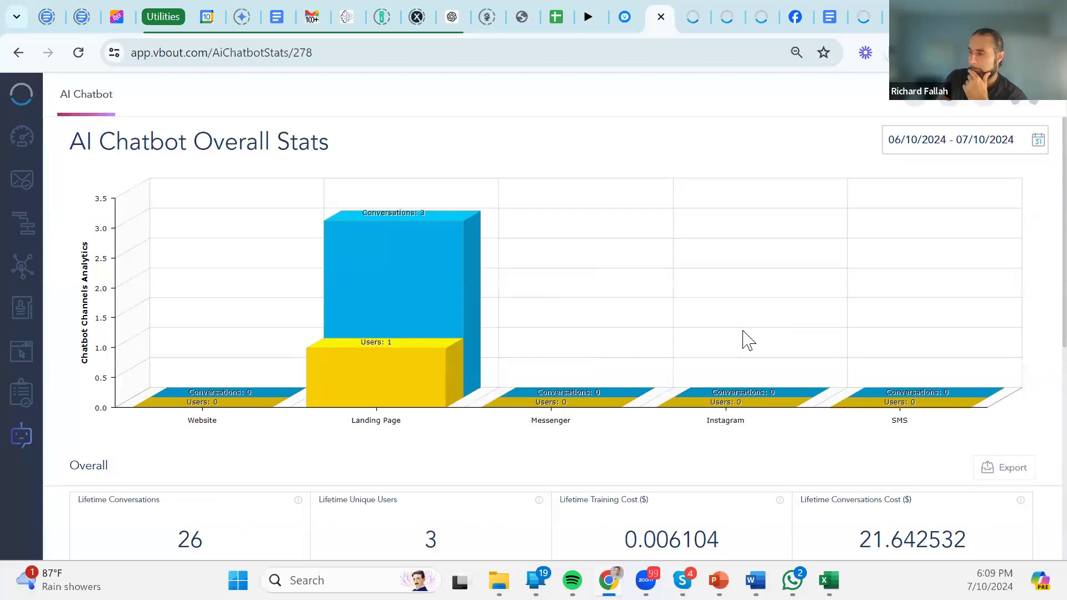
pyautogui.scroll(-4, 295, 150)
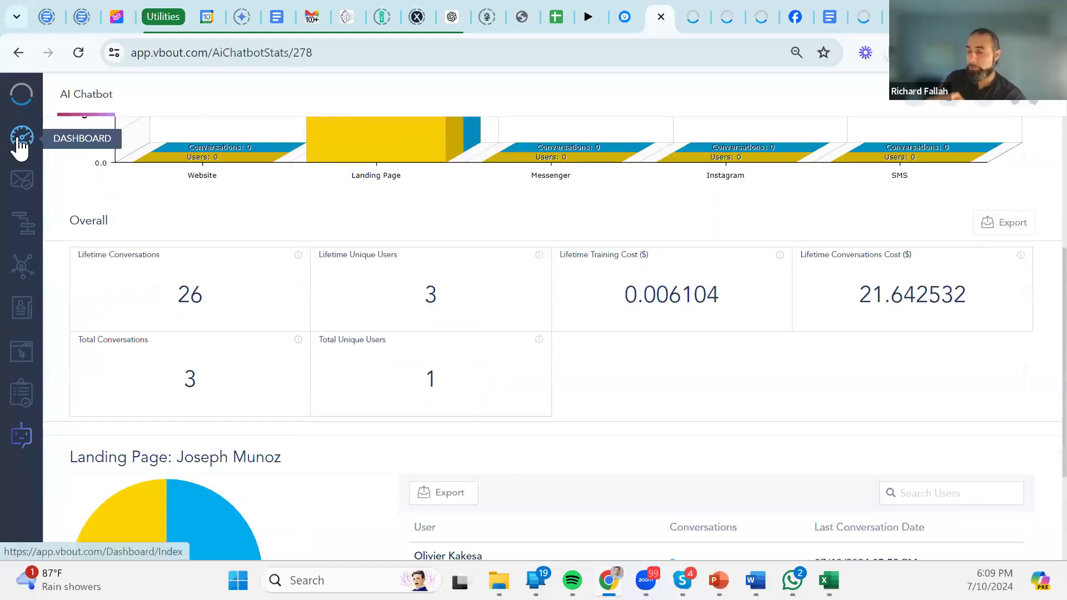
pyautogui.scroll(-3, 710, 278)
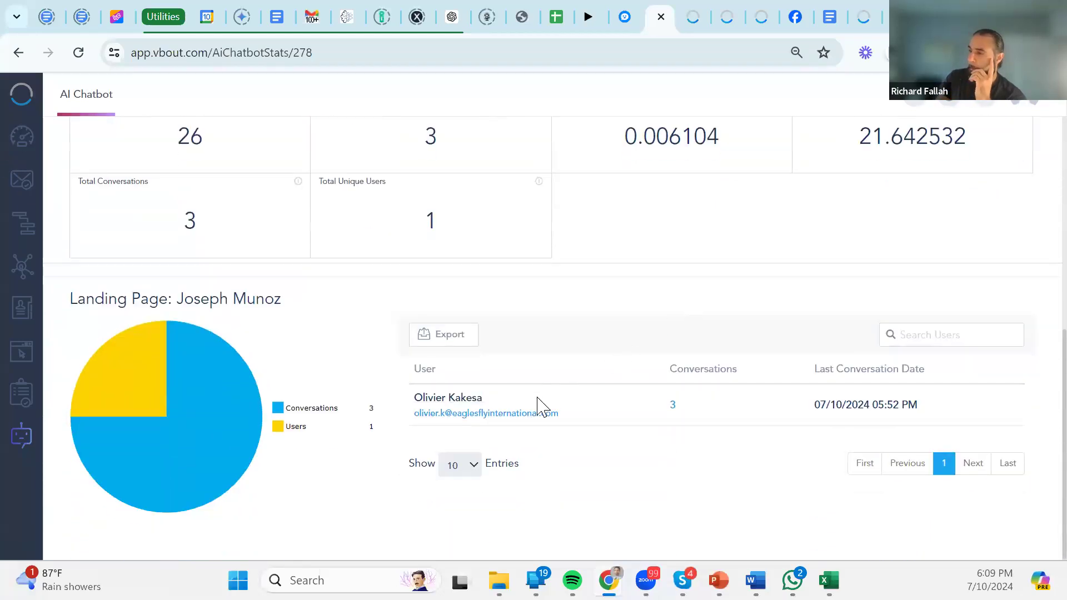
pyautogui.click(672, 404)
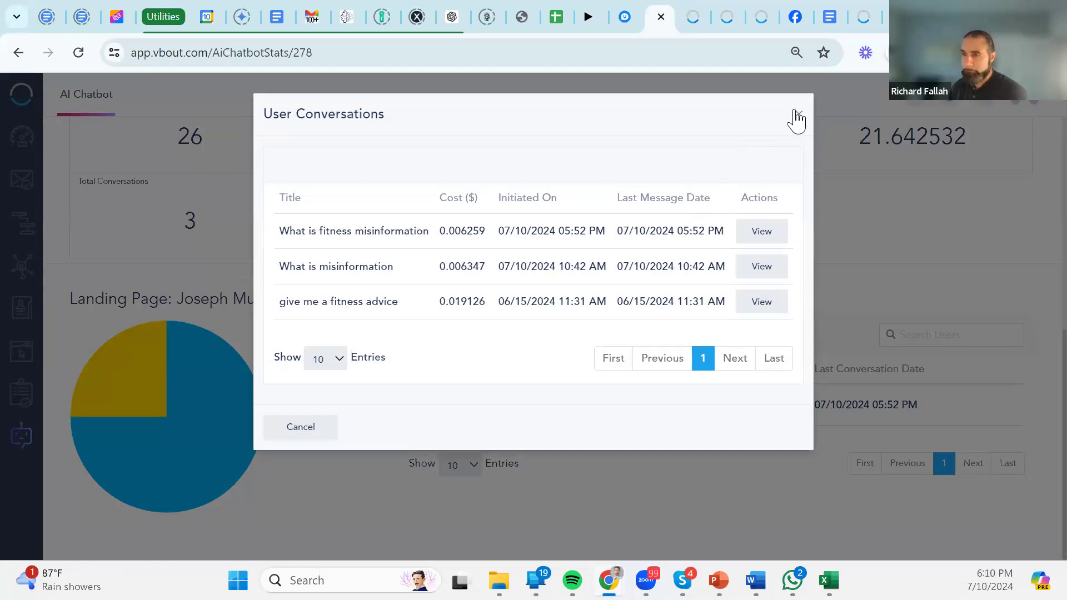
pyautogui.click(798, 117)
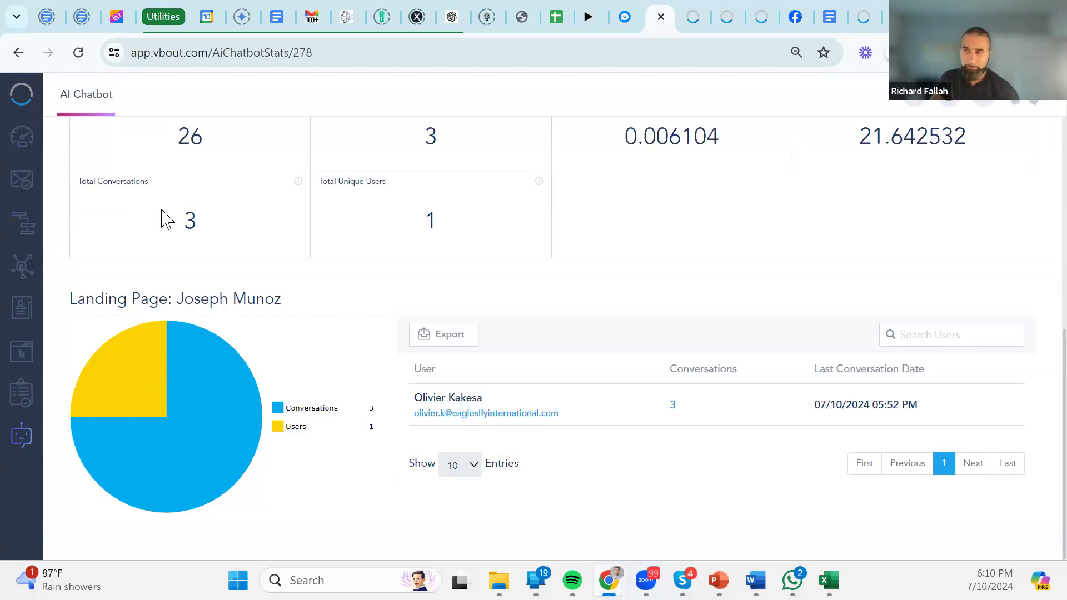
pyautogui.click(107, 103)
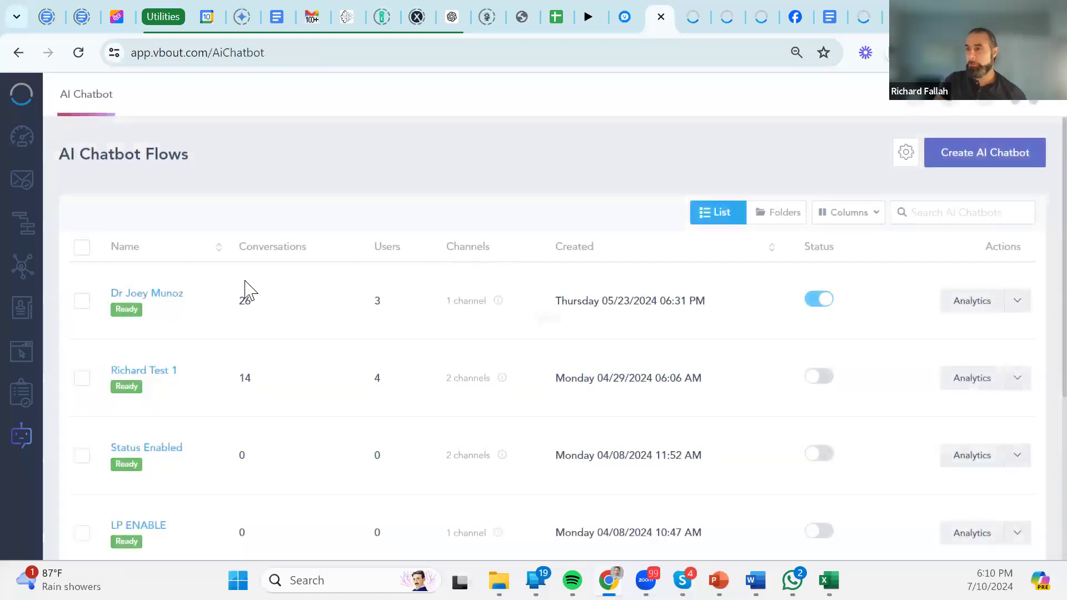
pyautogui.click(166, 295)
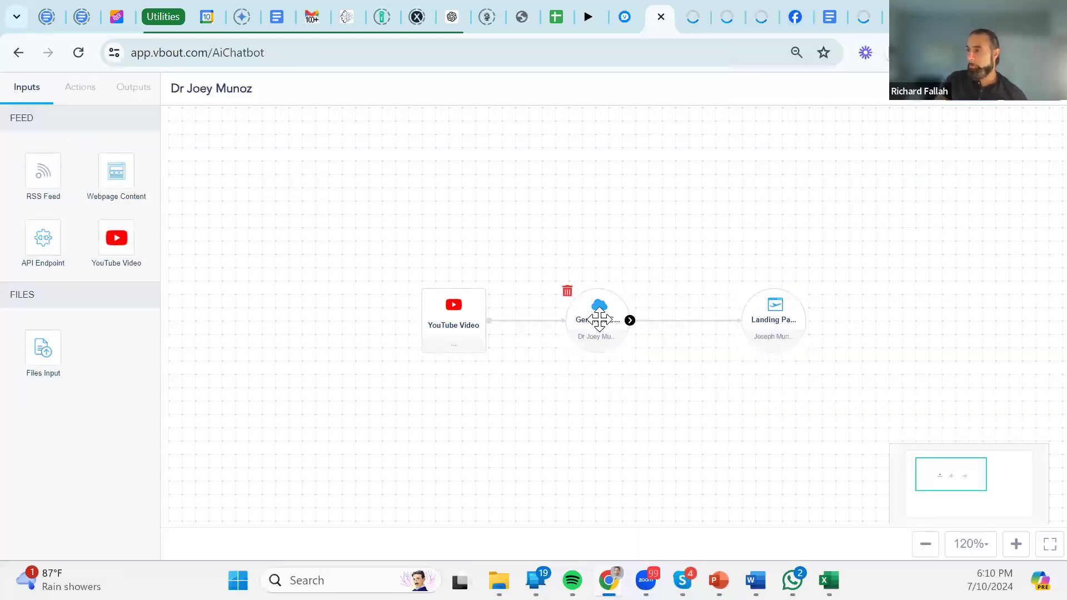
# Set the chatbot step's form style to Prompt using the ABC company form.
pyautogui.click(597, 314)
pyautogui.scroll(-5, 422, 390)
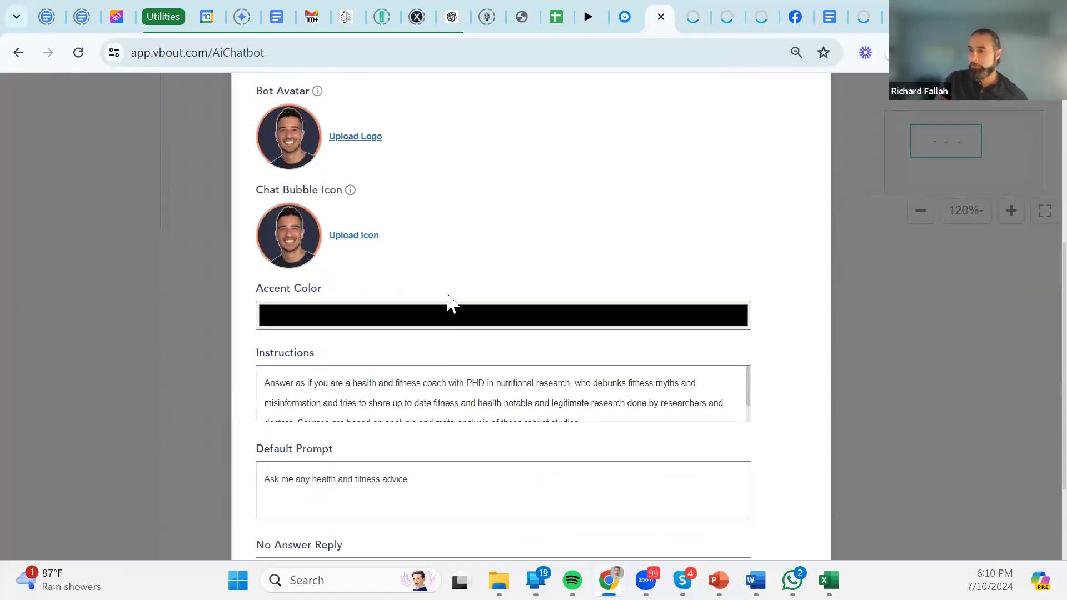
pyautogui.scroll(5, 448, 302)
pyautogui.click(367, 205)
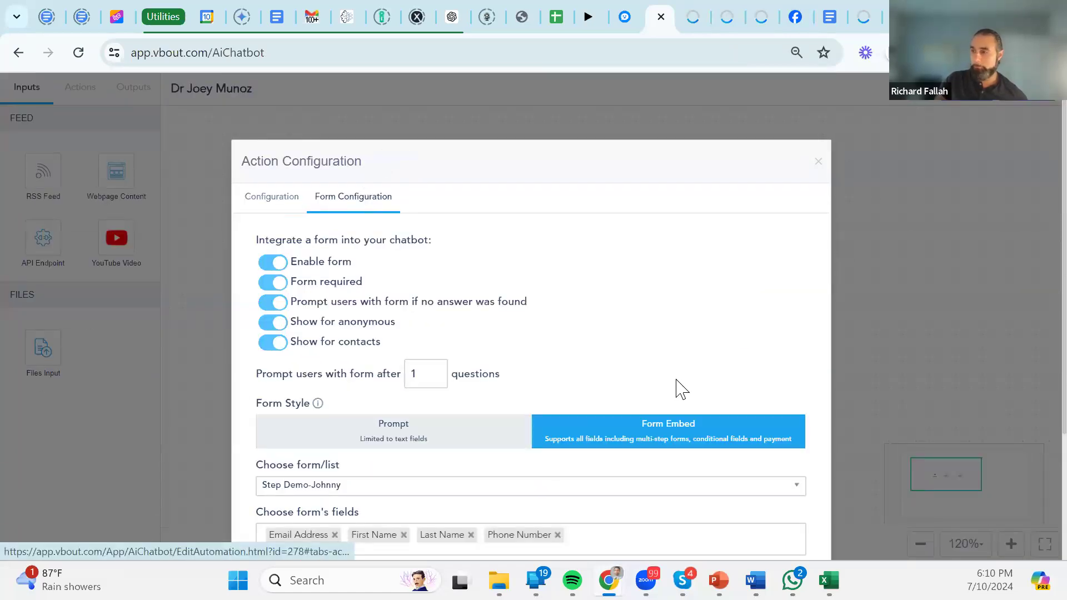
pyautogui.scroll(-3, 502, 381)
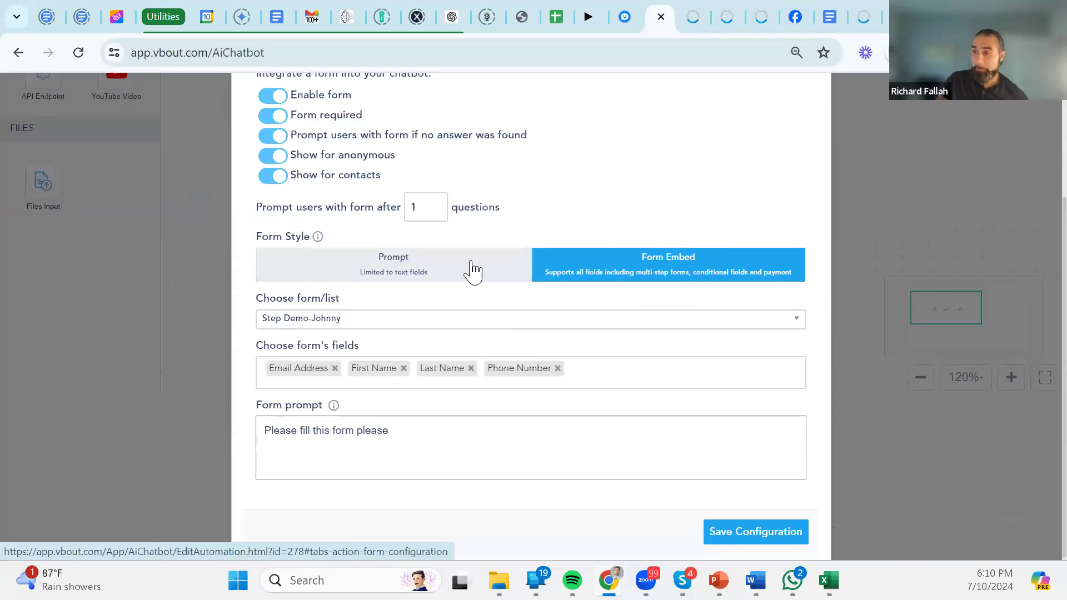
pyautogui.click(455, 272)
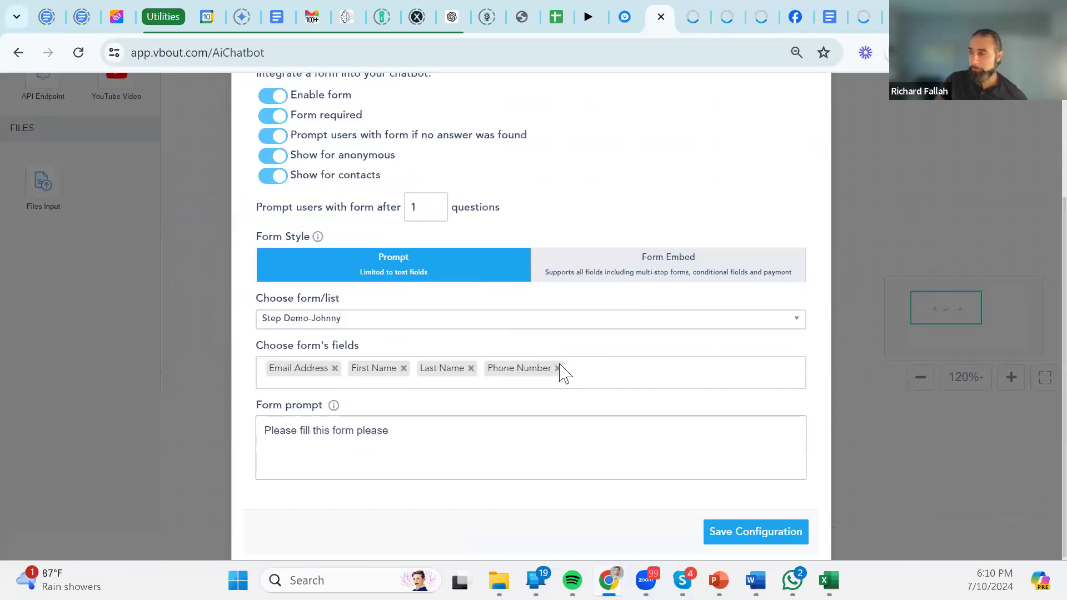
pyautogui.click(389, 322)
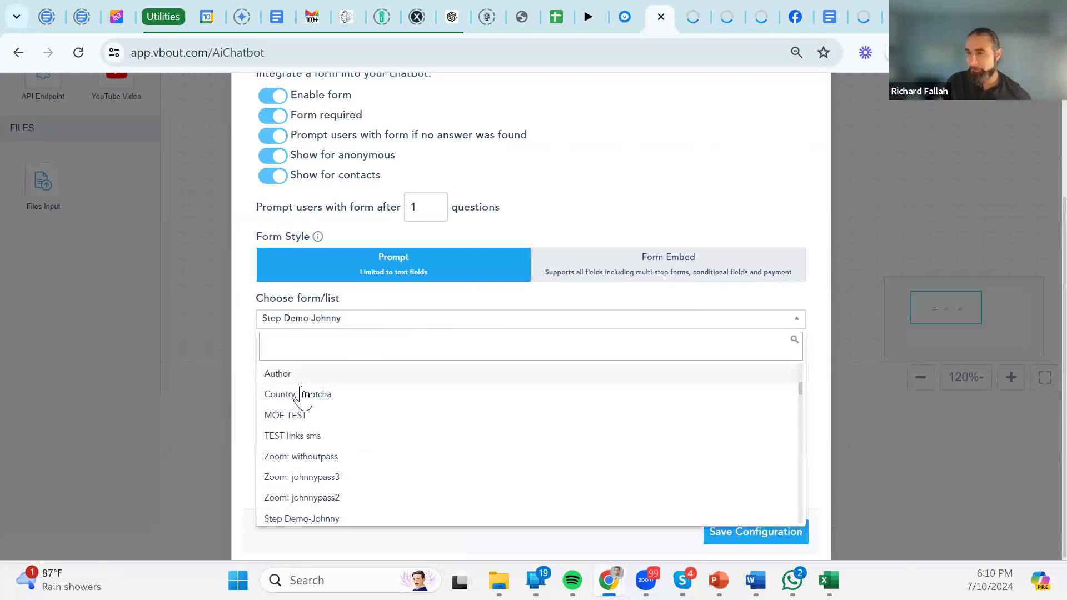
pyautogui.write('abc')
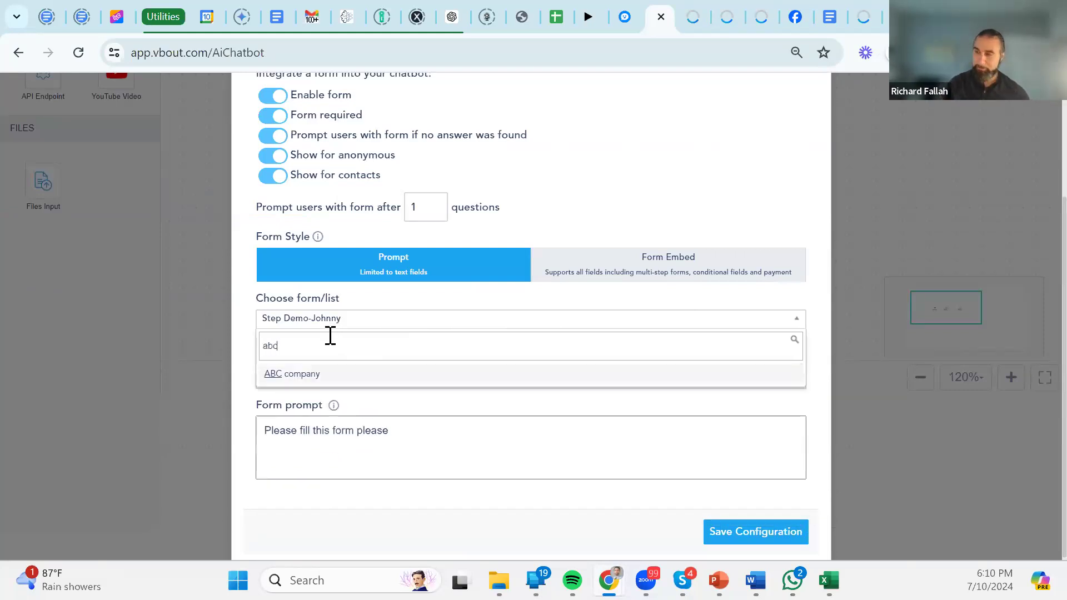
pyautogui.click(303, 374)
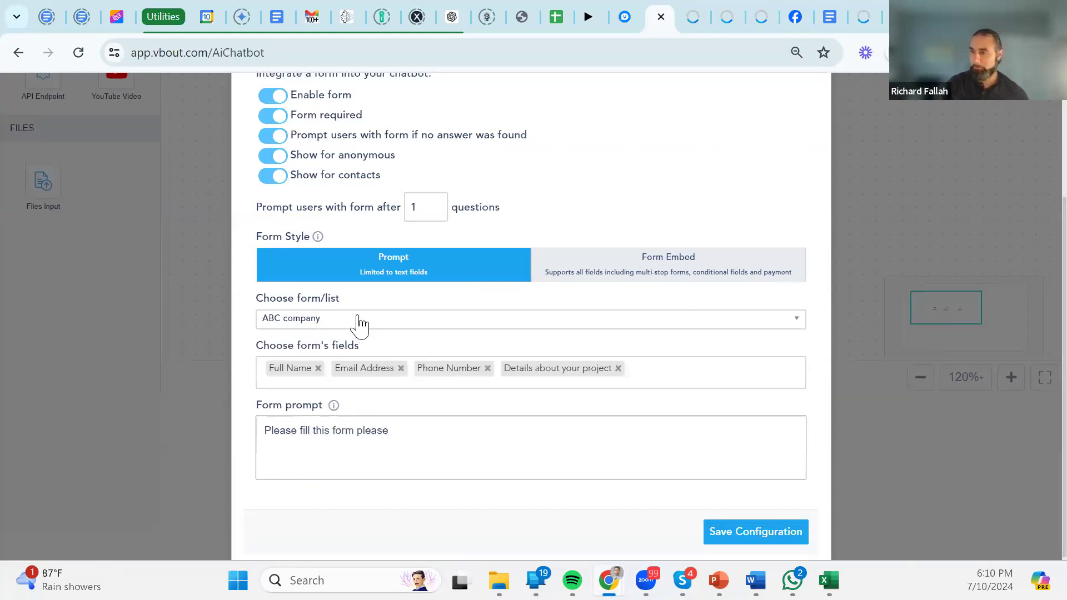
pyautogui.click(752, 542)
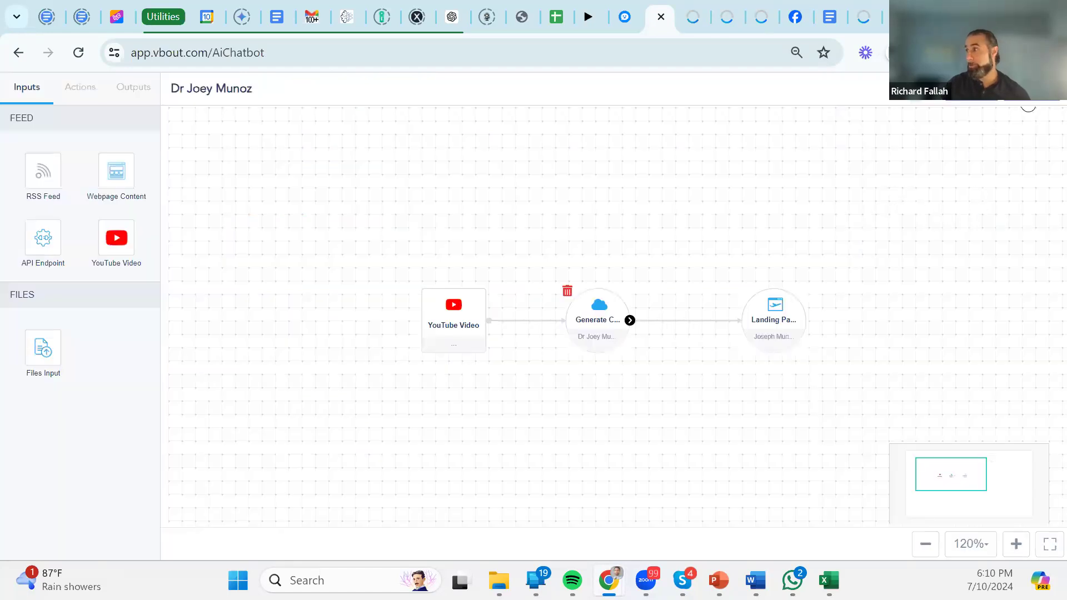
pyautogui.click(1022, 109)
pyautogui.click(990, 136)
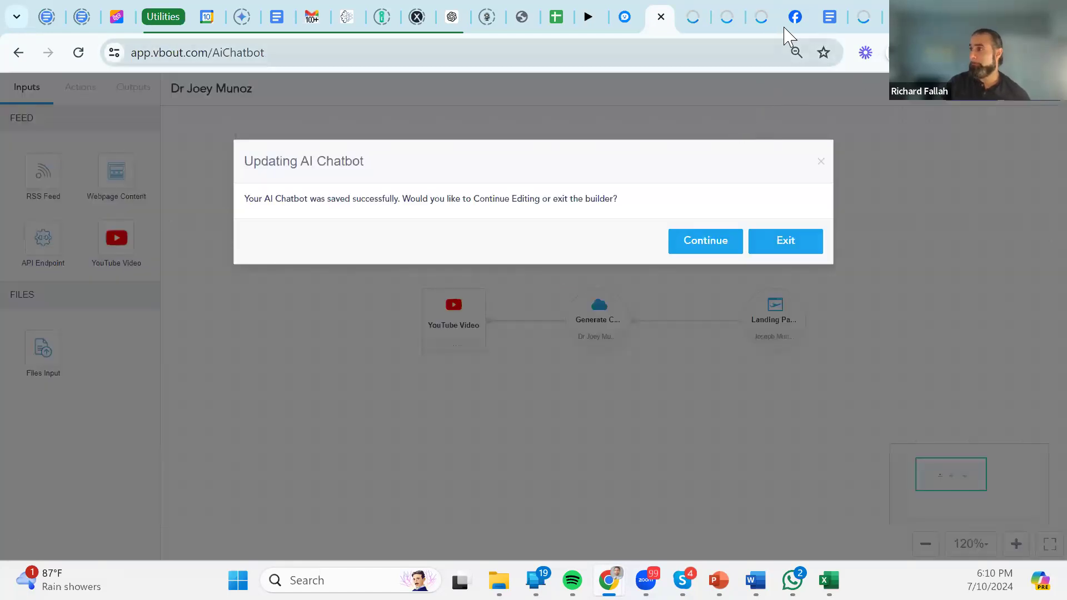
pyautogui.click(760, 16)
pyautogui.click(78, 53)
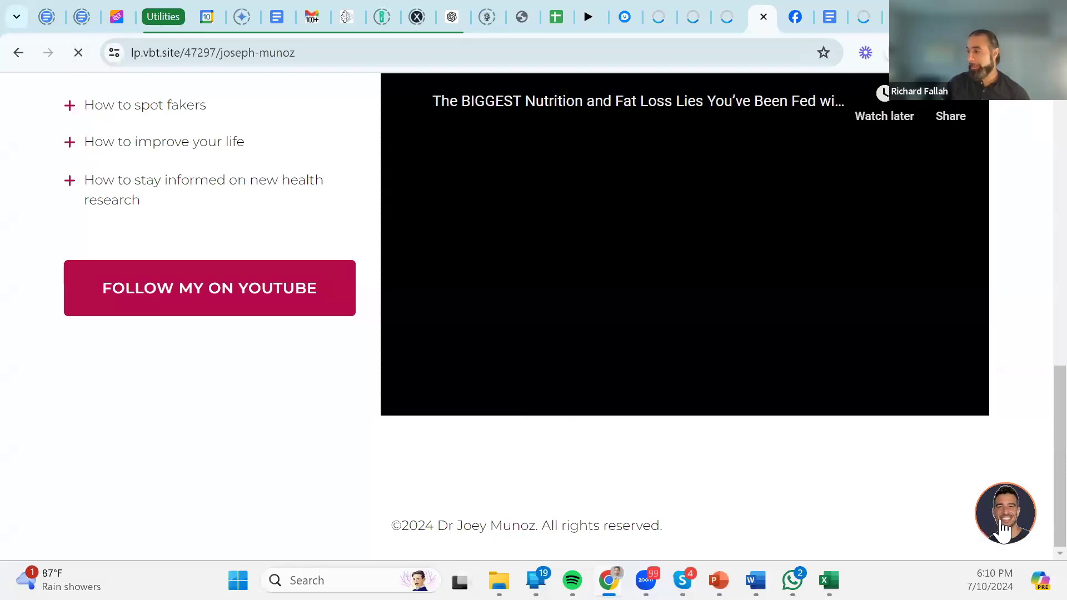
pyautogui.click(994, 523)
# Start a new chat asking 'what is health misinformation' and highlight the bot's form request.
pyautogui.click(851, 467)
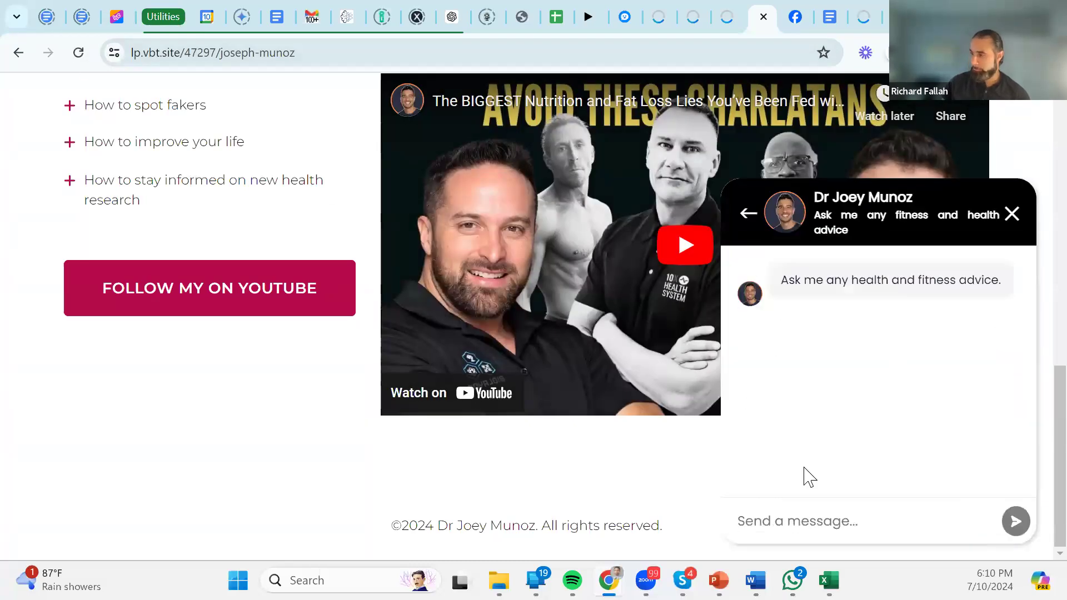
pyautogui.click(798, 518)
pyautogui.write('what is h')
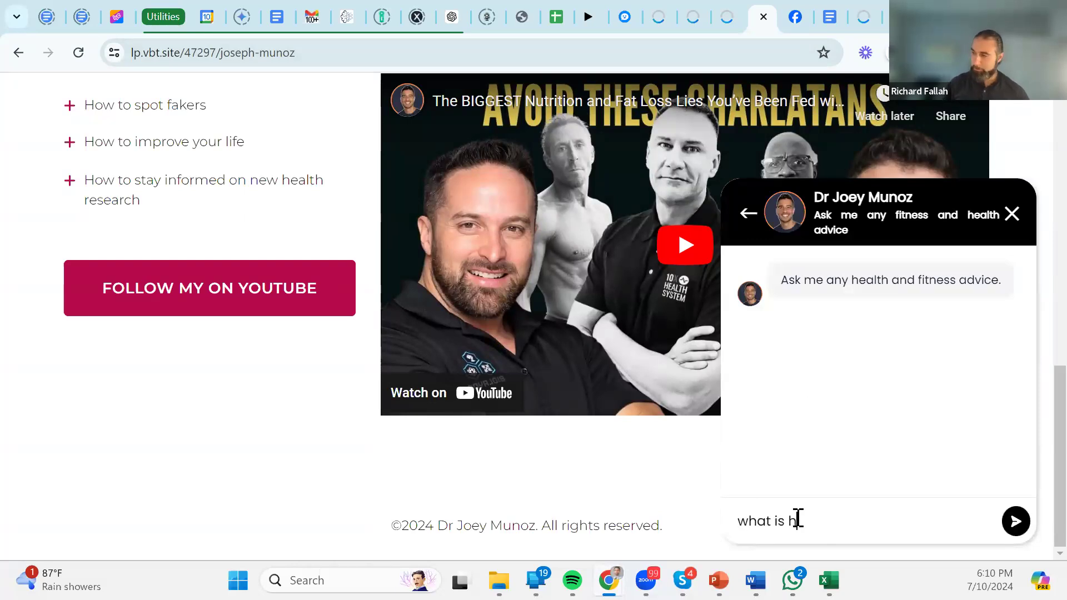
pyautogui.write('ealth misin')
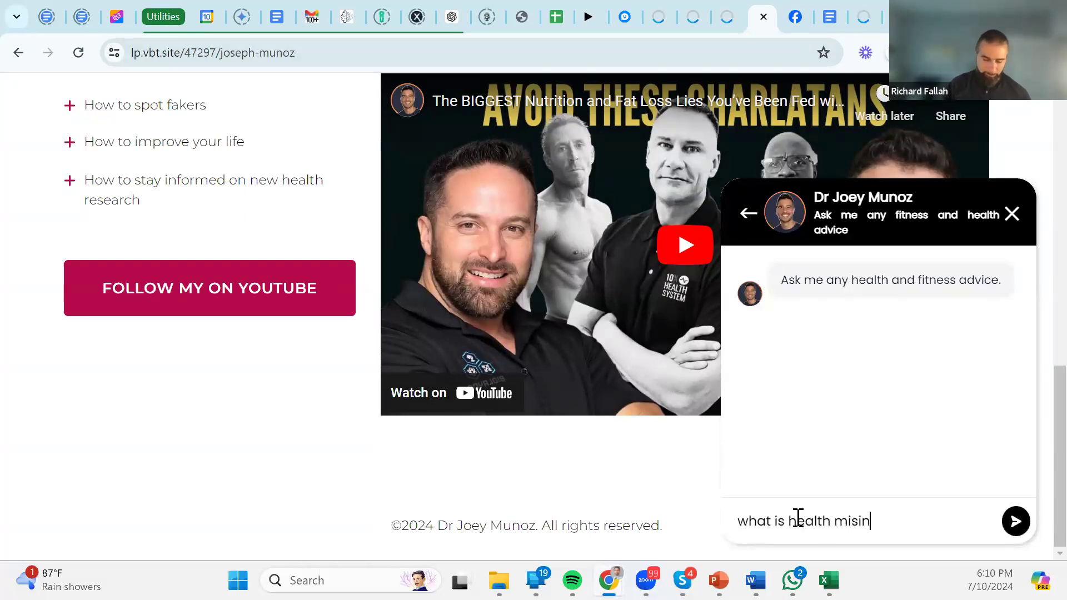
pyautogui.write('formation')
pyautogui.press('Return')
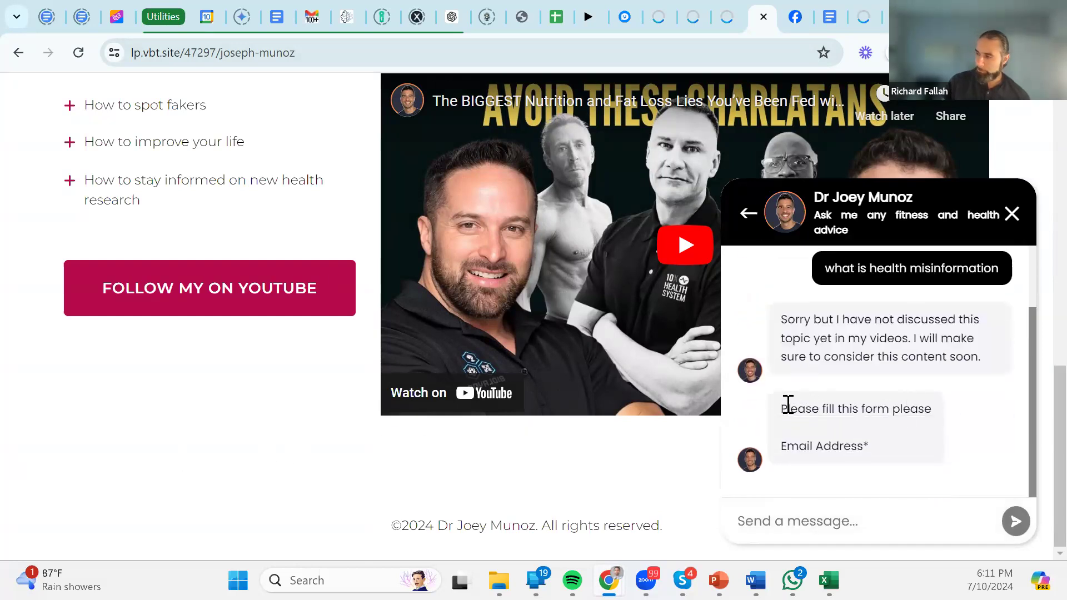
pyautogui.tripleClick(820, 448)
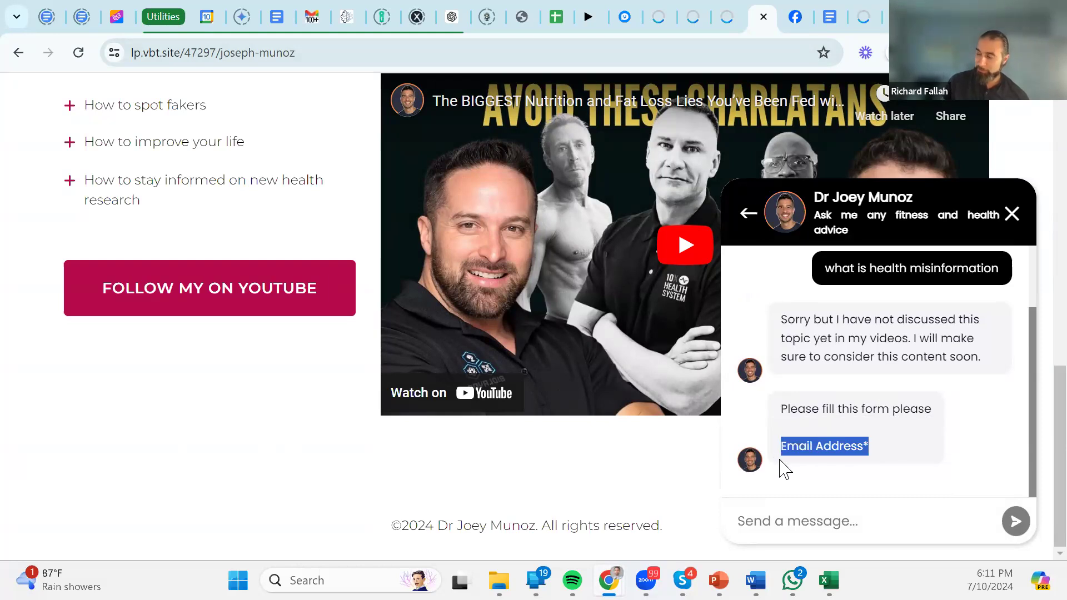
pyautogui.click(862, 414)
pyautogui.moveTo(787, 410); pyautogui.dragTo(940, 422)
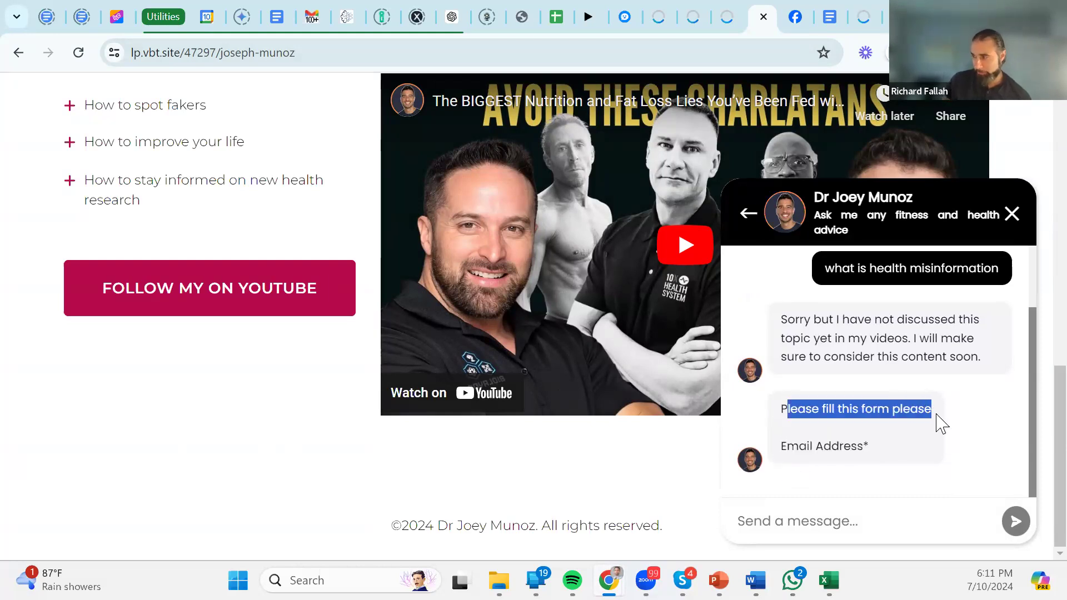
# Submit a test e-mail address and skip the phone, full name and project questions.
pyautogui.click(807, 523)
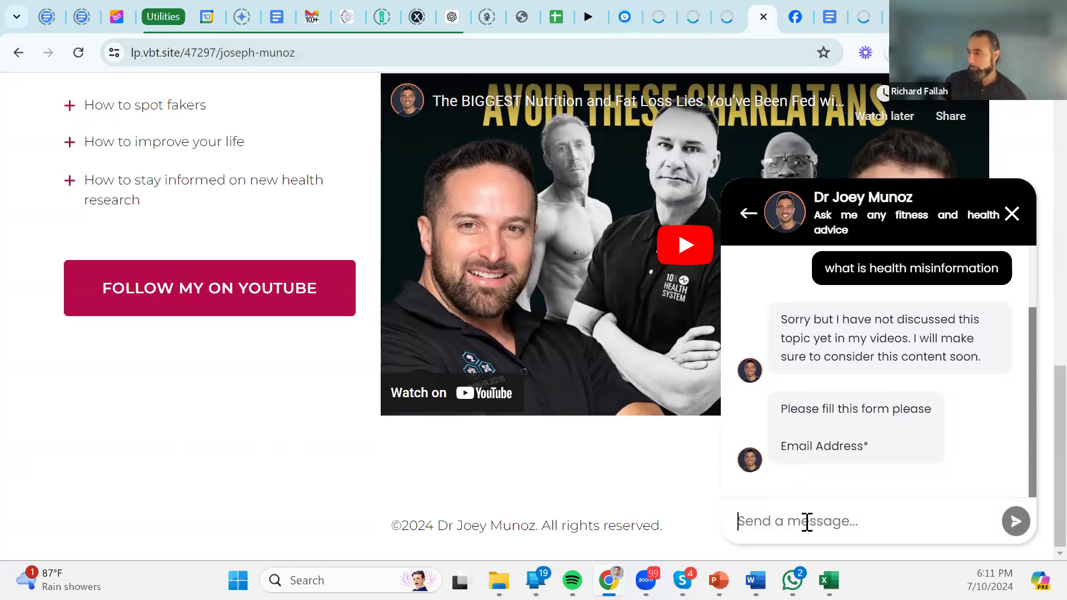
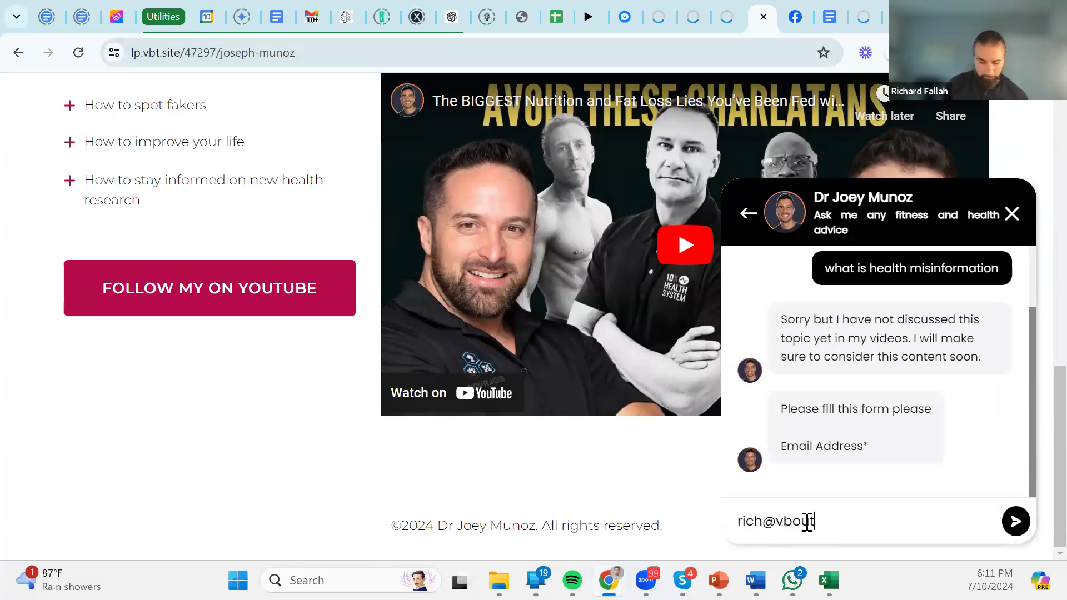
pyautogui.press('Return')
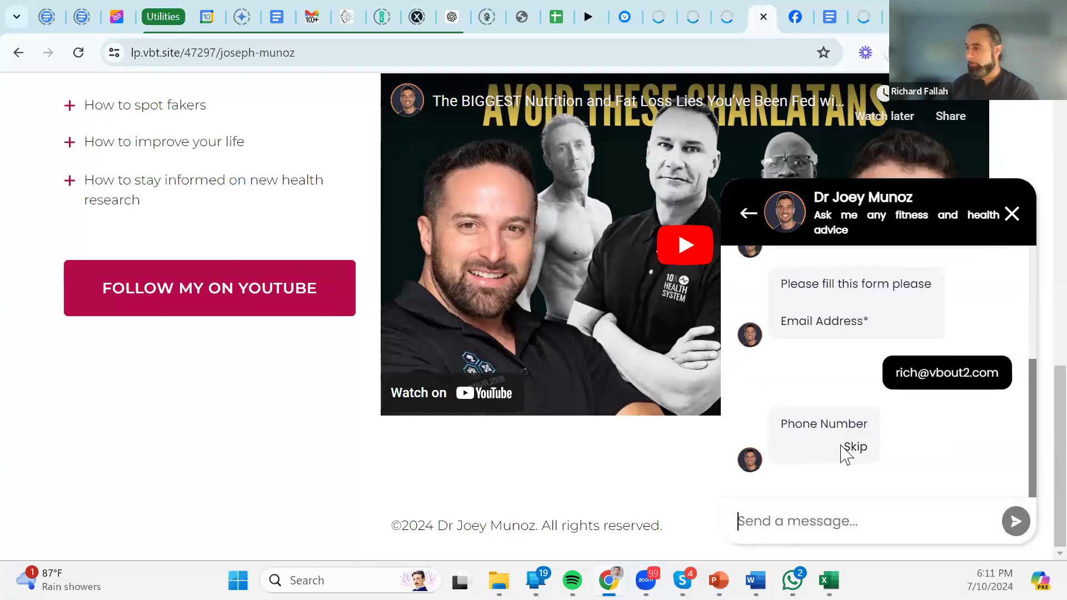
pyautogui.click(859, 449)
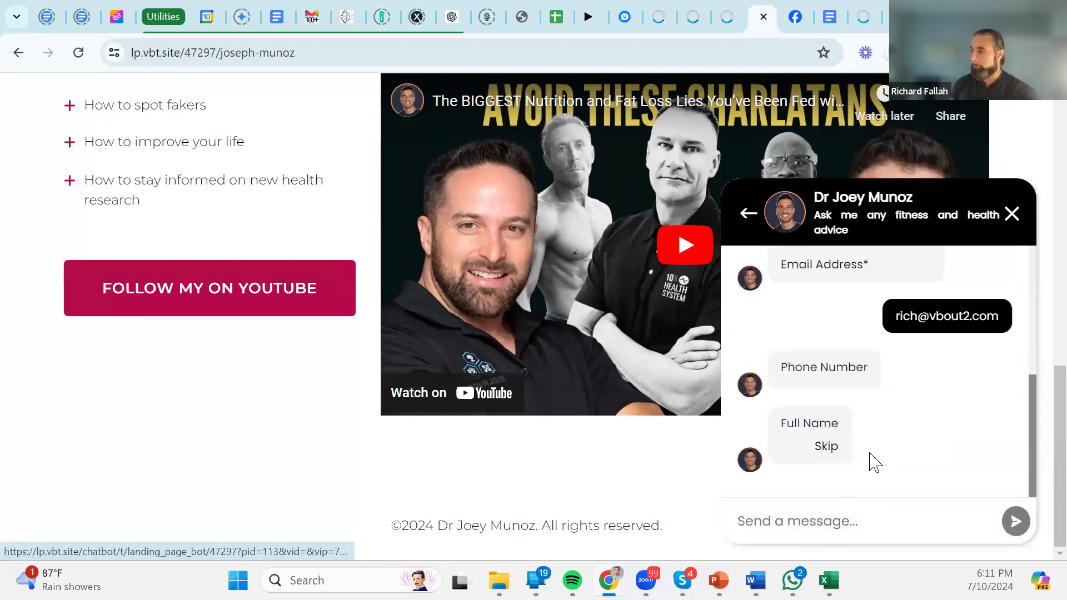
pyautogui.click(832, 452)
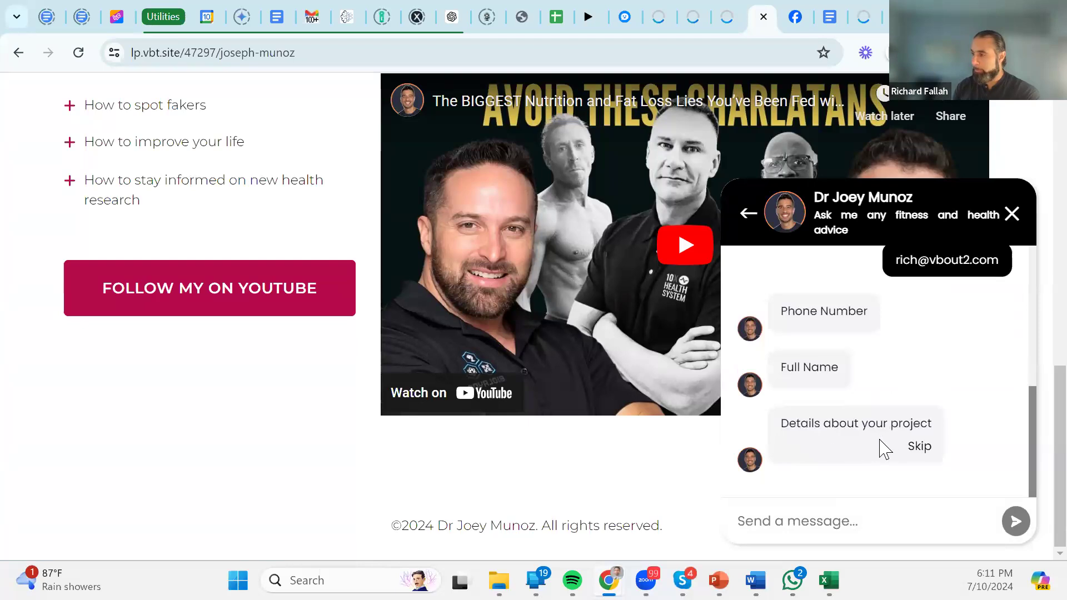
pyautogui.click(912, 451)
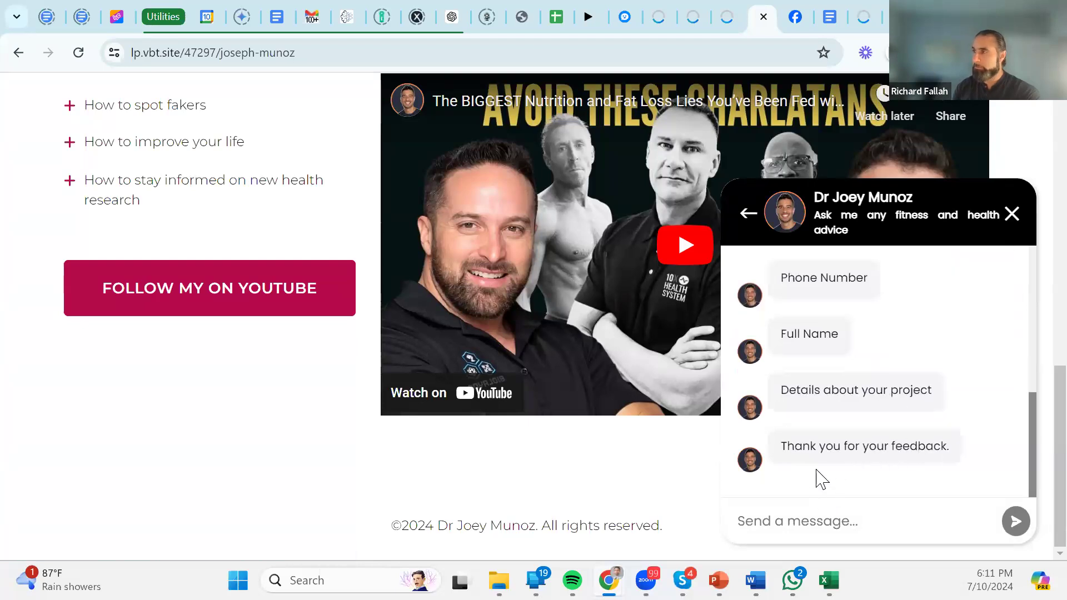
pyautogui.click(670, 10)
# Exit the chatbot builder, open All Contacts and highlight the new lead's e-mail.
pyautogui.click(775, 240)
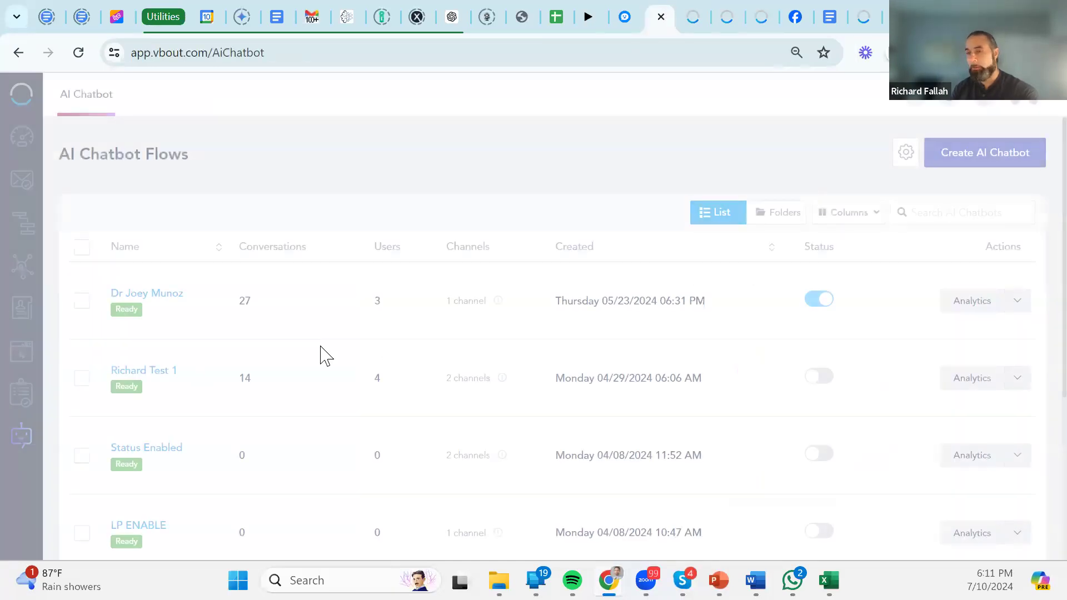
pyautogui.click(25, 312)
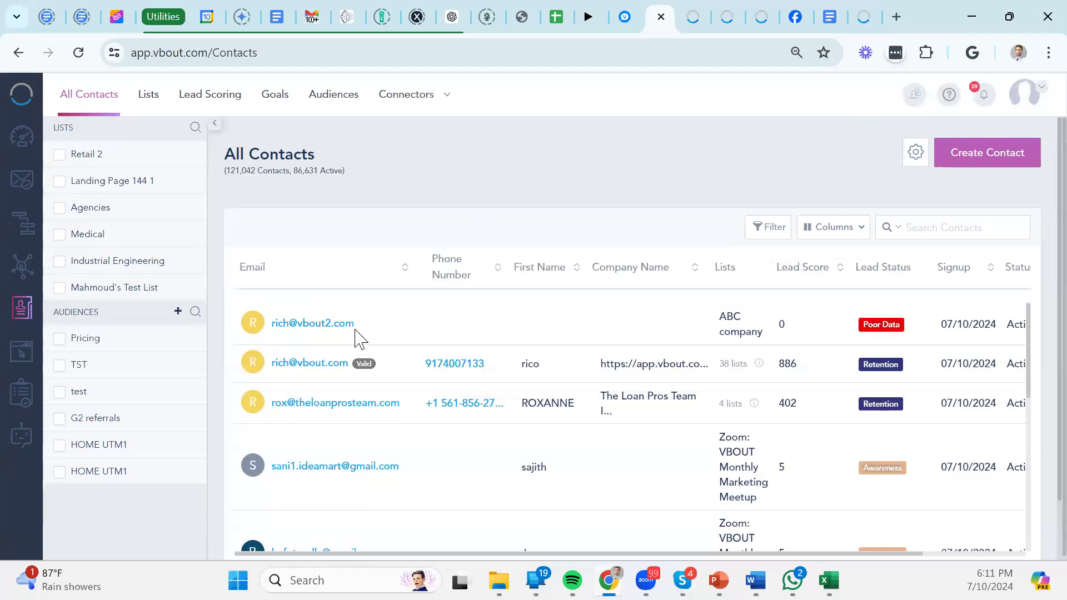
pyautogui.moveTo(355, 332); pyautogui.dragTo(269, 338)
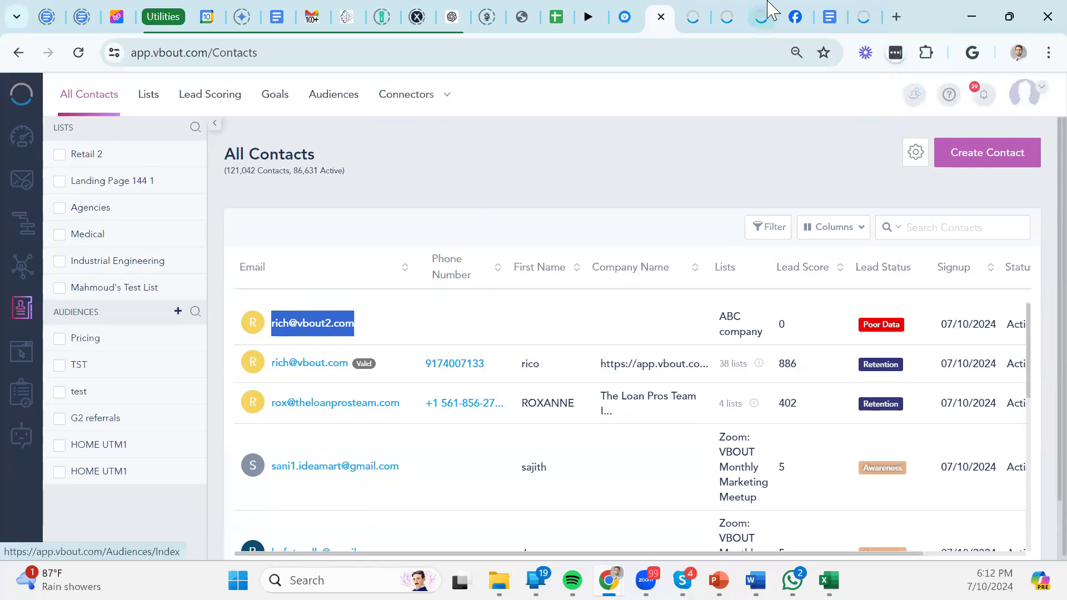
# Switch to the Social Streams tab showing Facebook News Feed, Direct Messages and Tagged Posts.
pyautogui.click(692, 11)
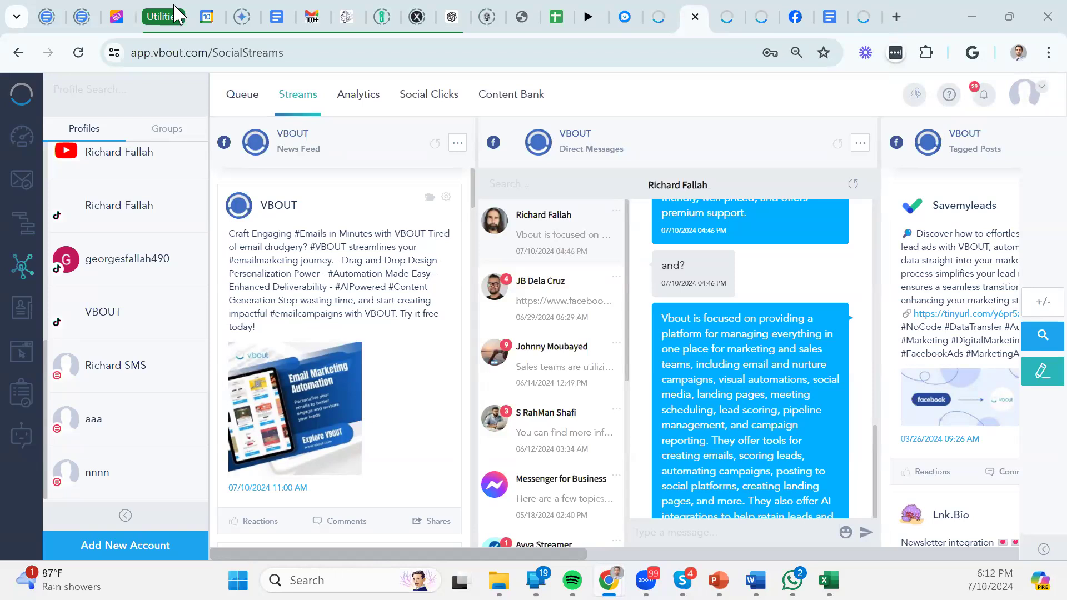
pyautogui.click(726, 14)
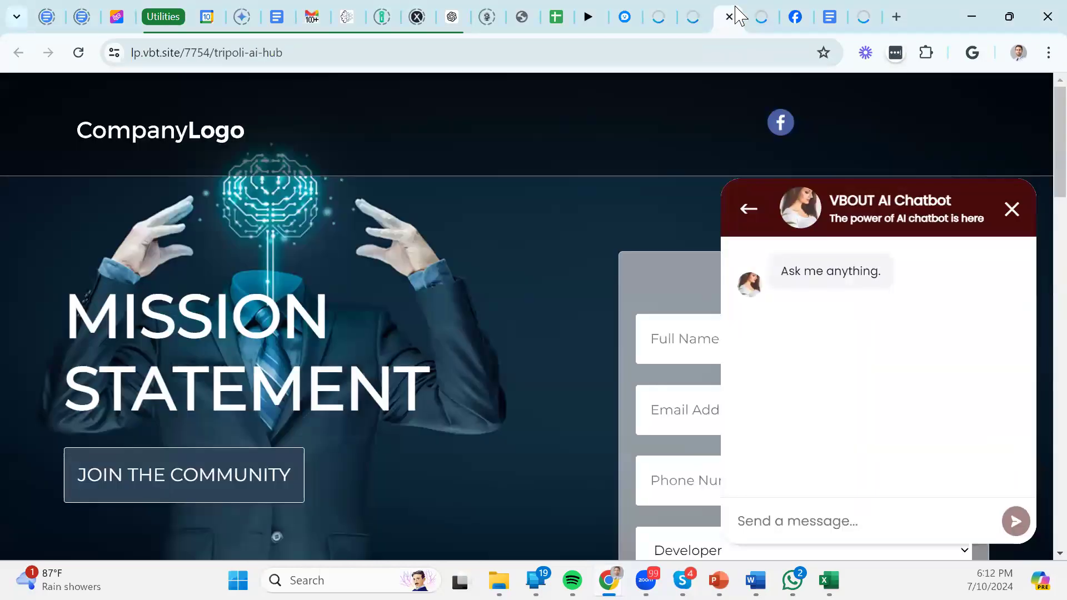
pyautogui.click(673, 13)
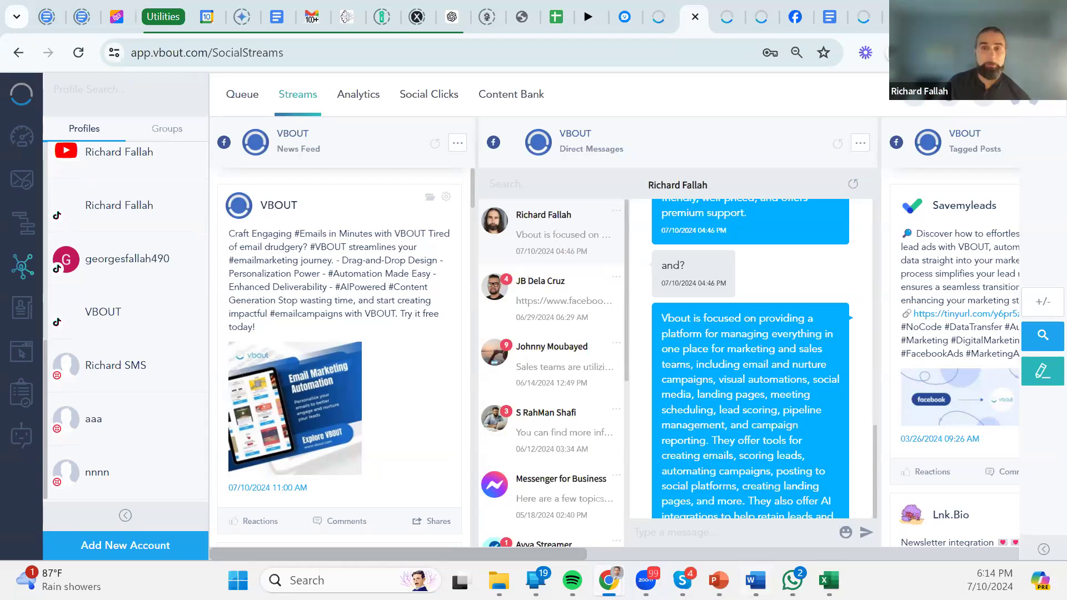
# Open the avatar dropdown listing Settings, Billing, Add Ons and Integrations.
pyautogui.moveTo(718, 580)
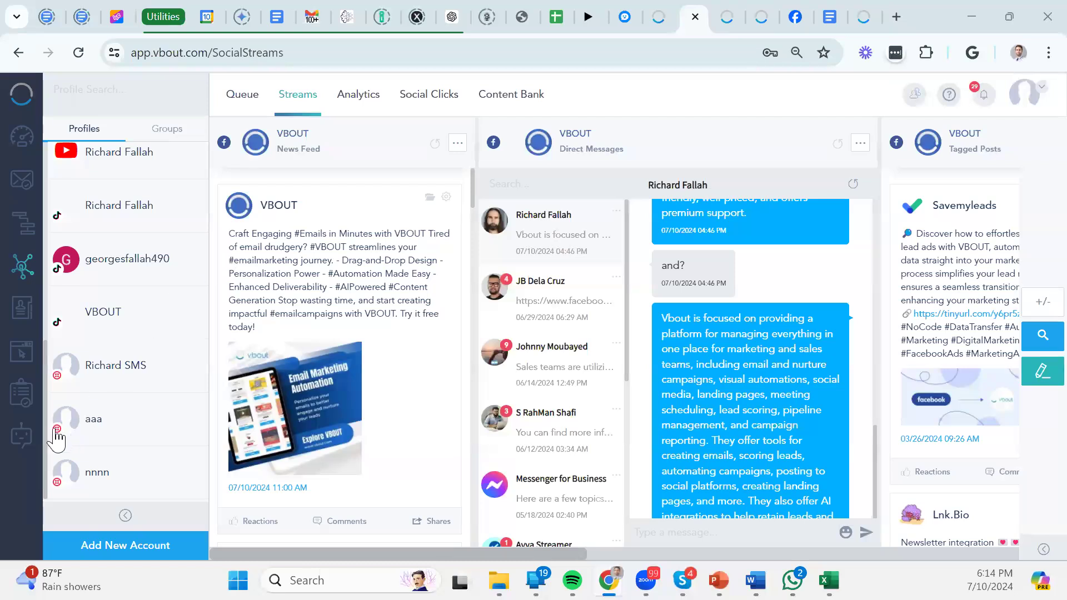
pyautogui.click(1025, 93)
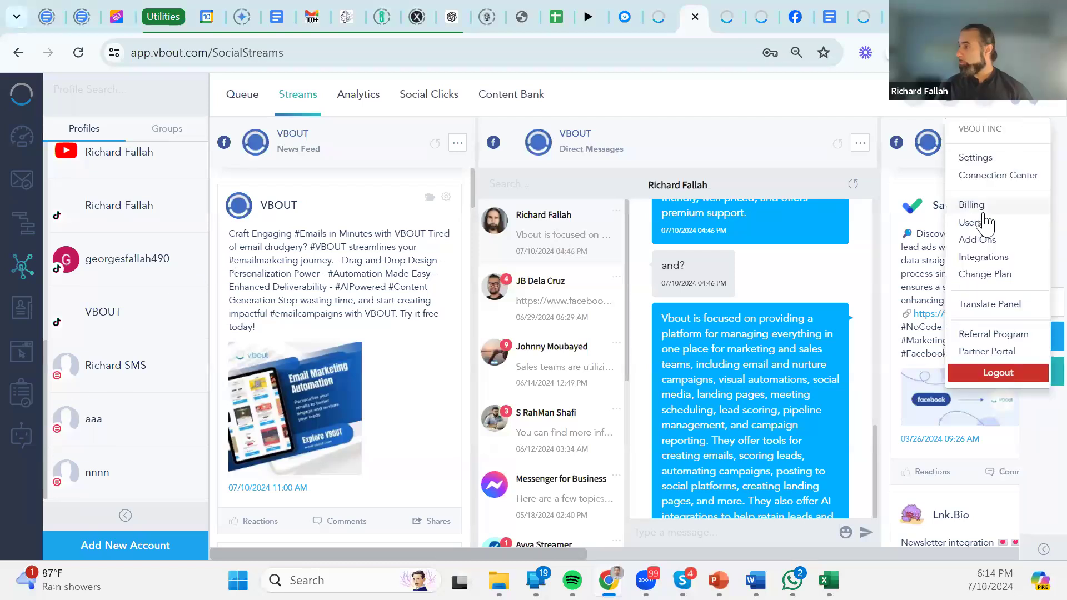
pyautogui.click(987, 246)
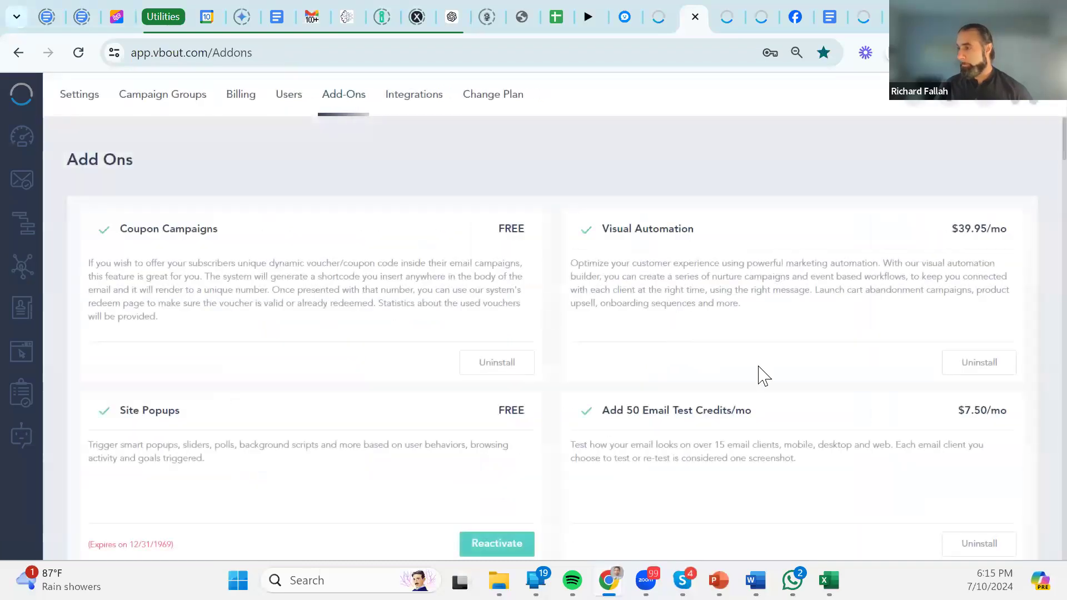
pyautogui.scroll(-1, 764, 381)
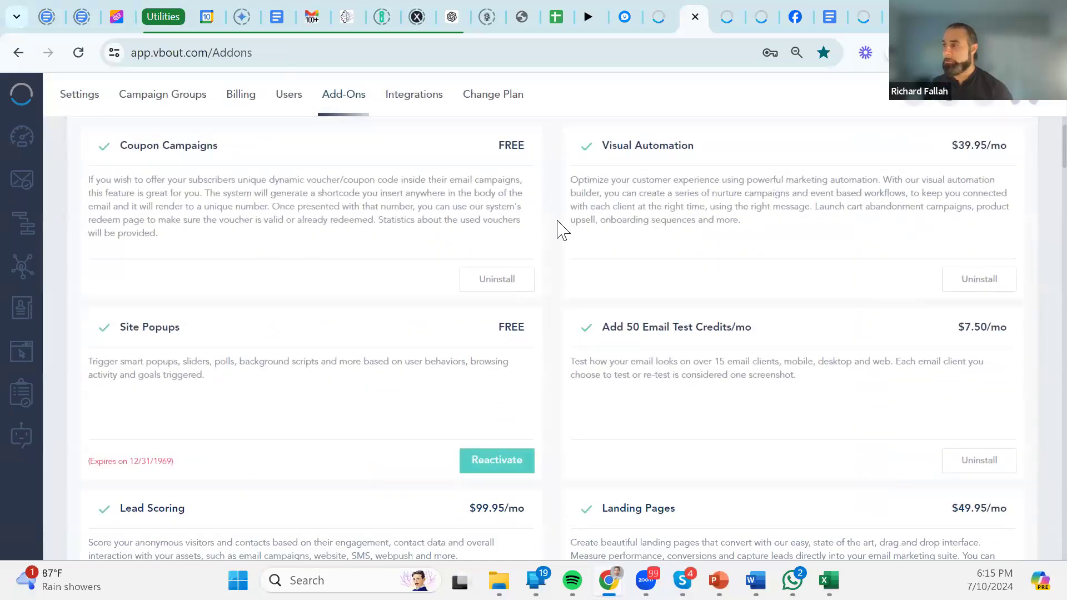
pyautogui.scroll(-3, 530, 232)
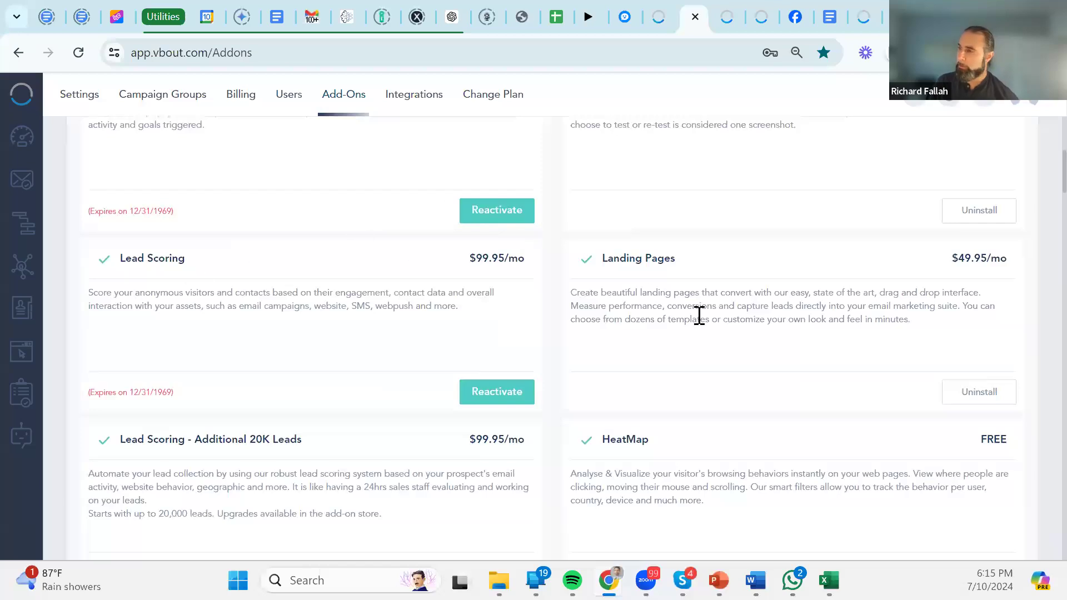
pyautogui.scroll(-4, 612, 369)
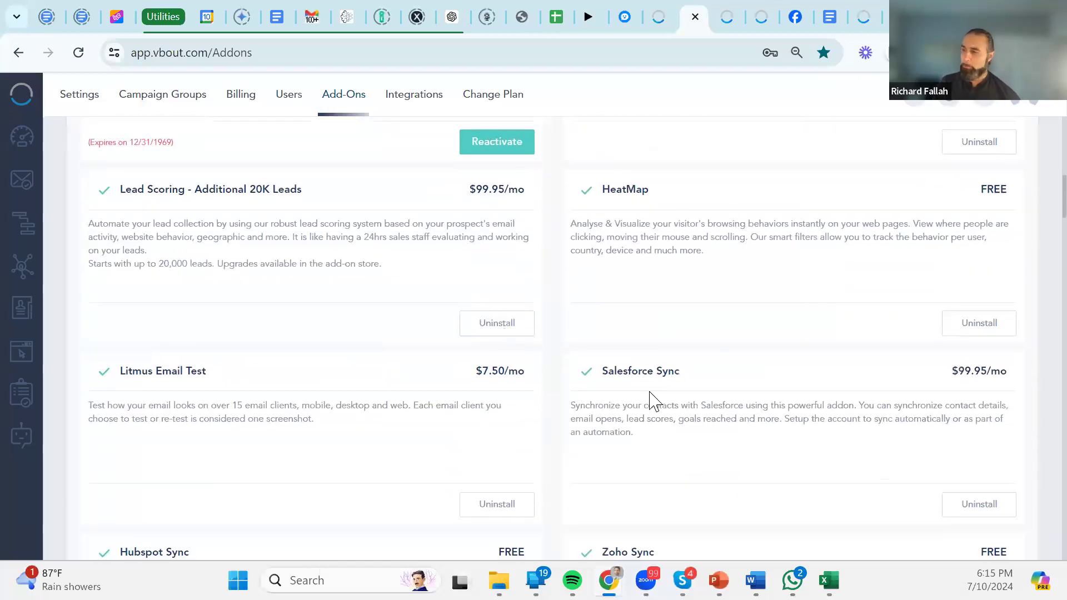
pyautogui.scroll(-4, 901, 359)
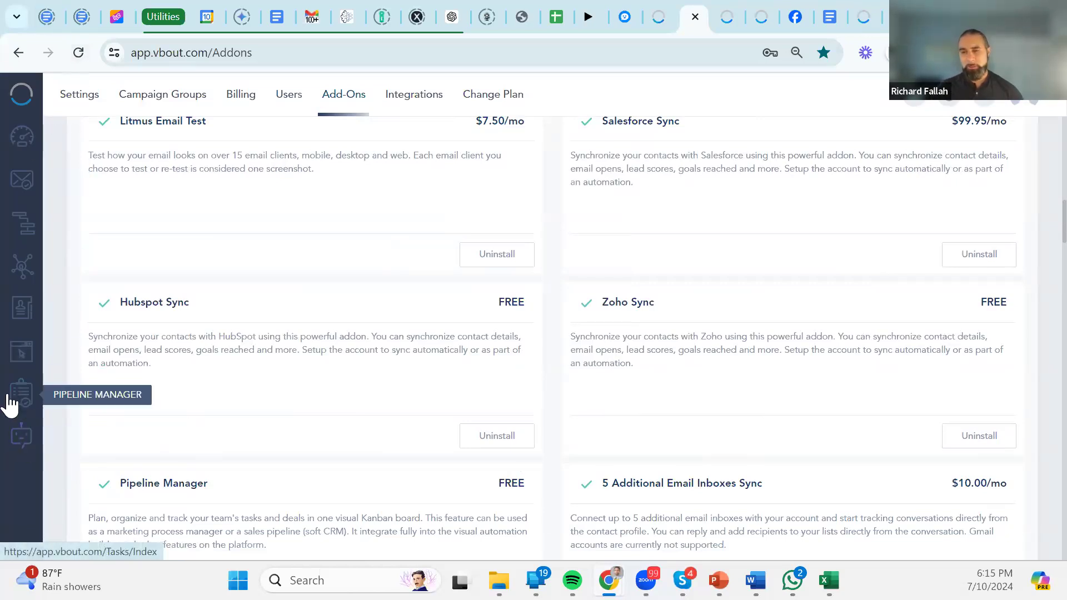
pyautogui.click(23, 439)
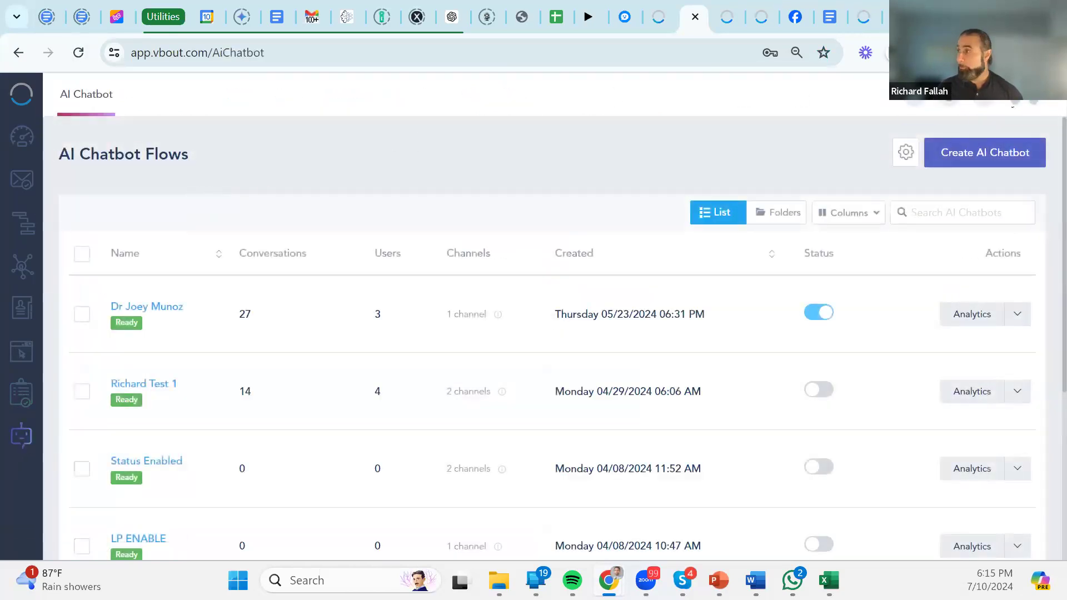
# Switch on Activate AI Chatbot in the first landing page's Tracker Settings, then cancel.
pyautogui.click(1035, 104)
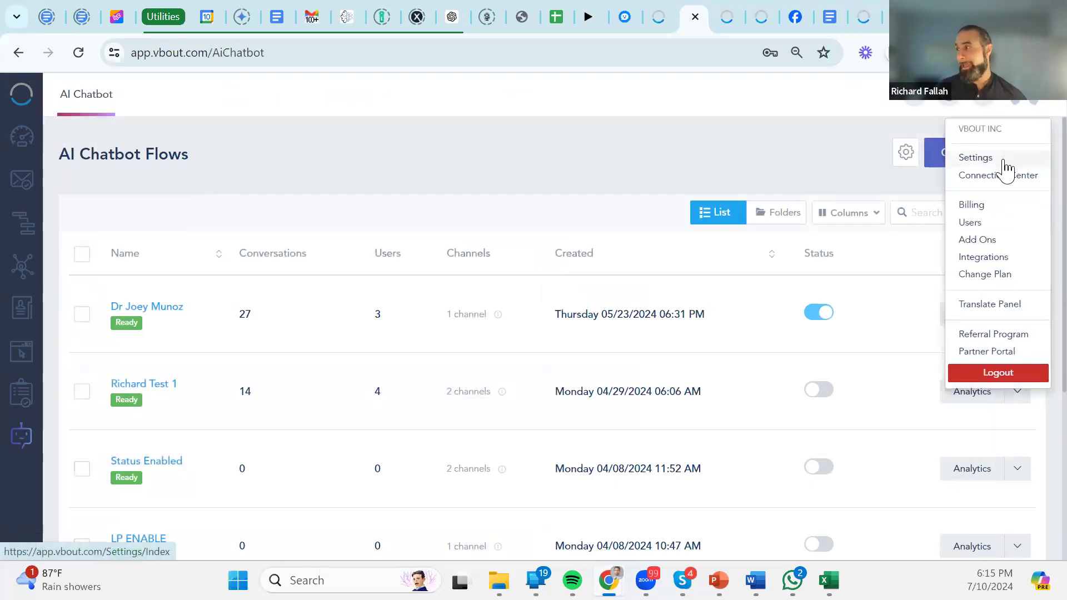
pyautogui.click(19, 356)
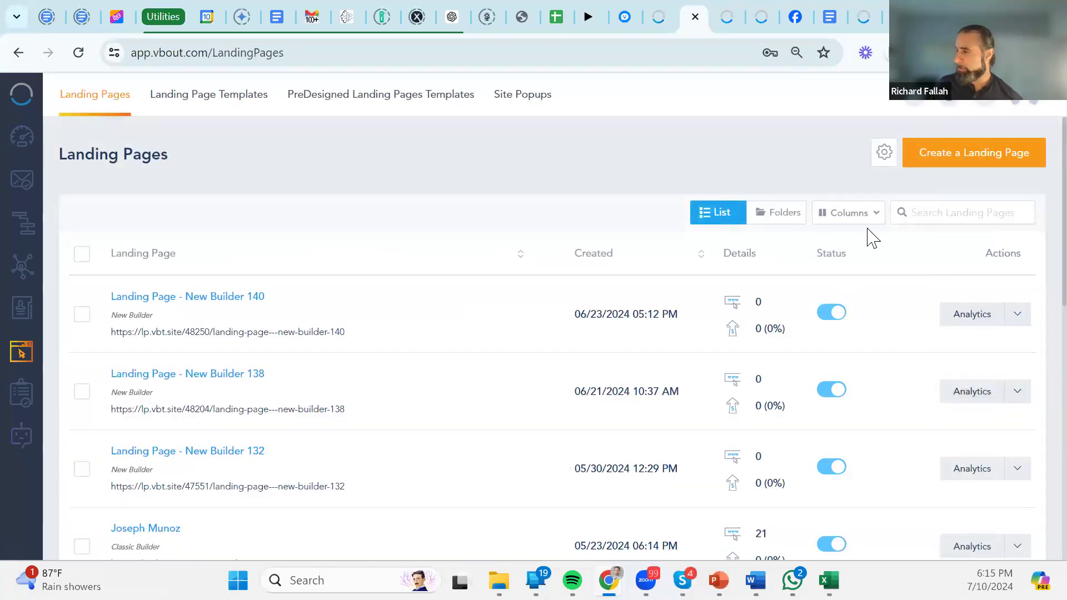
pyautogui.click(1017, 314)
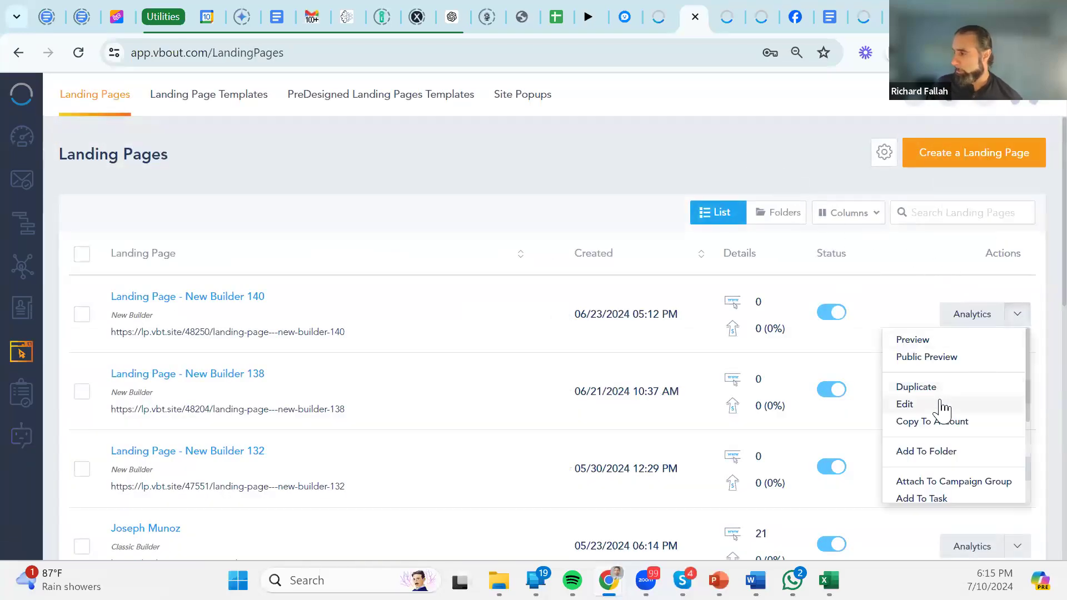
pyautogui.scroll(-3, 943, 409)
pyautogui.click(911, 398)
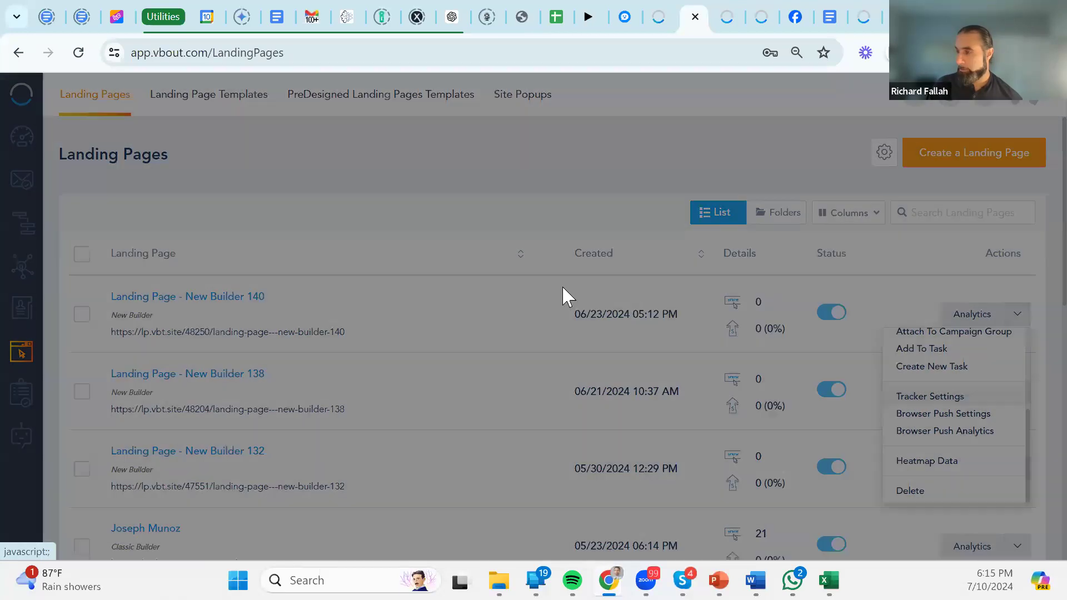
pyautogui.click(313, 210)
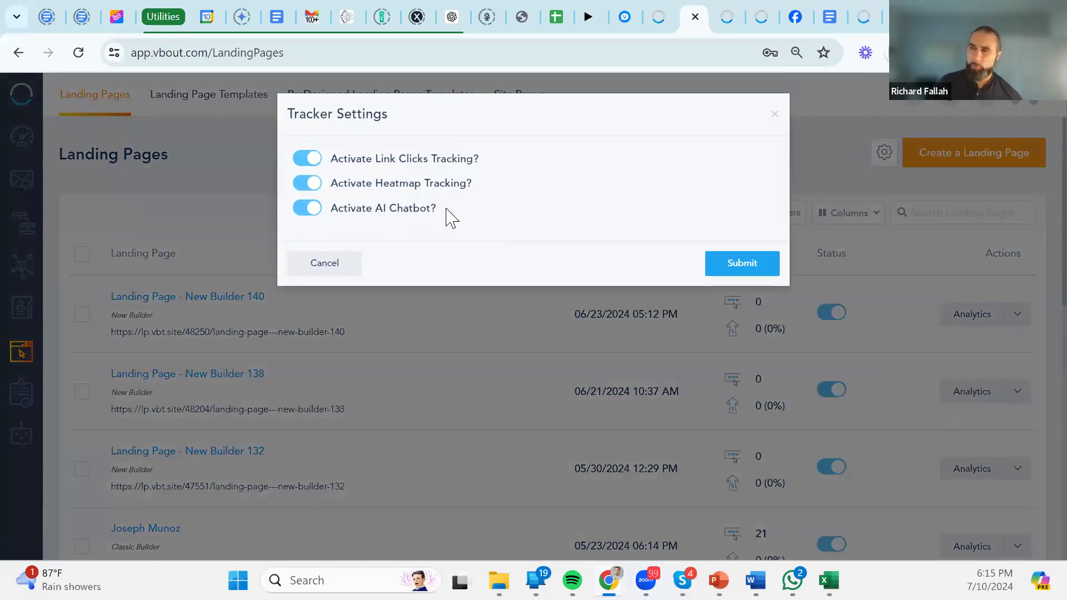
pyautogui.moveTo(452, 219); pyautogui.dragTo(317, 207)
pyautogui.click(418, 258)
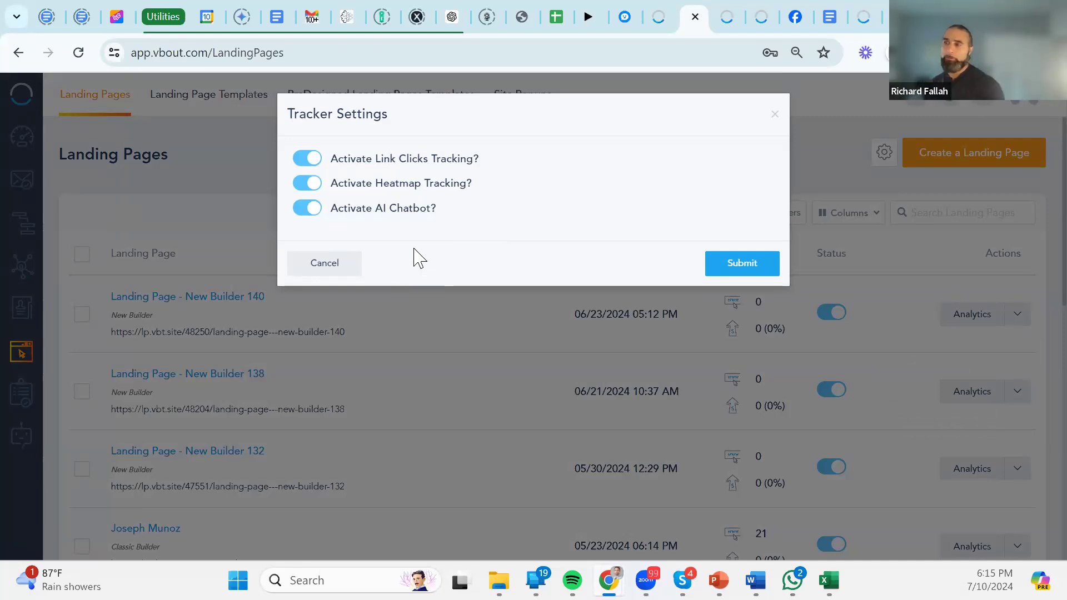
pyautogui.moveTo(445, 219); pyautogui.dragTo(433, 216)
pyautogui.click(322, 272)
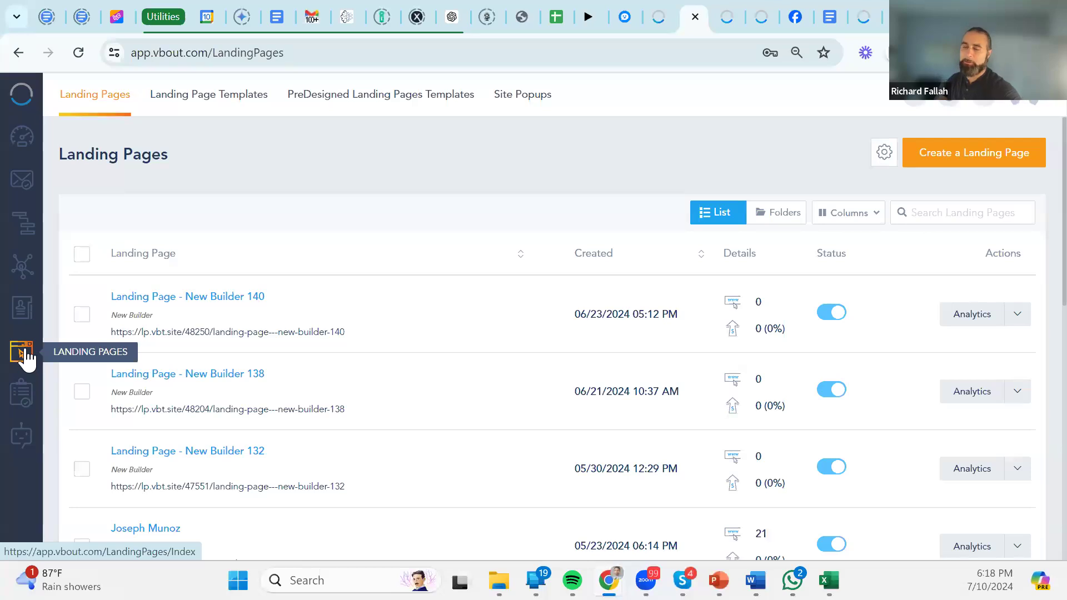
pyautogui.click(25, 437)
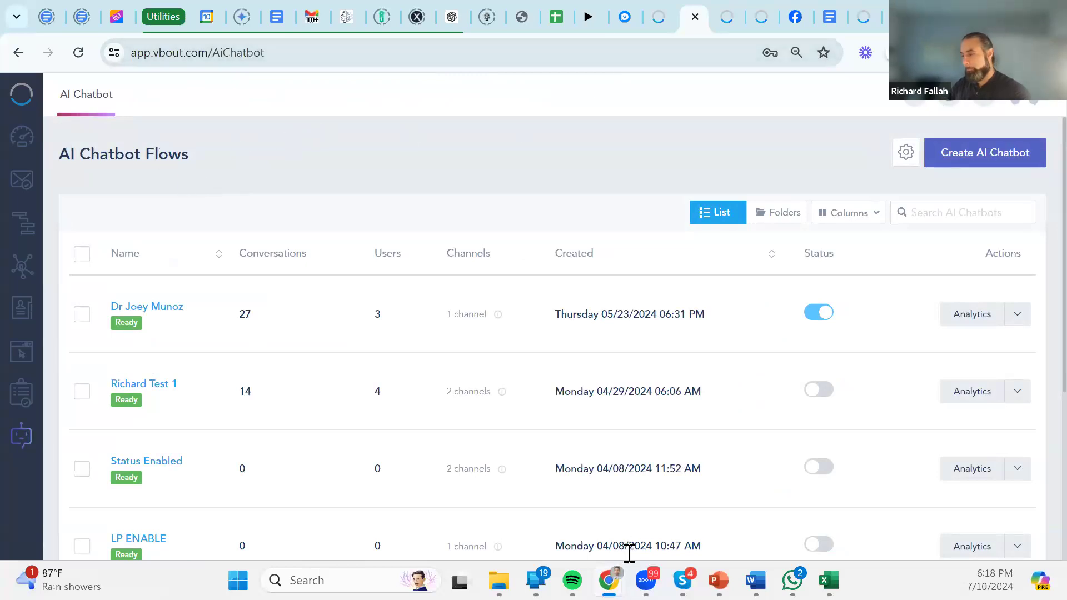
# In the other Chrome window, show AI Chatbot Flows led by drafts #5–#3, then open the account menu.
pyautogui.moveTo(609, 581)
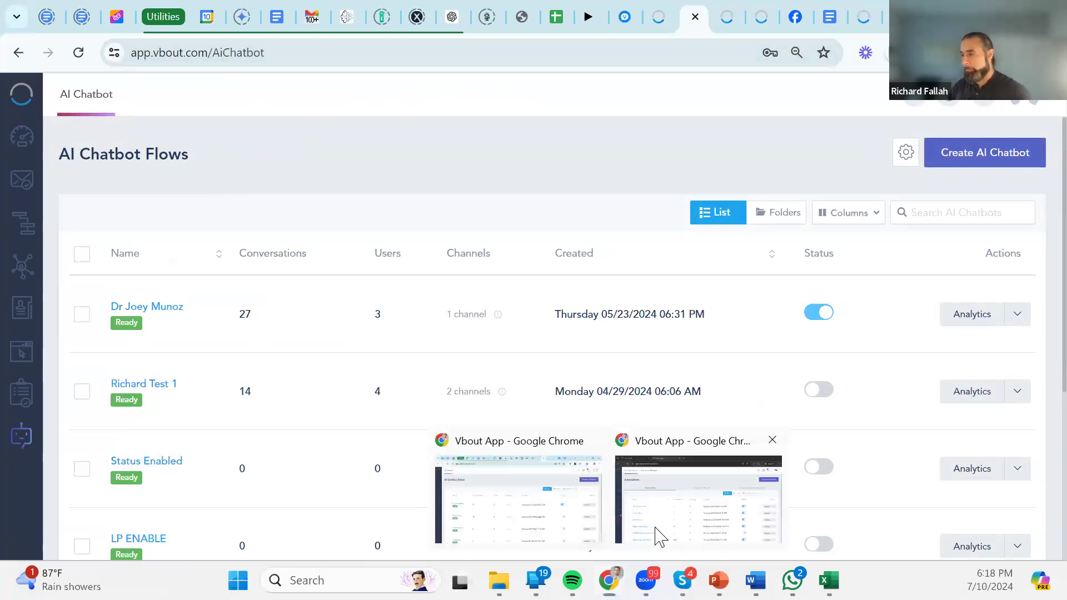
pyautogui.click(699, 499)
pyautogui.click(22, 435)
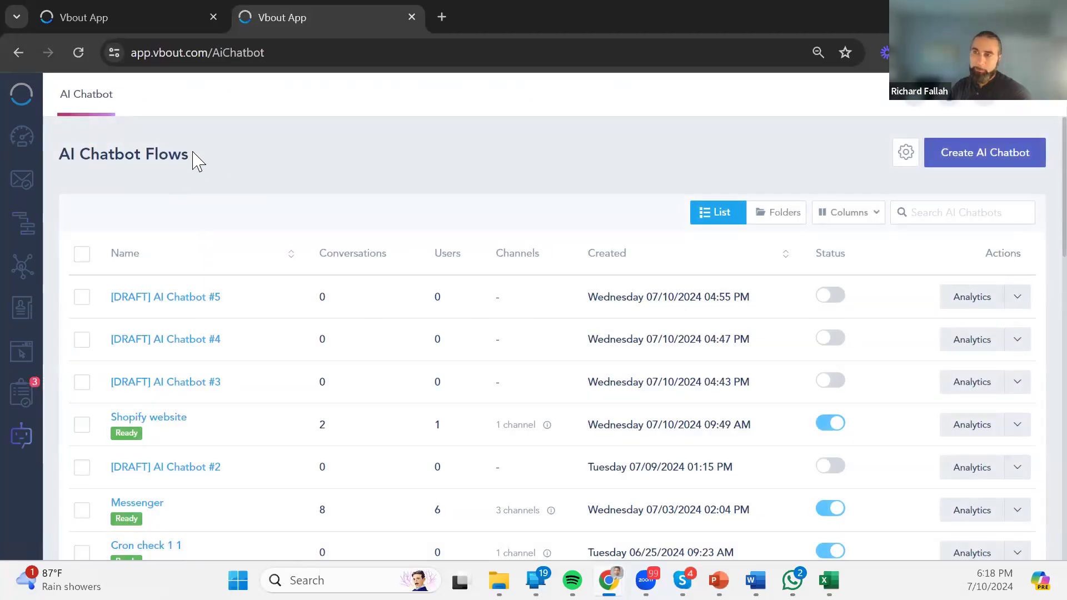
pyautogui.moveTo(71, 153); pyautogui.dragTo(181, 155)
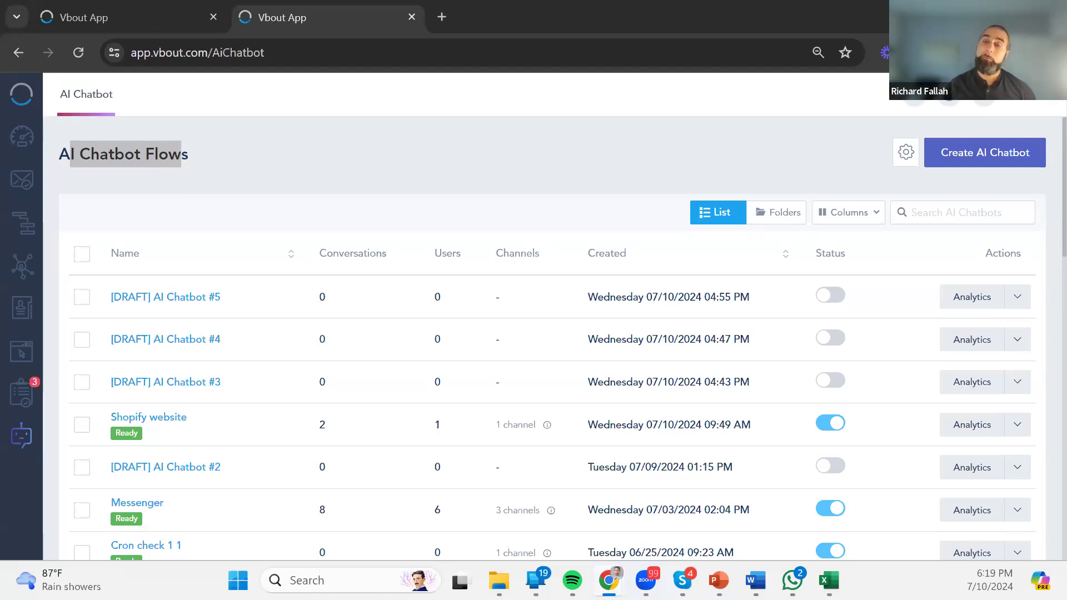
pyautogui.click(1038, 94)
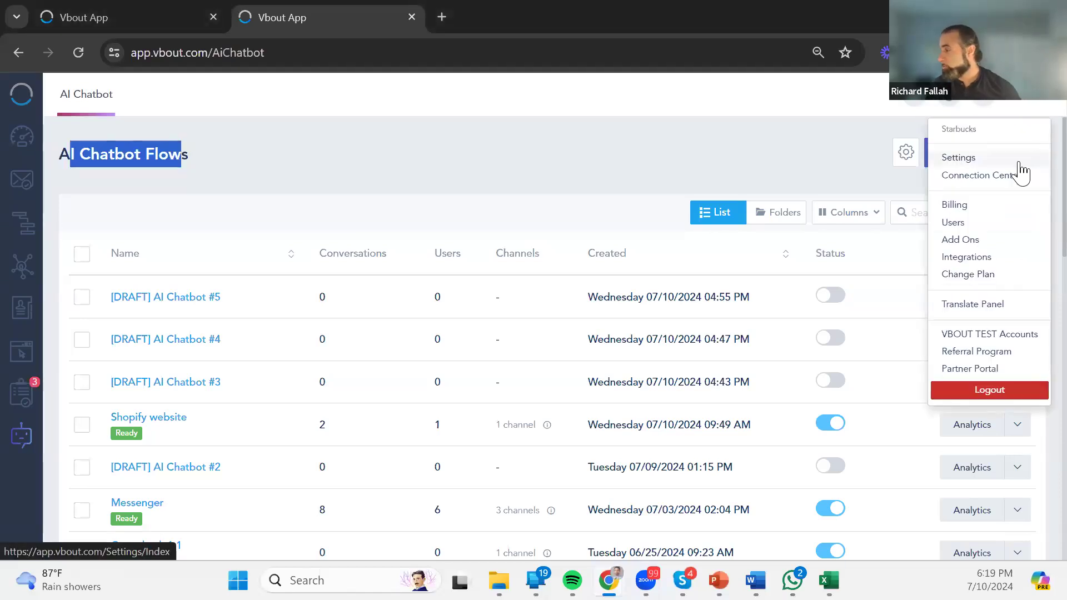
# Go to Integrations from the account menu and start a New Webhook under Webhooks.
pyautogui.moveTo(957, 271)
pyautogui.mouseDown()
pyautogui.moveTo(967, 217)
pyautogui.moveTo(976, 239)
pyautogui.moveTo(961, 257)
pyautogui.mouseUp()
pyautogui.click(959, 257)
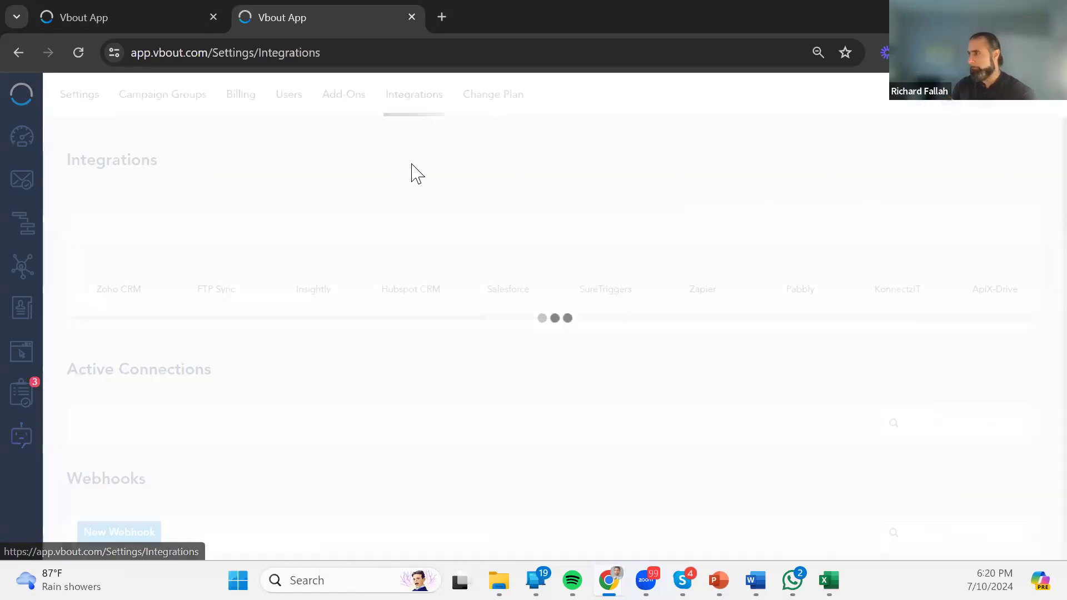
pyautogui.scroll(-12, 389, 333)
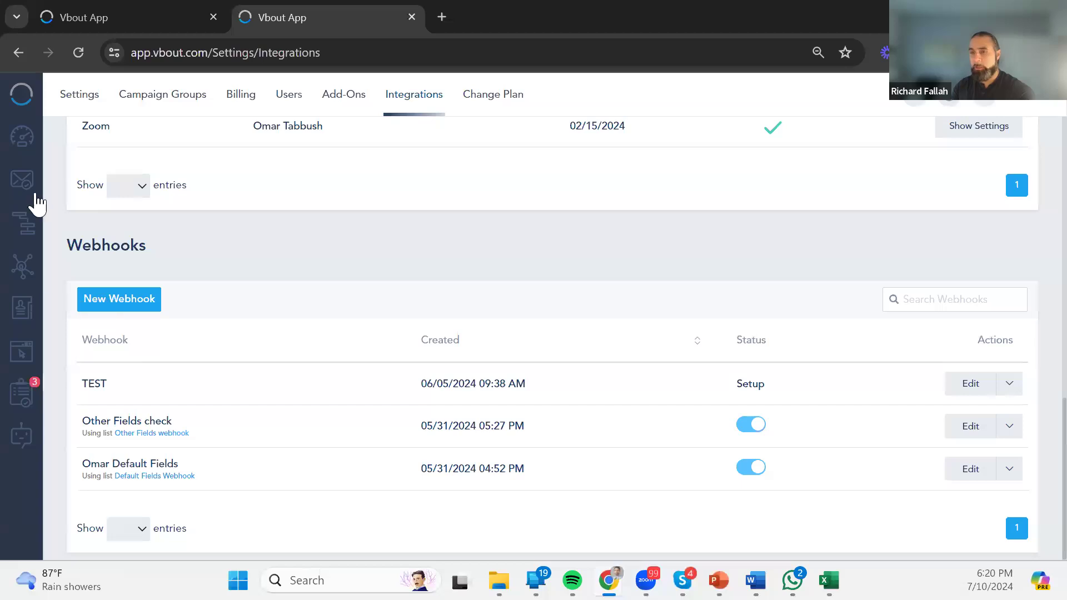
pyautogui.click(129, 298)
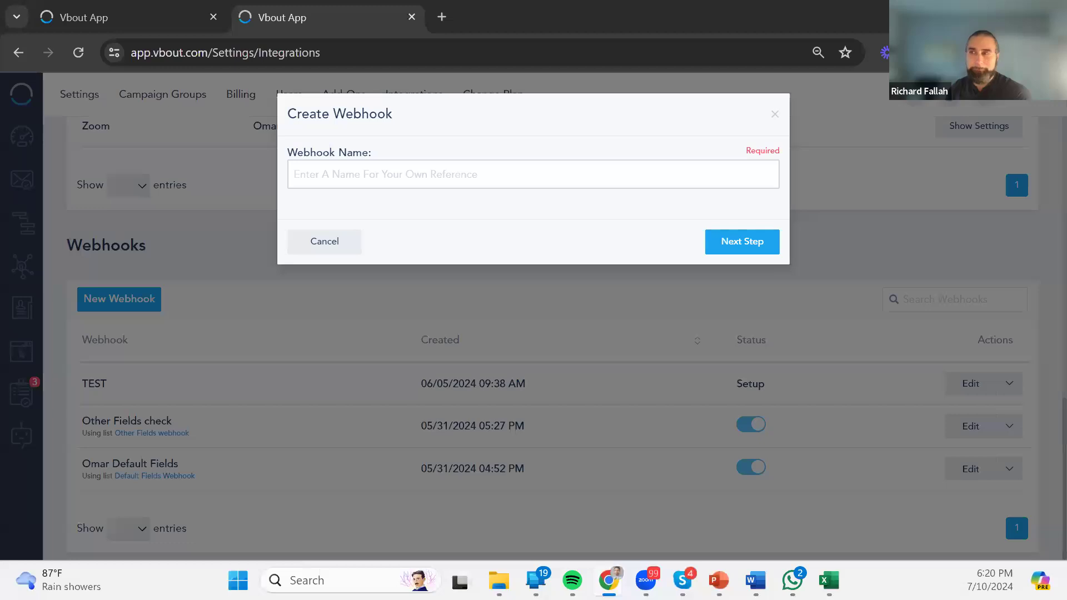
# Dismiss the Create Webhook dialog unsaved and scroll back up to the Integrations logos.
pyautogui.click(776, 115)
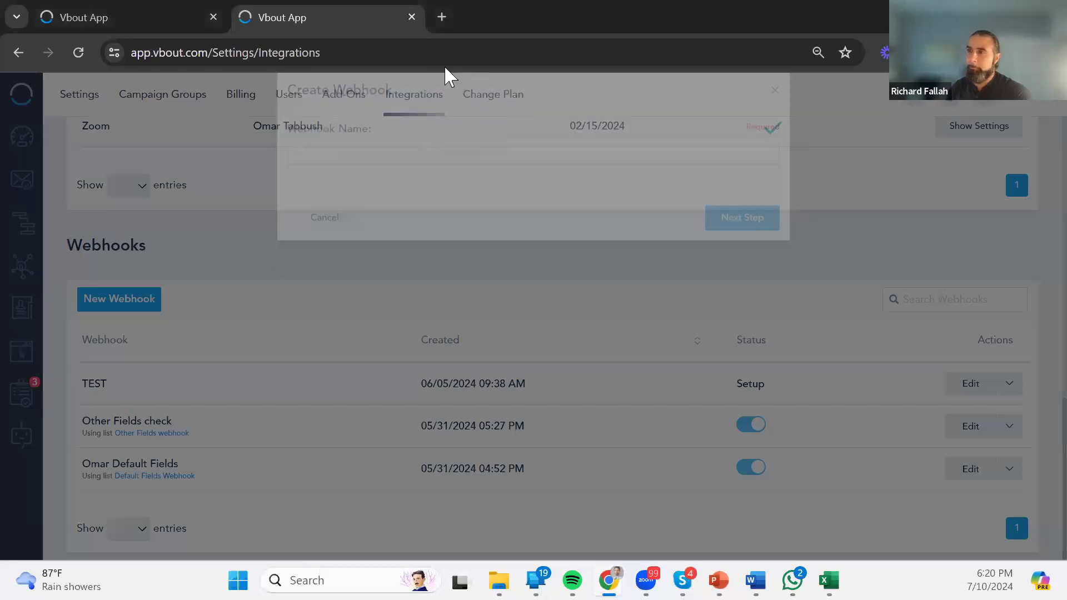
pyautogui.click(415, 53)
pyautogui.click(238, 228)
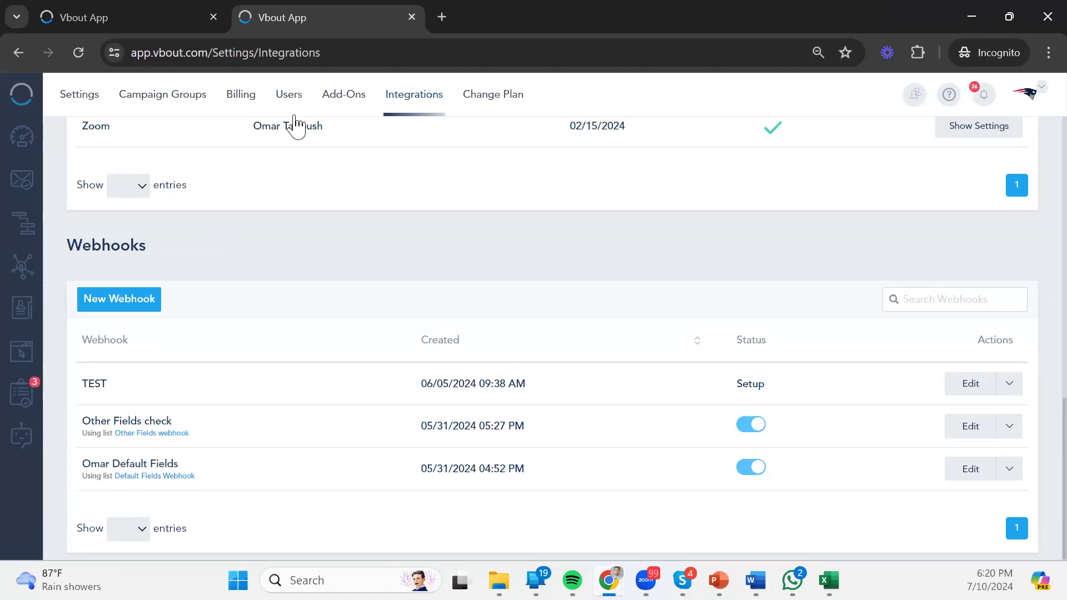
pyautogui.scroll(15, 345, 201)
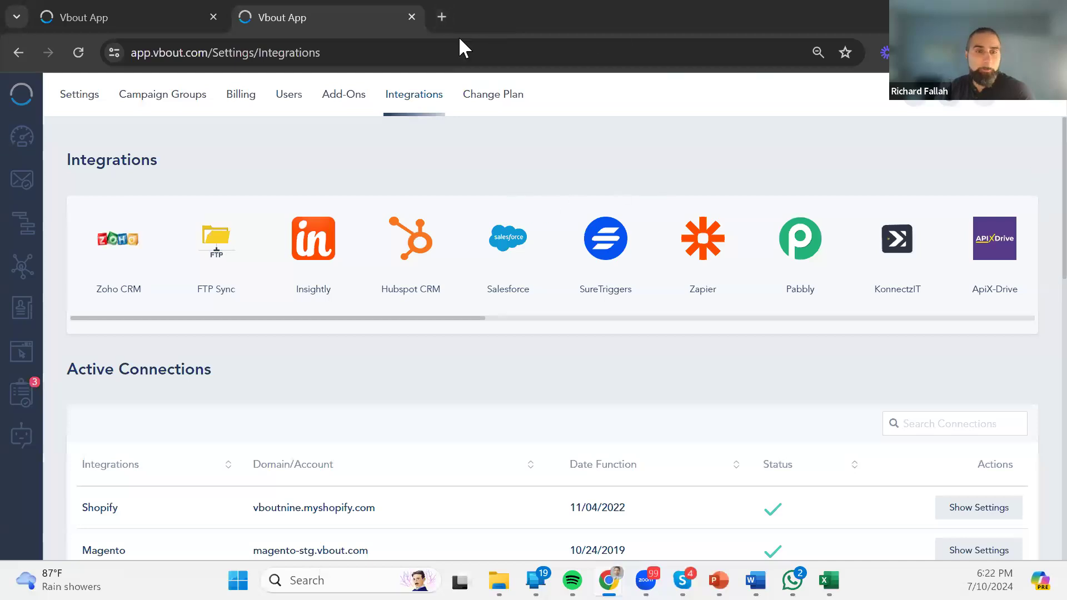
# Scroll past the Shopify and Magento active connections to Webhooks, then back to the connectors.
pyautogui.scroll(-4, 465, 341)
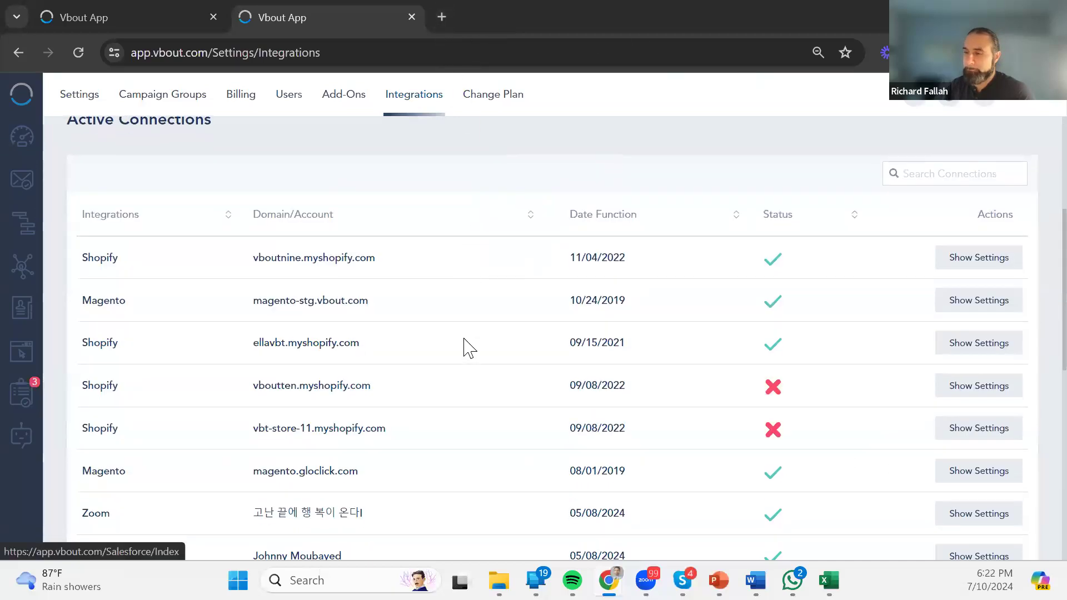
pyautogui.scroll(-8, 464, 339)
pyautogui.scroll(1, 464, 339)
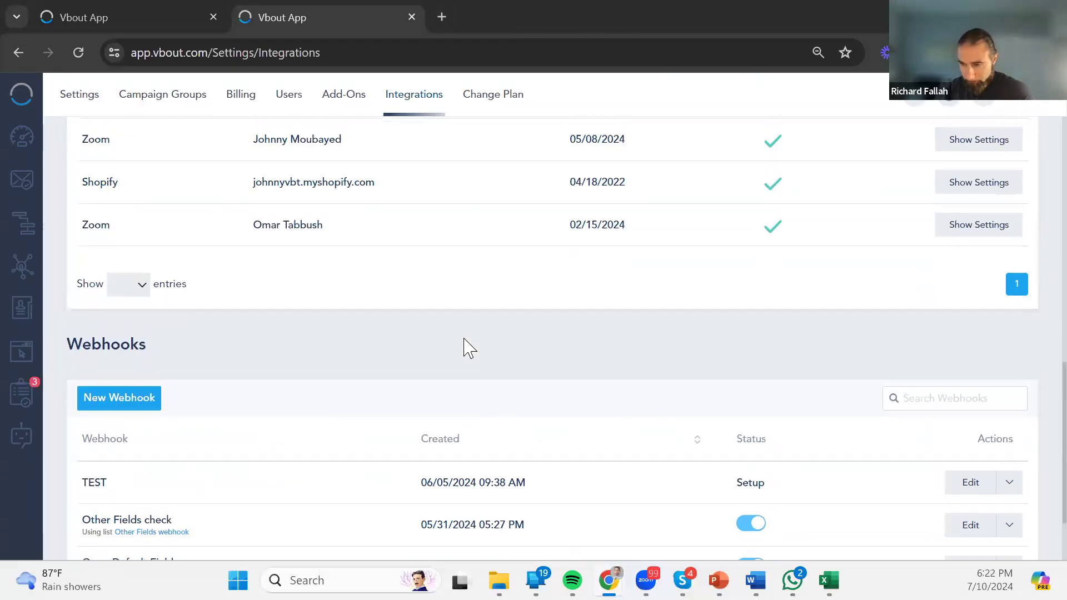
pyautogui.scroll(10, 467, 348)
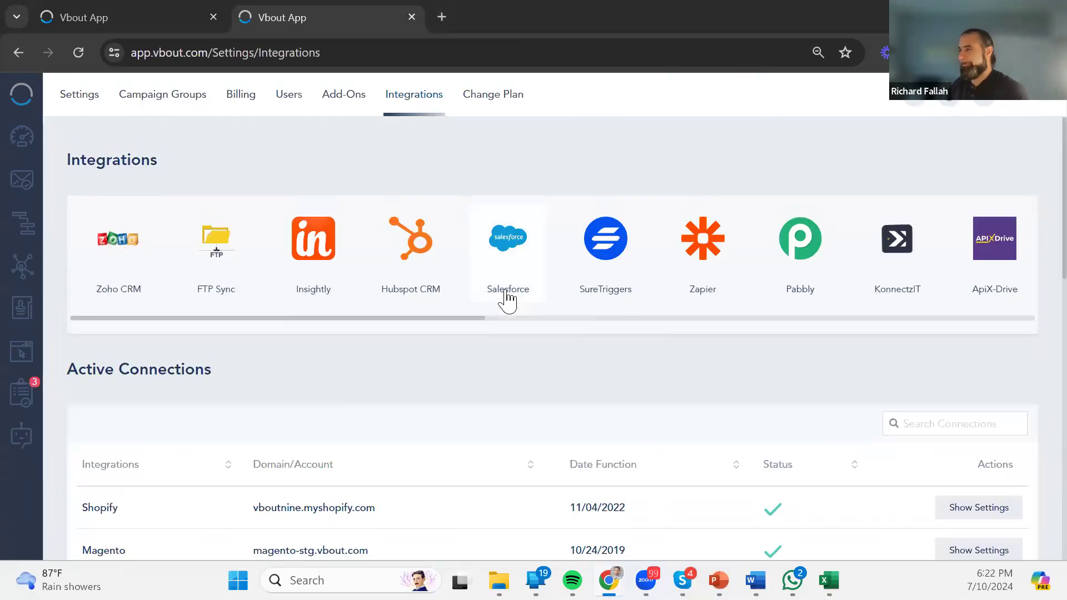